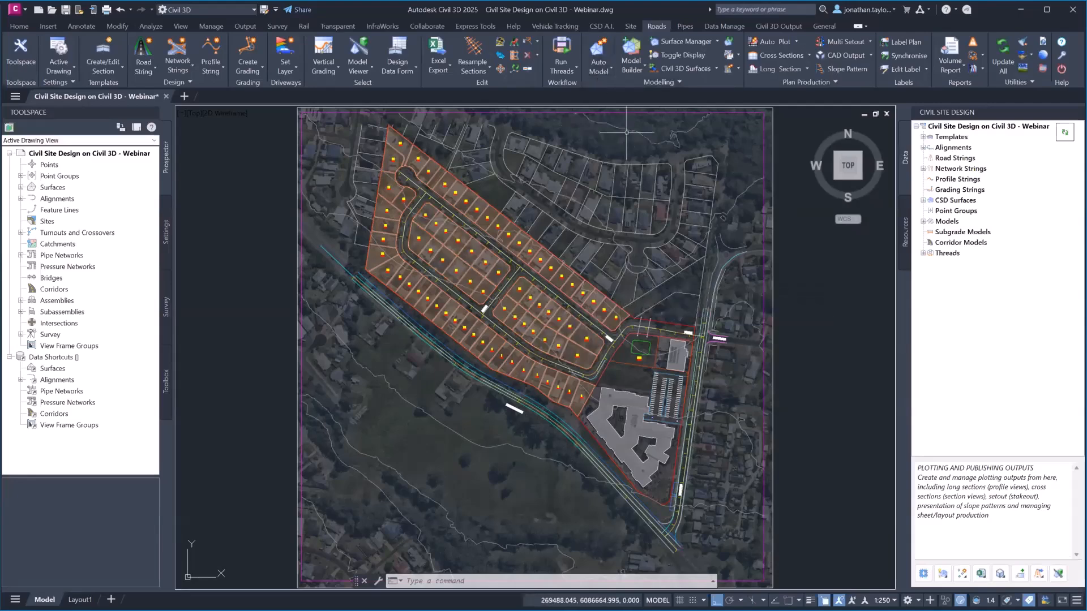
Browse the CSD A.I., Roads and Pipes tabs, then expand Surfaces and Alignments in Prospector
click(601, 26)
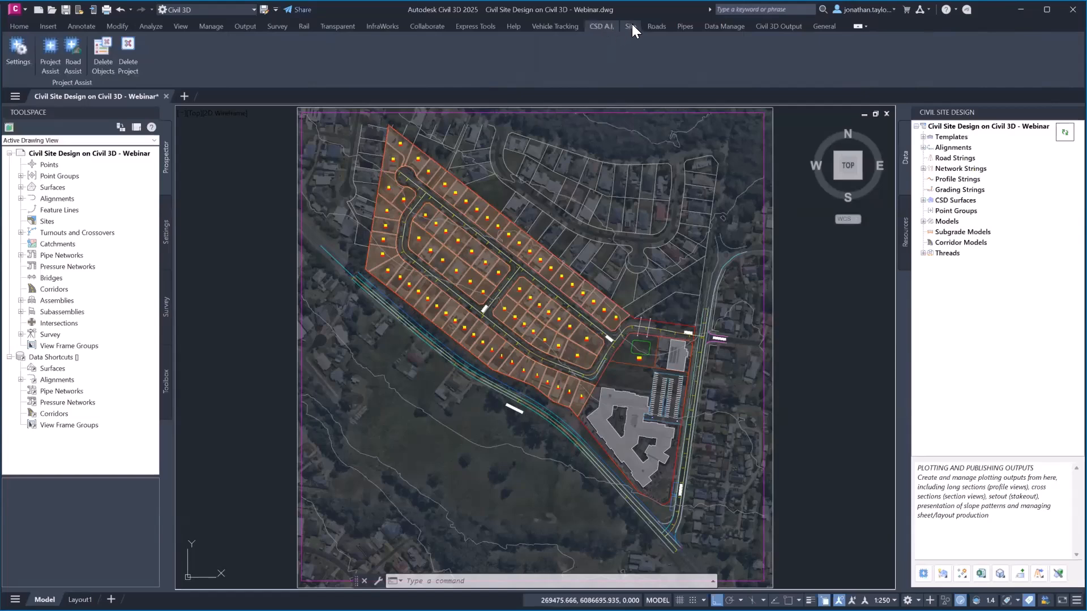
click(631, 26)
click(654, 26)
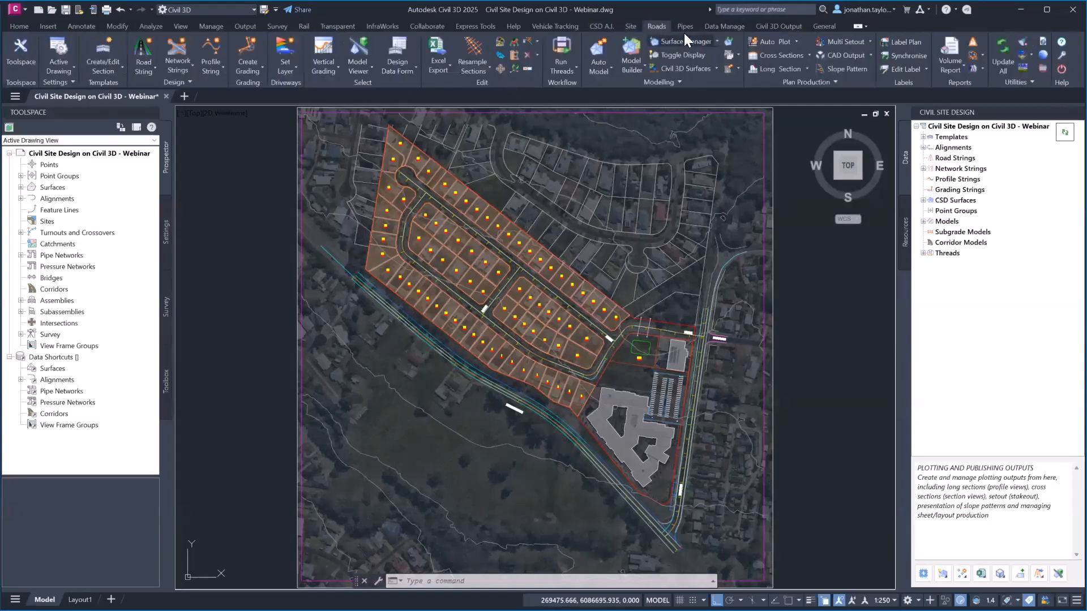
click(684, 26)
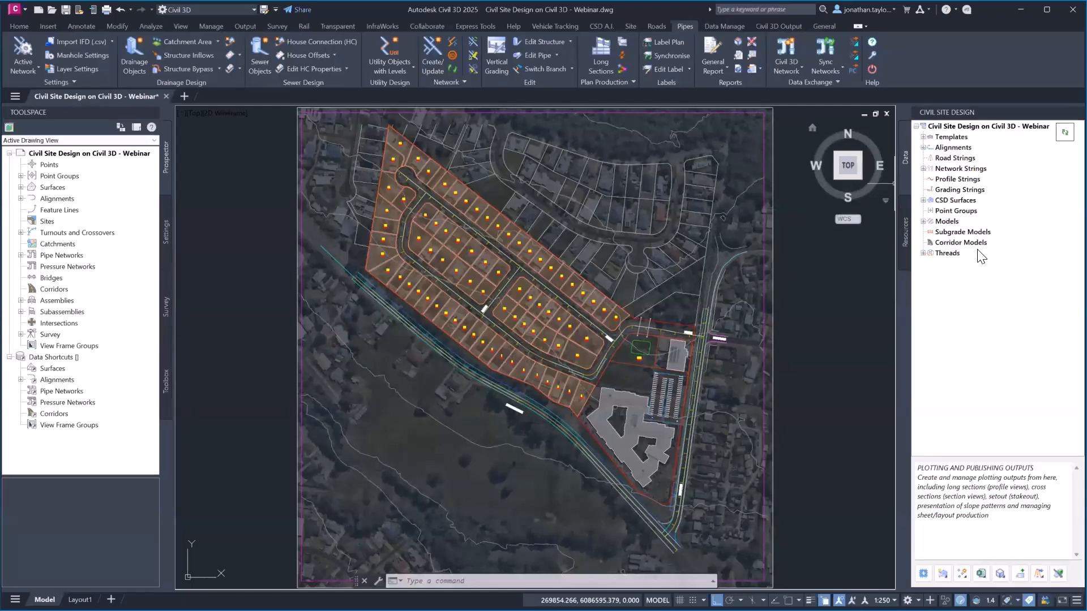
click(20, 187)
click(21, 210)
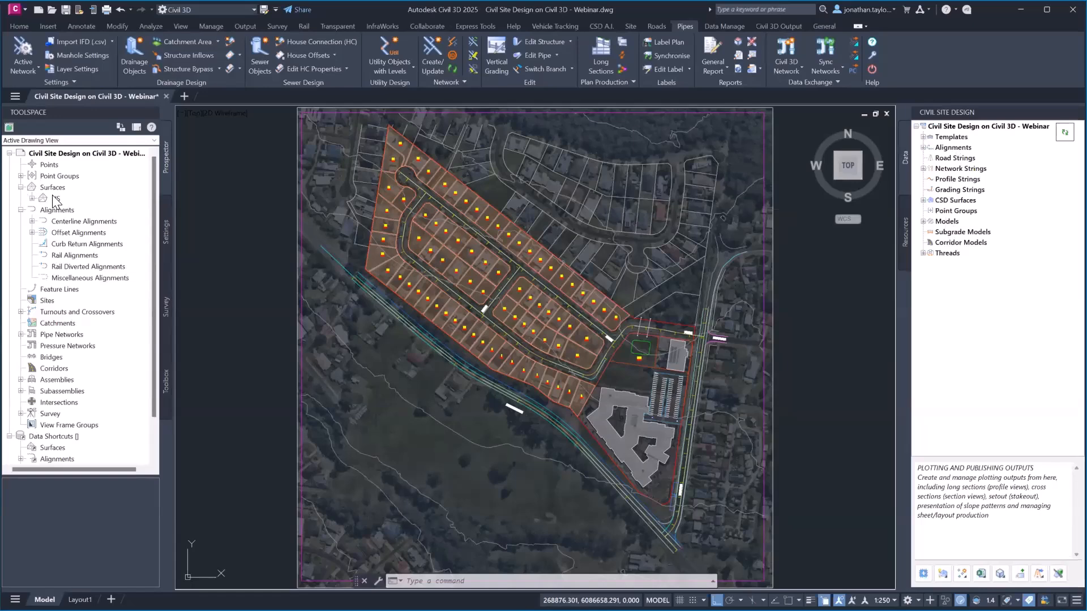
List Road 1–3, Princes Highway, Ilett Street and car park centerlines, then zoom toward Road 1
click(32, 221)
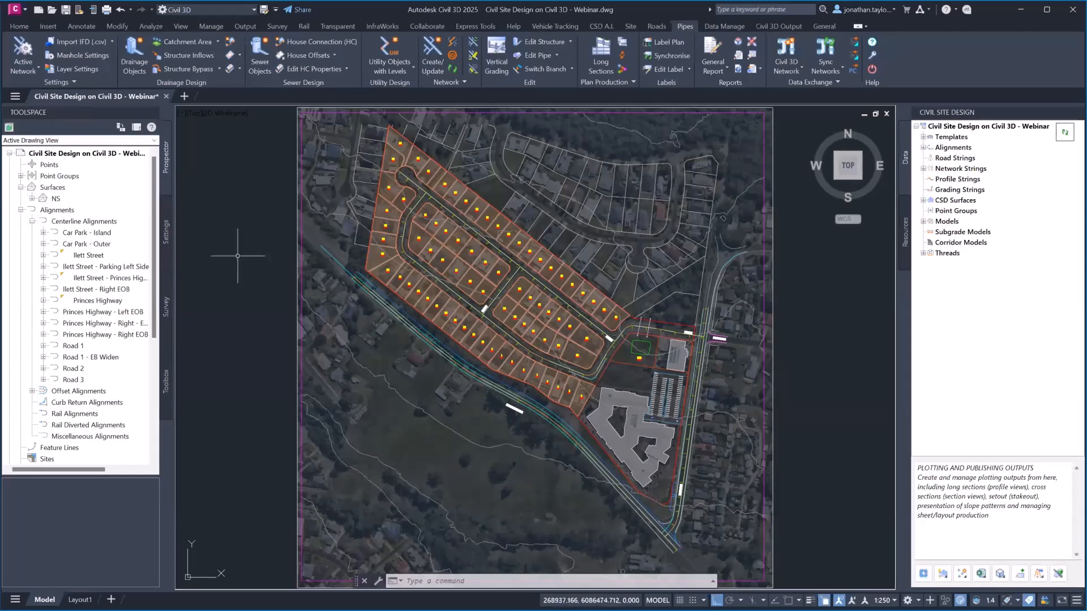
scroll(667, 336, up, 5)
scroll(652, 300, down, 2)
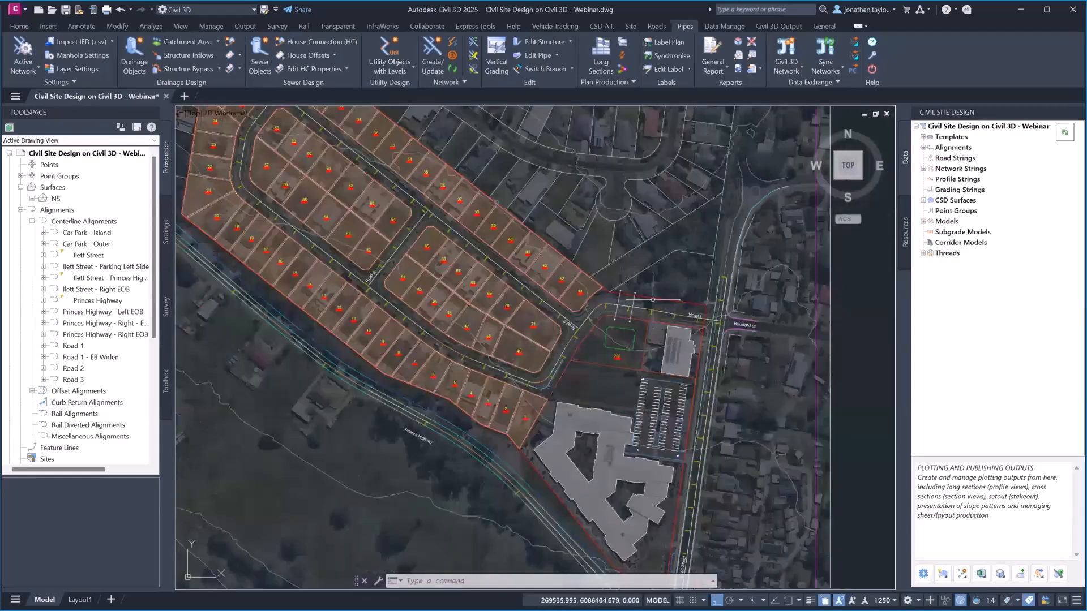
mouse_move(660, 276)
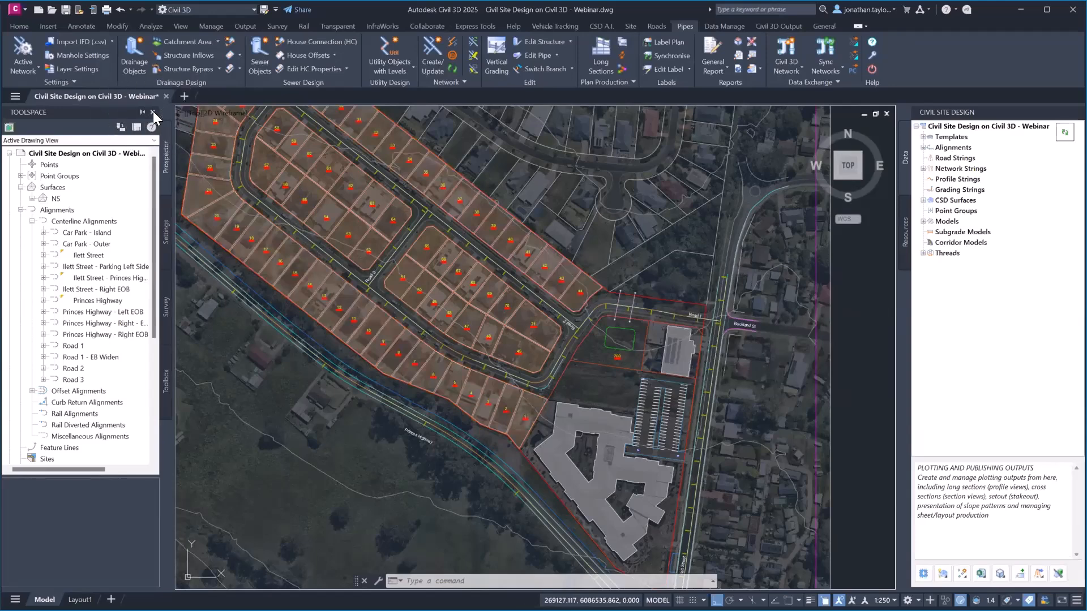
Close the Toolspace and browse the Civil Site Design Templates and Alignments lists
click(153, 112)
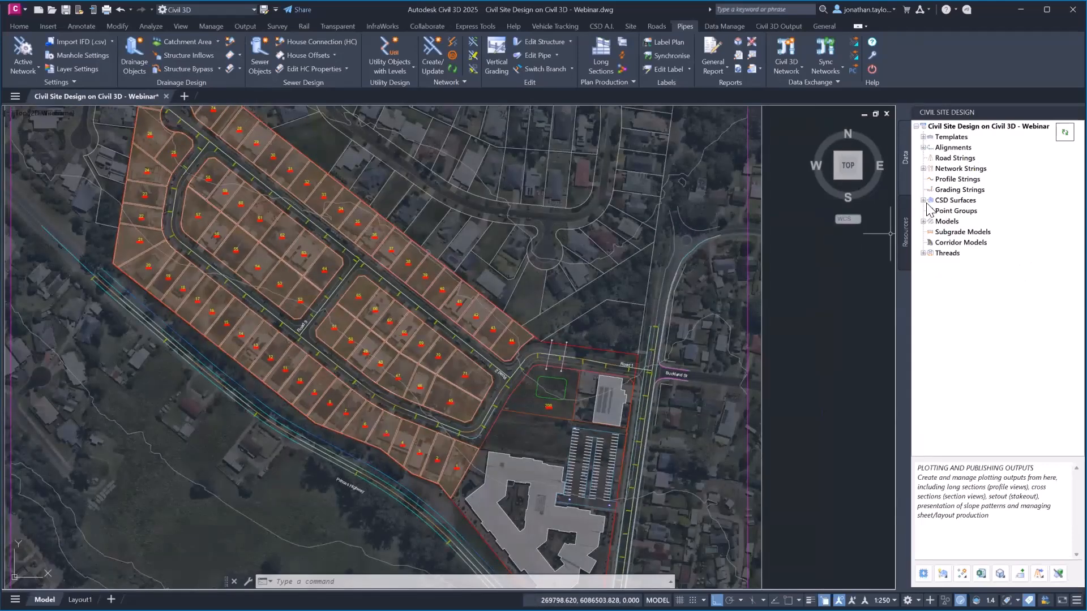
mouse_move(926, 146)
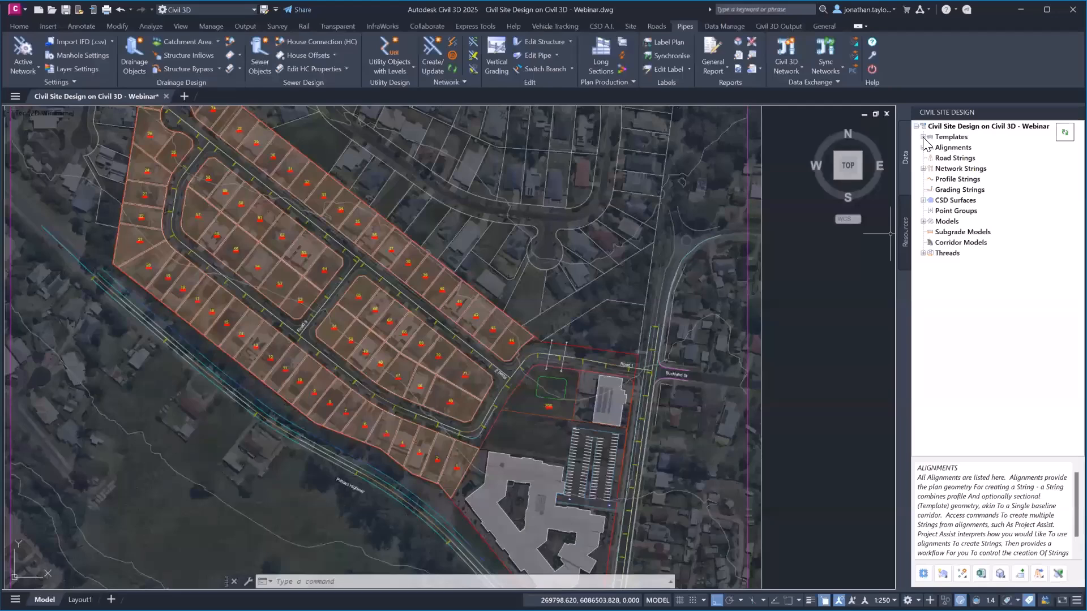
click(923, 137)
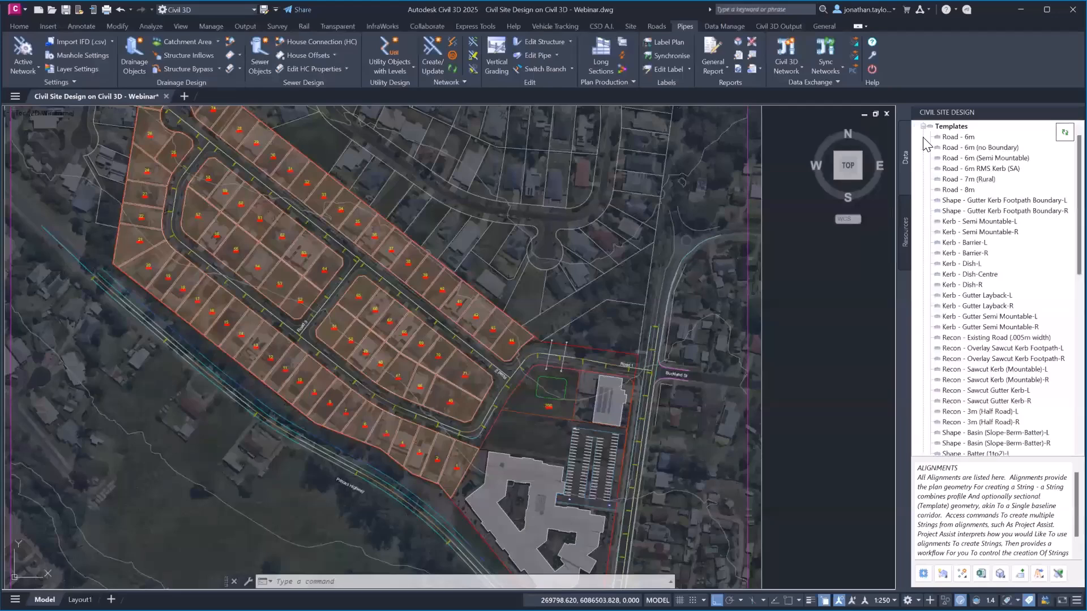
click(924, 127)
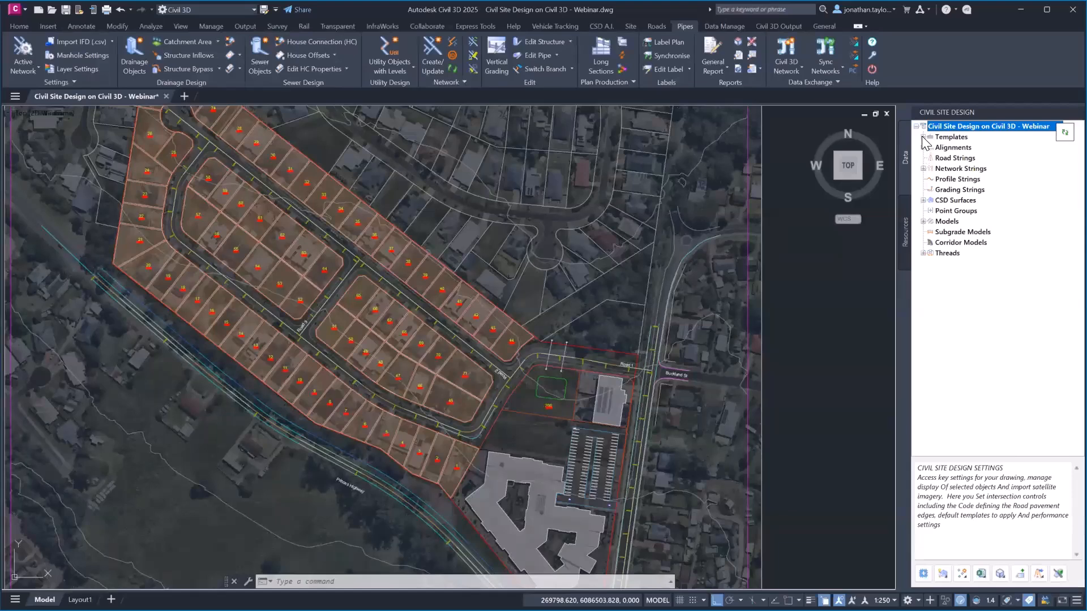
click(925, 148)
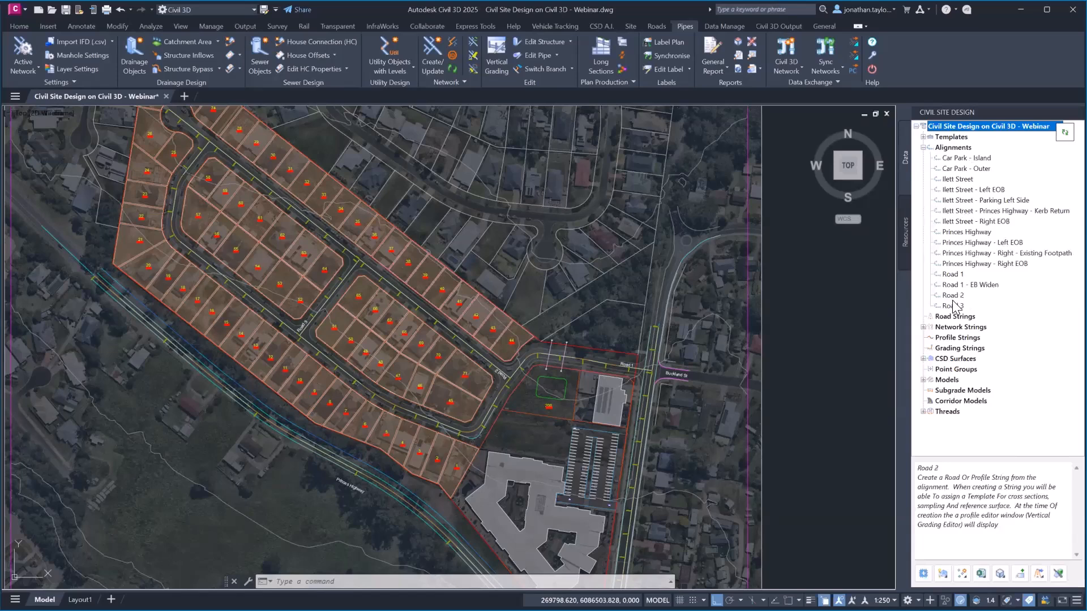
Check the actions available for Road 1, then open the Local Road - 6m template for editing
right_click(954, 275)
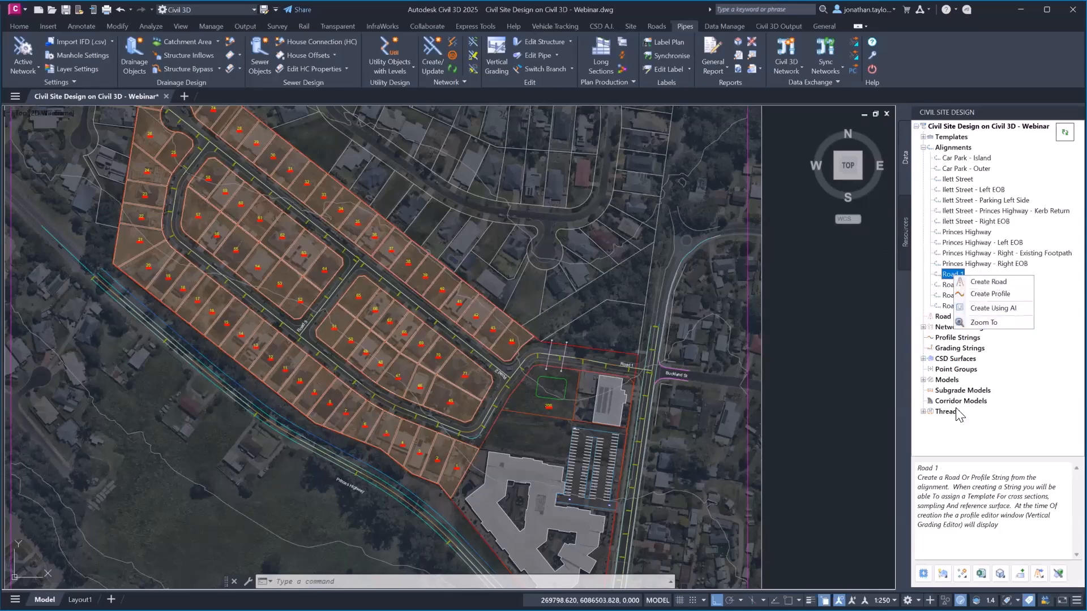
click(926, 137)
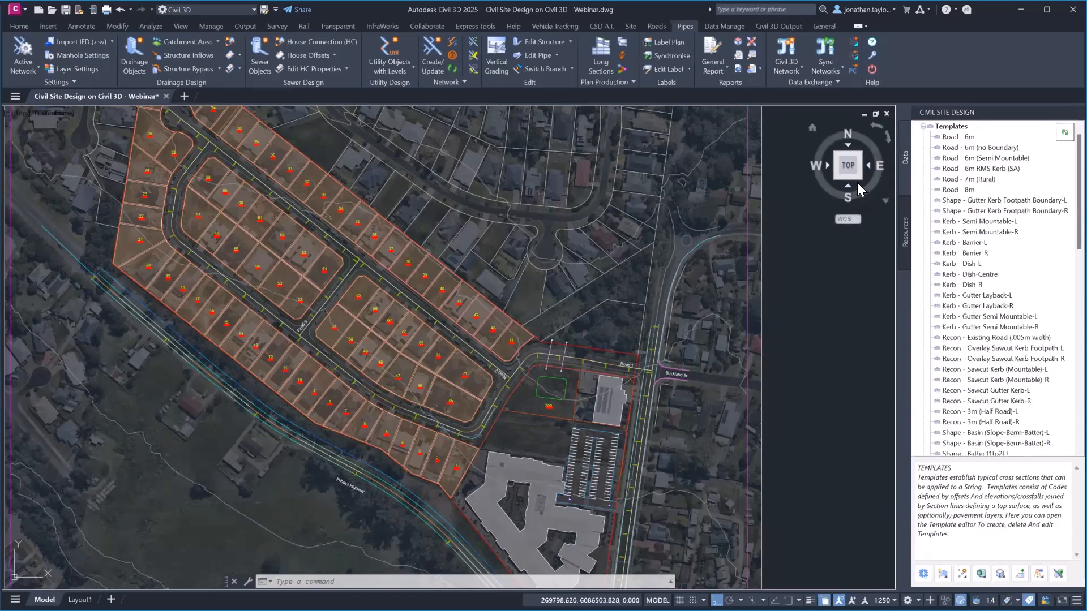
mouse_move(978, 274)
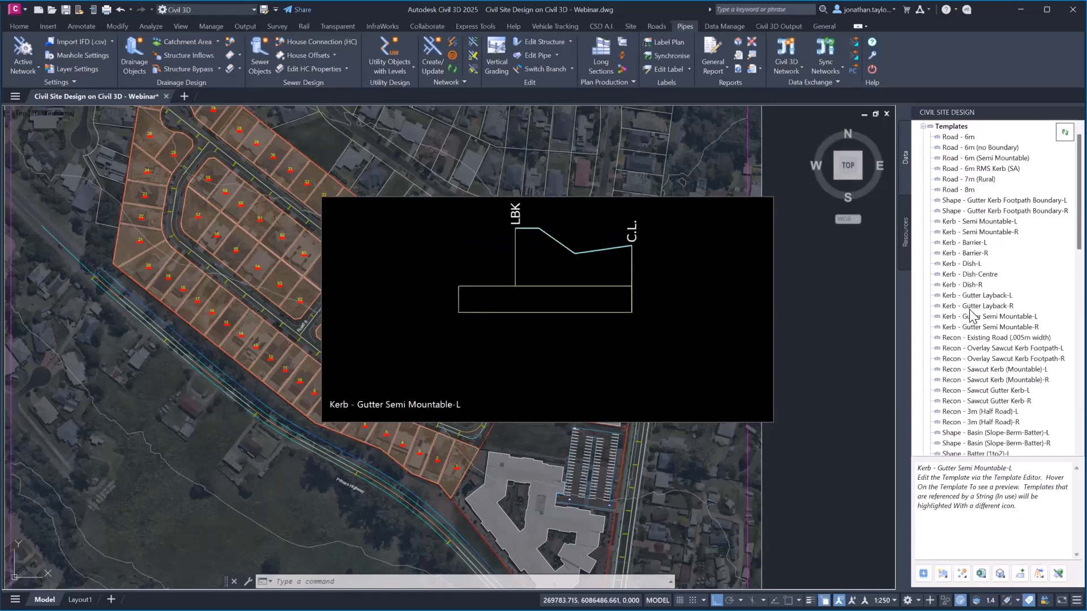
click(951, 126)
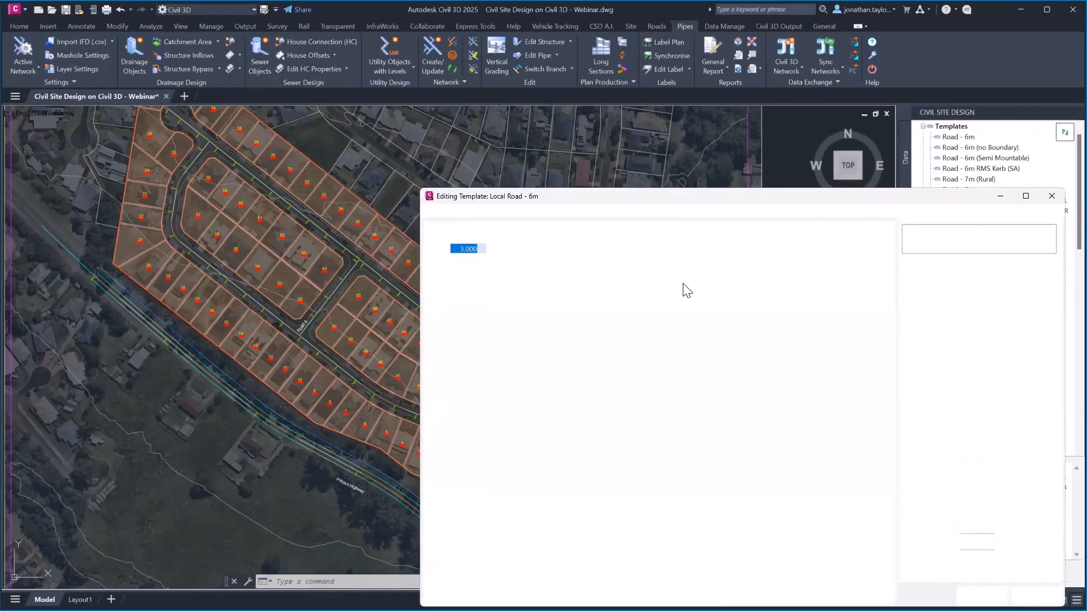
Step through the templates to Local Road - 7m (Rural) and inspect its leg codes, including LSH
drag(695, 202, 474, 104)
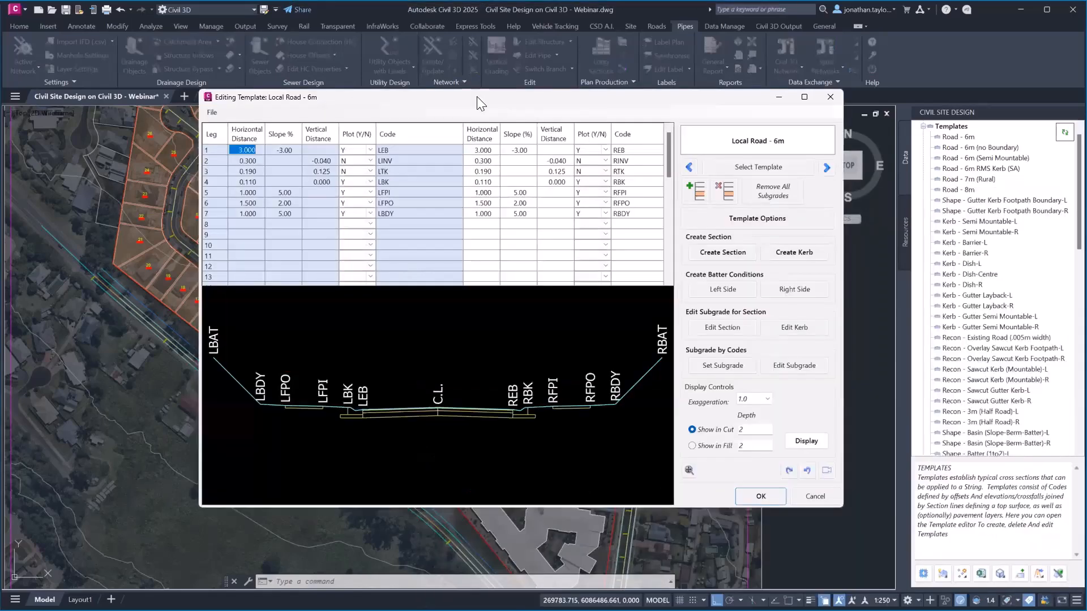
click(825, 168)
click(825, 168)
click(826, 168)
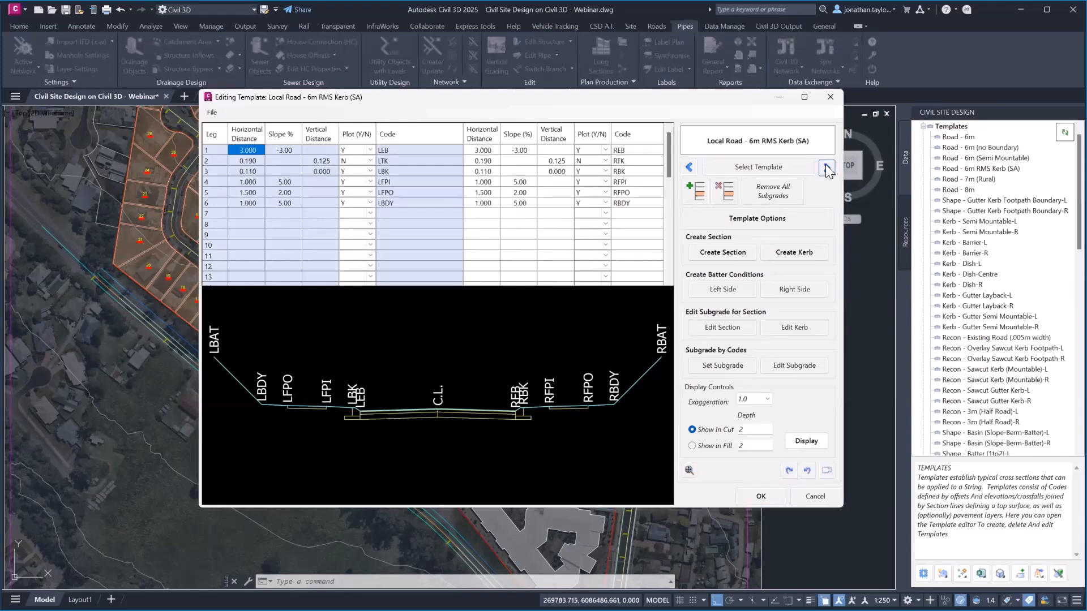
click(825, 168)
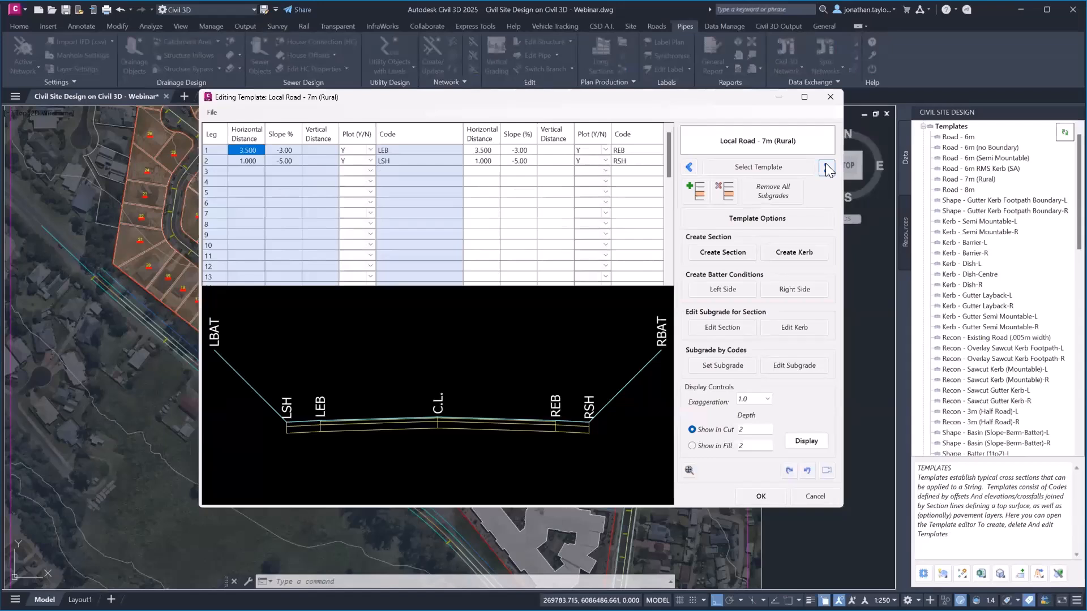
click(383, 149)
double_click(383, 160)
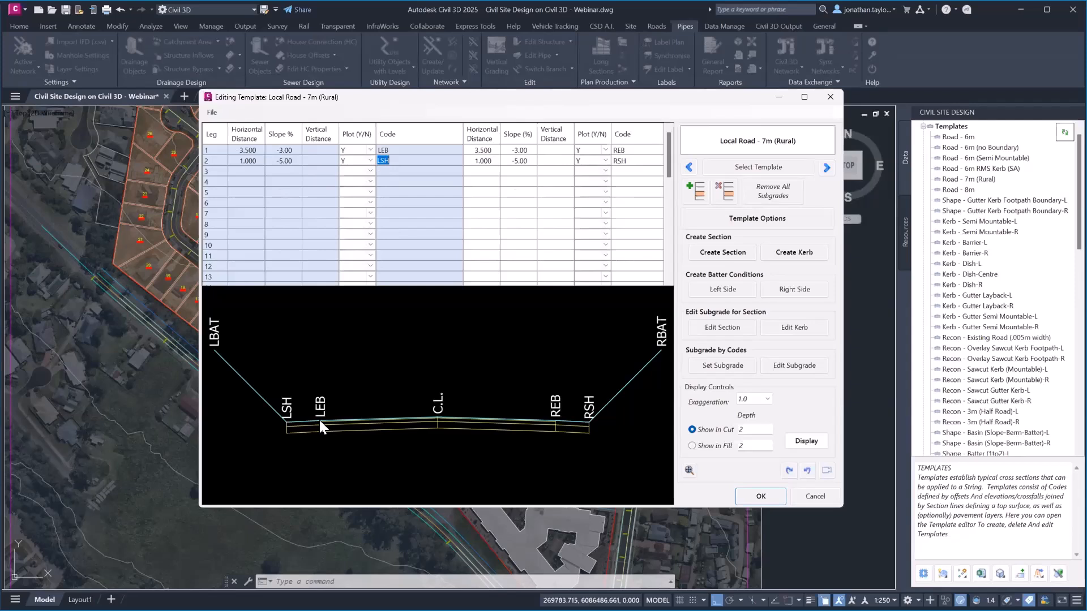
Review the section's subgrade layers without applying, then exit the template editor discarding changes
right_click(362, 405)
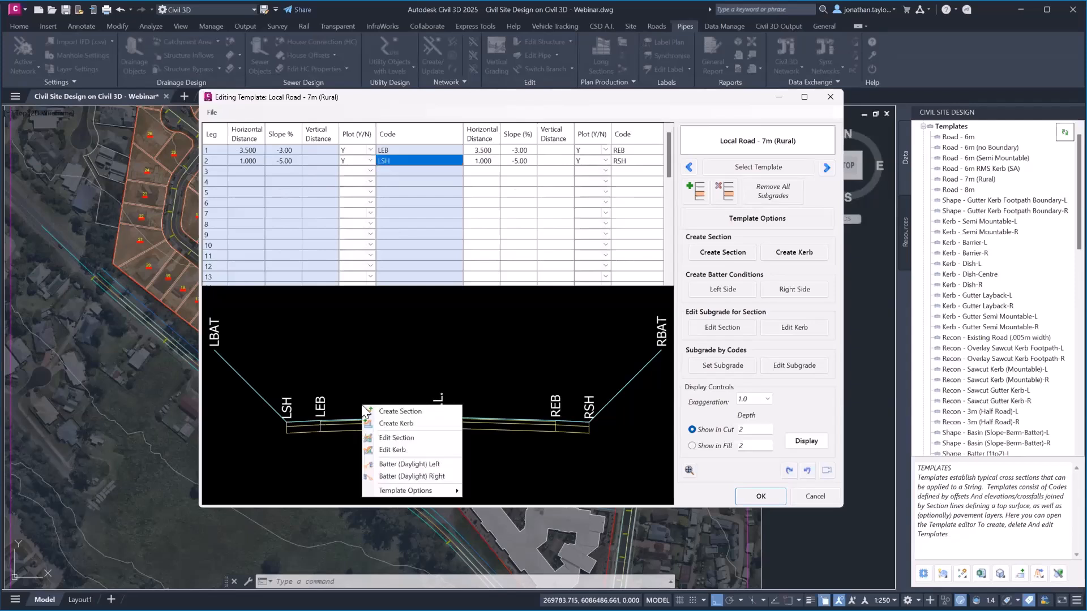
click(421, 436)
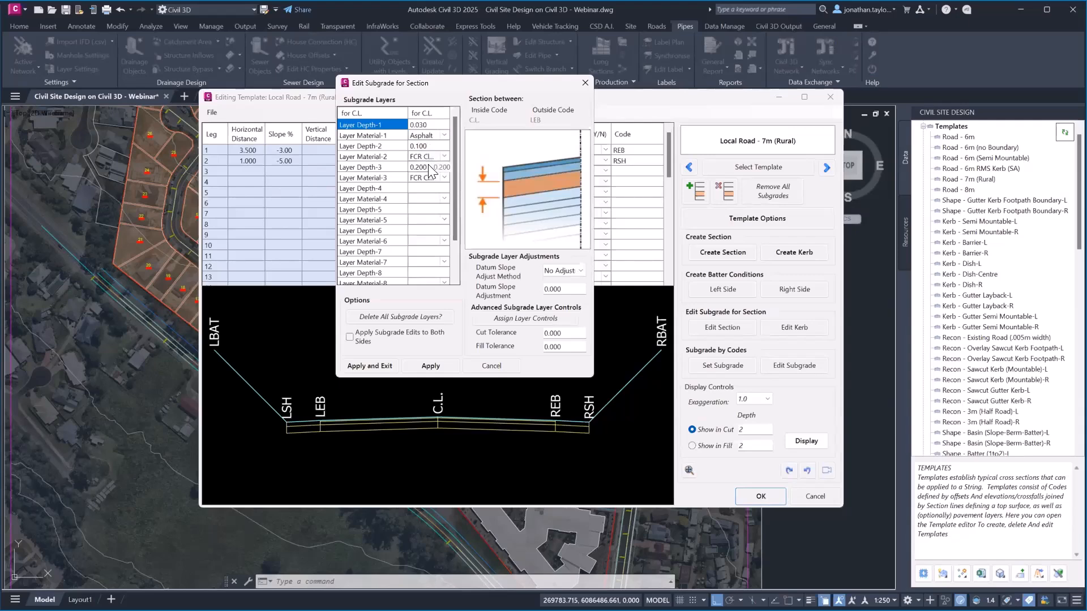
click(475, 365)
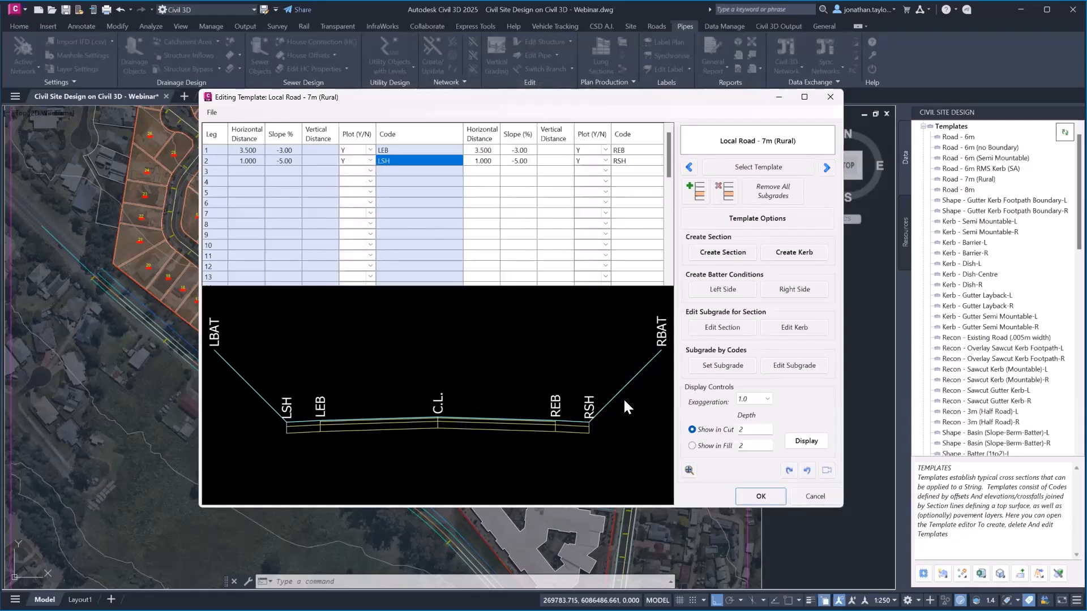
click(214, 112)
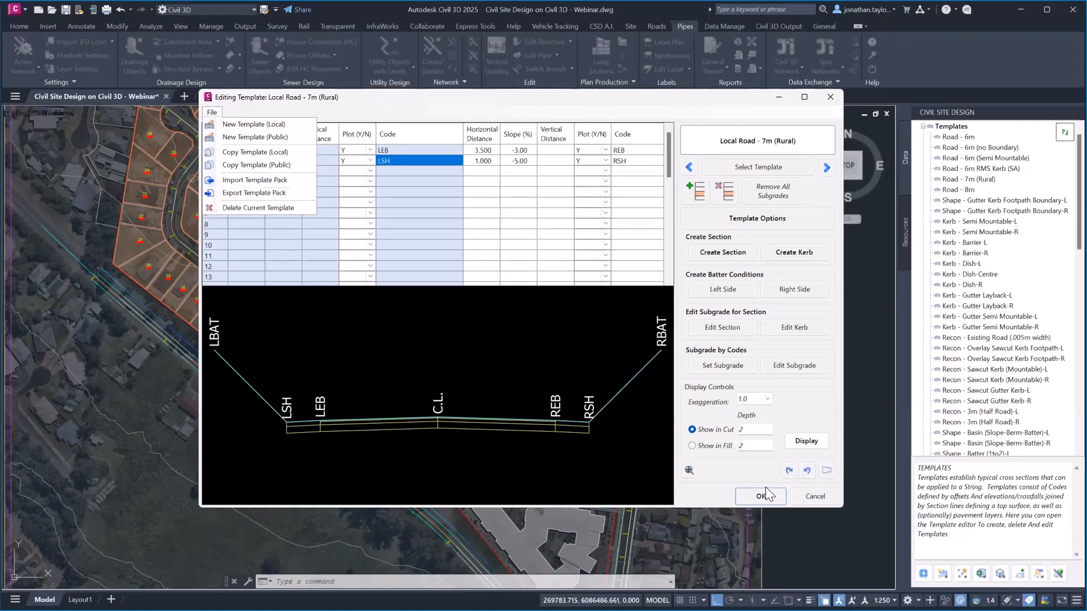
click(800, 497)
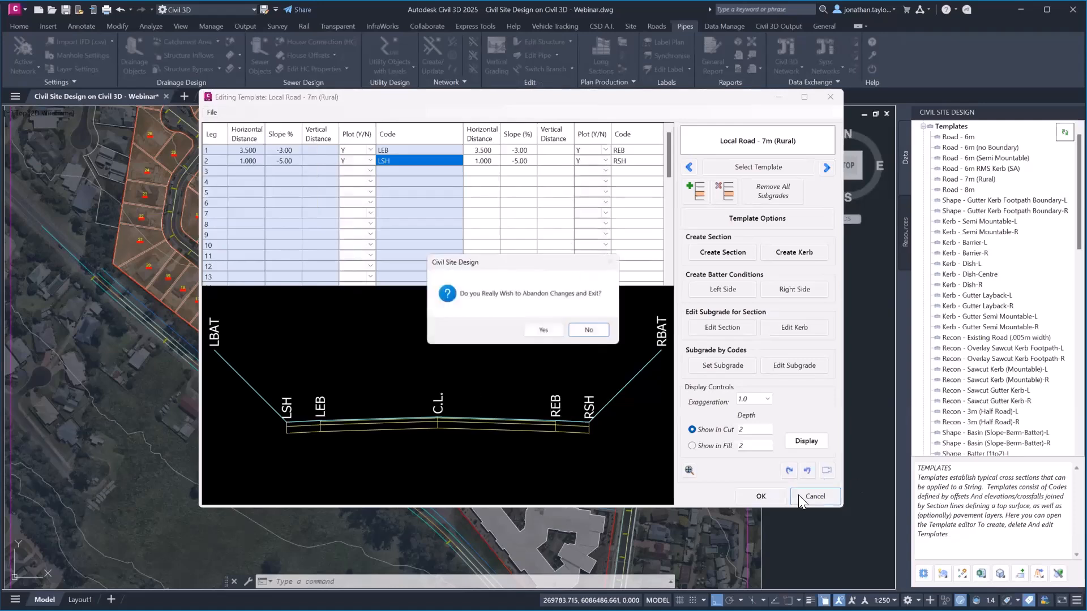
click(542, 330)
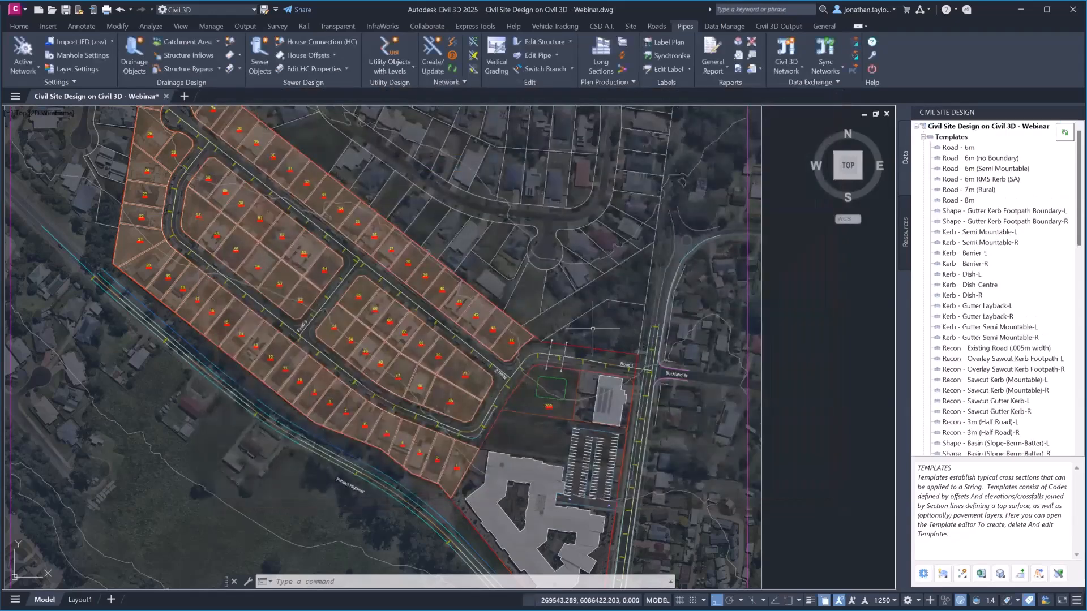
middle_drag(592, 317, 560, 308)
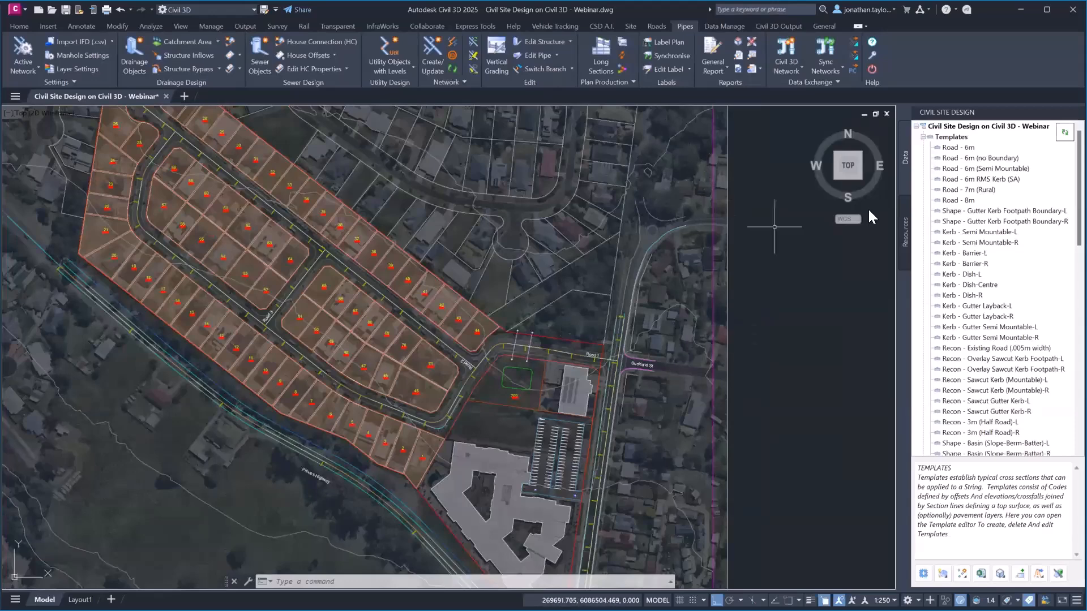
click(923, 138)
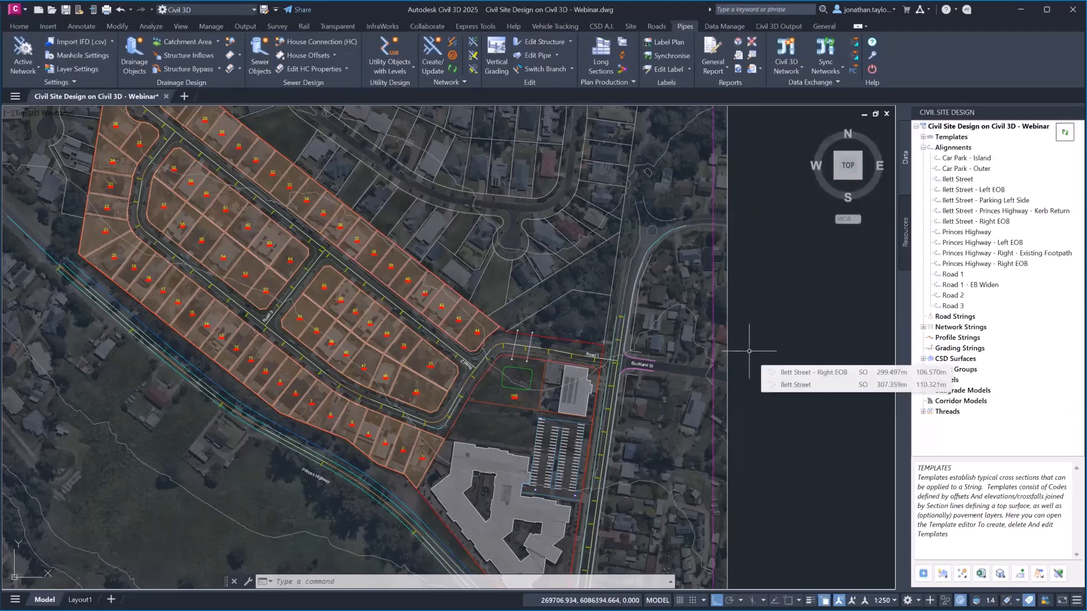
middle_drag(754, 317, 779, 266)
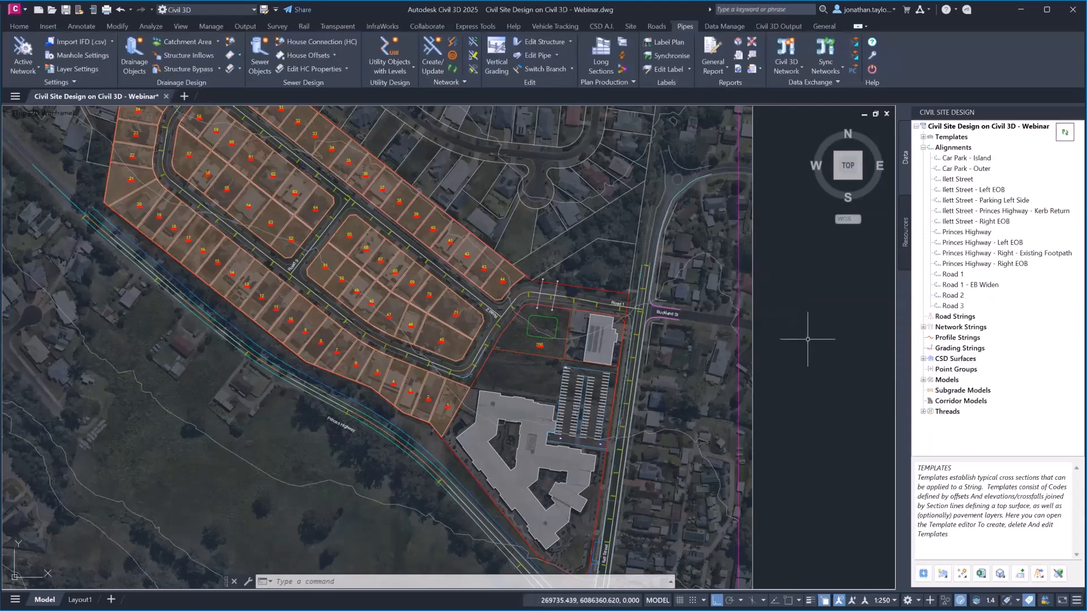
mouse_move(800, 347)
middle_down()
mouse_move(798, 263)
mouse_move(854, 417)
middle_up()
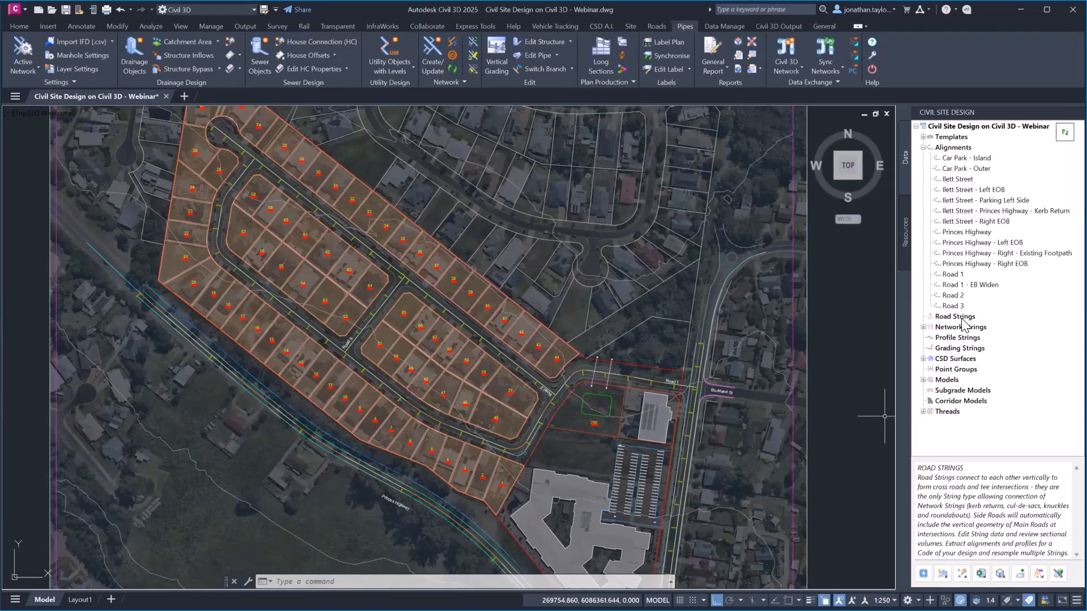
Run the Project Assist usage assessment and confirm it with Road 1 kept as Road String
click(923, 573)
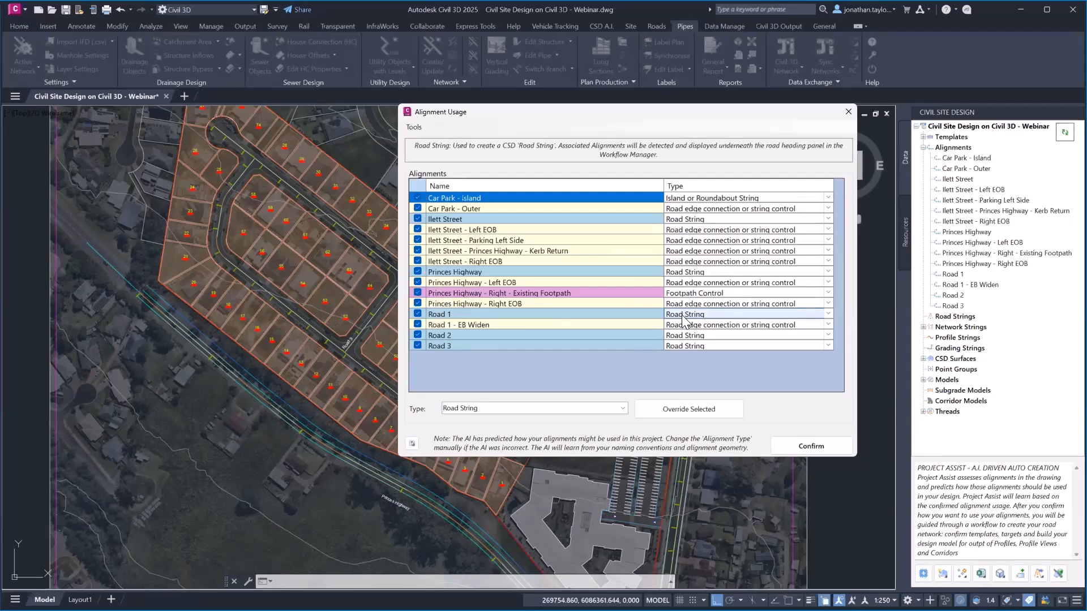
click(828, 315)
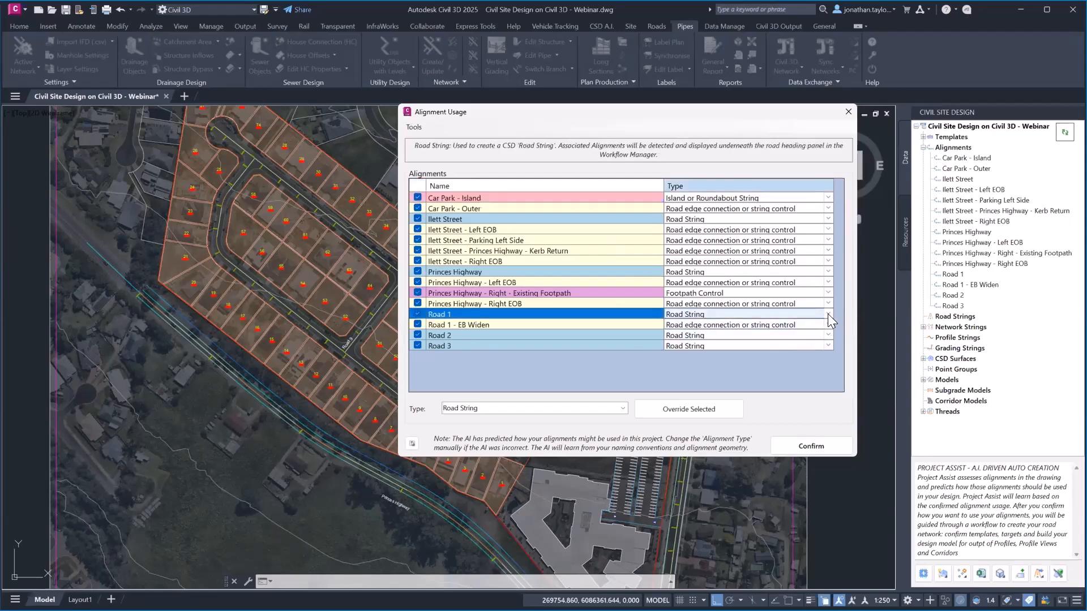
click(826, 313)
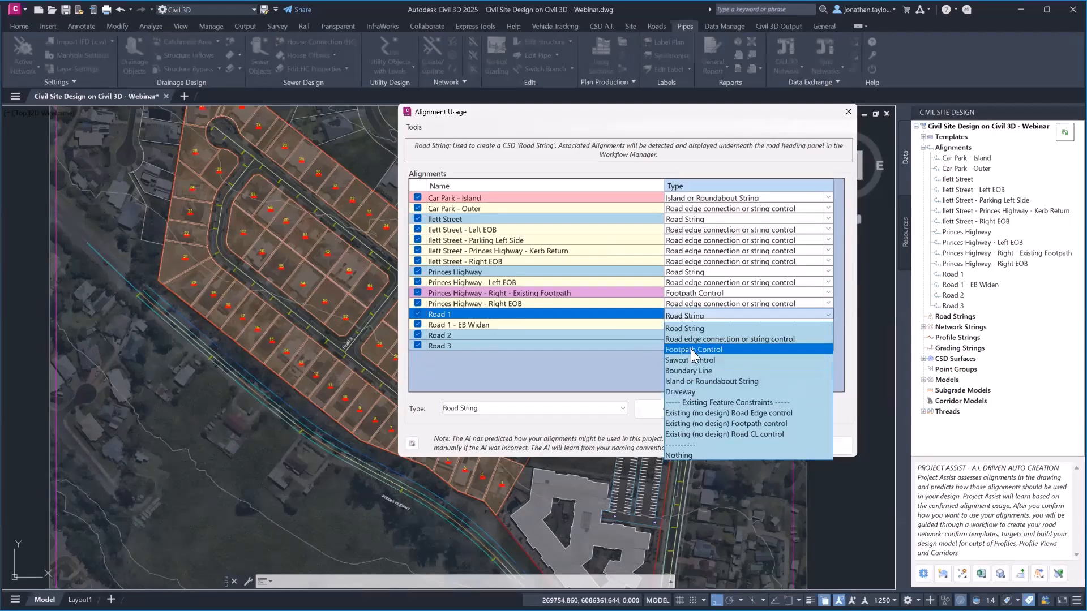
click(629, 116)
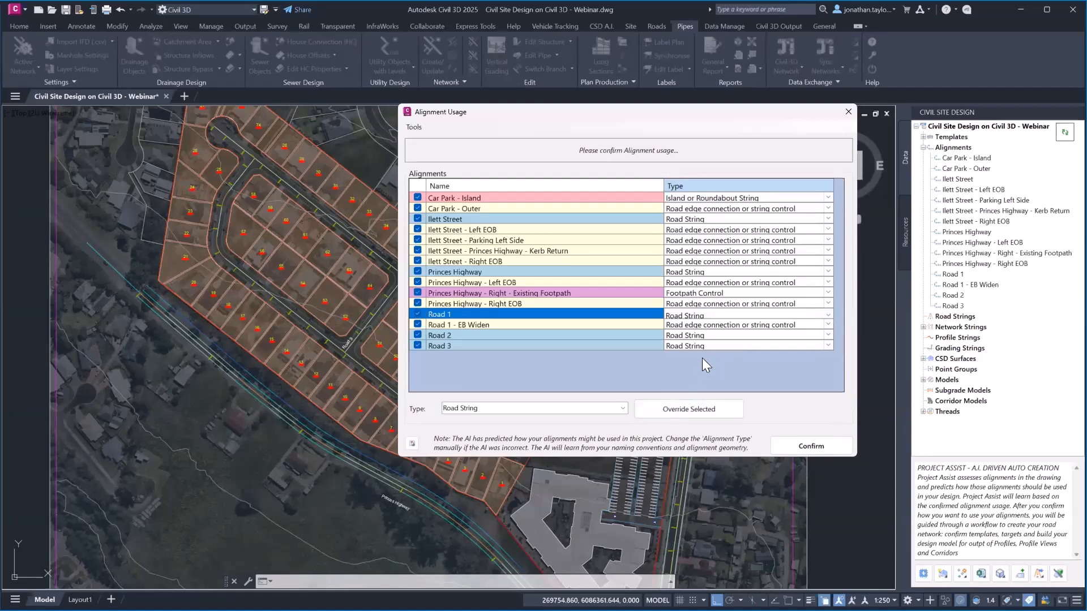
click(794, 449)
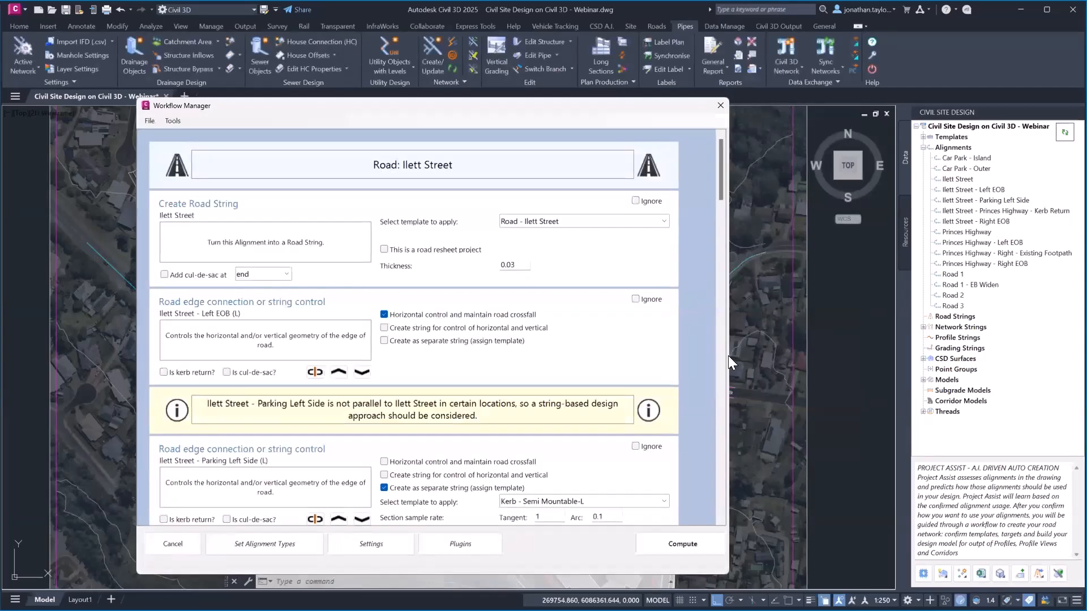
Move the Workflow Manager aside and scroll through its road workflow sections
drag(601, 113, 493, 99)
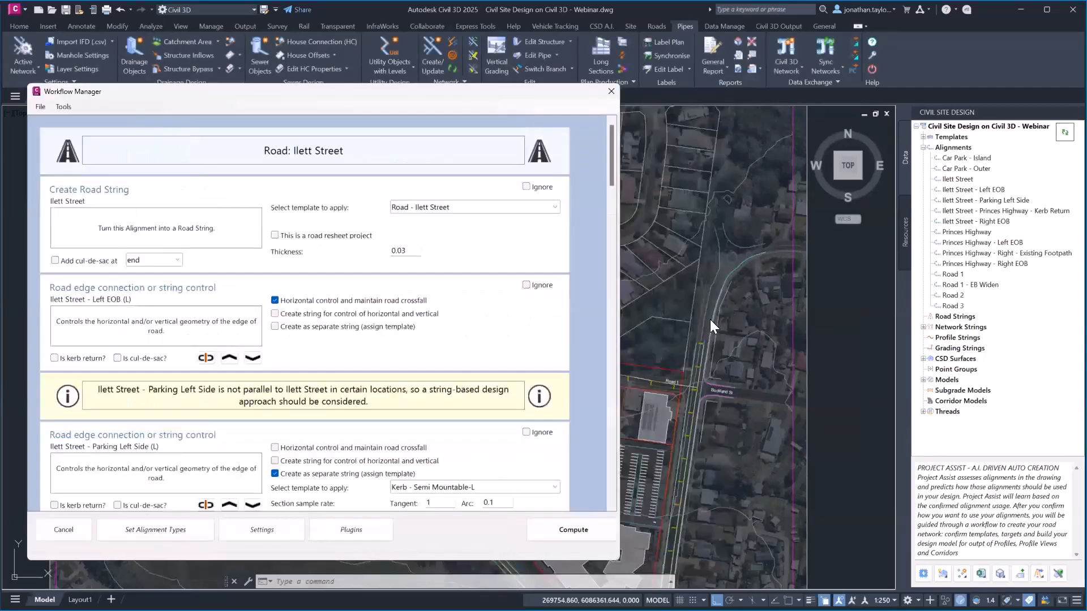
middle_drag(889, 278, 805, 284)
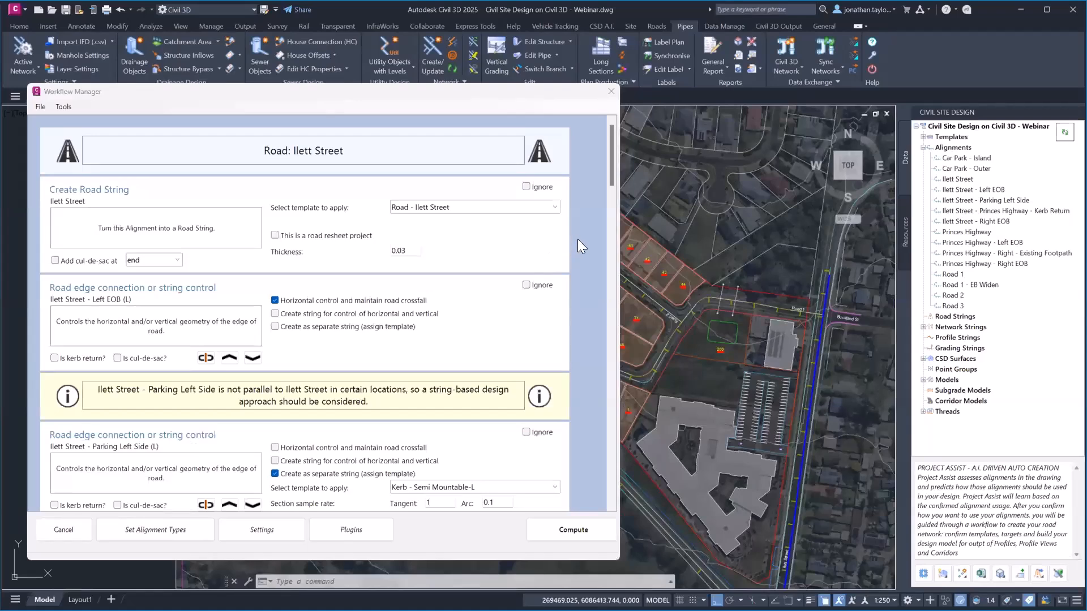
drag(614, 151, 623, 247)
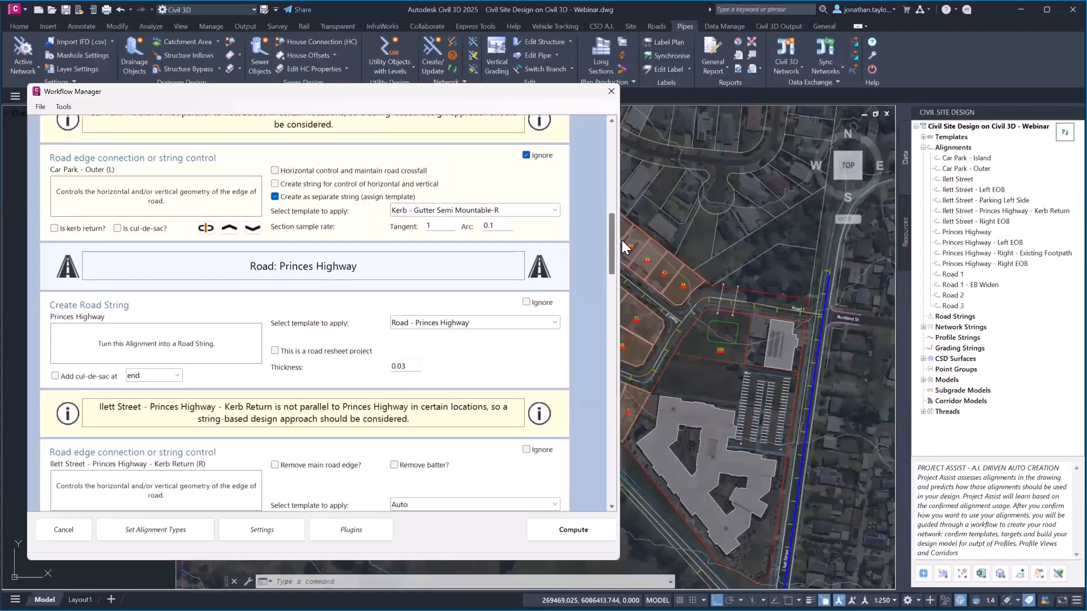
drag(622, 240, 622, 242)
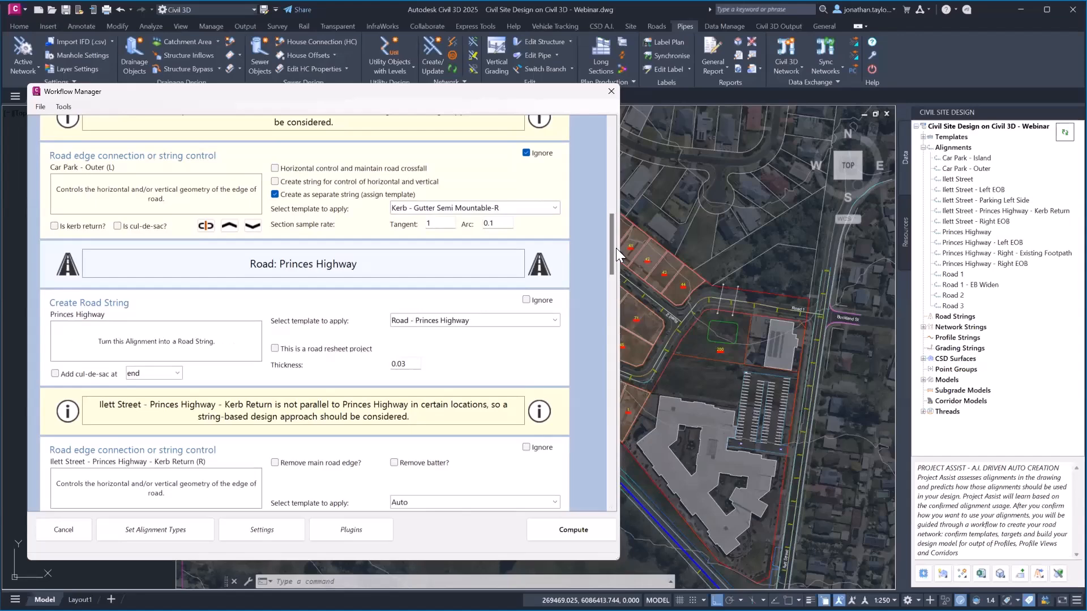
drag(610, 248, 618, 291)
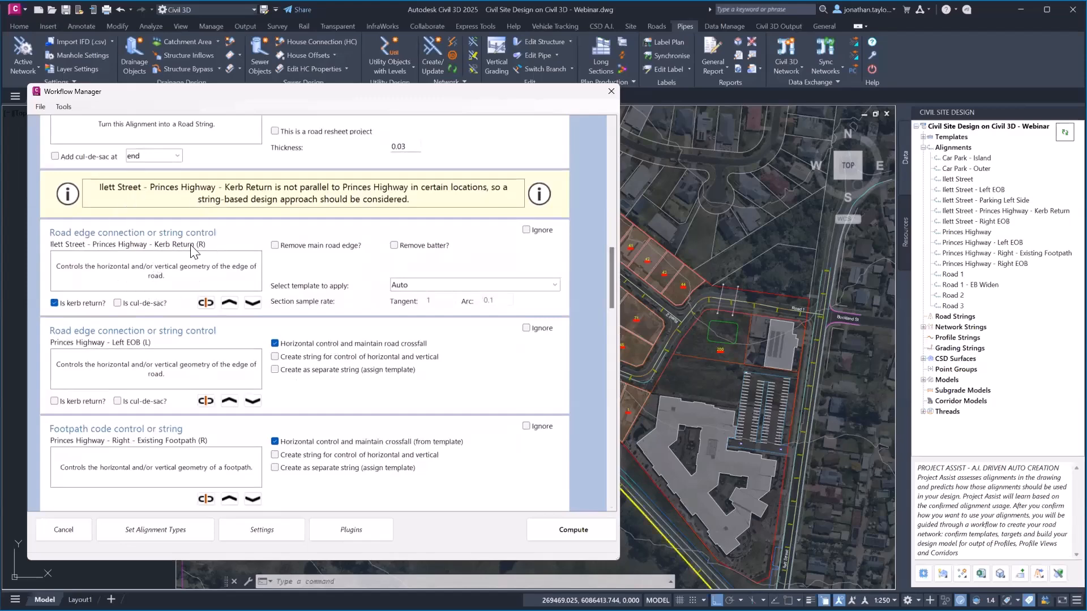
mouse_move(55, 305)
drag(613, 260, 623, 129)
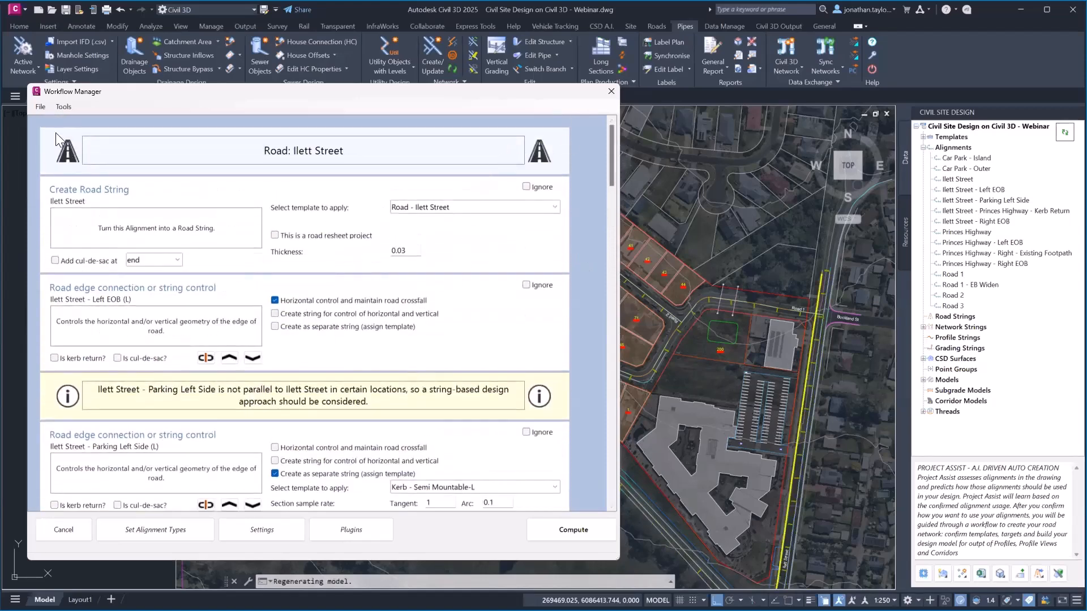
Choose File > Open Workflow and agree to load workflow data from file
click(39, 107)
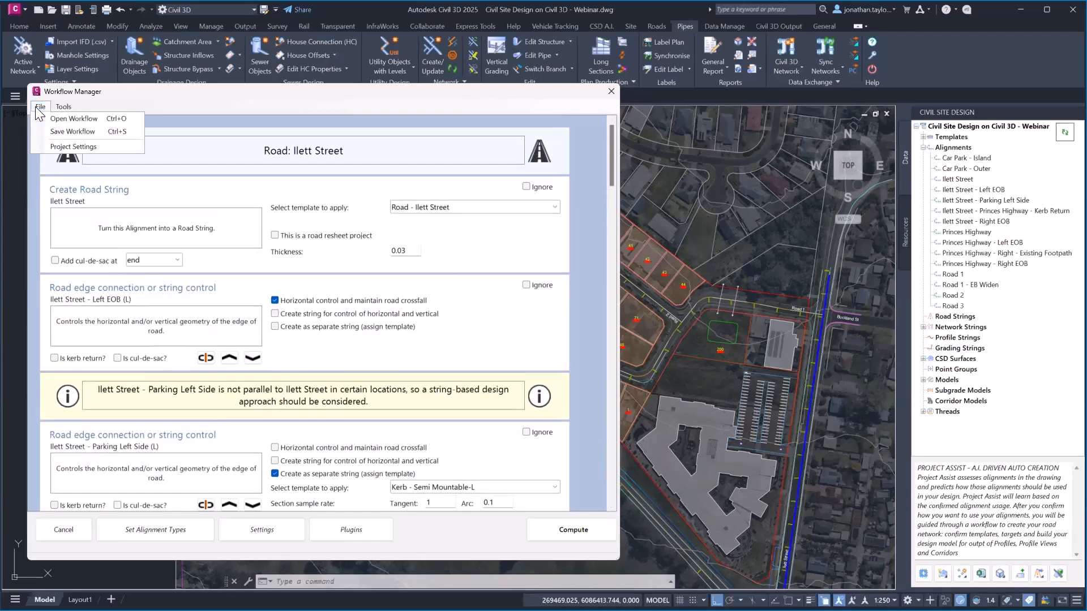
click(80, 120)
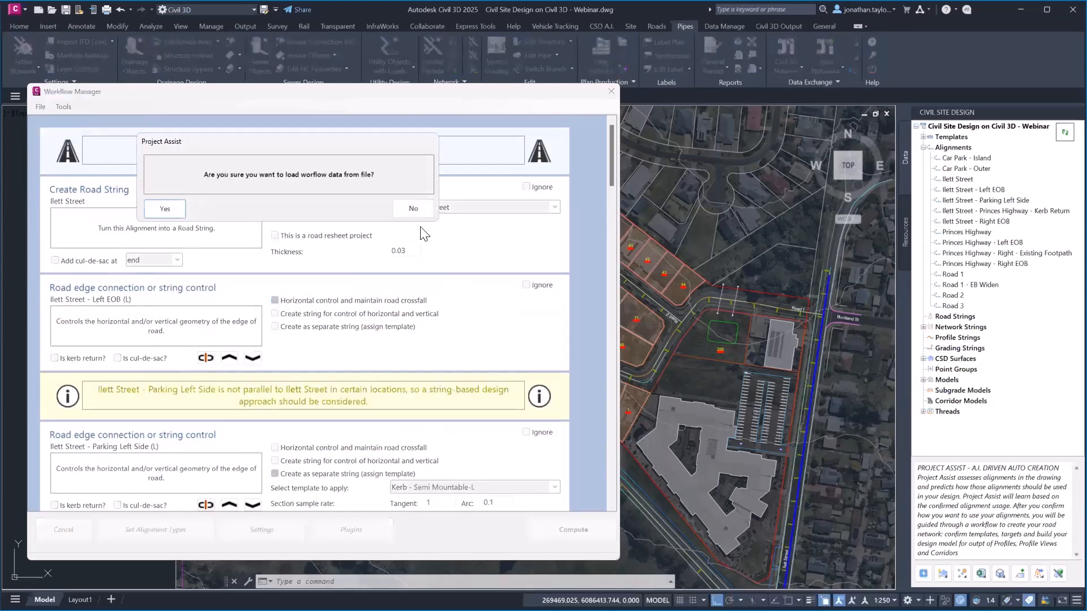
click(169, 207)
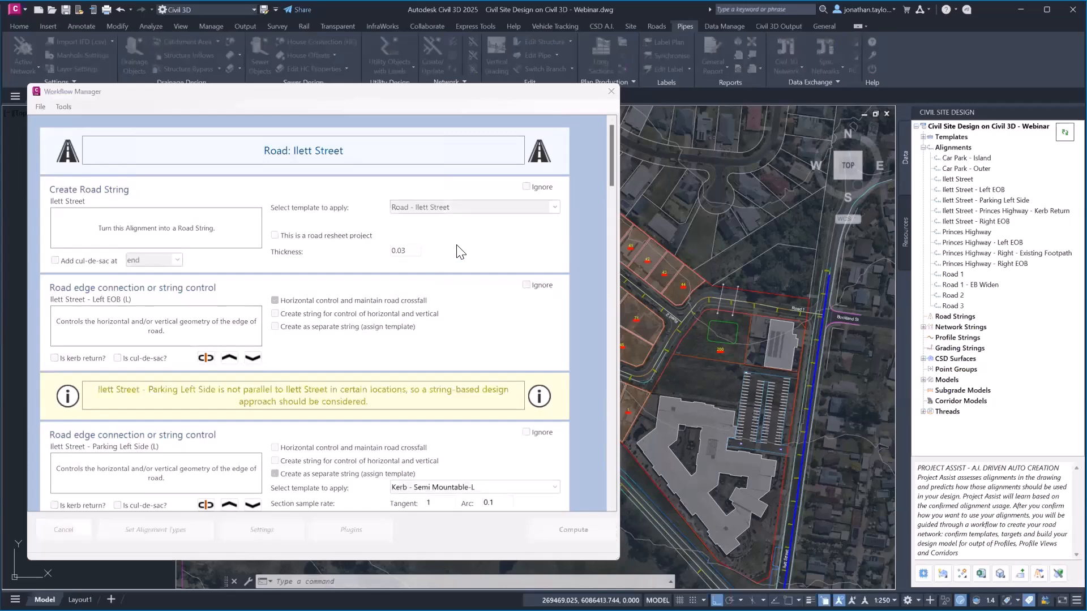
Open Project Assist.paw from the Webinar folder on the Desktop
click(188, 290)
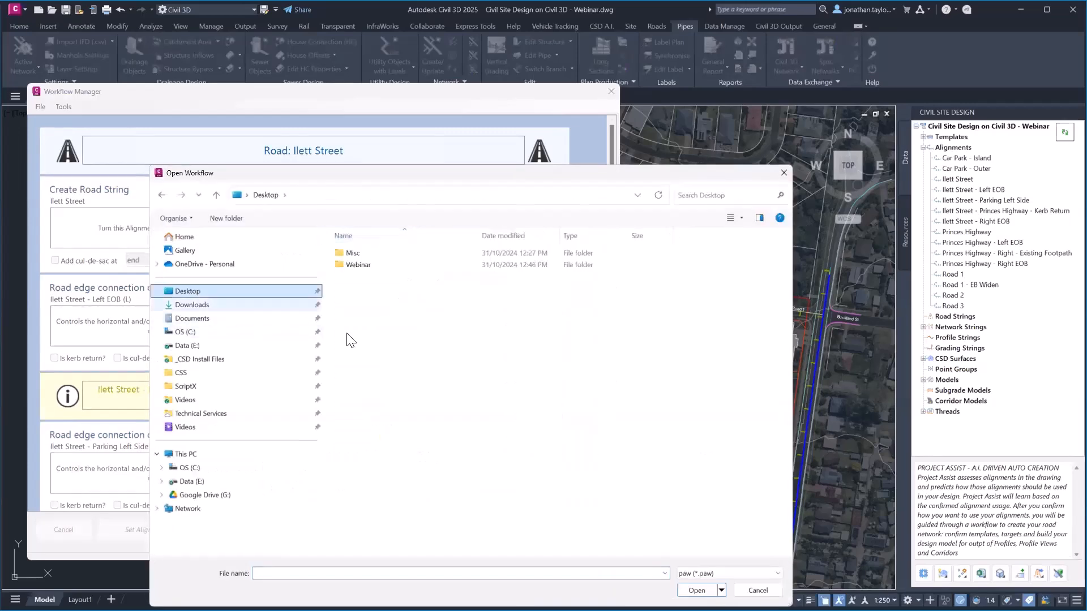
double_click(359, 270)
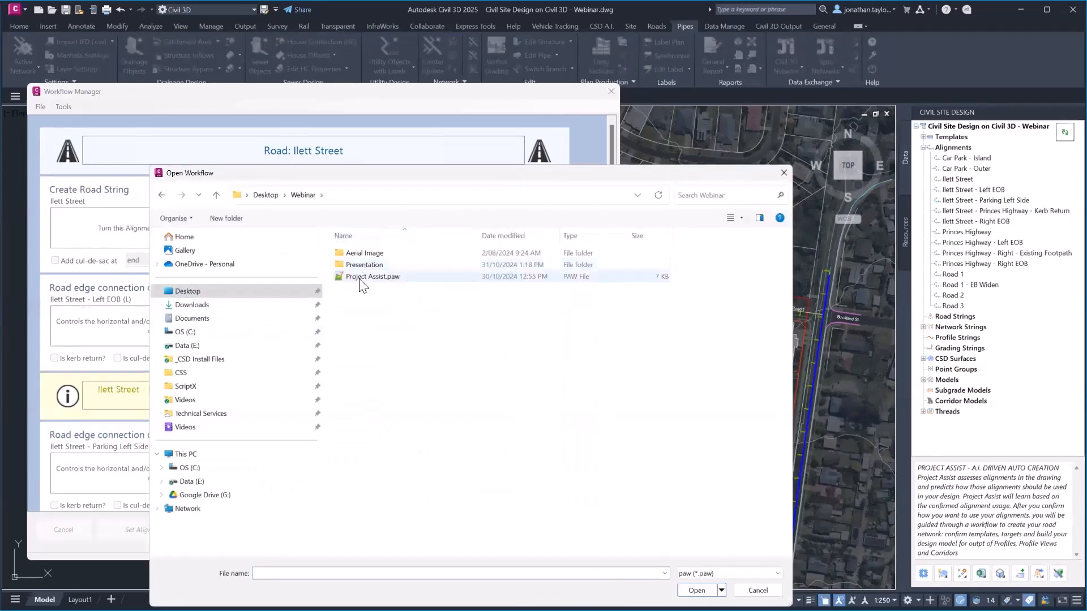
click(362, 276)
click(697, 591)
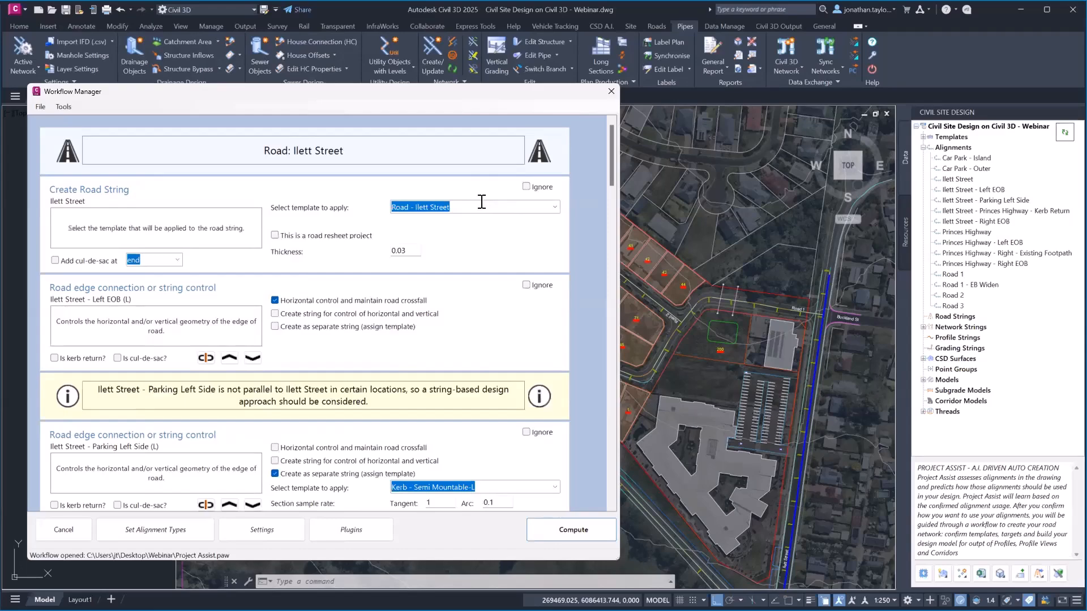
Scroll to Intersections and open the Intersection Manager, showing detected intersections with 8.5 default radius
drag(609, 176, 609, 474)
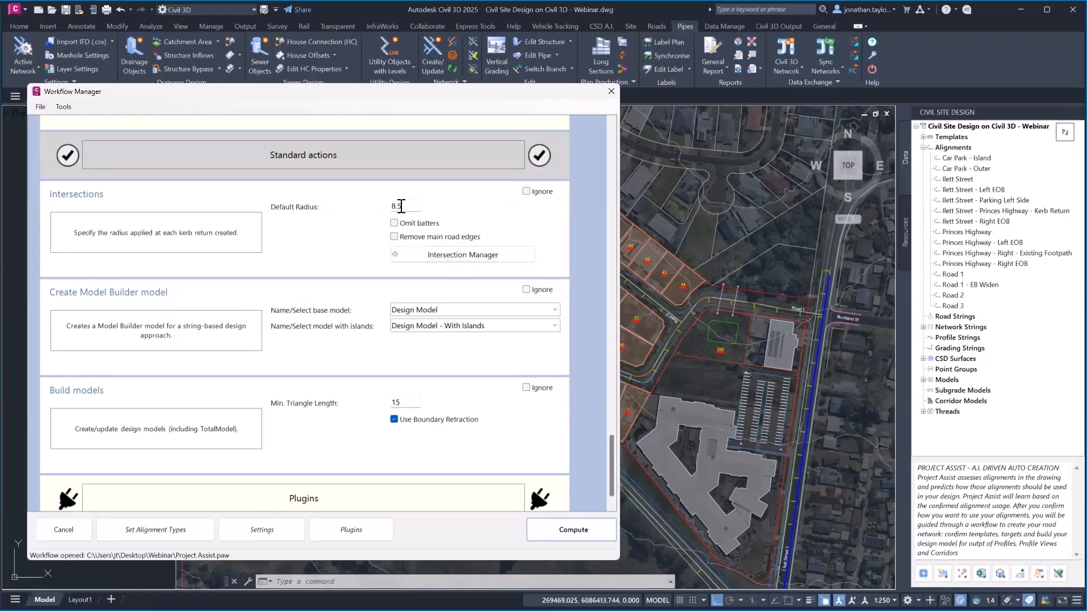
click(464, 255)
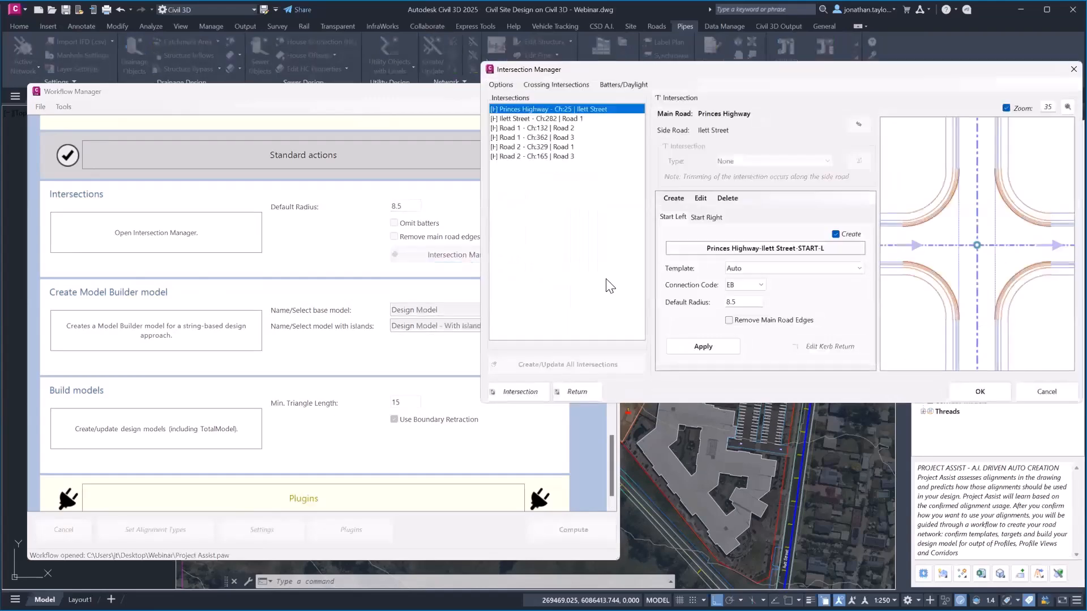
Preview the Ilett Street and Road 1 intersection, then cancel the Intersection Manager unchanged
drag(896, 73, 798, 81)
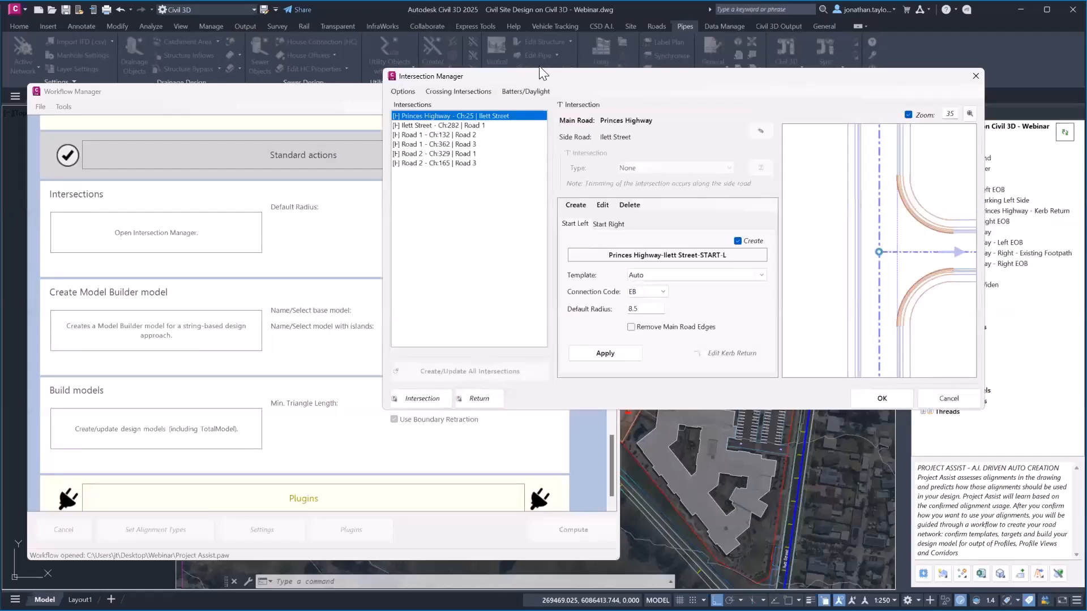
click(473, 126)
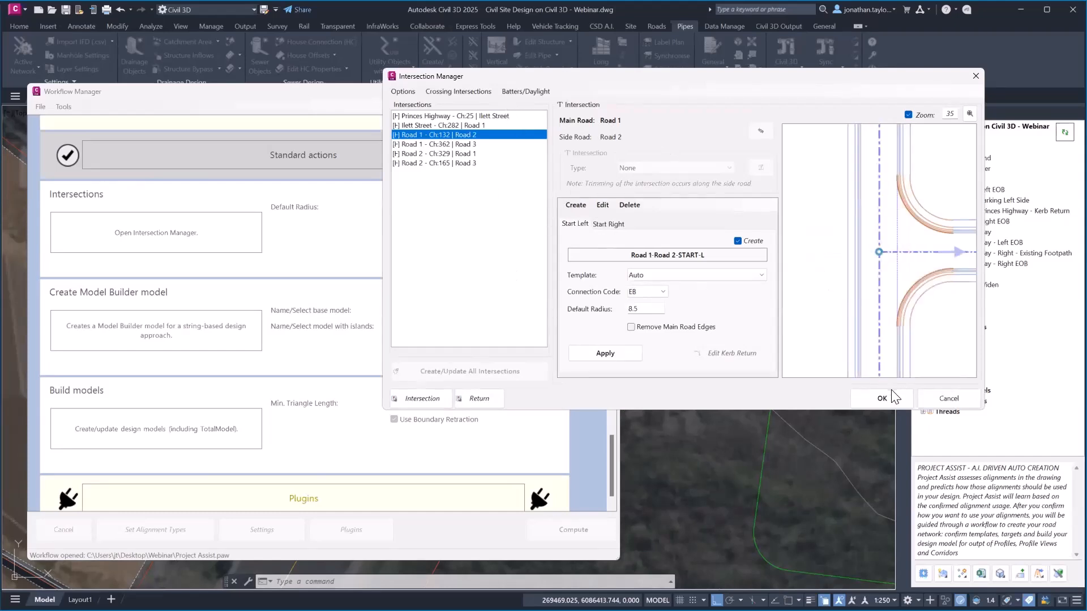
click(930, 397)
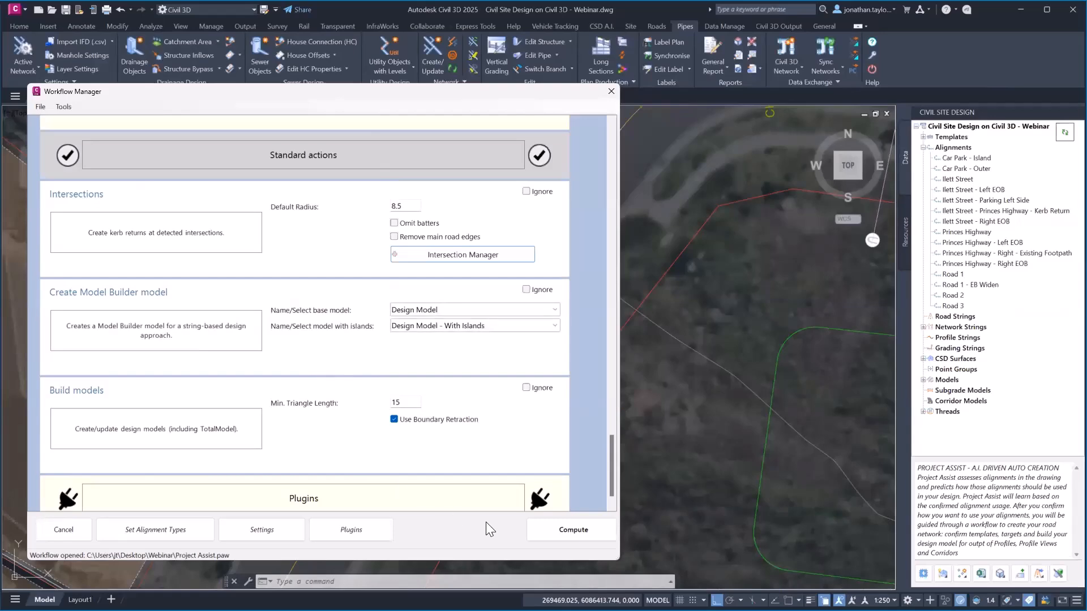
Compute the road strings, kerb returns and design models, generating the 4-page Project Assist report
click(589, 535)
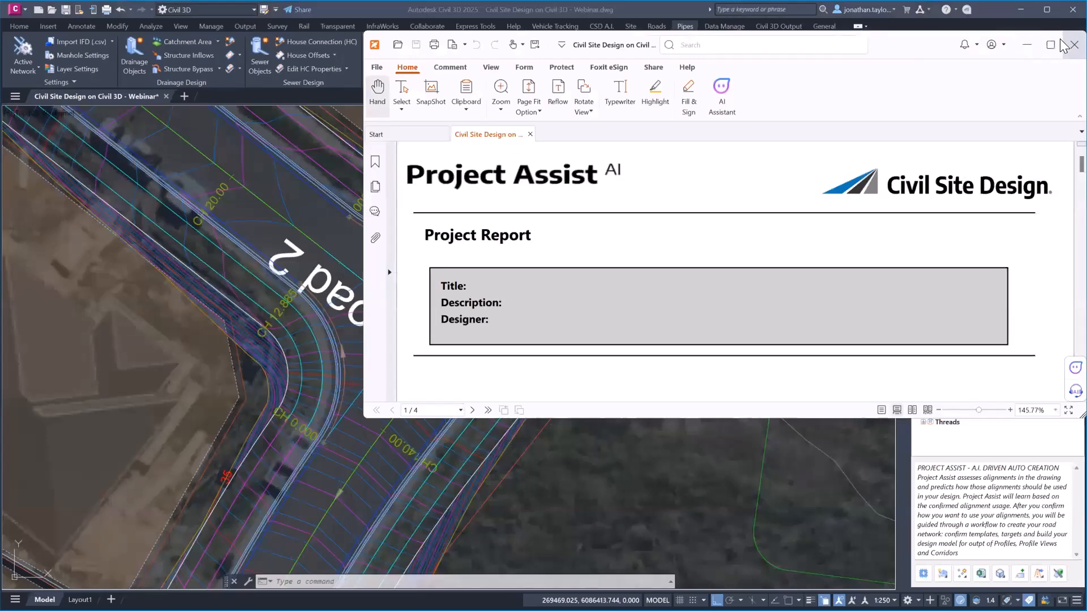
Close the Project Assist report in Foxit PDF Reader to return to the Civil 3D drawing
click(1073, 45)
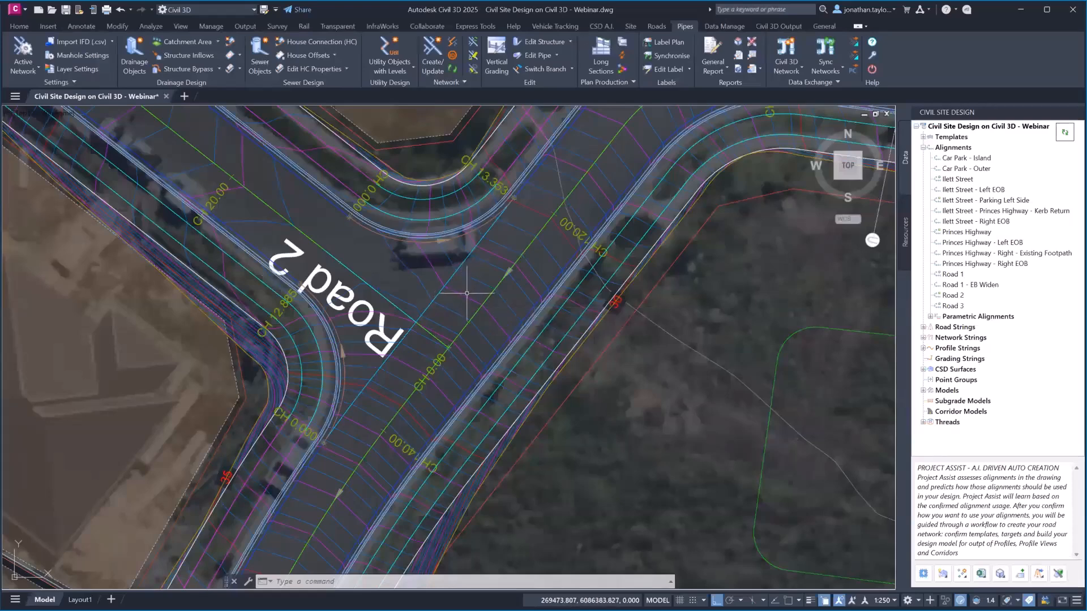
Frame the whole road network in plan and launch the 3D Model Viewer of the terrain and roads
middle_drag(471, 295, 471, 387)
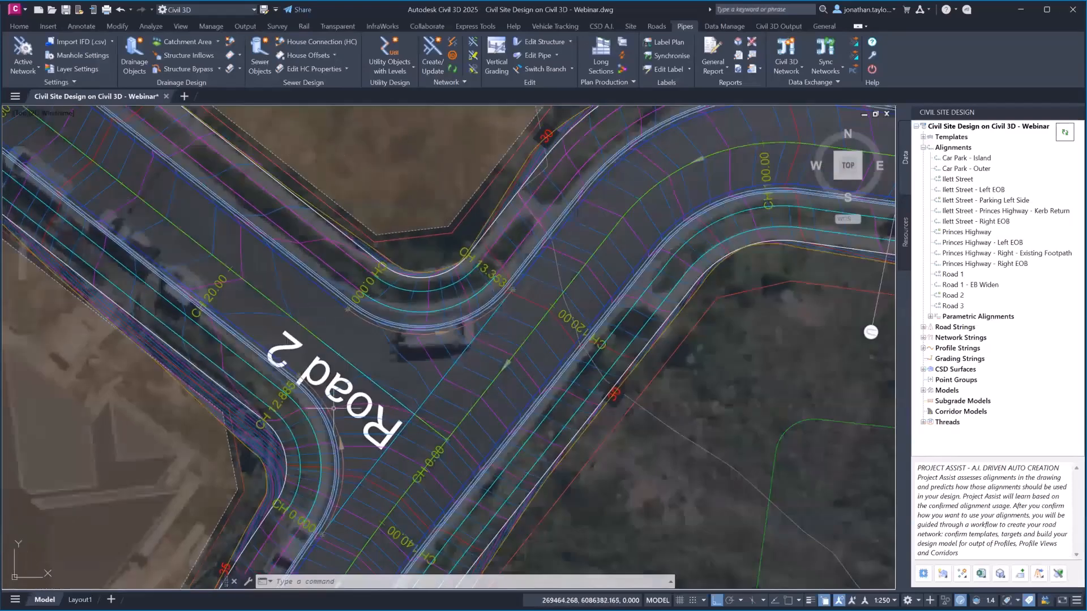
scroll(480, 279, down, 4)
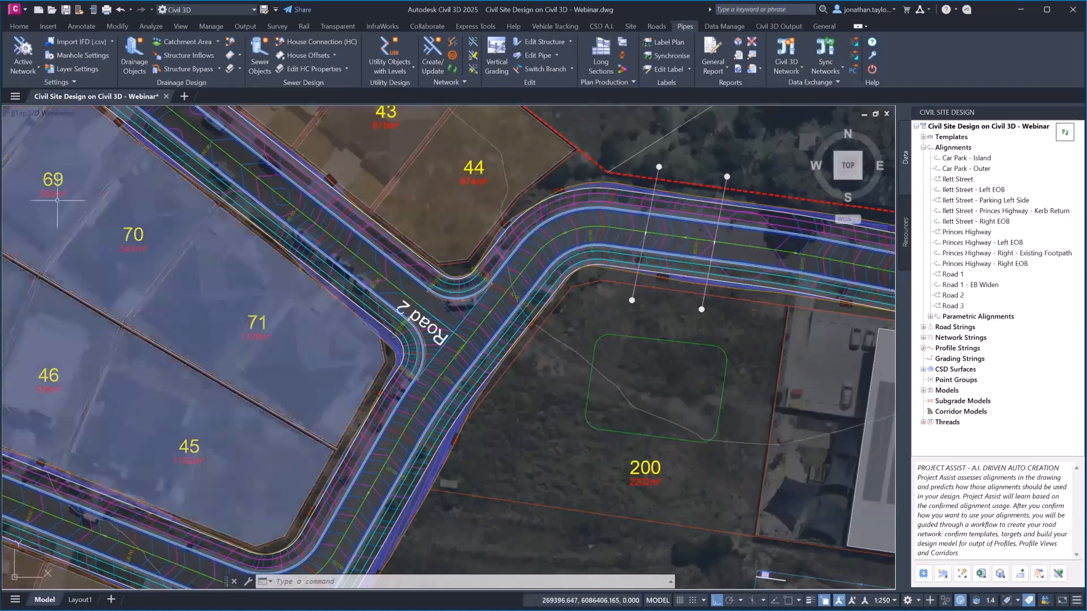
scroll(541, 410, down, 4)
middle_drag(493, 300, 563, 296)
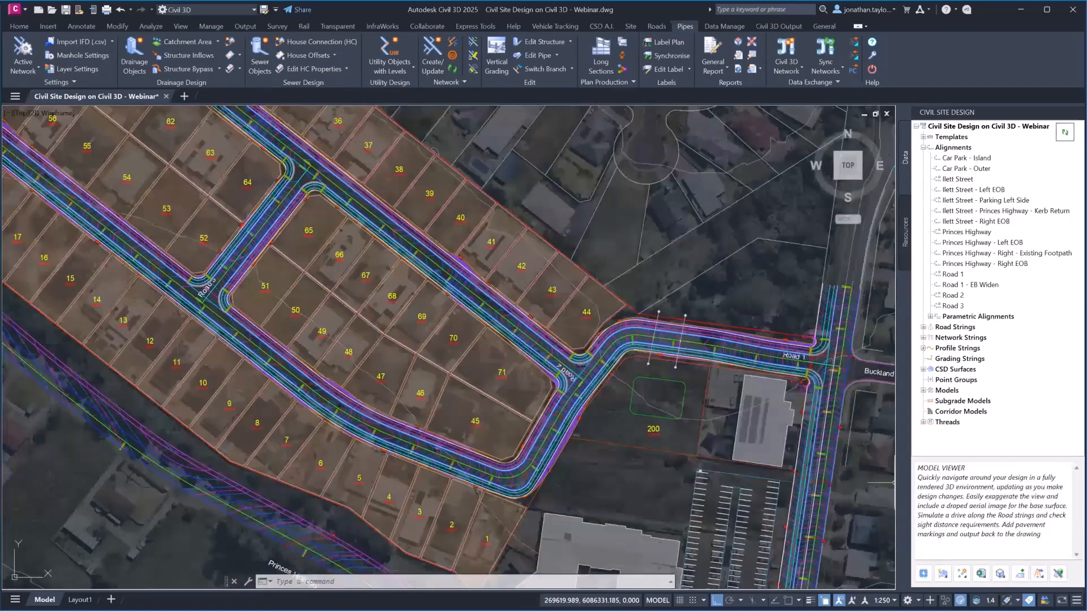
click(1057, 577)
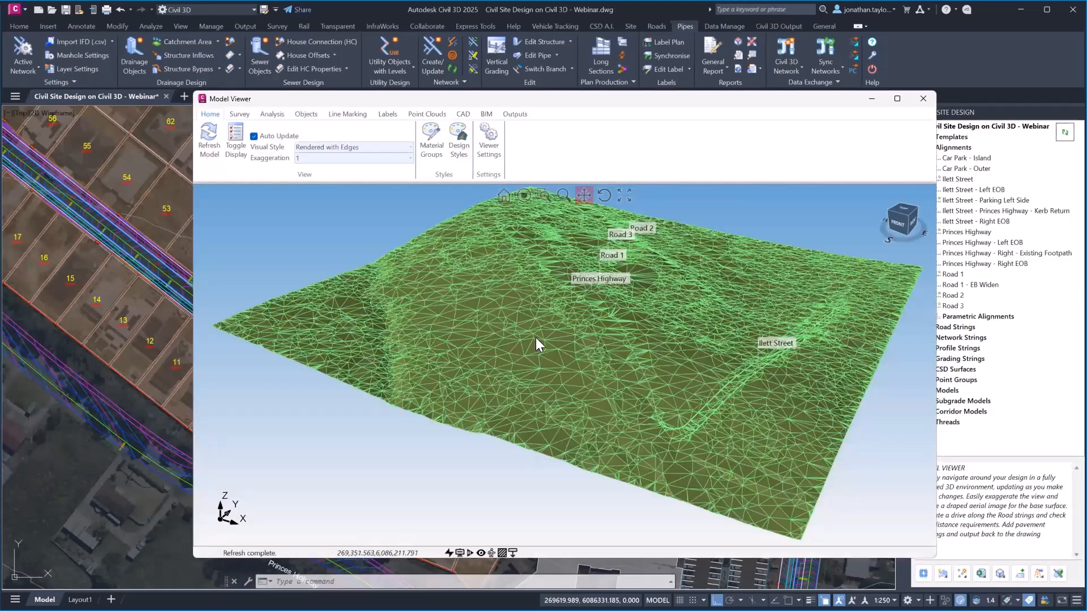
Orbit the terrain model to a closer angle and pan it down slightly
middle_drag(544, 326, 550, 324)
drag(557, 328, 565, 366)
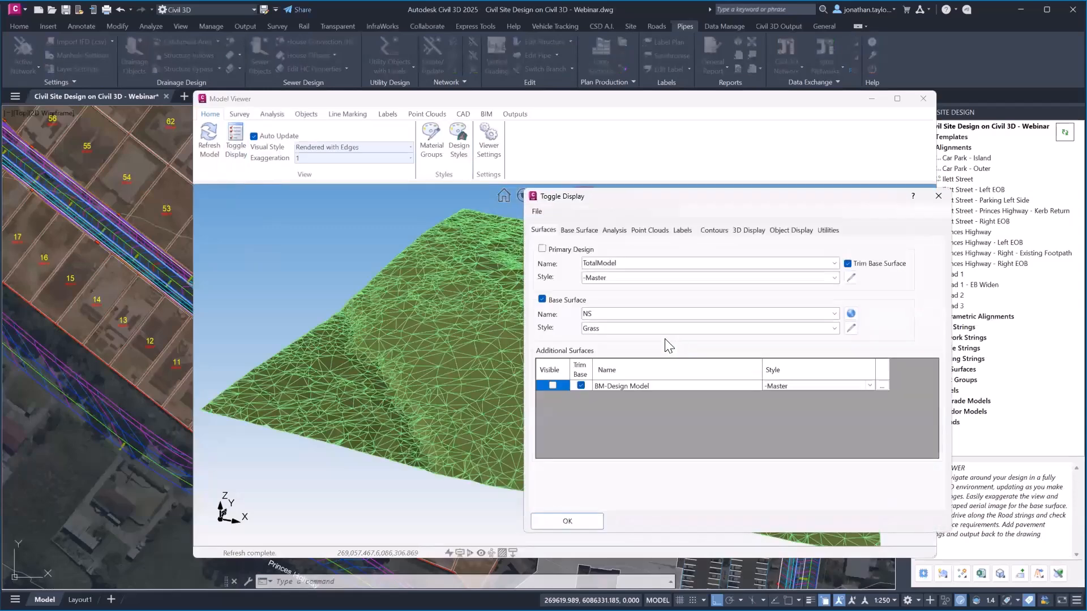
Turn on contours for BM-Design Model and show model strings from the Design Model
click(716, 230)
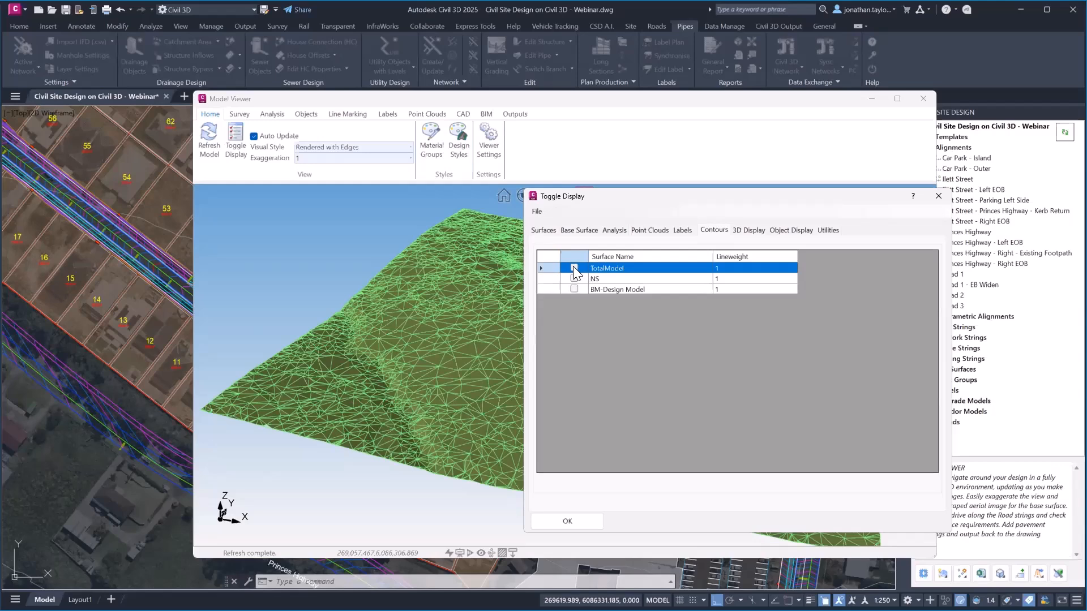
click(574, 288)
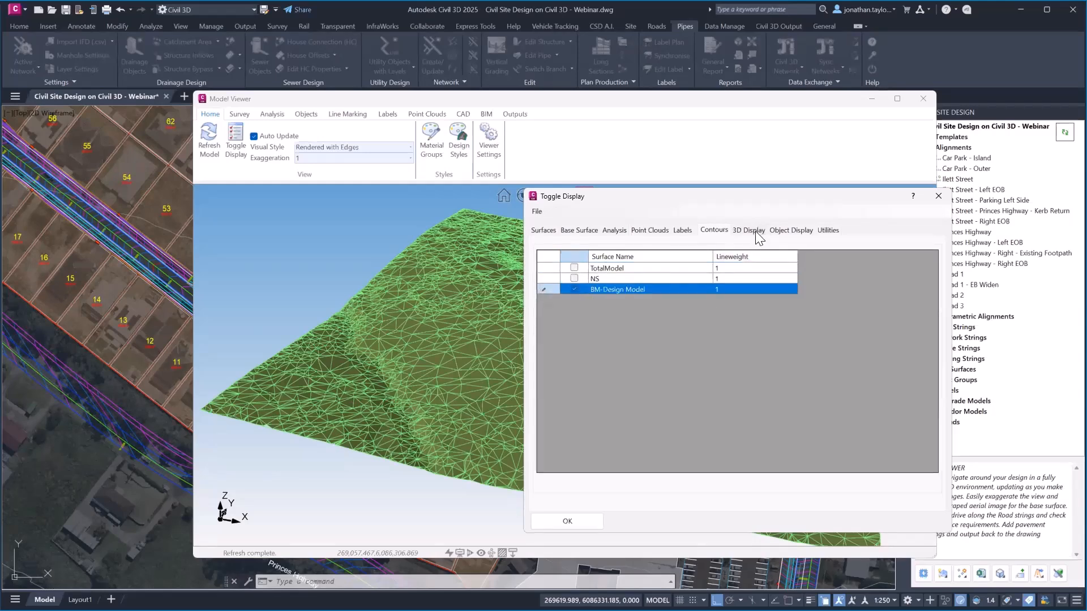
click(790, 230)
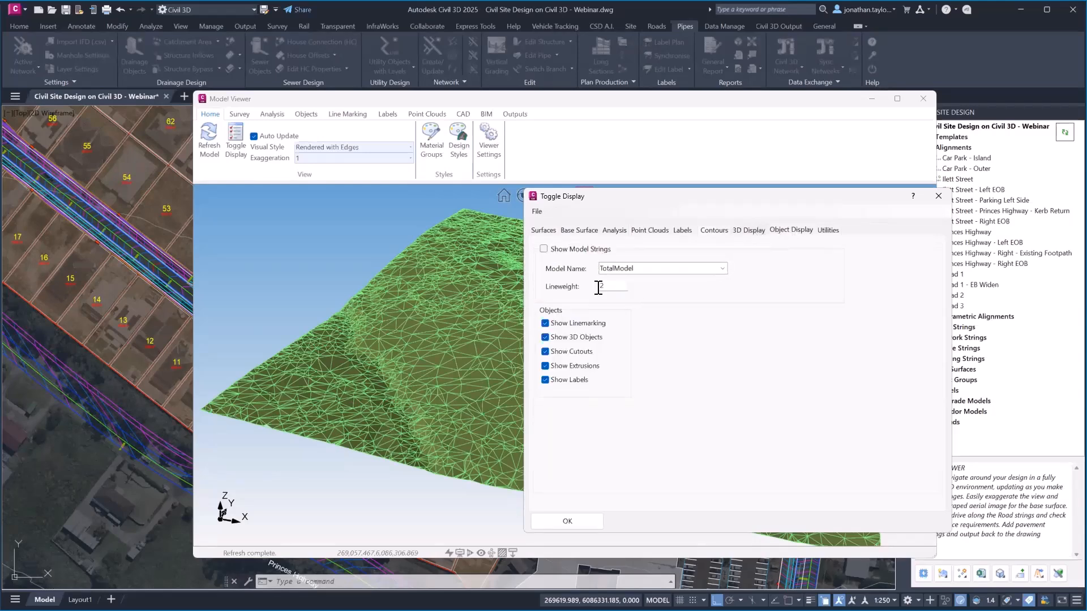
click(544, 249)
click(723, 268)
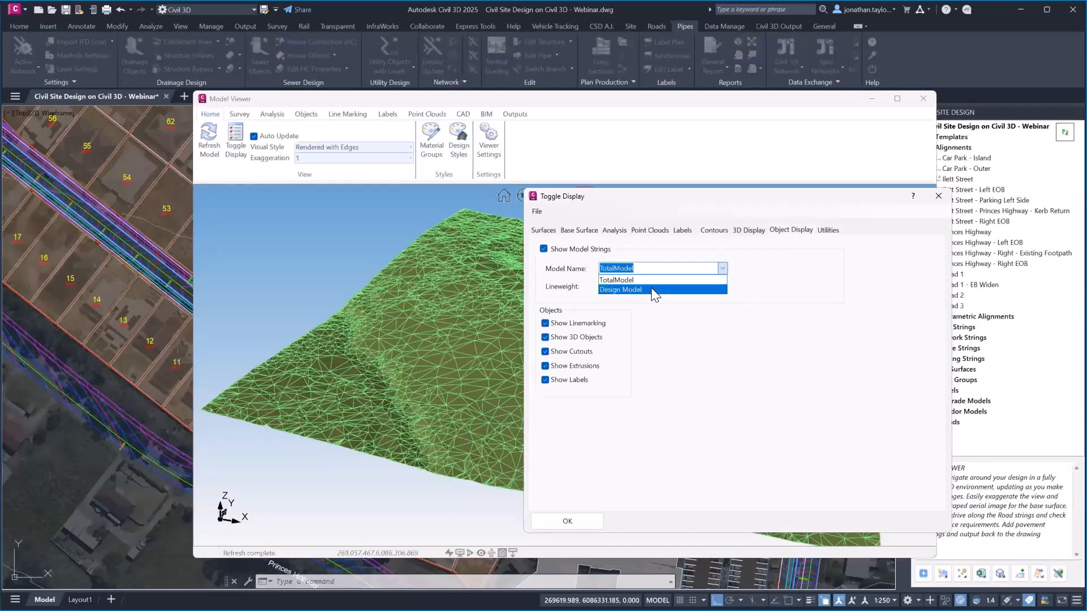
click(651, 288)
Enable the primary design surface as BM-Design Model and apply the display settings
click(544, 230)
click(542, 249)
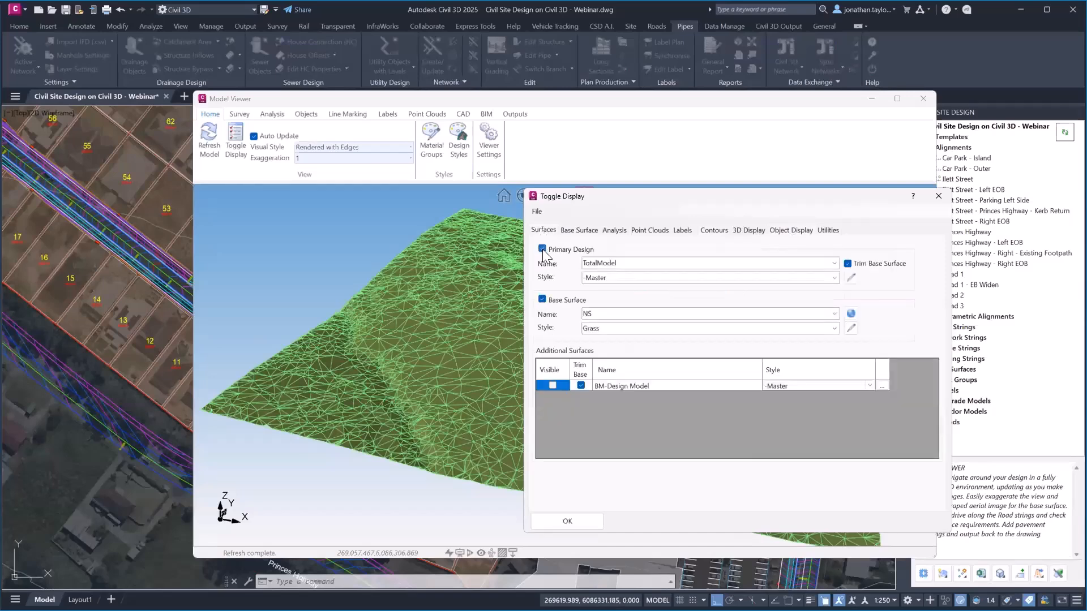
click(834, 263)
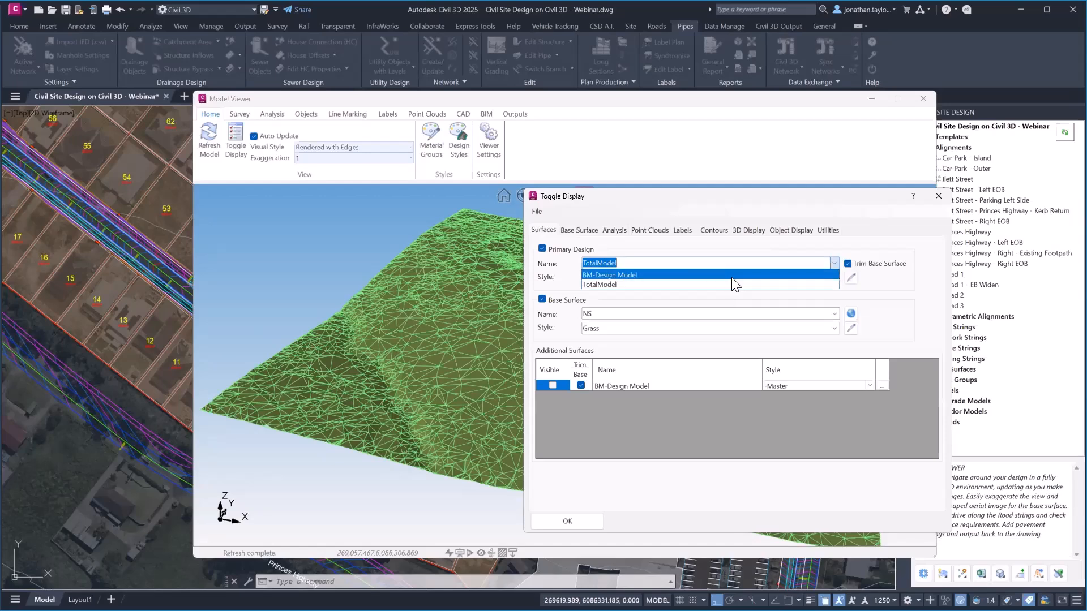
click(623, 278)
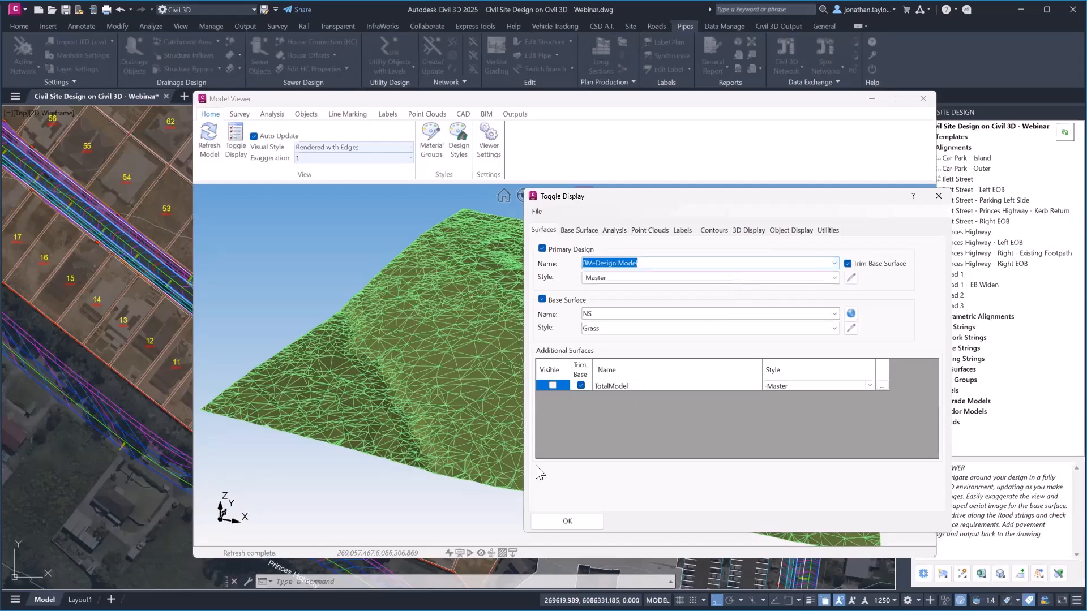
click(568, 521)
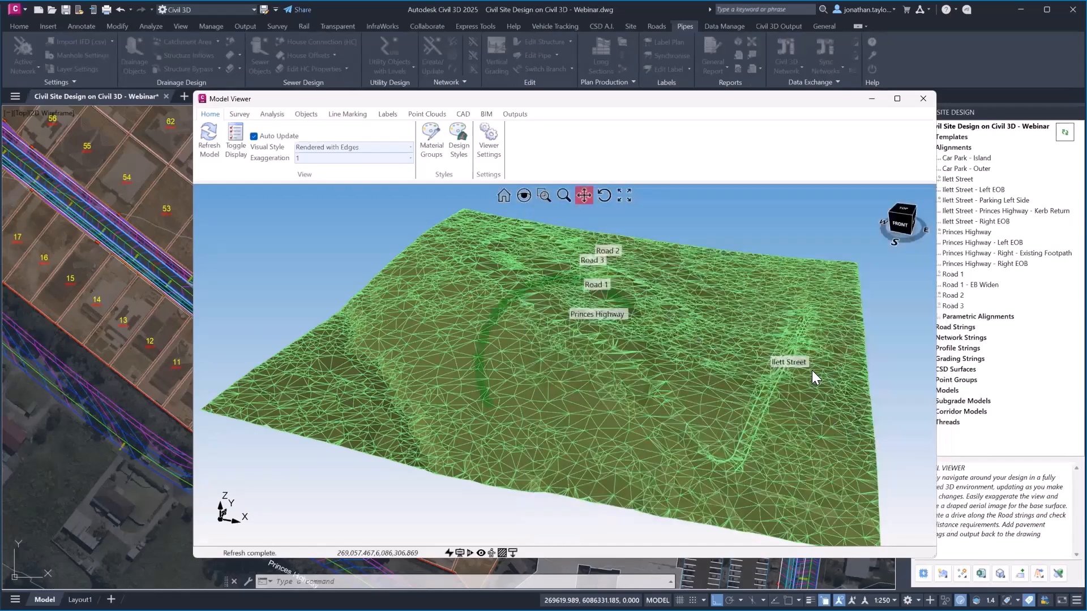
Zoom and orbit into a low perspective view of the Ilett Street T-junction
scroll(787, 375, up, 8)
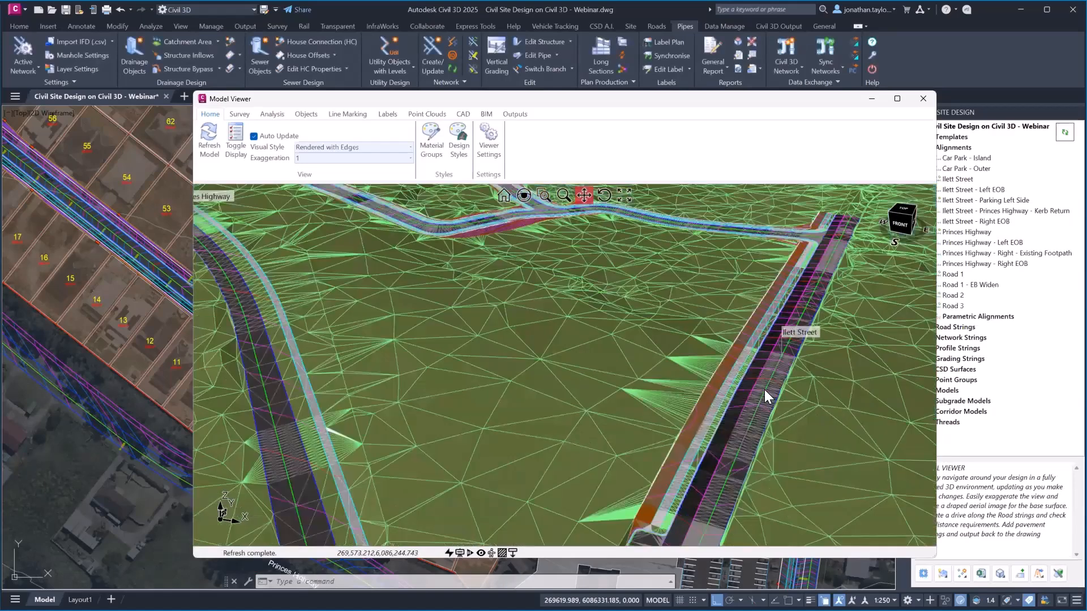
scroll(764, 390, up, 5)
middle_drag(766, 363, 772, 359)
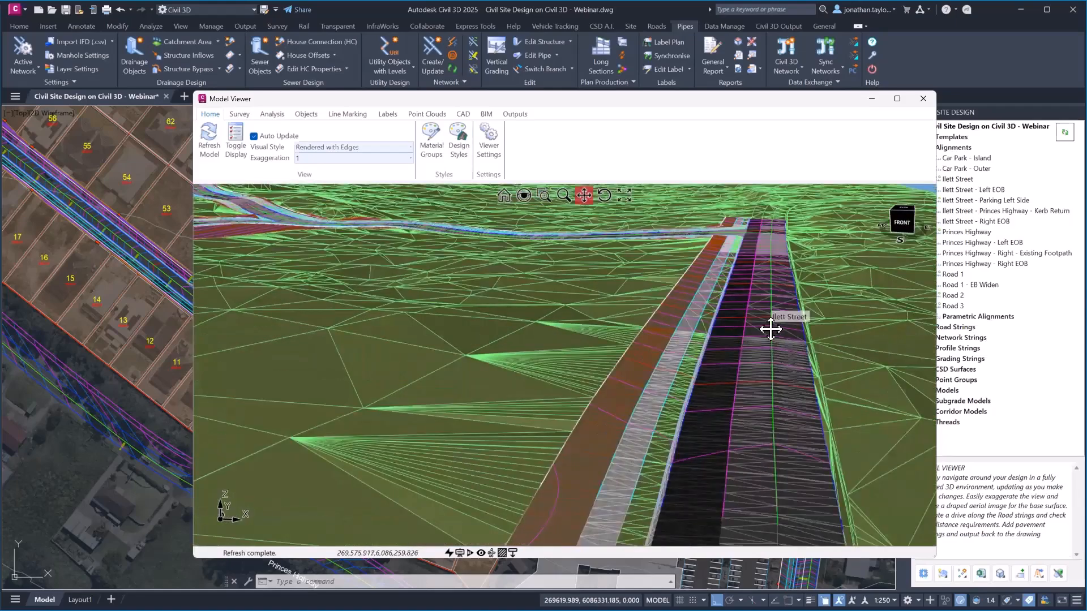
drag(762, 282, 697, 443)
scroll(732, 293, up, 3)
scroll(732, 293, up, 3)
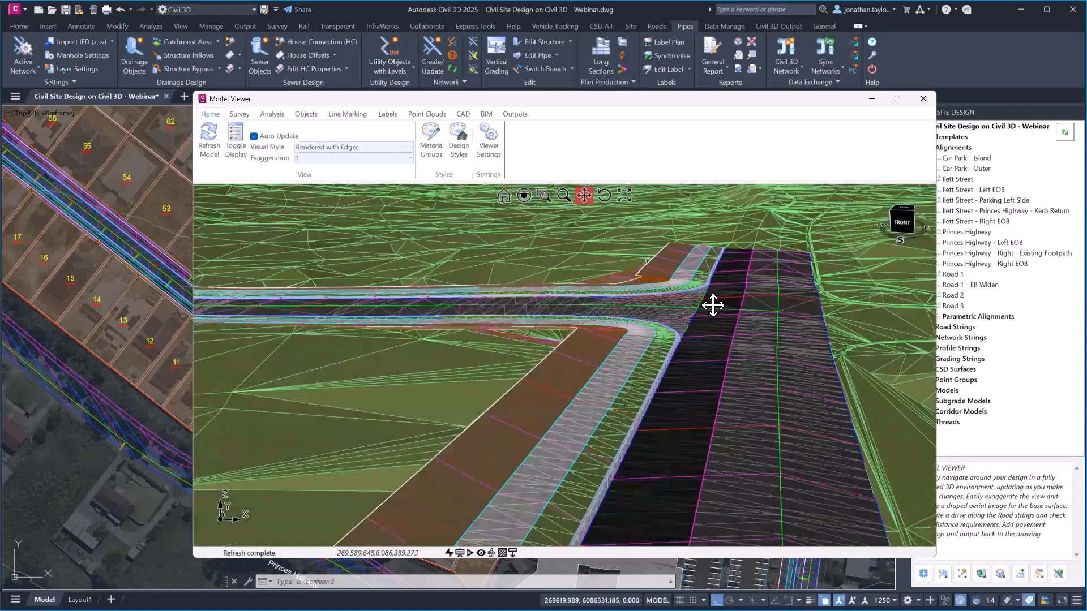
middle_drag(714, 305, 663, 324)
drag(685, 317, 614, 422)
scroll(638, 410, up, 2)
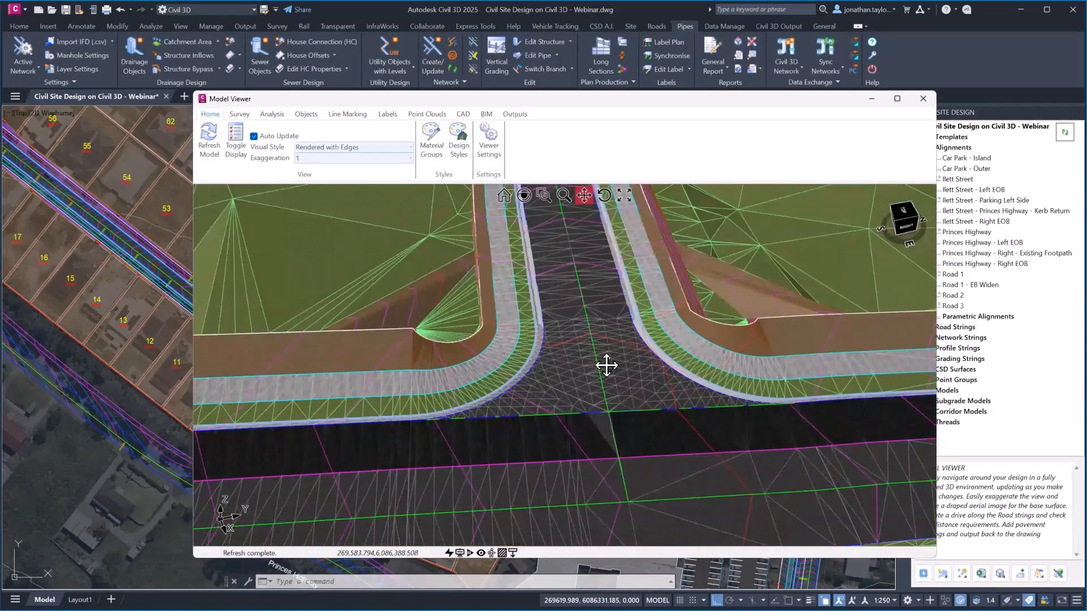
drag(607, 350, 669, 495)
scroll(645, 429, down, 2)
scroll(579, 297, up, 2)
middle_drag(579, 297, 657, 388)
scroll(525, 320, up, 2)
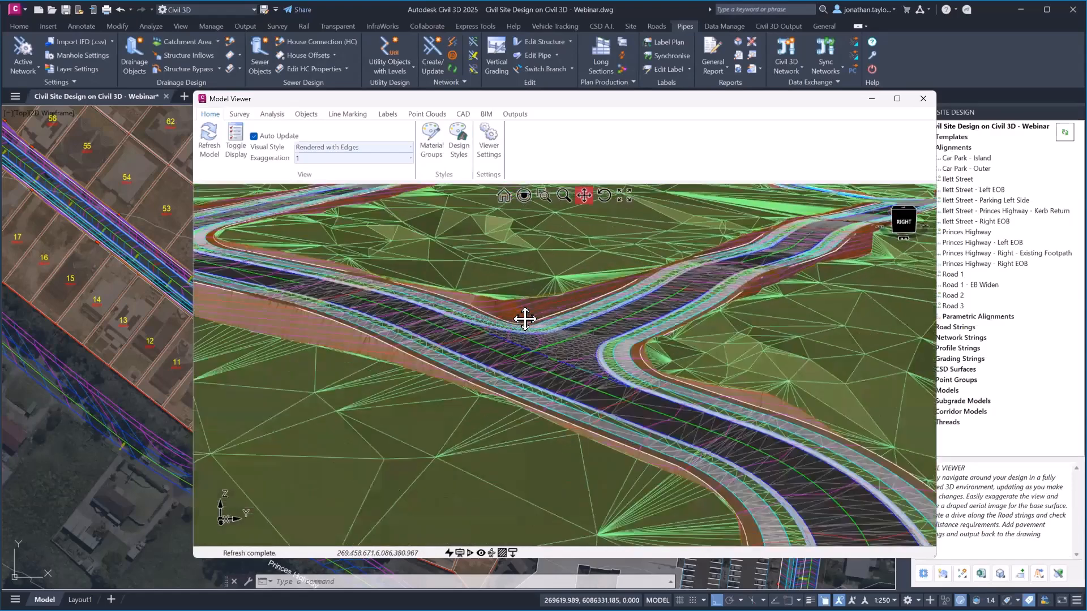
scroll(561, 419, up, 1)
drag(592, 361, 583, 420)
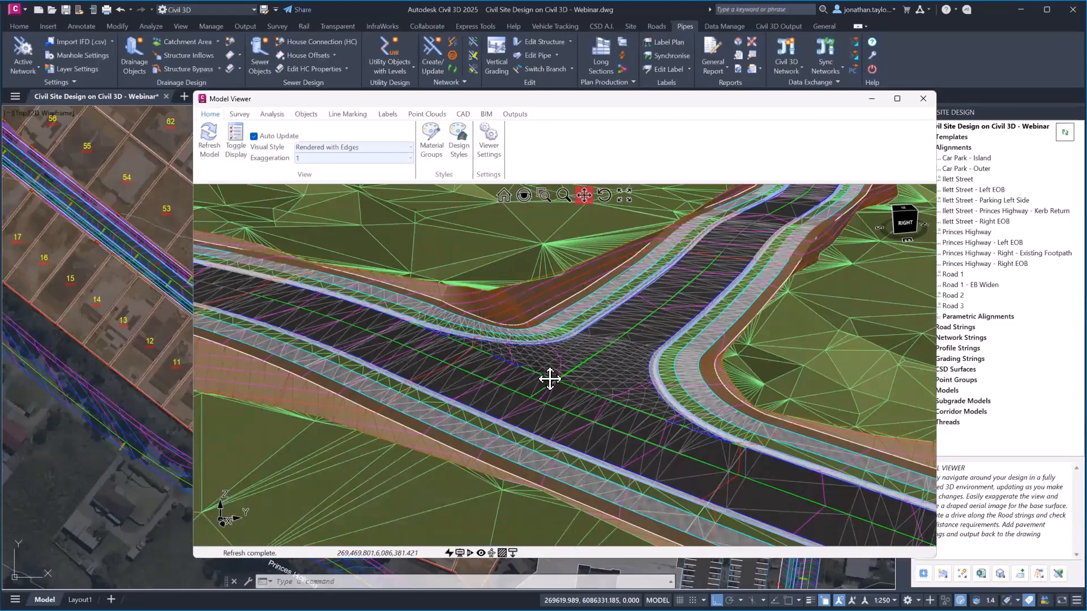
Check road levels at the junction, then reopen the Toggle Display surface settings
mouse_move(550, 379)
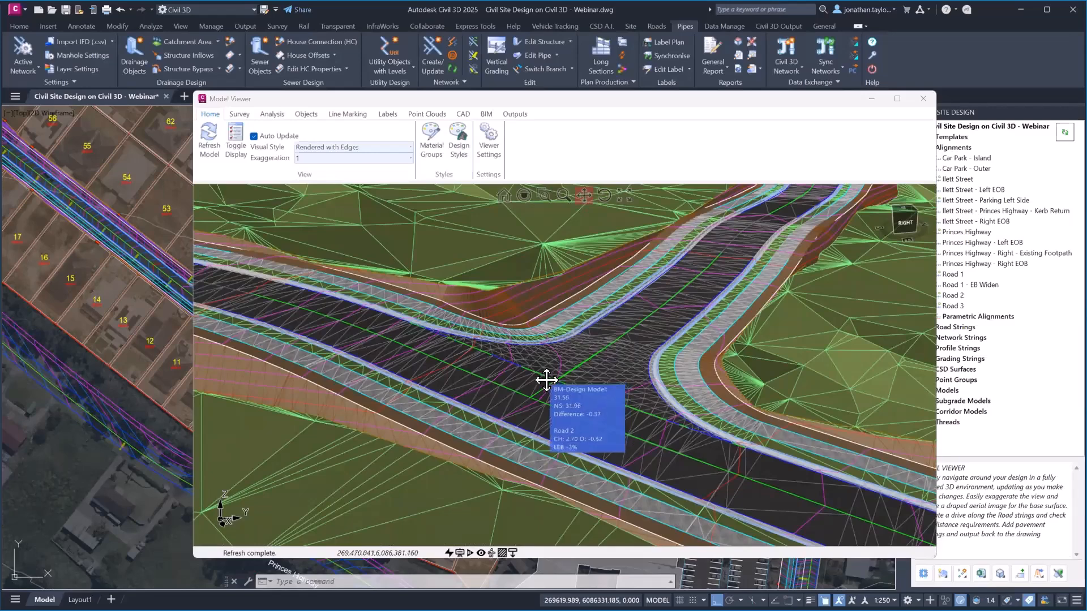
scroll(572, 338, down, 3)
scroll(571, 338, down, 3)
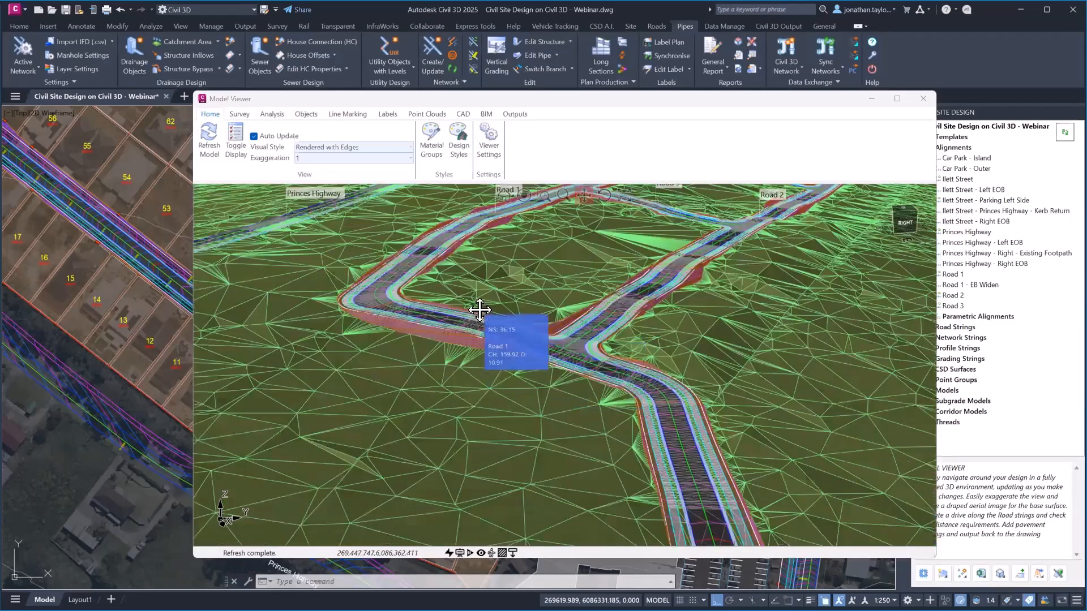
click(232, 148)
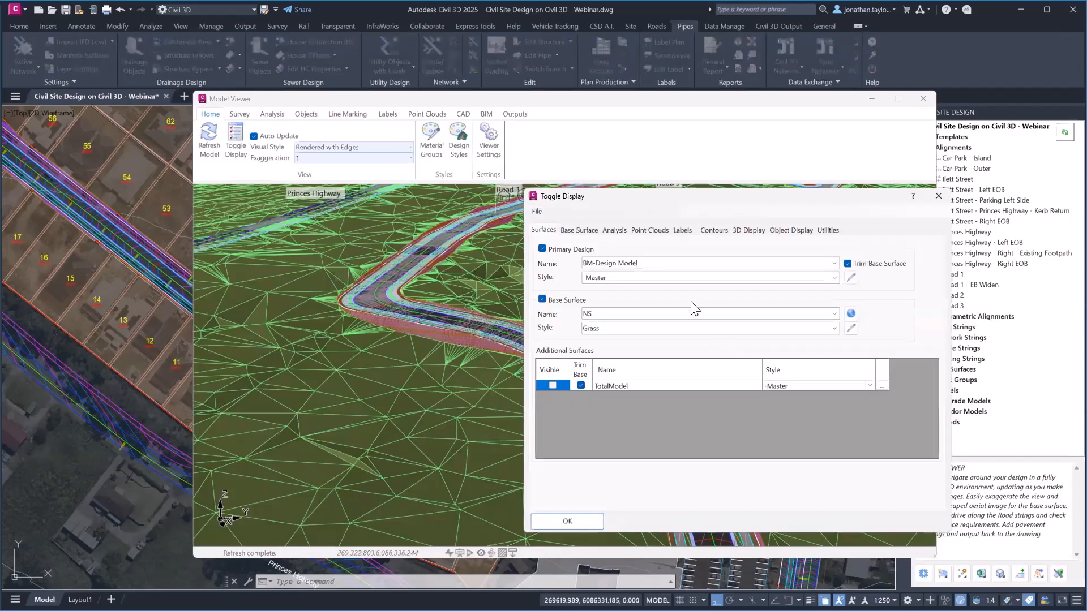
Set base surface NS to Image from Drawing (Aerial Photo), using the drawing's raster image
click(834, 329)
scroll(694, 119, up, 2)
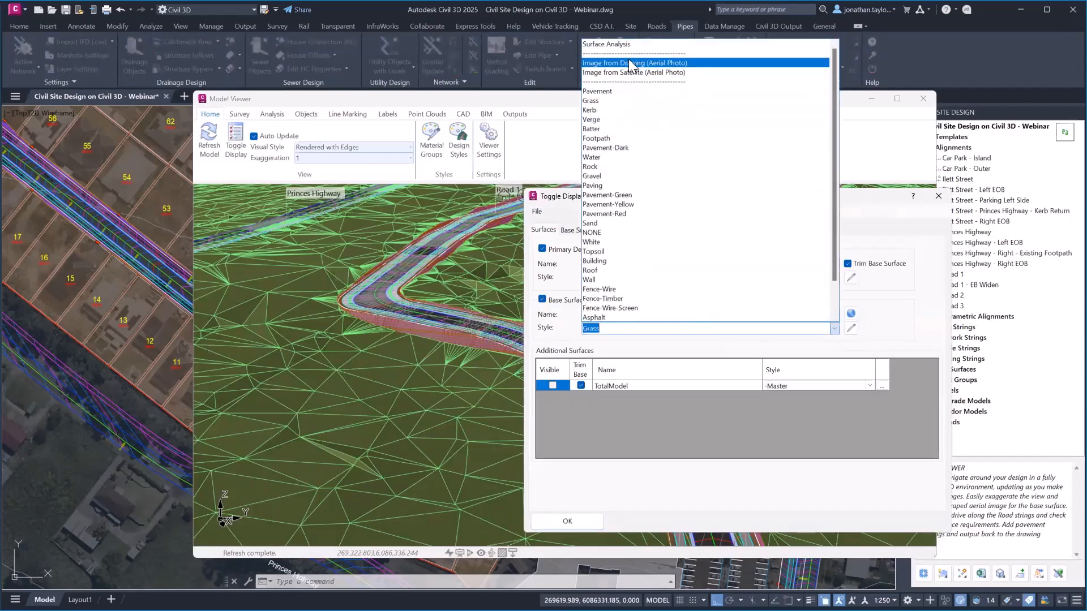
click(633, 63)
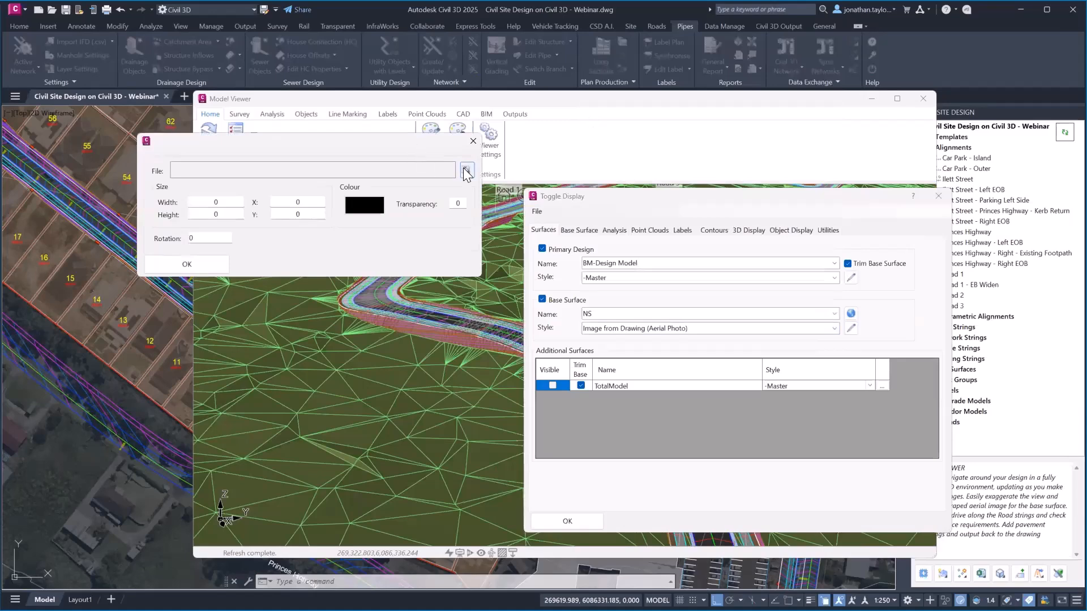
scroll(141, 376, down, 6)
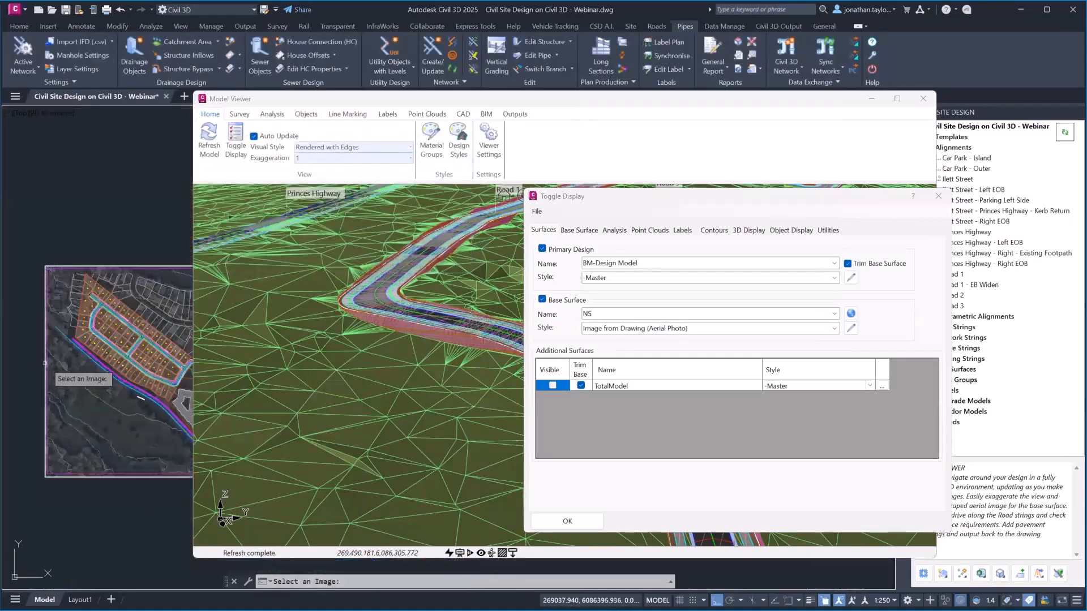
click(46, 363)
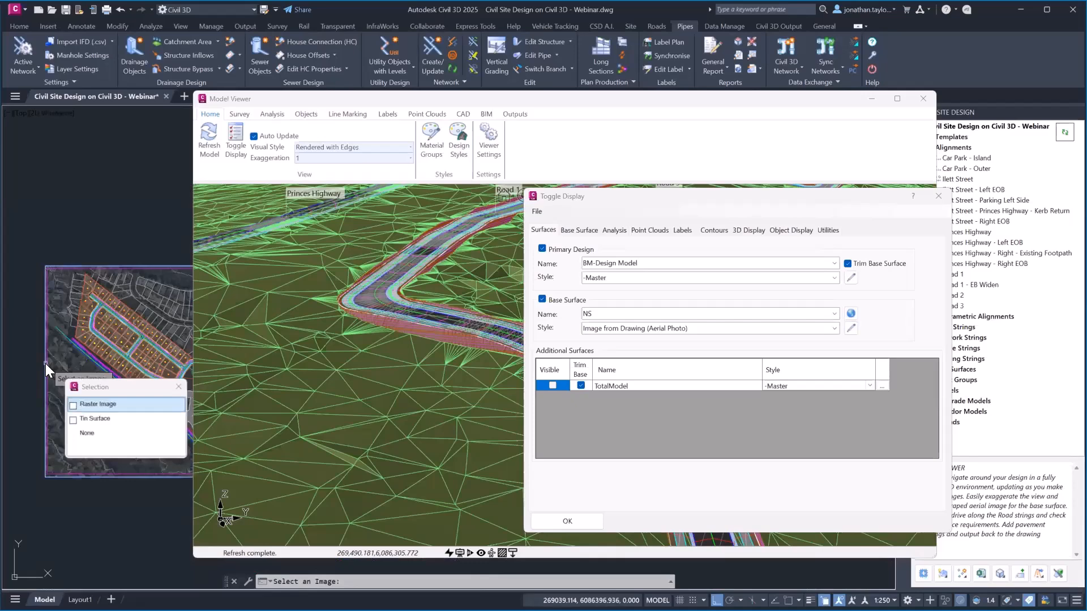
click(102, 406)
click(219, 264)
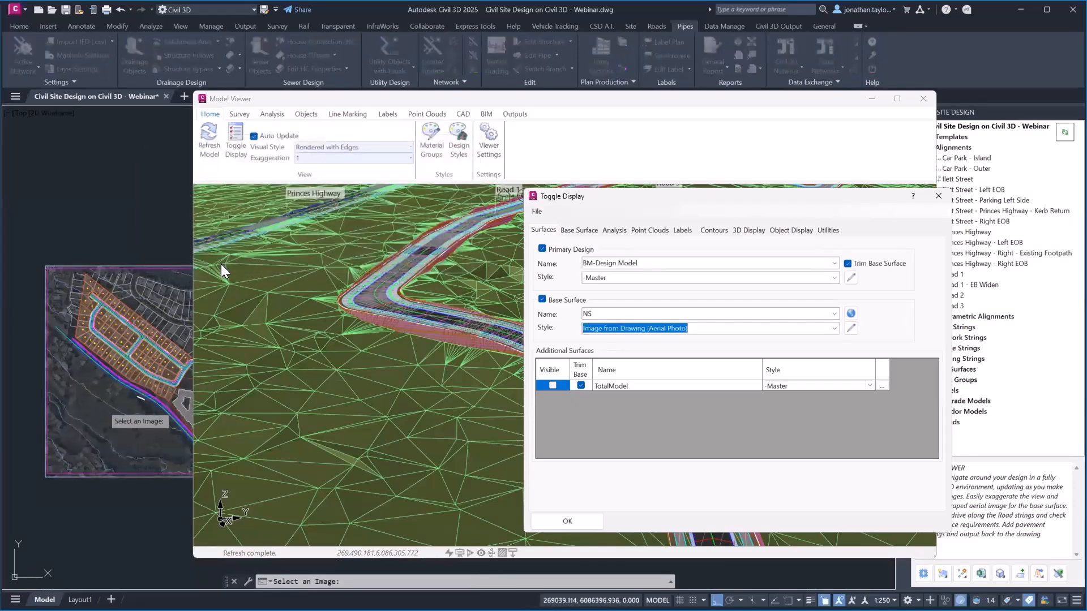
click(568, 524)
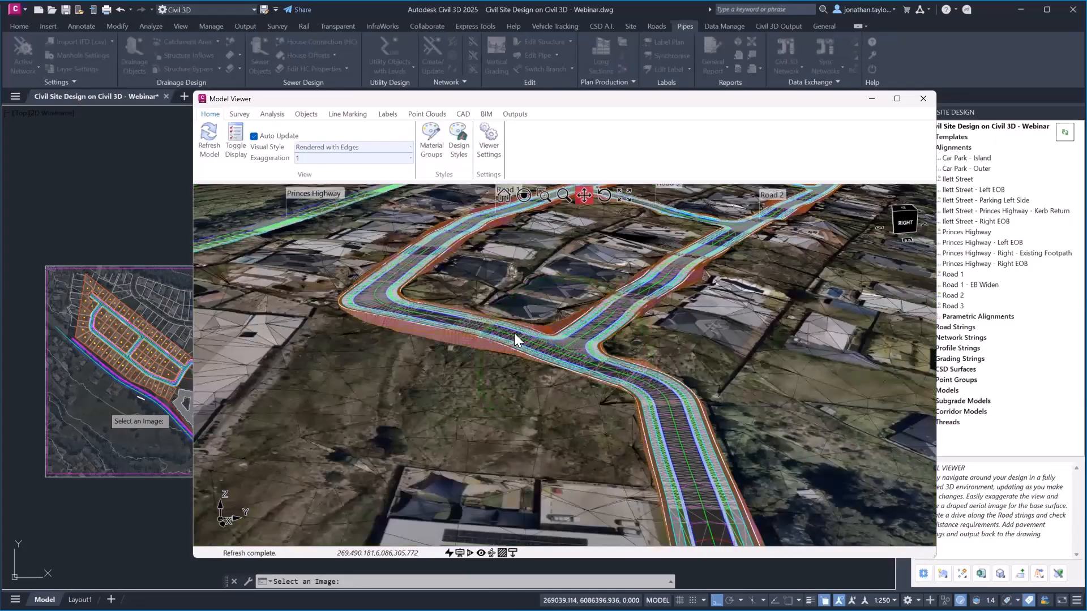
Orbit and pan across the draped aerial photo to view Princes Highway and the estate roads
drag(514, 339, 579, 342)
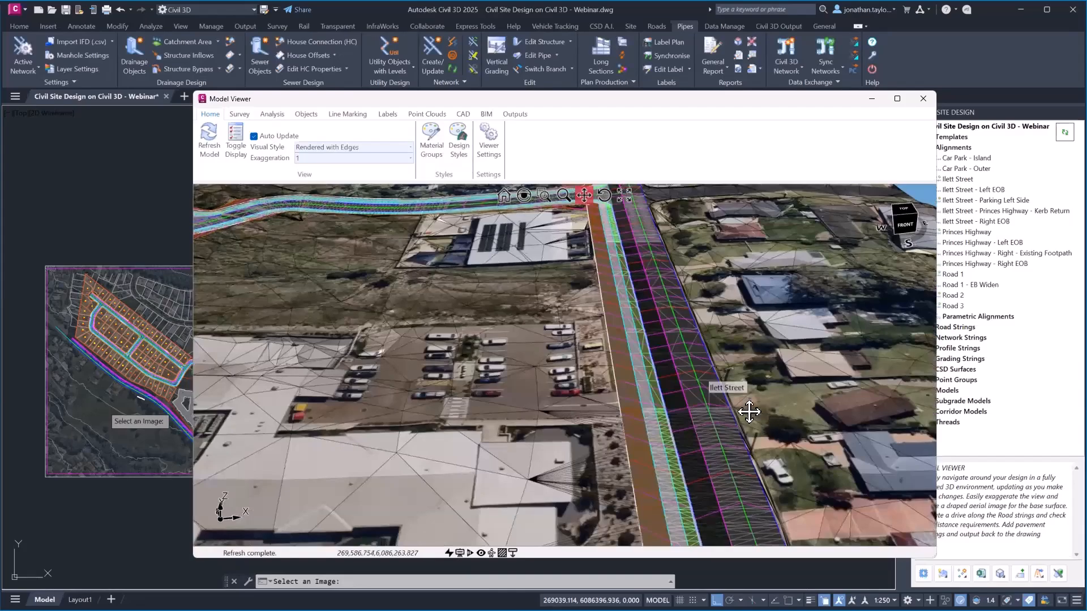
scroll(748, 413, up, 3)
scroll(605, 374, down, 5)
drag(661, 496, 815, 471)
scroll(582, 432, down, 4)
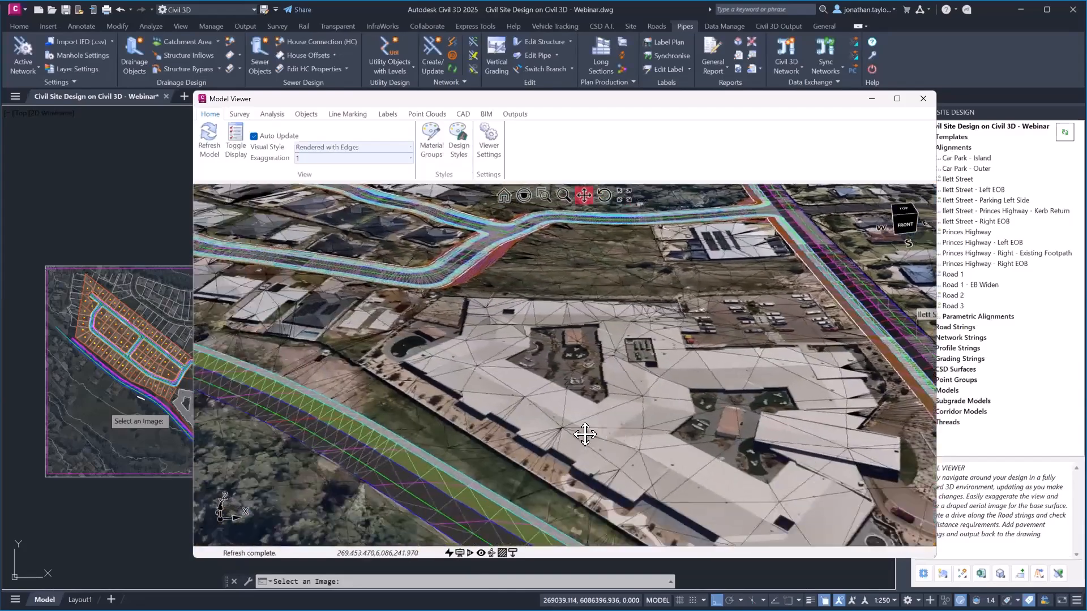
drag(374, 413, 512, 425)
scroll(509, 390, up, 6)
middle_drag(574, 372, 576, 343)
scroll(583, 432, down, 4)
scroll(576, 343, down, 5)
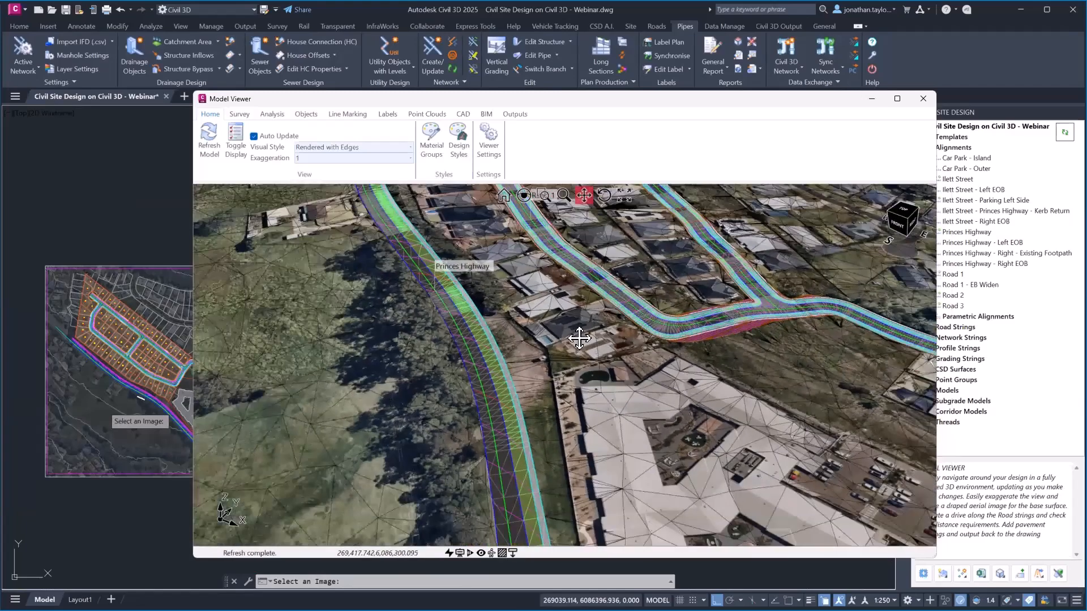
Change the NS base surface style back to Grass
click(228, 162)
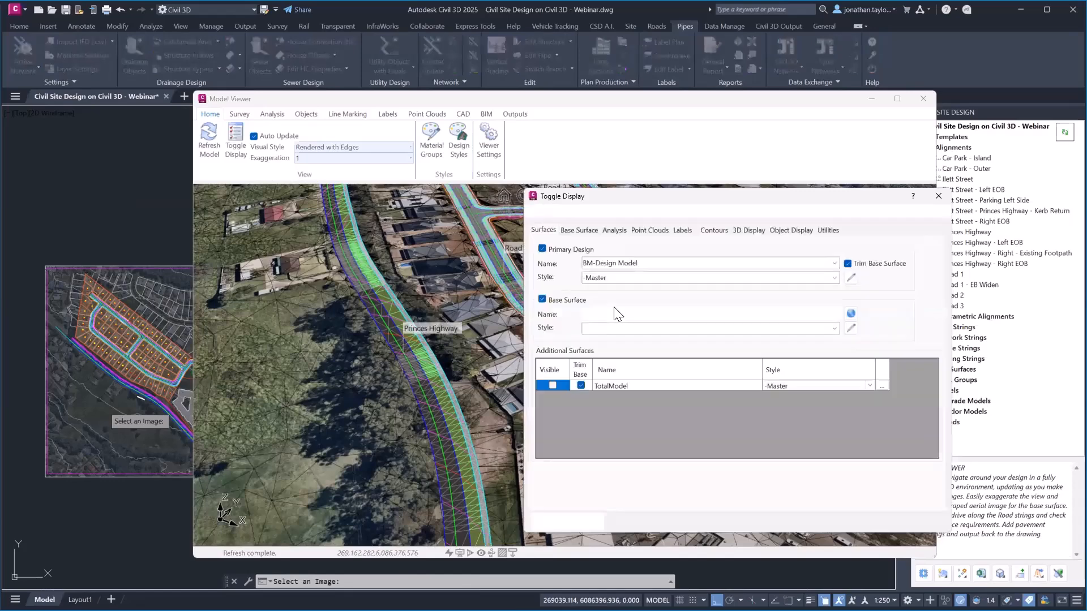
click(825, 333)
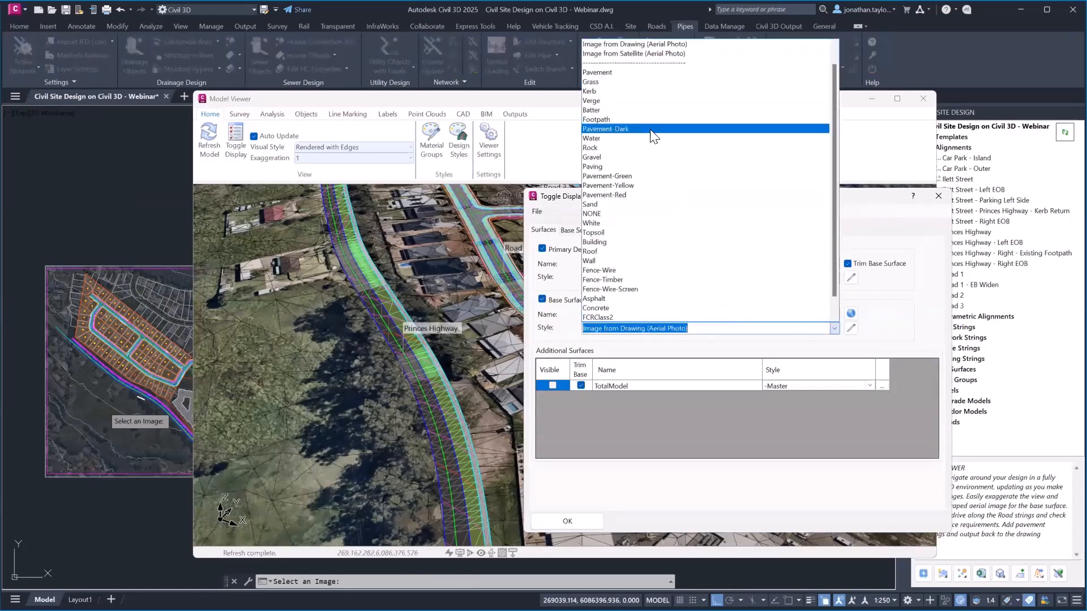
click(601, 79)
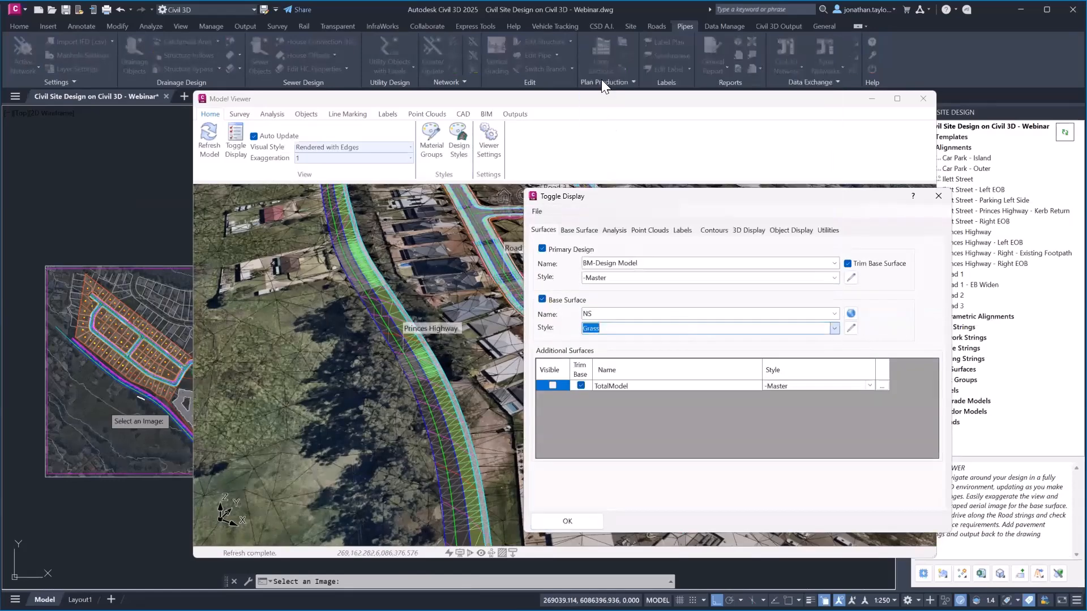
click(578, 518)
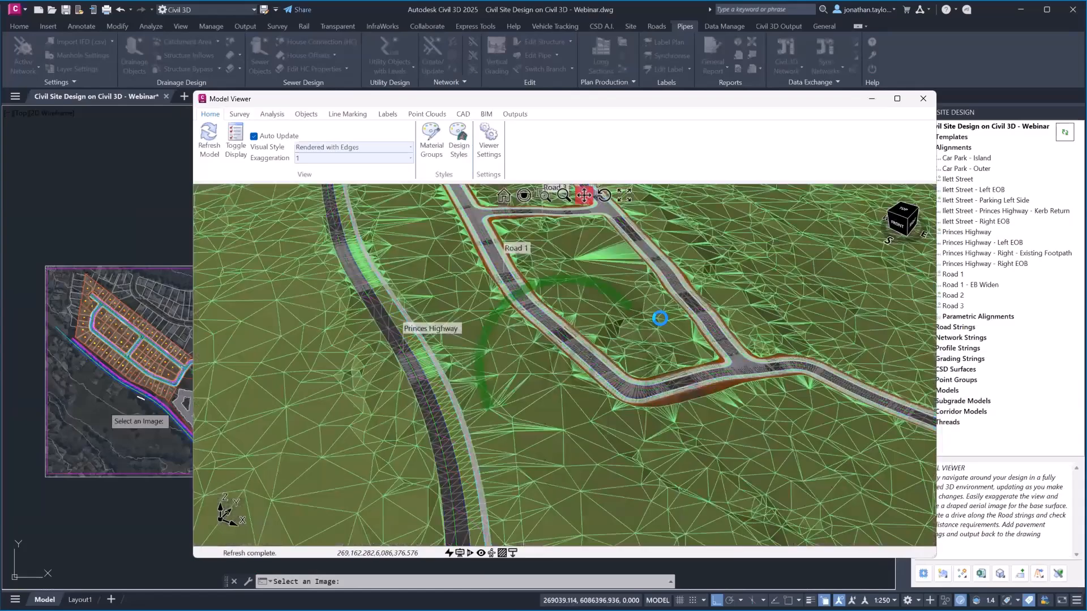
Reorient the 3D road model and move the viewer aside to reveal the project tree
middle_drag(645, 319, 648, 330)
scroll(643, 399, down, 2)
drag(745, 414, 672, 387)
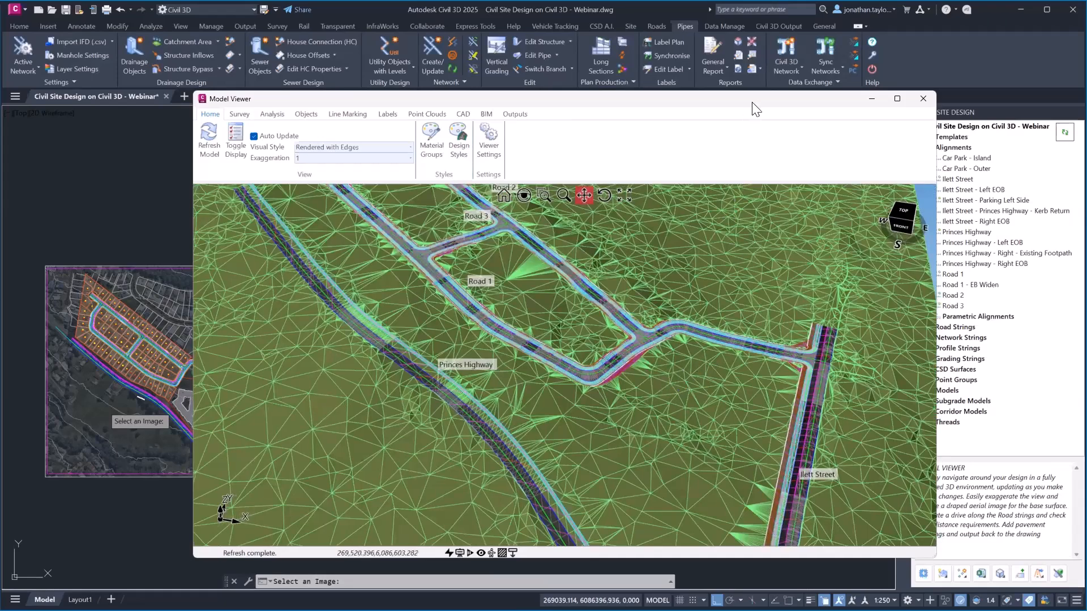
drag(737, 103, 642, 67)
click(933, 179)
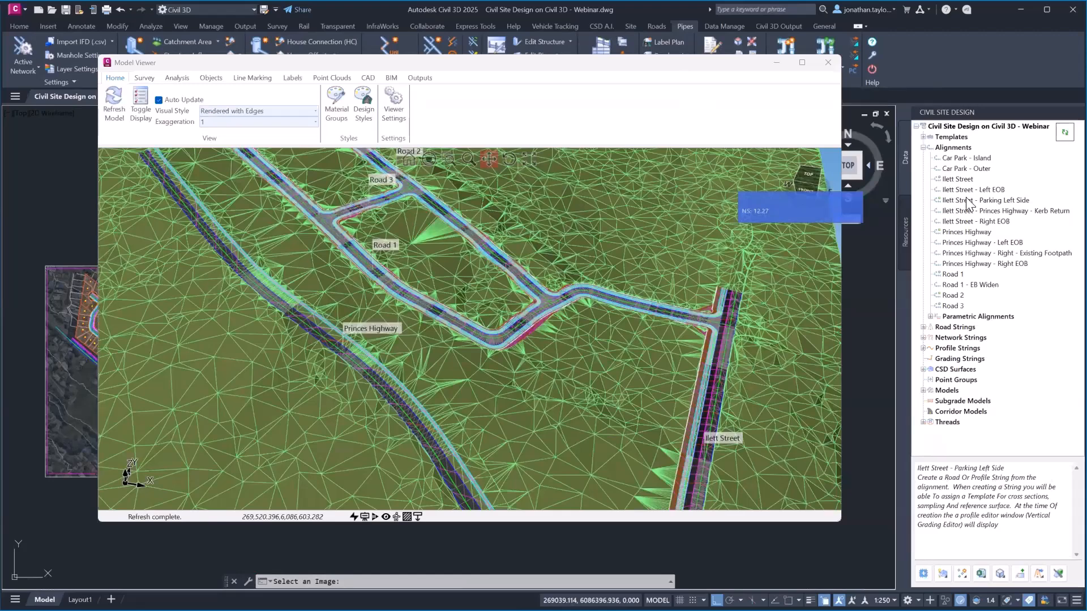
Expand Templates in the Civil Site Design tree and preview several road template cross sections
click(922, 137)
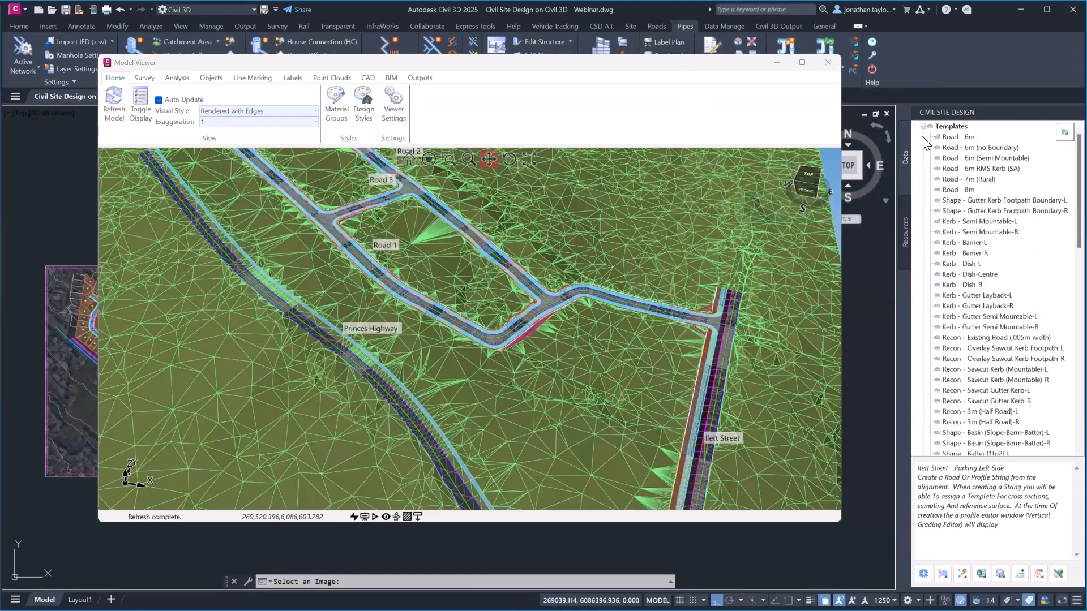
mouse_move(937, 142)
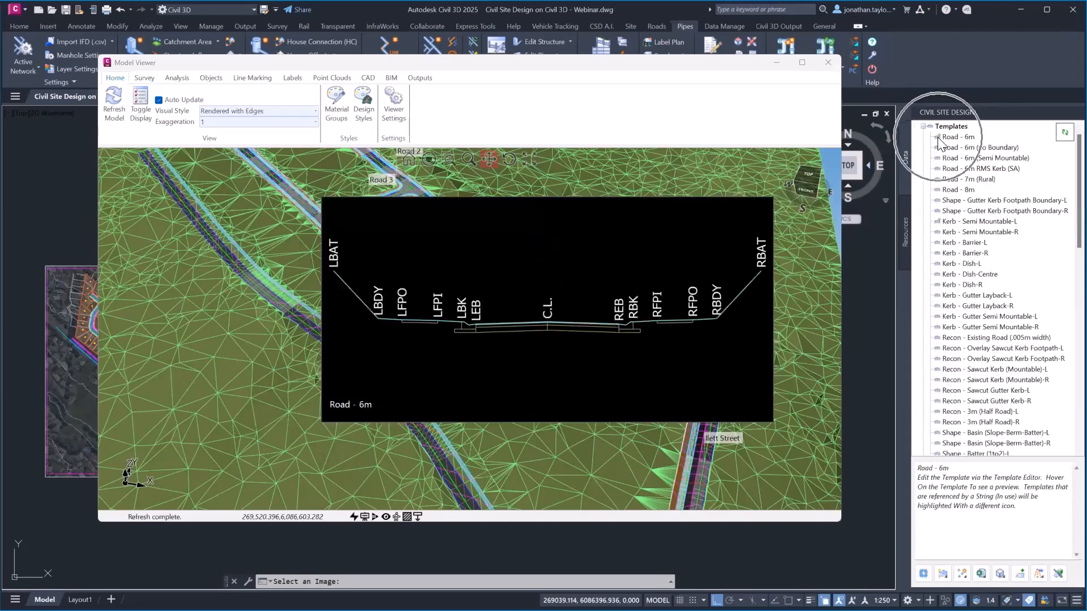
scroll(969, 213, down, 7)
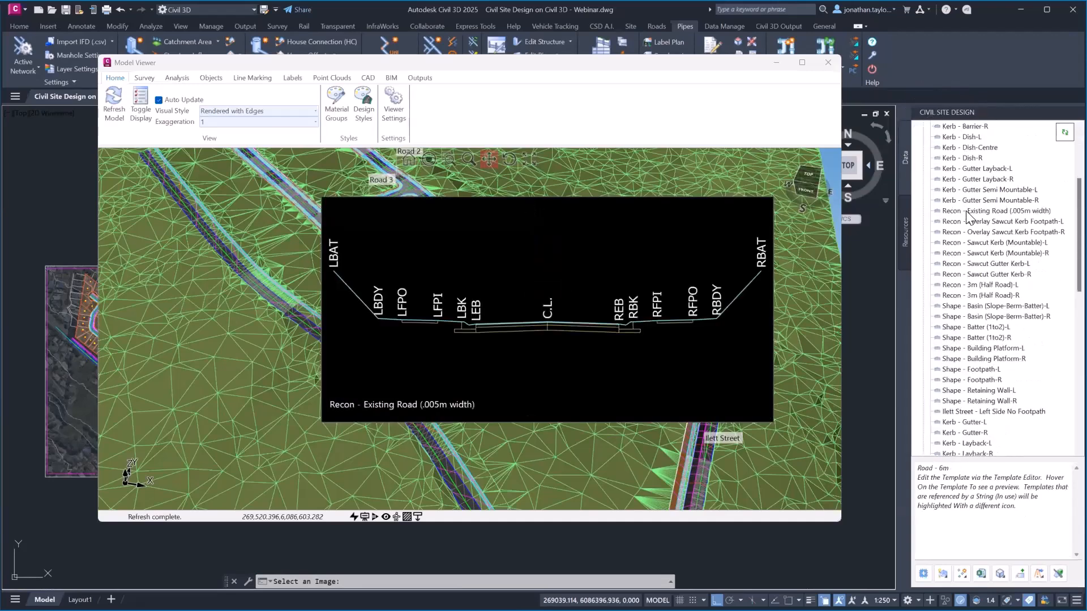
scroll(990, 310, down, 2)
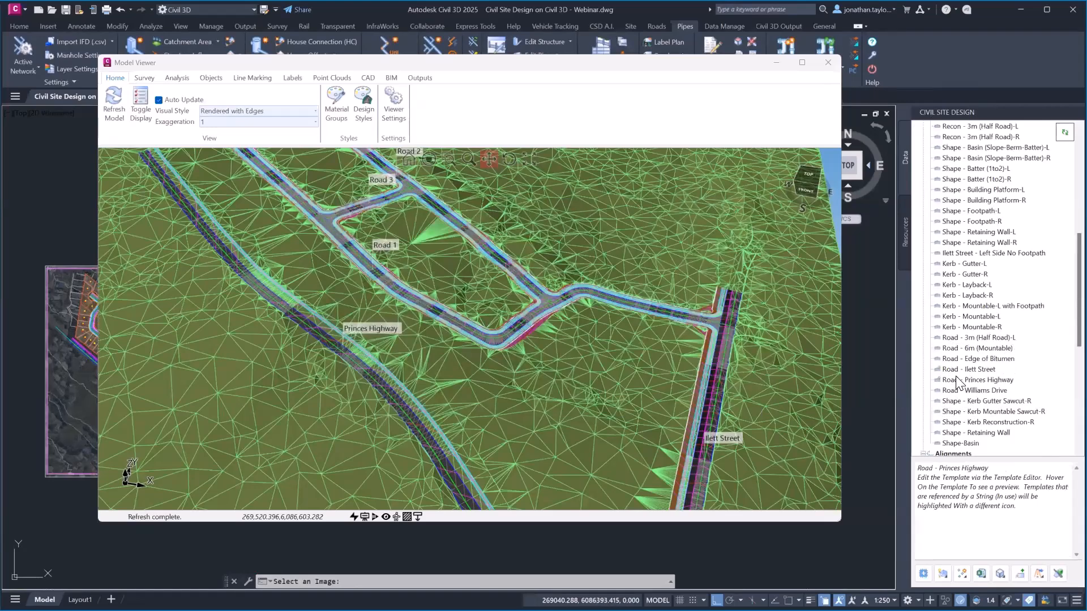
mouse_move(956, 381)
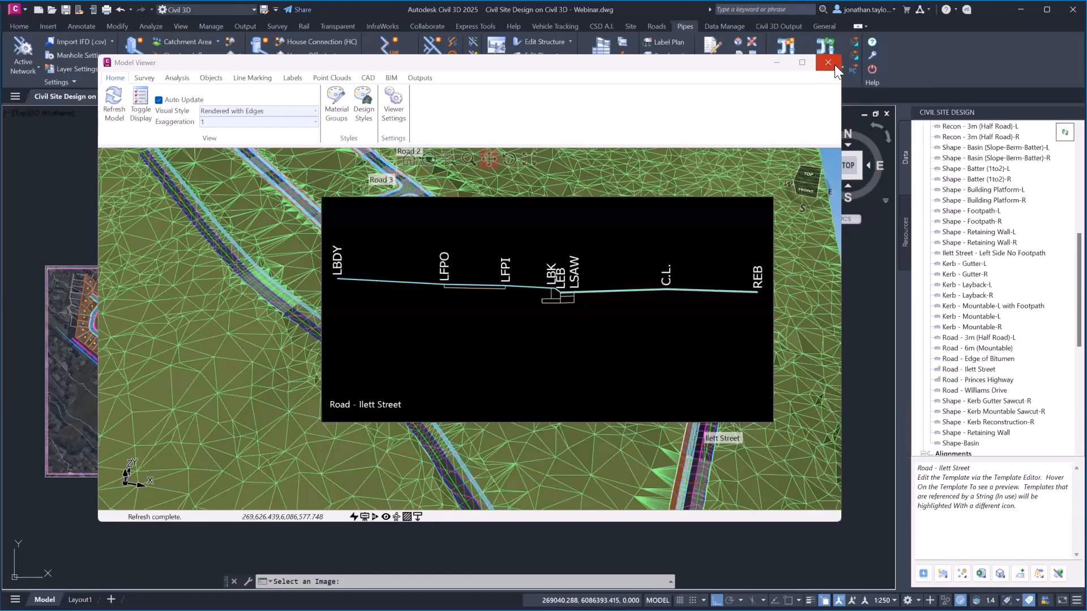
Close the Model Viewer and zoom the plan to show the whole site
click(830, 63)
mouse_move(412, 347)
middle_down()
mouse_move(660, 307)
mouse_move(623, 307)
middle_up()
middle_click(624, 308)
middle_click(623, 307)
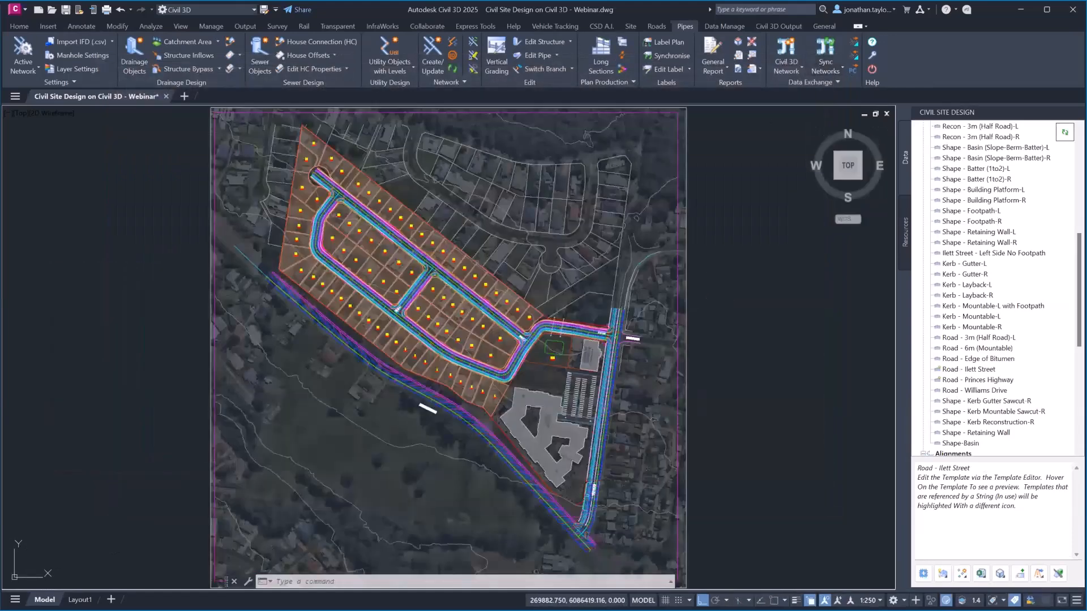
Collapse the Templates and Alignments lists and expand Road Strings in the project tree
scroll(976, 247, up, 9)
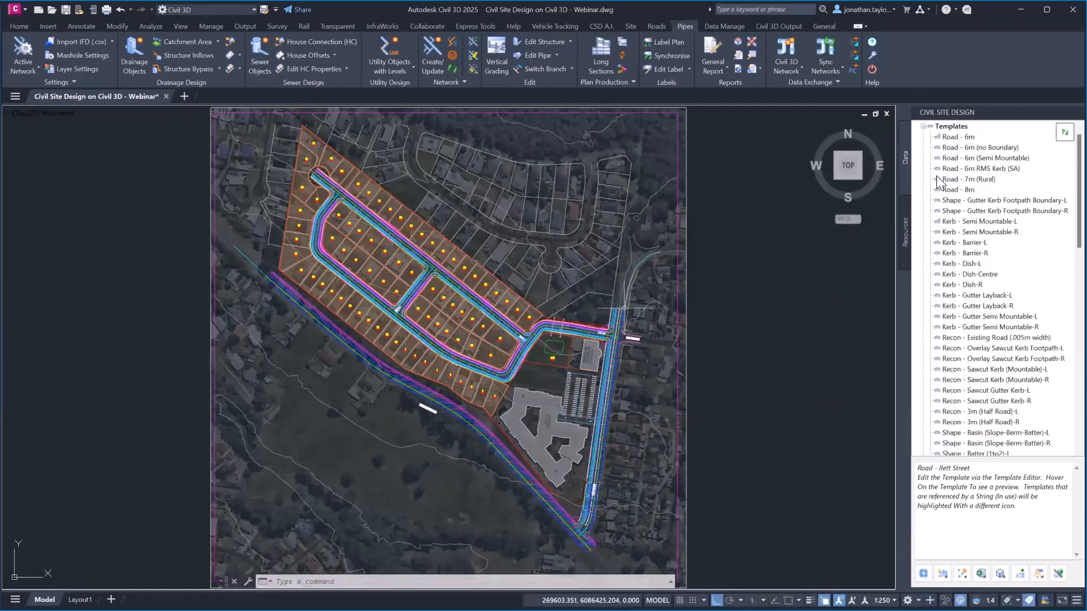
click(923, 127)
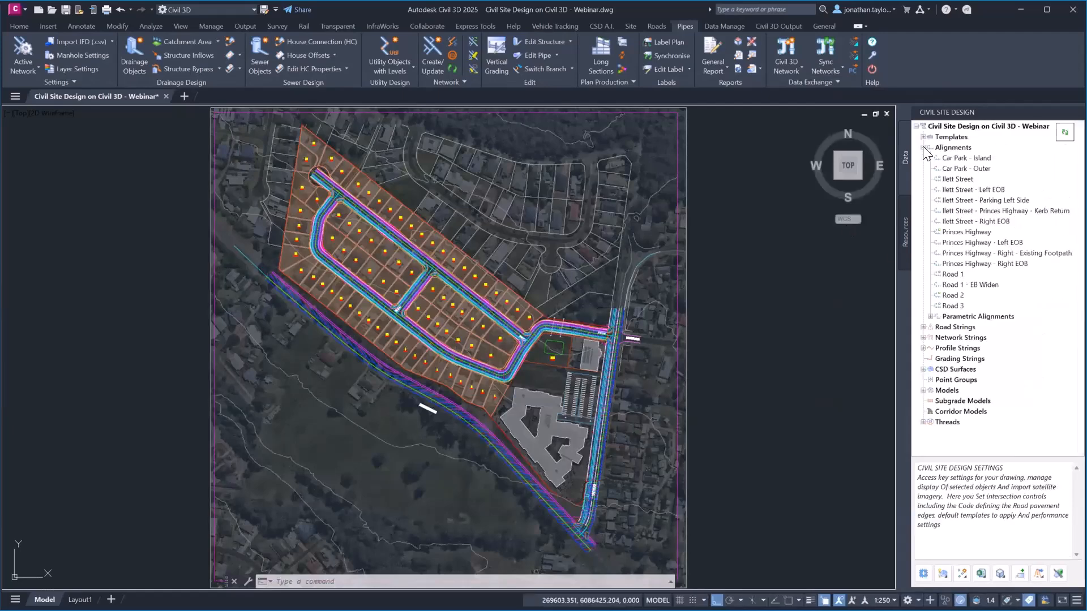
click(922, 146)
click(924, 158)
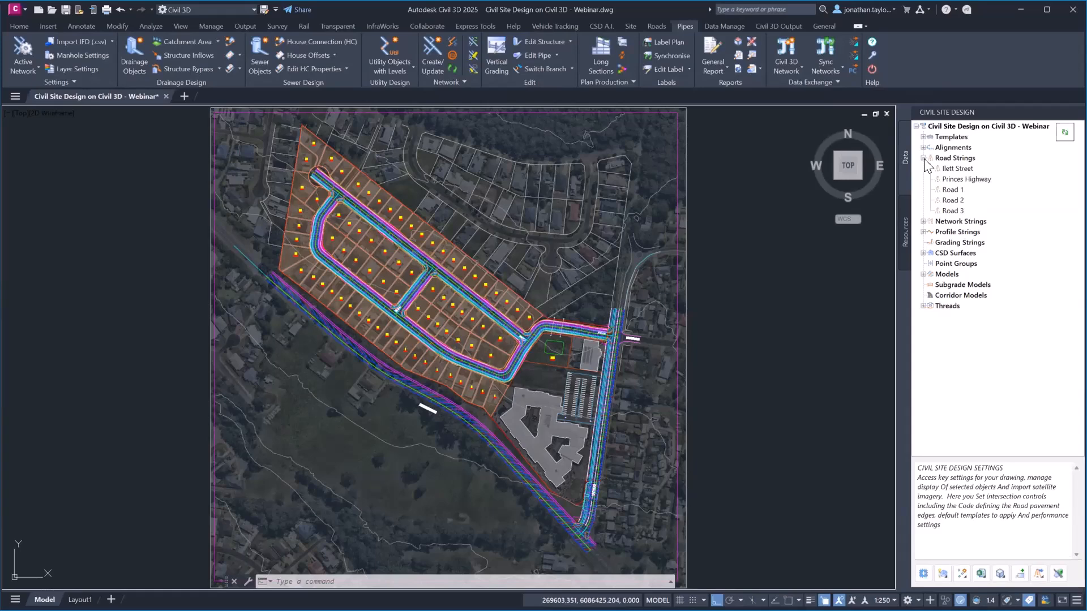
Open Road 2 in the Vertical Grading Editor from the Roads tab
click(658, 31)
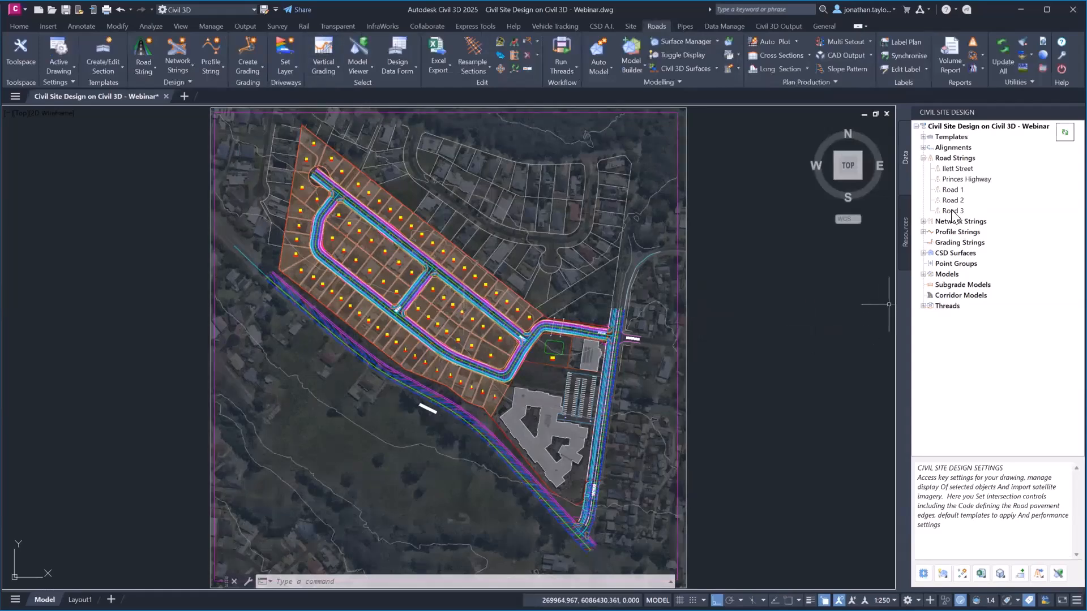
click(953, 192)
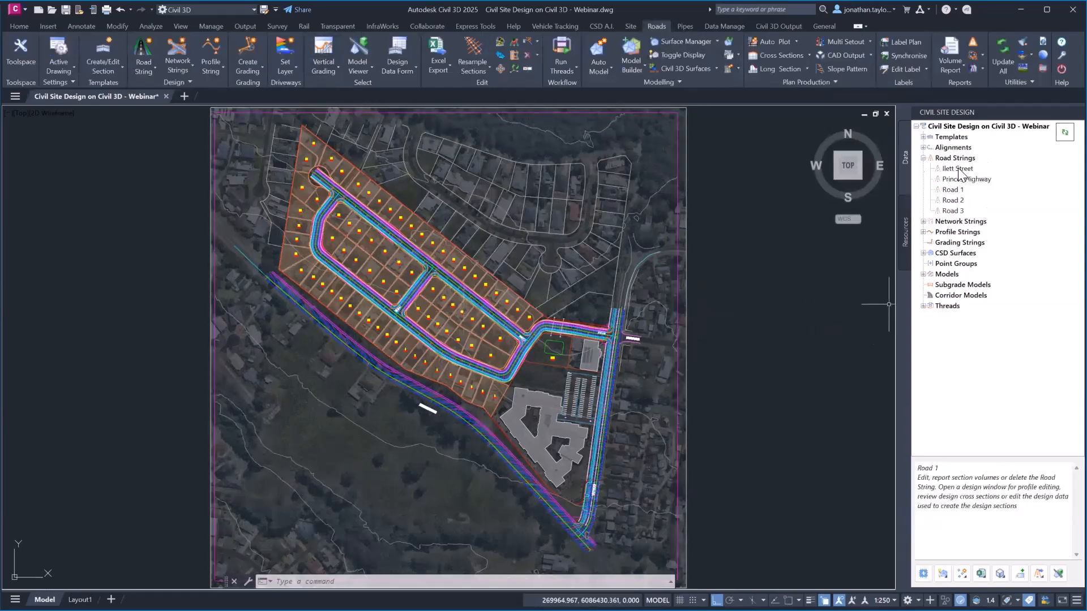
right_click(958, 169)
click(951, 191)
right_click(951, 191)
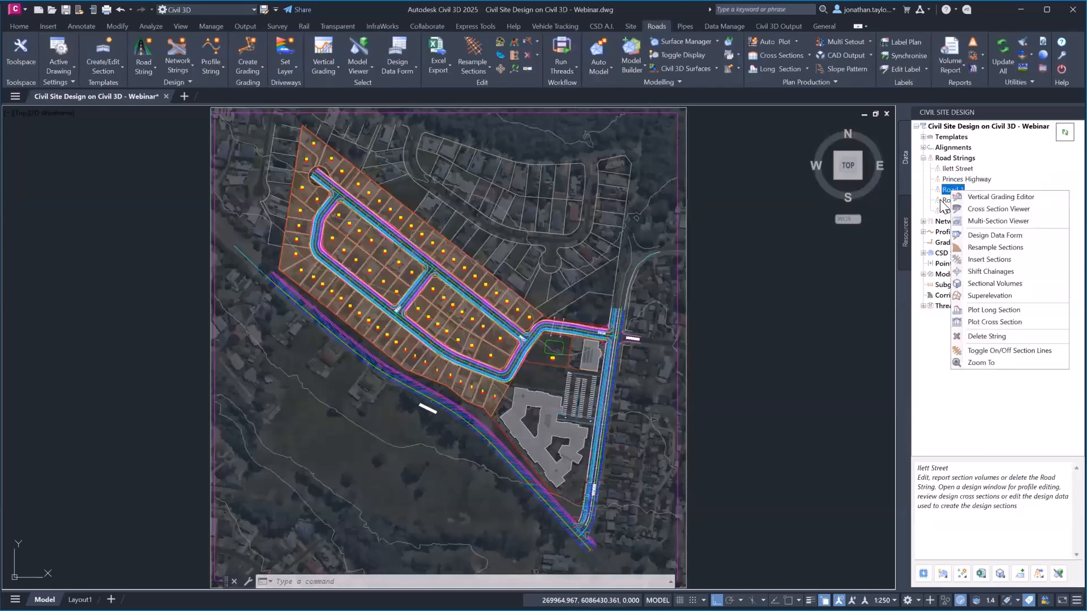
click(946, 201)
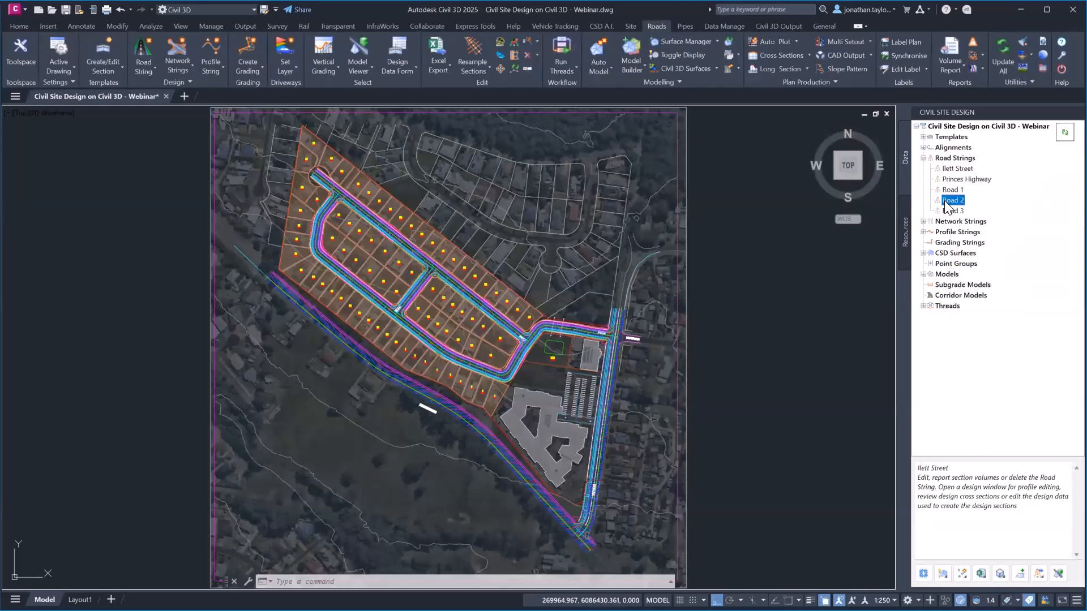
right_click(945, 202)
click(965, 207)
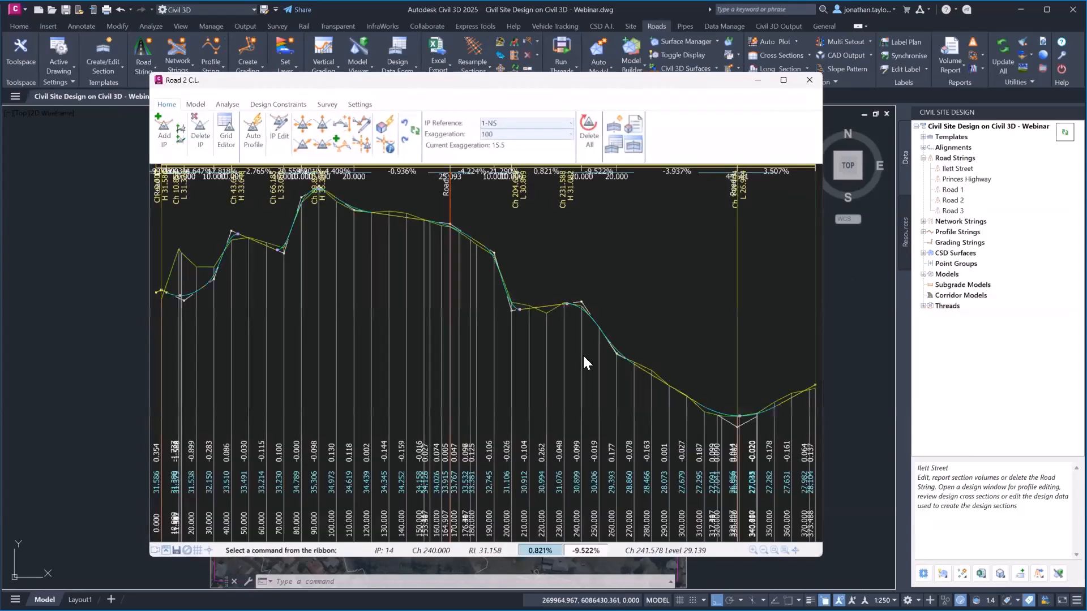
Move and widen the Road 2 C.L. profile window, and switch on Fast Mode
click(949, 200)
right_click(948, 200)
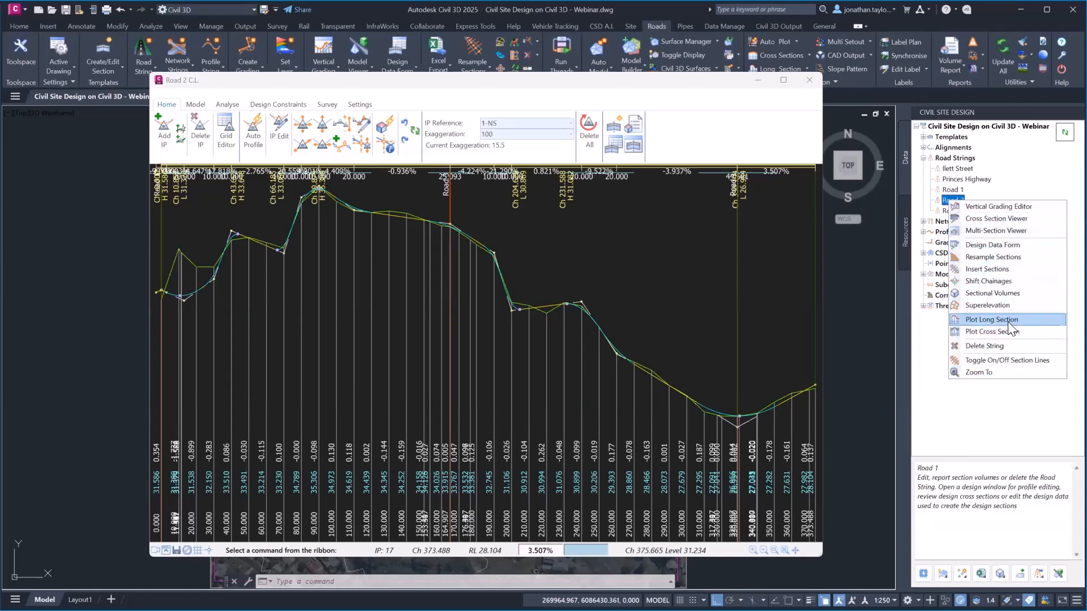
drag(513, 82, 415, 63)
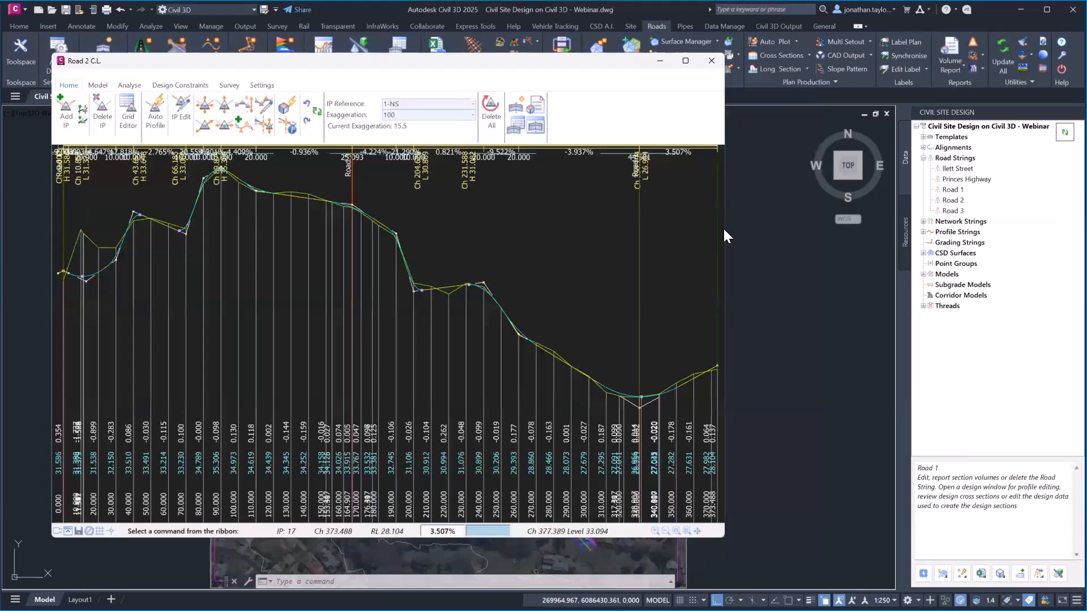
drag(725, 230, 1004, 247)
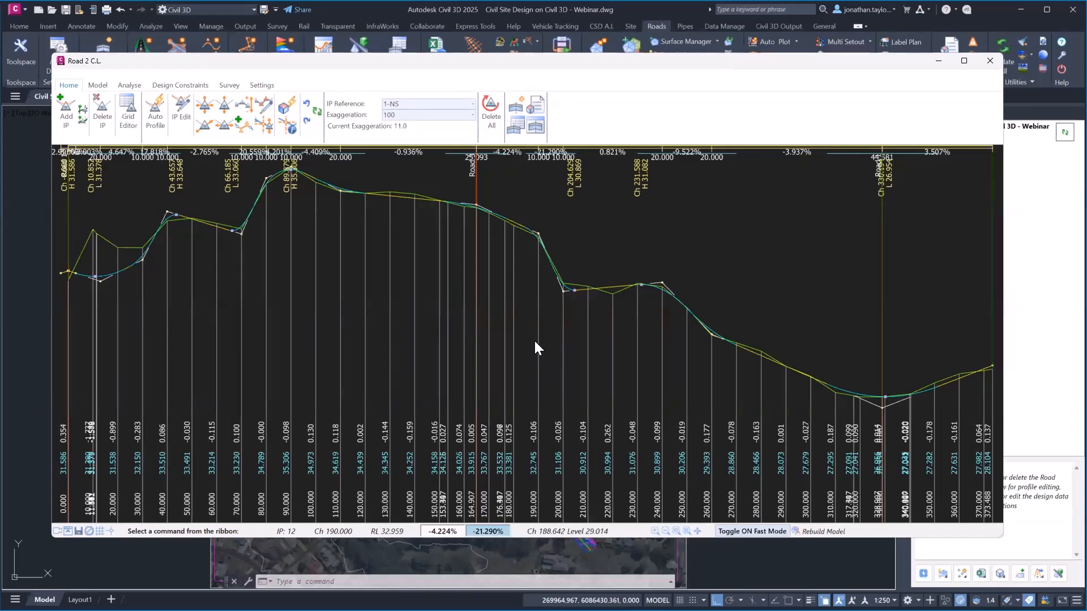
click(748, 532)
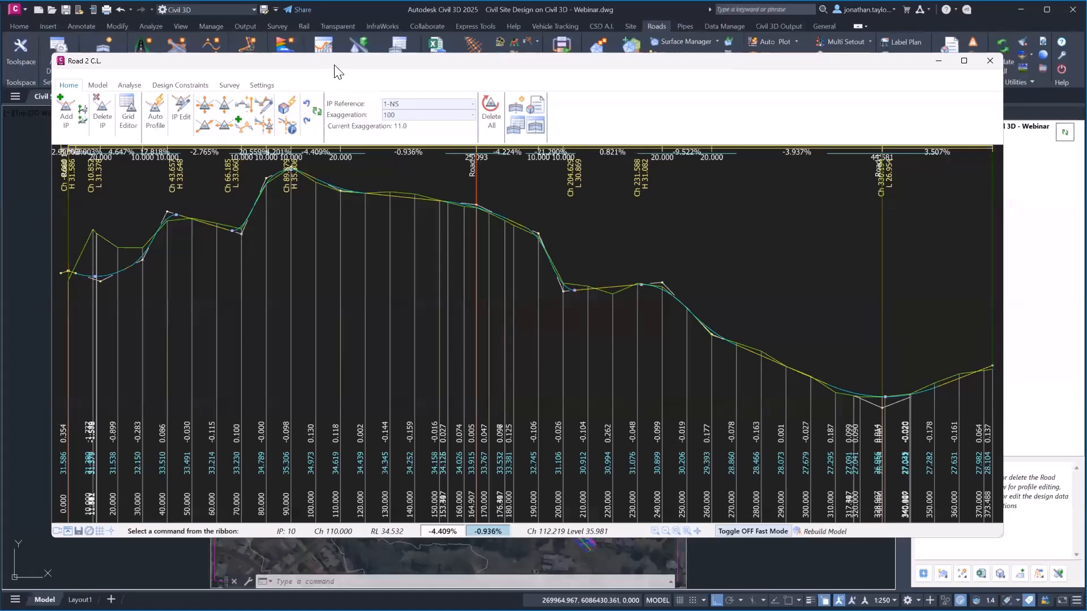
drag(338, 72, 353, 77)
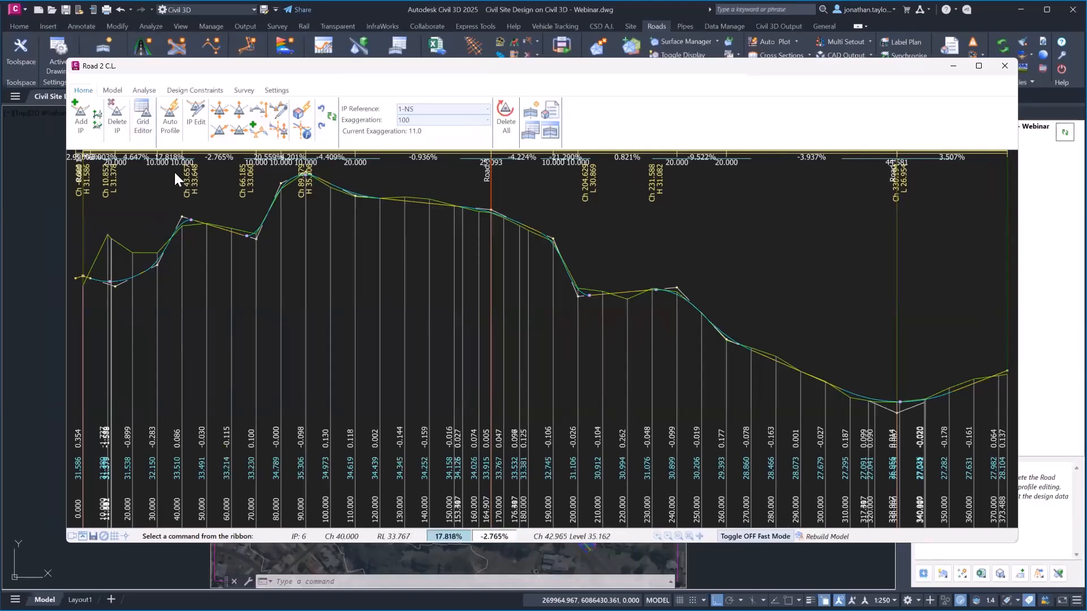
Delete three IPs from Road 2's profile, including those at Ch 89.979 and Ch 81.658
click(116, 120)
click(256, 240)
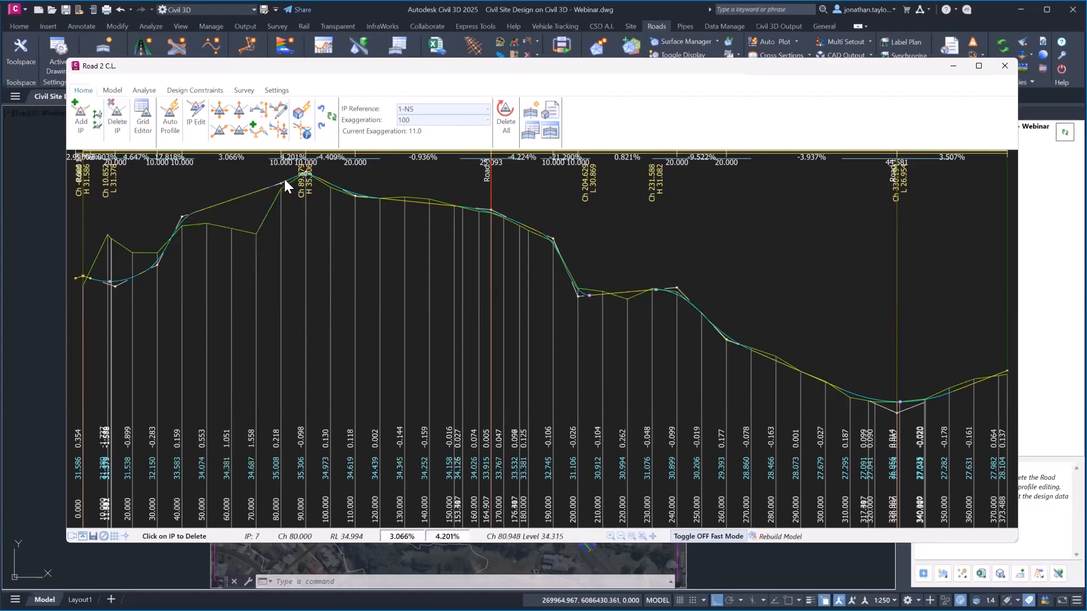
click(309, 184)
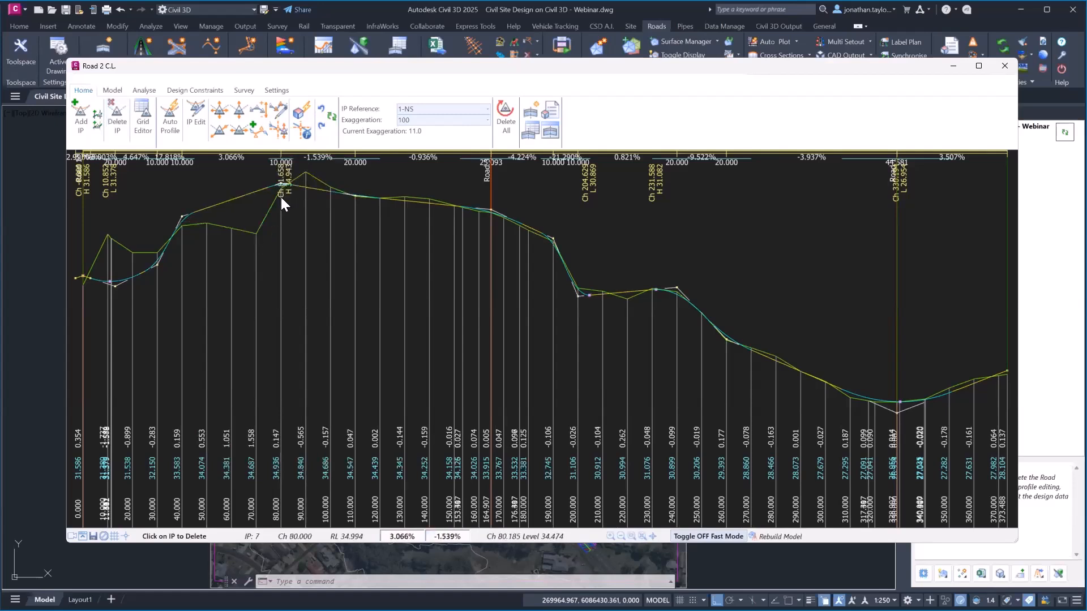
click(281, 197)
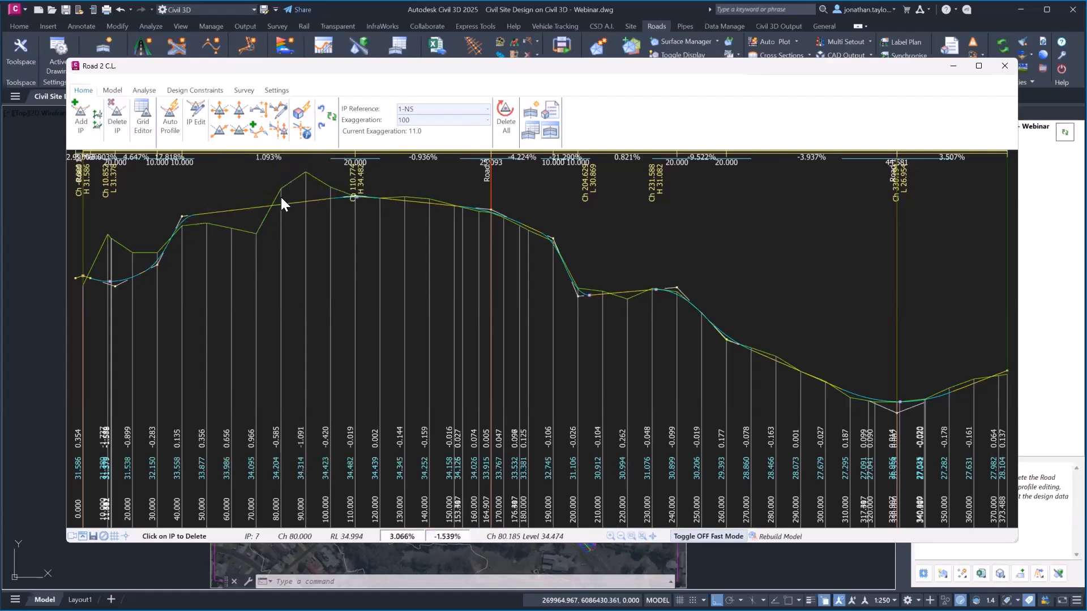
Review Road 2's IPs in the Grading table, then close it
click(142, 124)
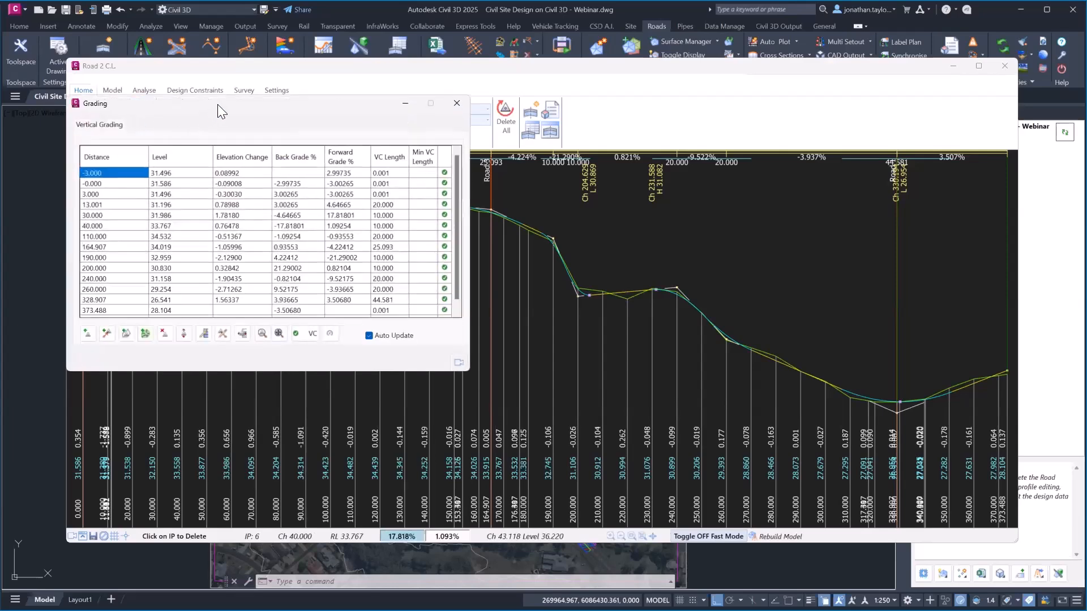
drag(217, 104, 717, 227)
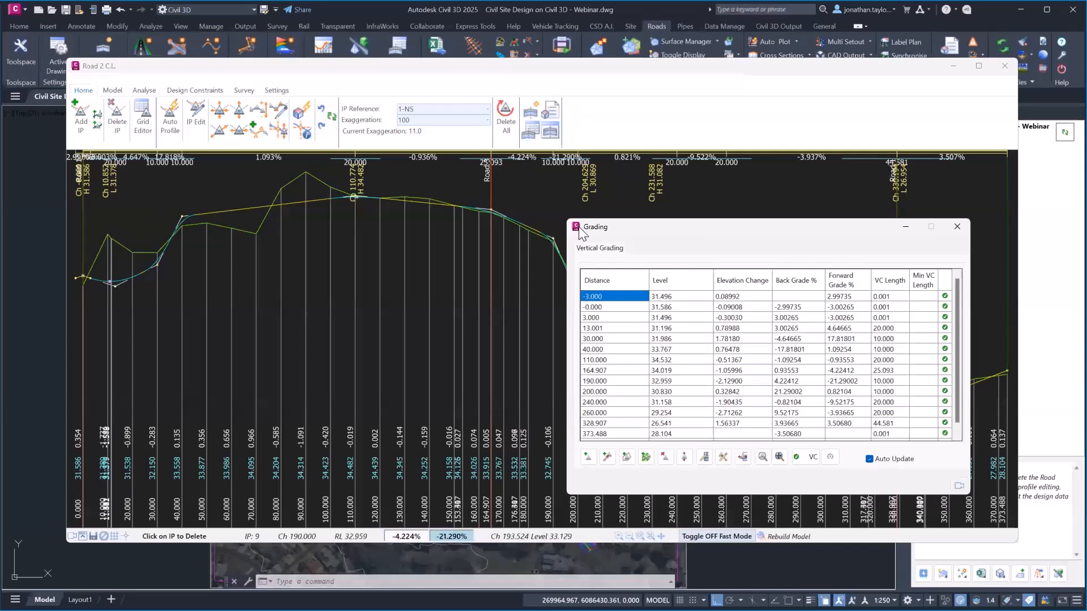
click(956, 228)
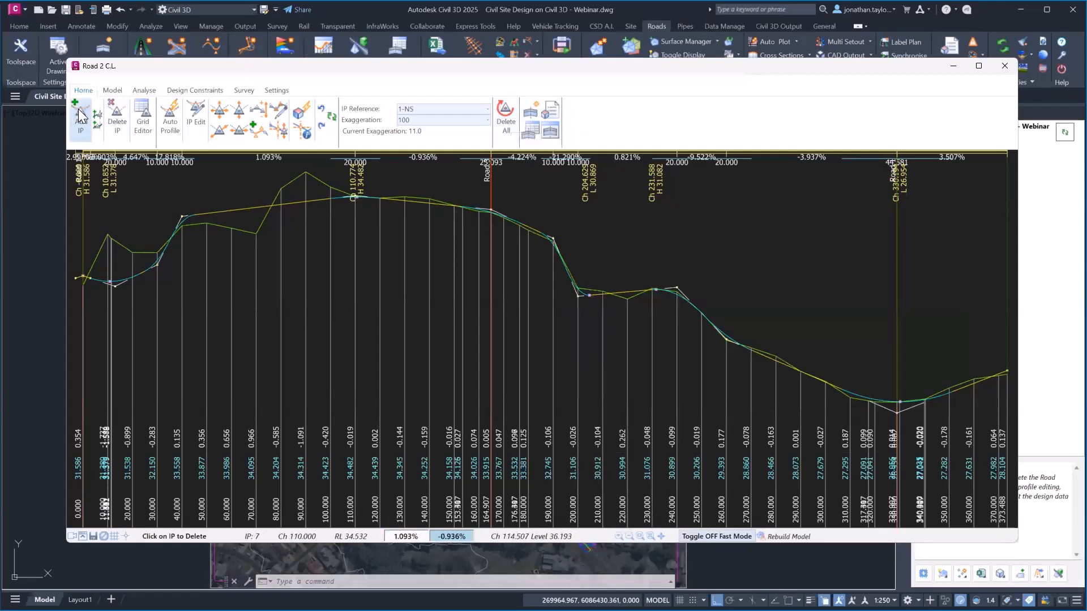
Inspect IP 10's chainage, level and grades in the individual IP editor
click(197, 119)
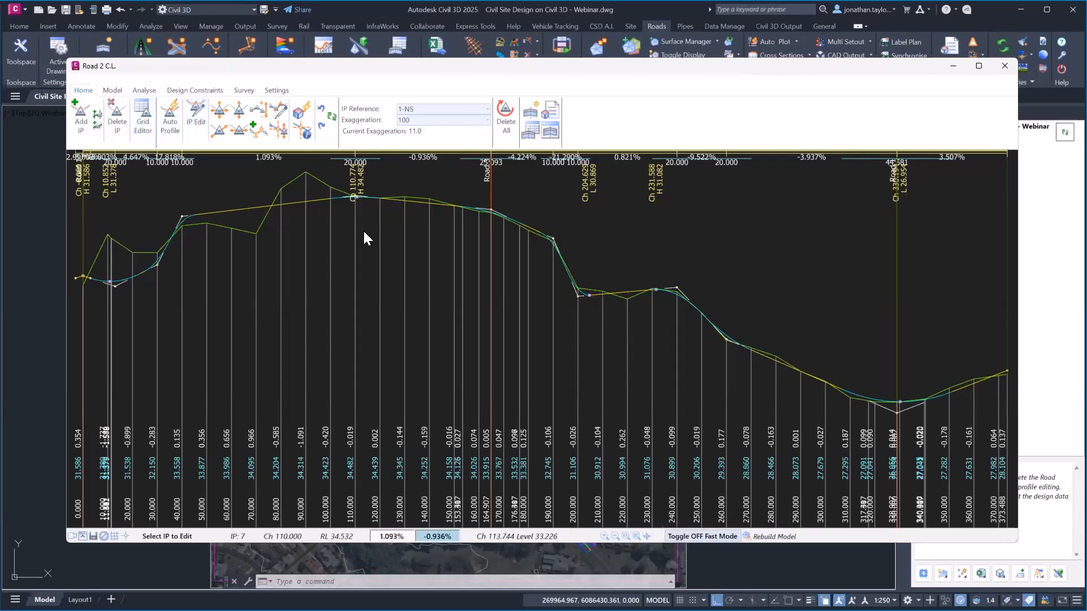
click(578, 299)
click(222, 65)
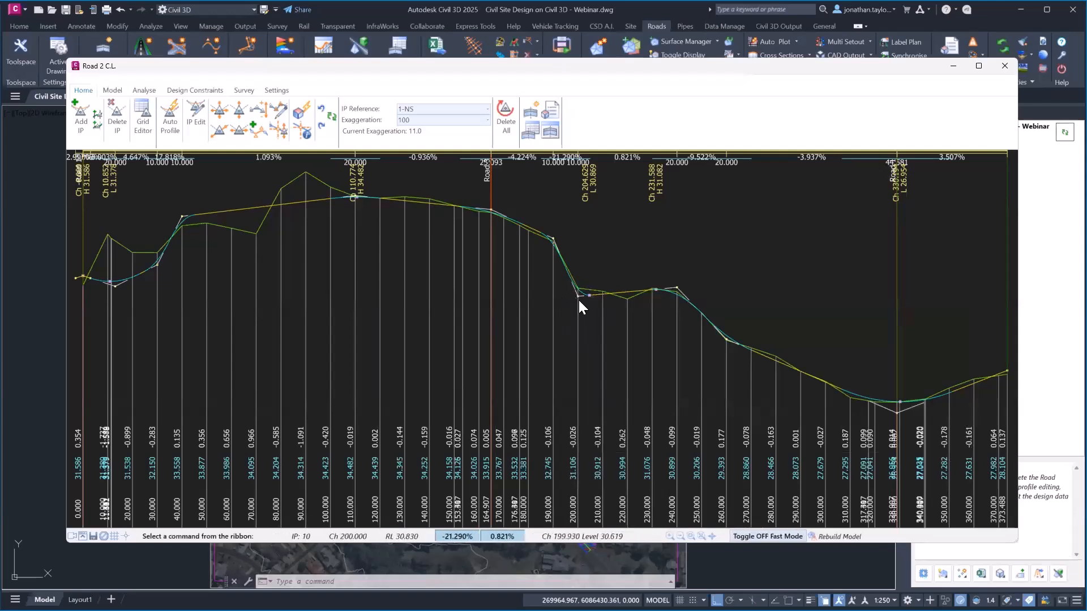
click(577, 298)
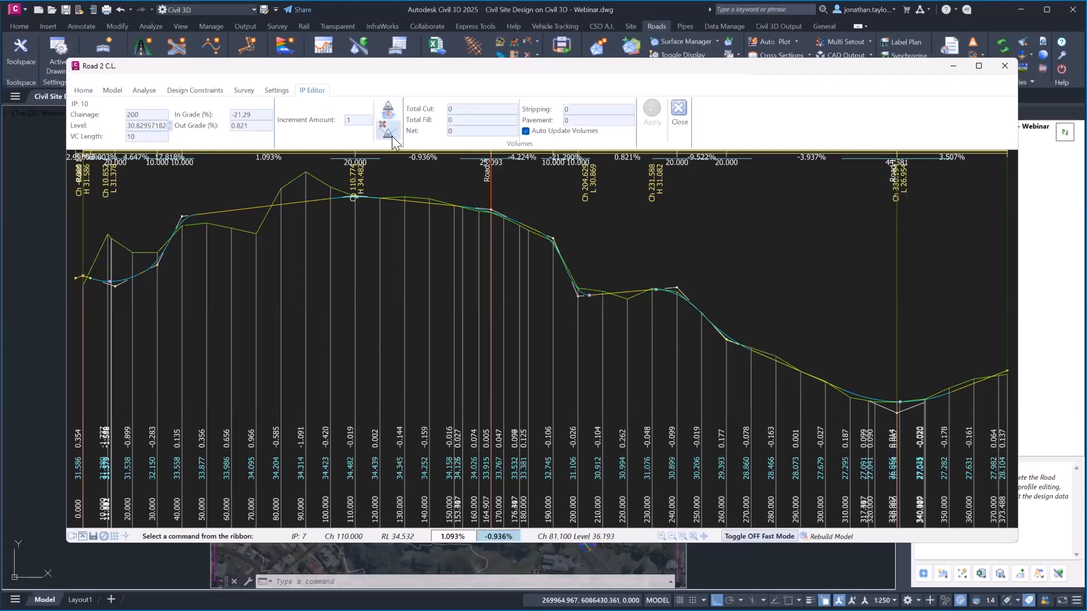
click(83, 91)
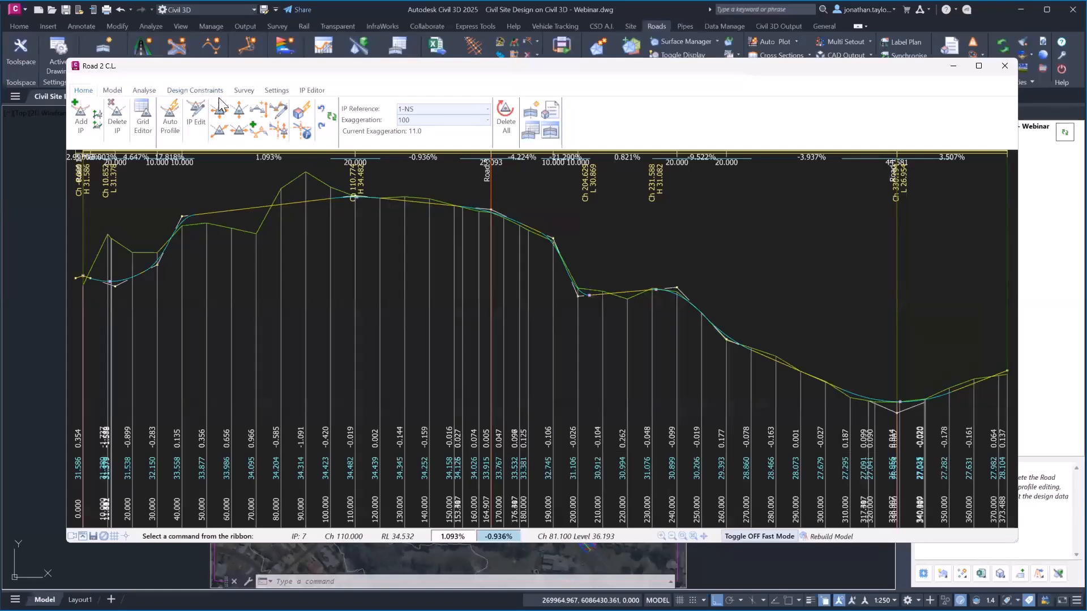
Delete all Road 2 IPs between chainages 100 and 260, confirming the deletion
click(279, 113)
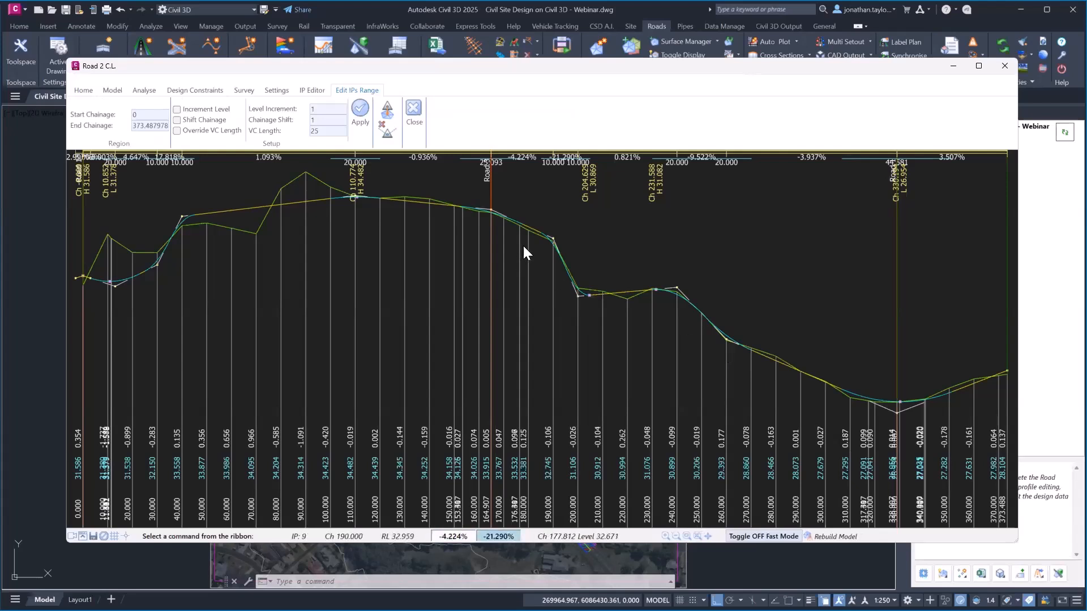
double_click(156, 117)
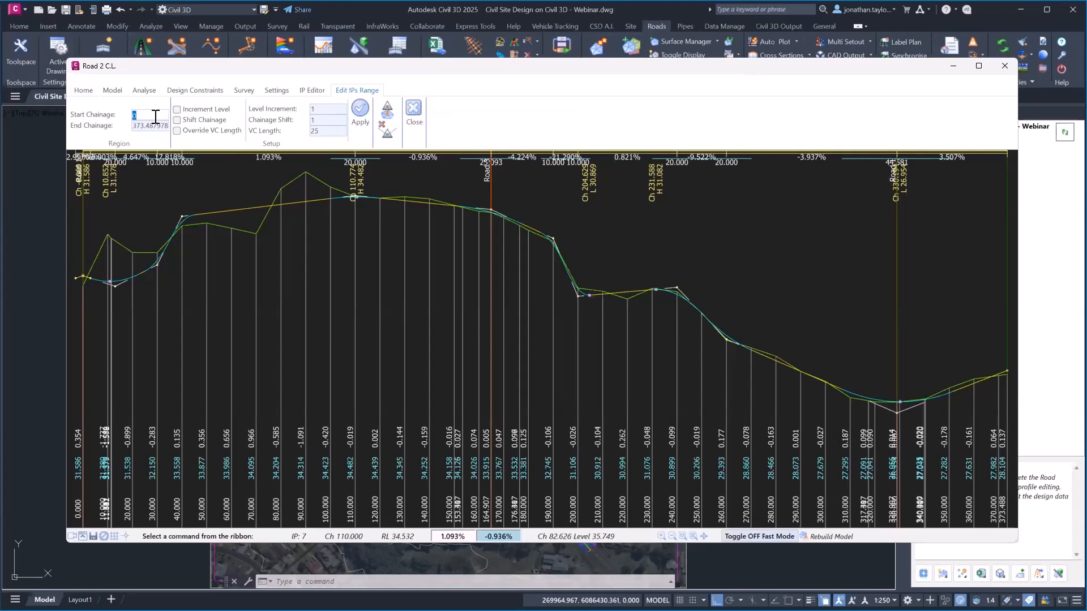
text(100)
double_click(159, 127)
text(260)
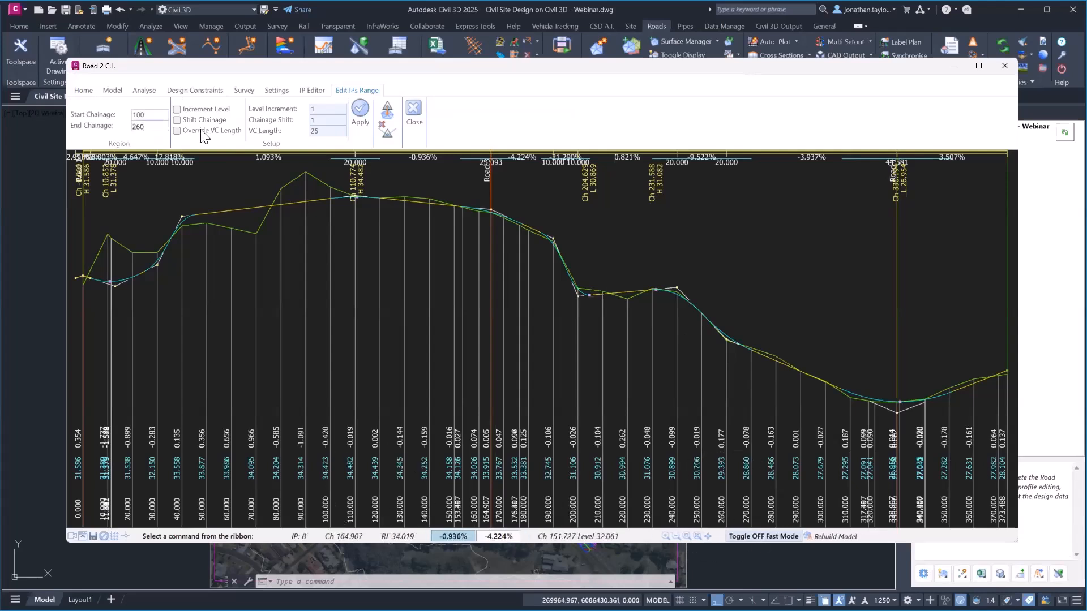
click(388, 133)
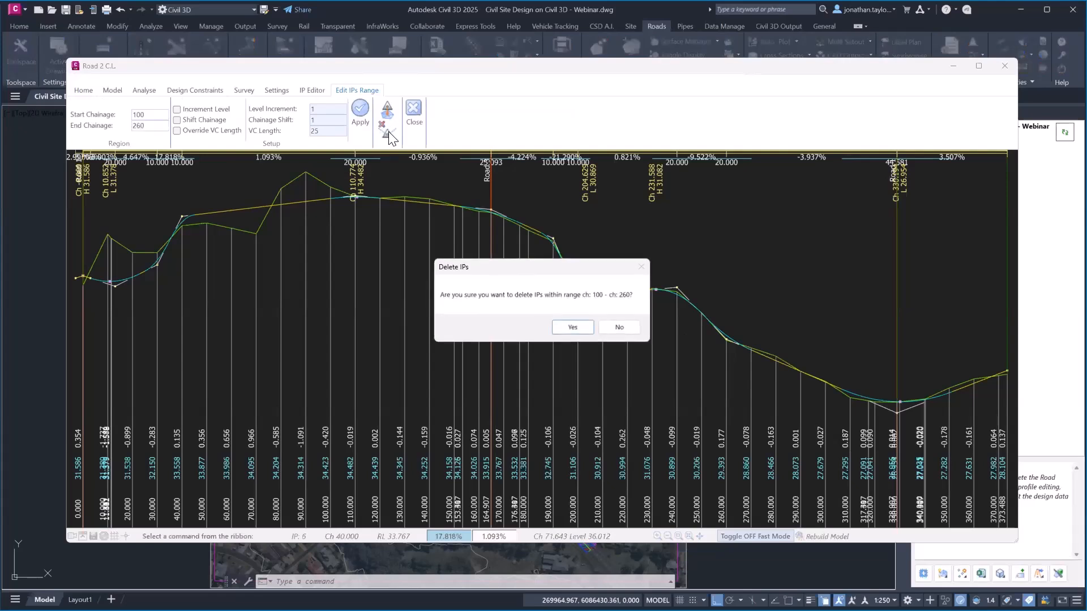
click(569, 327)
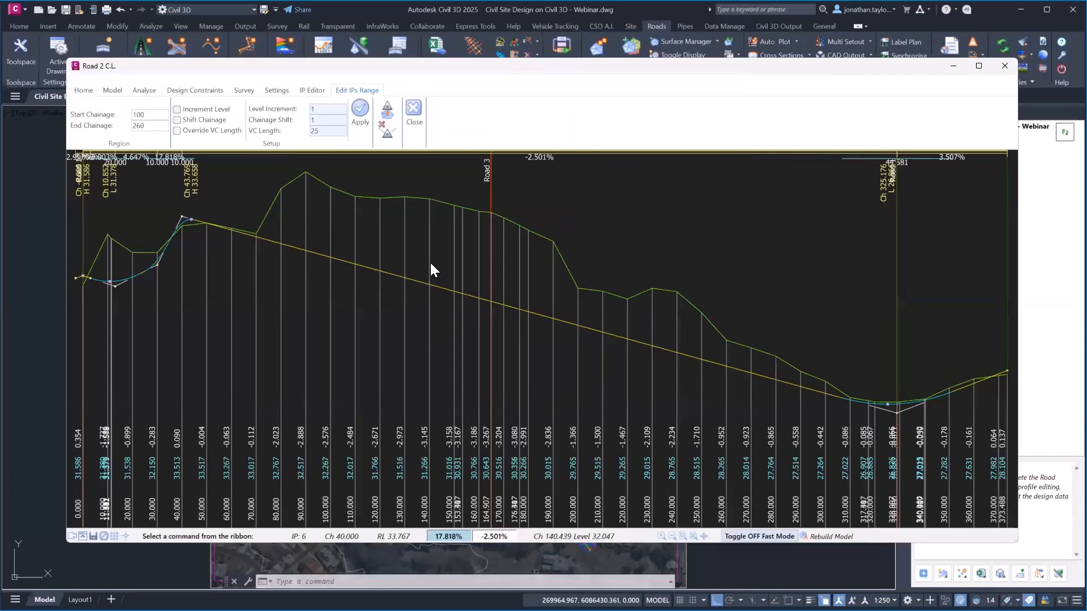
click(85, 91)
Insert a new Road 2 IP near the Road 3 crossing with a 100 vertical curve length
click(84, 119)
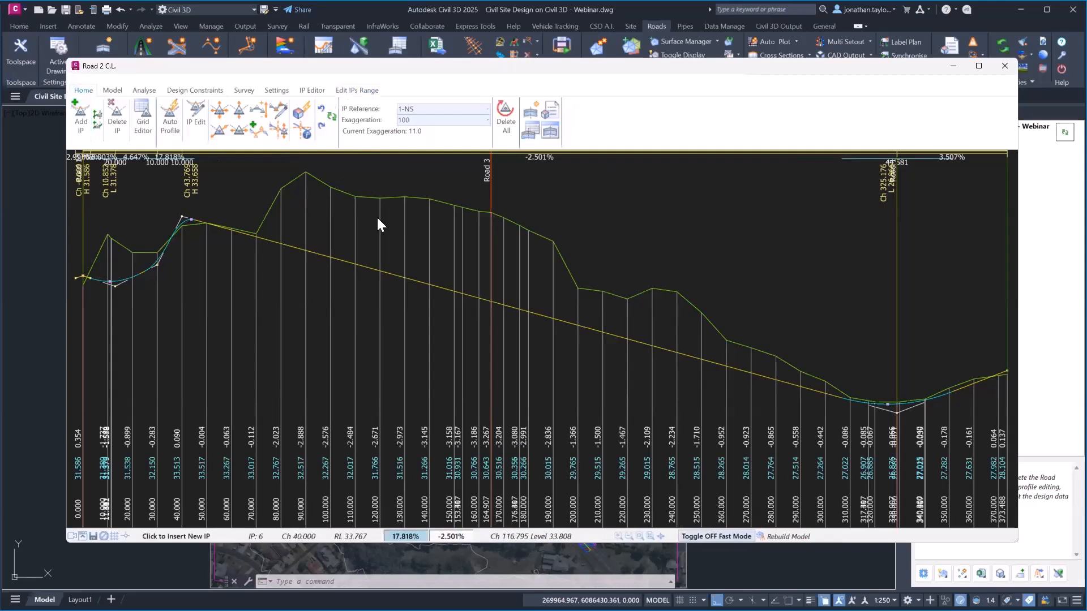
click(490, 179)
click(487, 208)
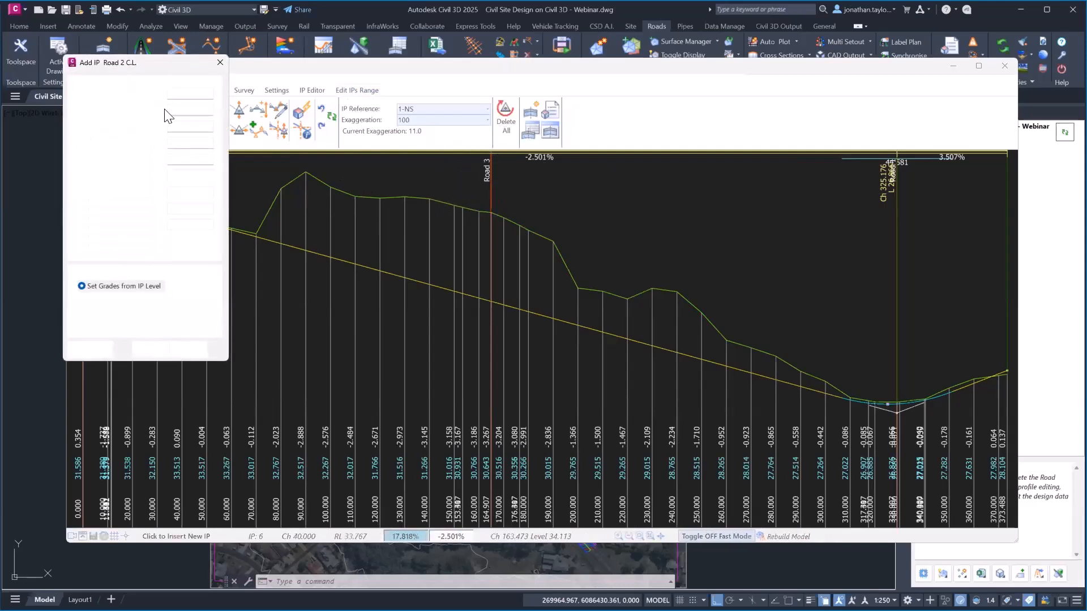
double_click(200, 127)
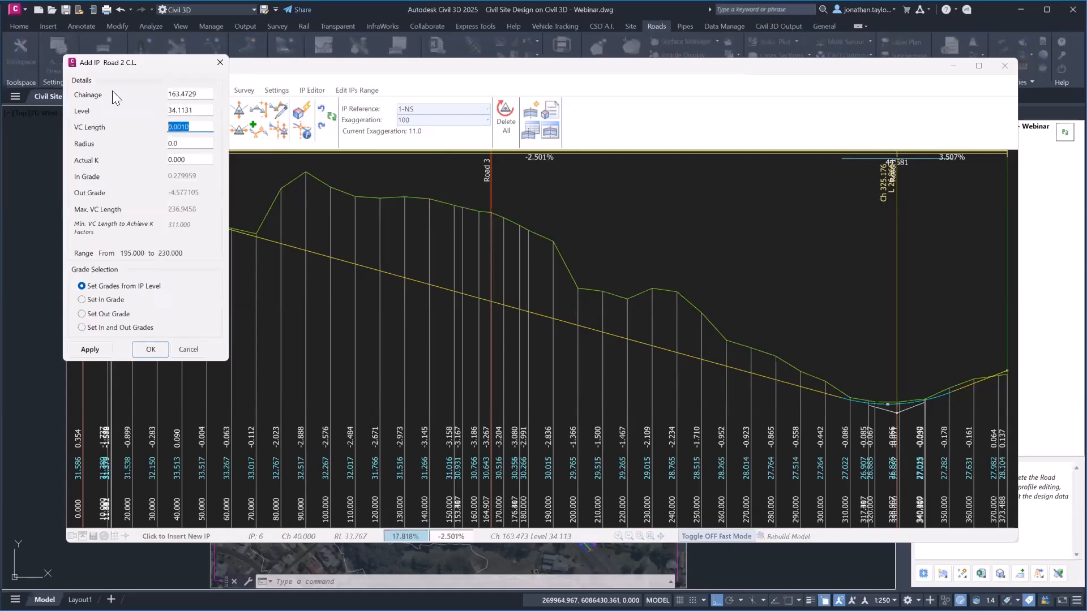
text(100)
click(151, 350)
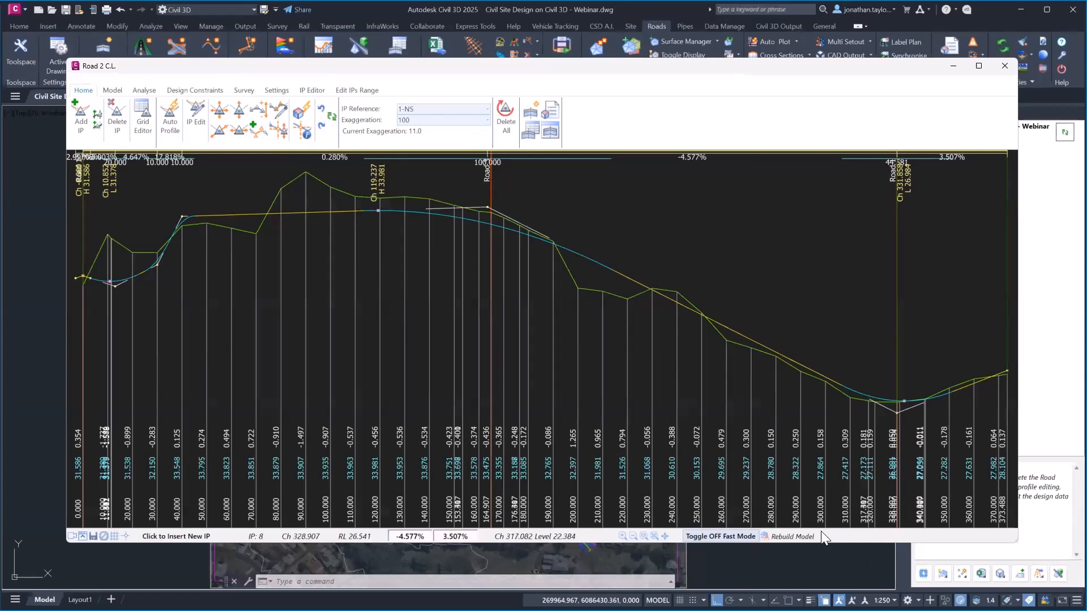
Switch off Fast Mode and narrow the Road 2 C.L. window to reveal the drawing
click(727, 536)
drag(618, 68, 590, 67)
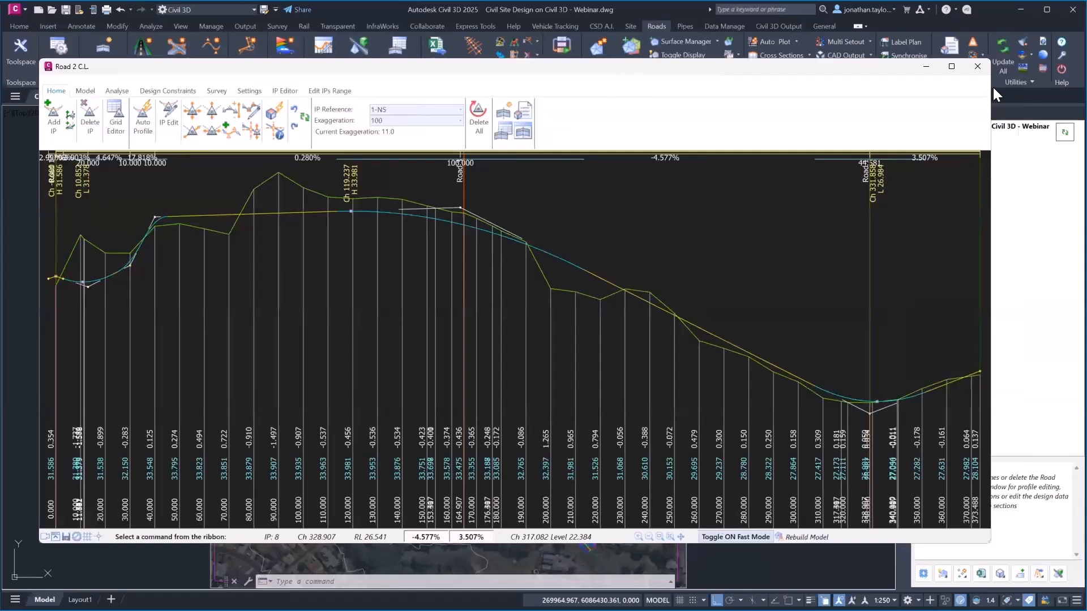
drag(600, 66, 575, 73)
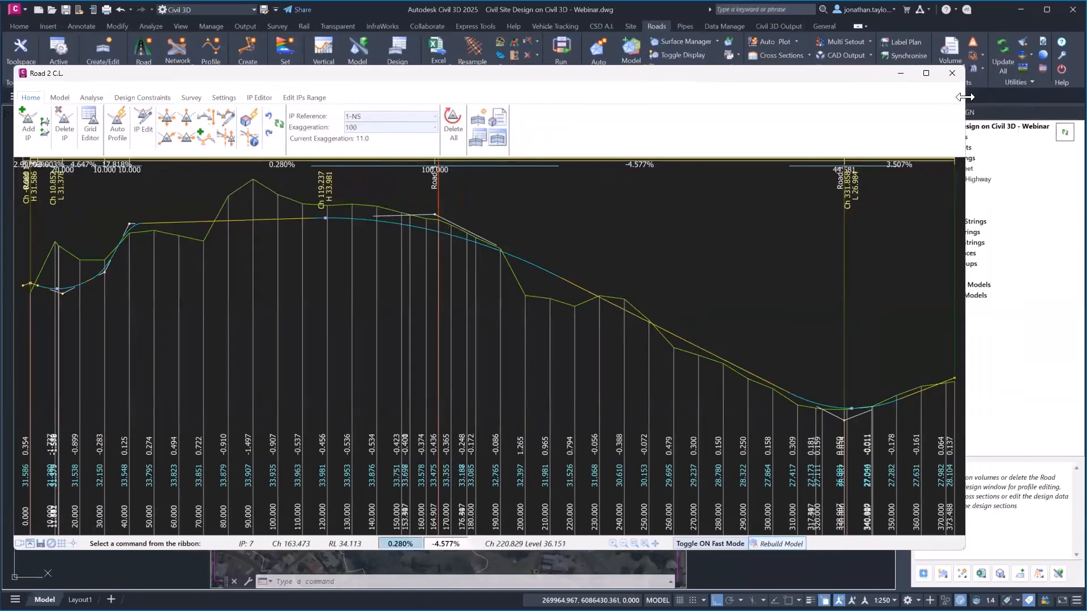
drag(964, 97, 562, 97)
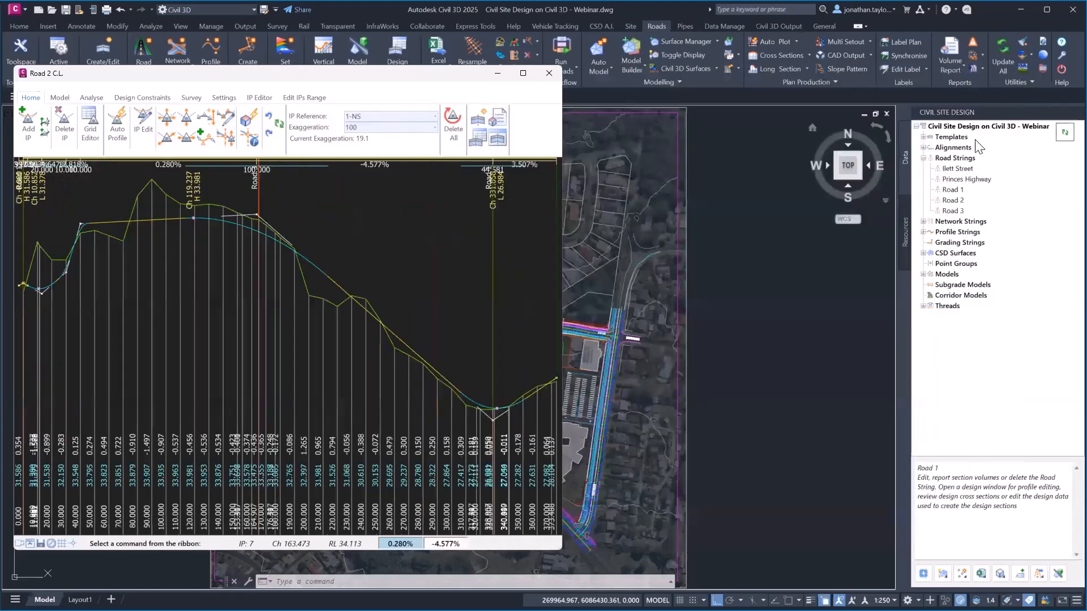
Open the Road 3 profile design window and place it beside Road 2's
right_click(953, 211)
click(962, 214)
drag(171, 81, 403, 78)
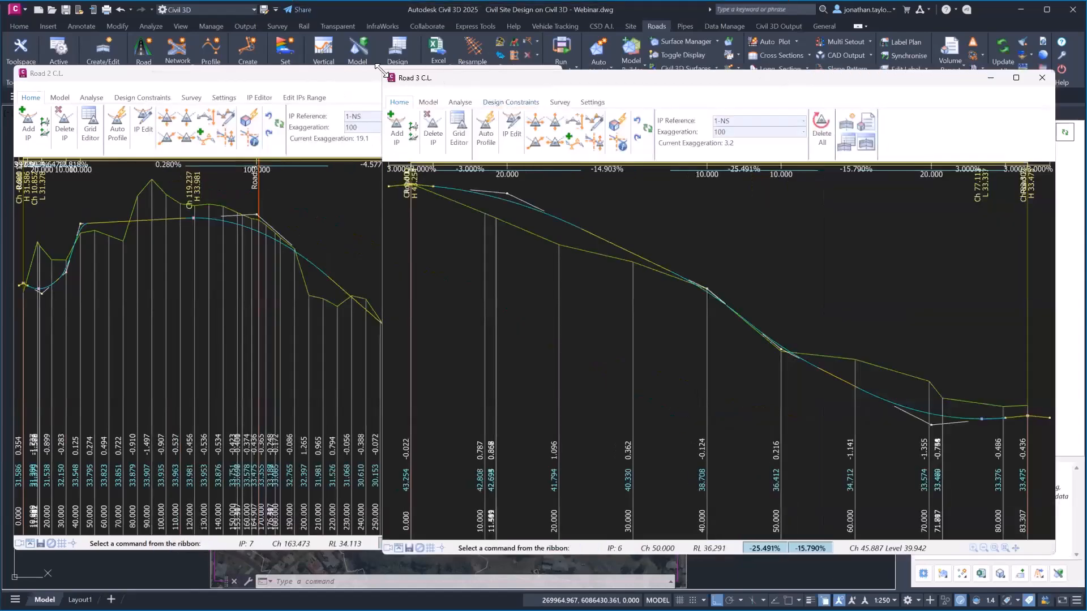
drag(378, 68, 564, 63)
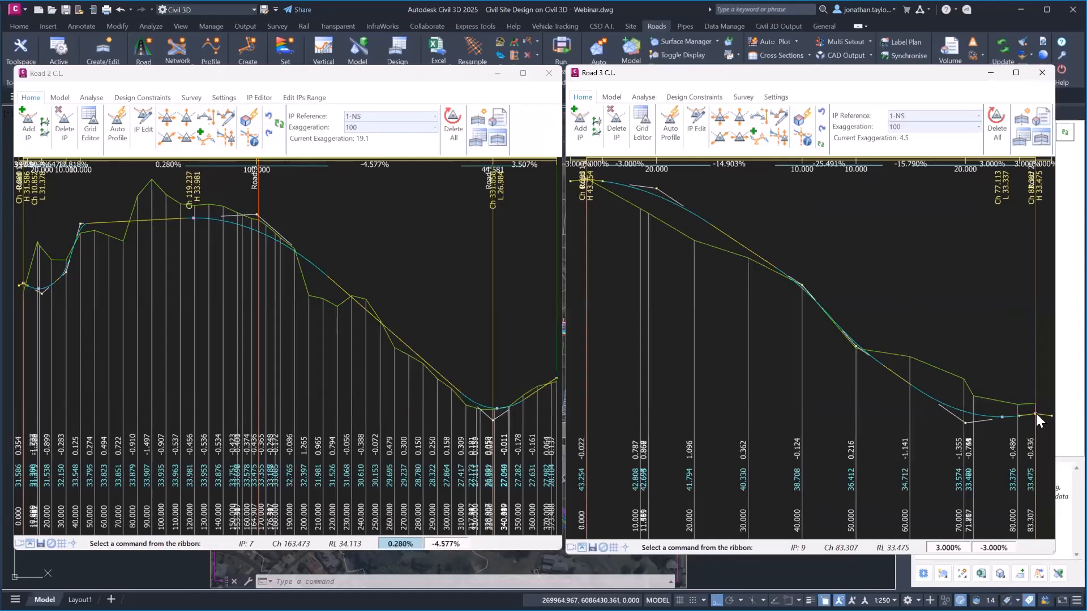
key(ctrl)
key(ctrl)
key(ctrl)
key(ctrl)
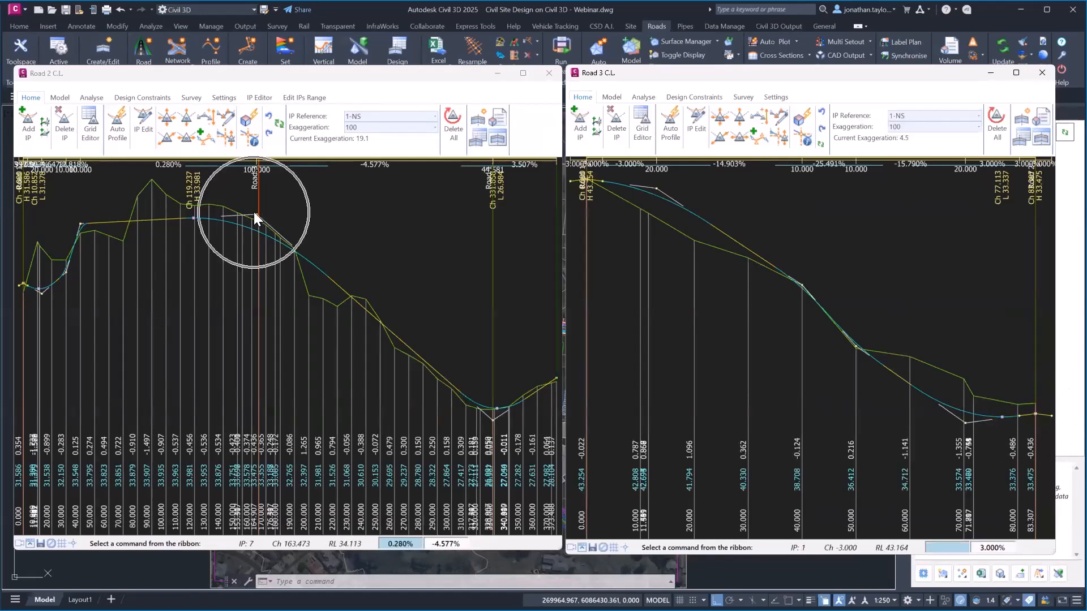
Move the Road 2 IP at the Road 3 crossing, ending at a higher level
click(184, 117)
click(256, 215)
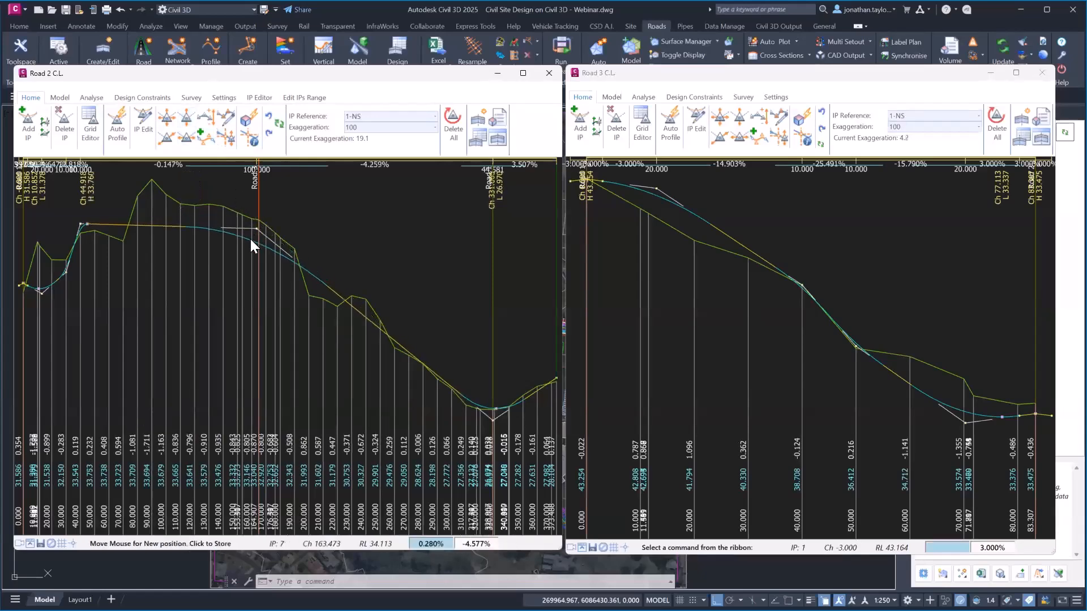
click(249, 244)
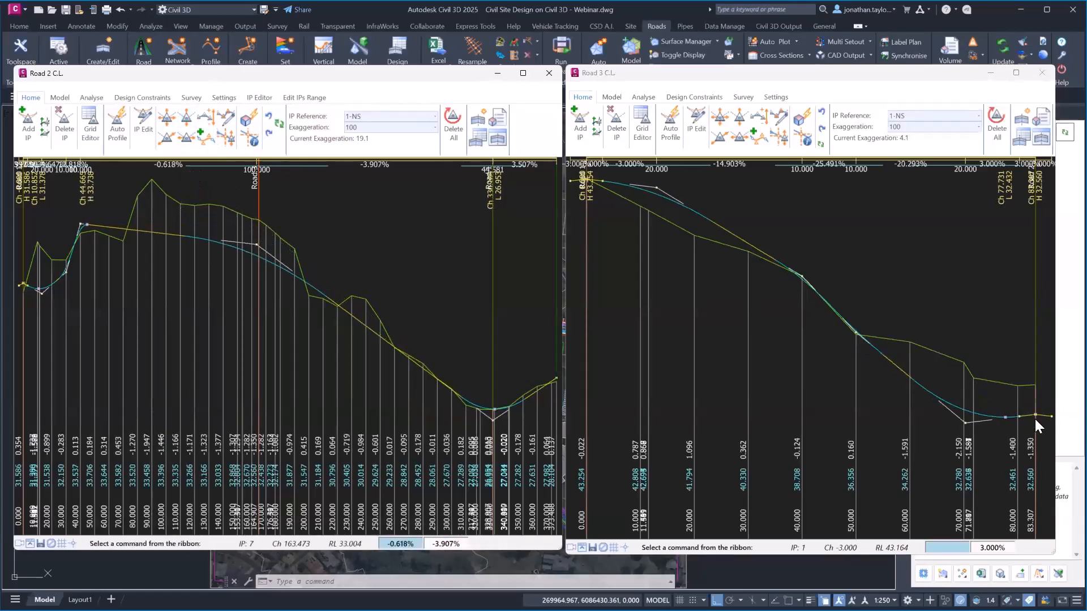
click(186, 117)
click(257, 245)
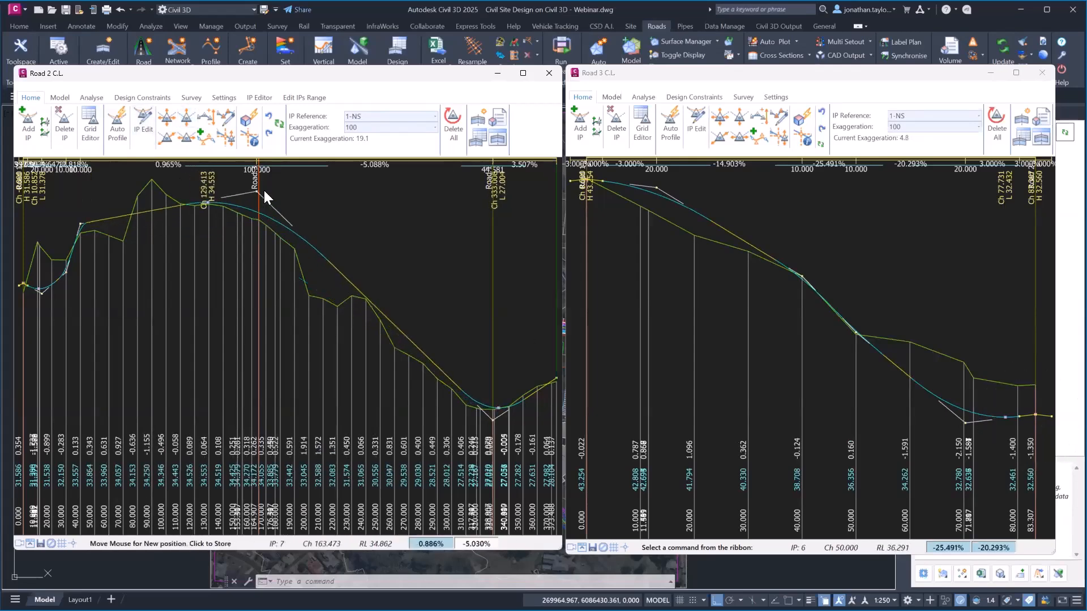
click(262, 190)
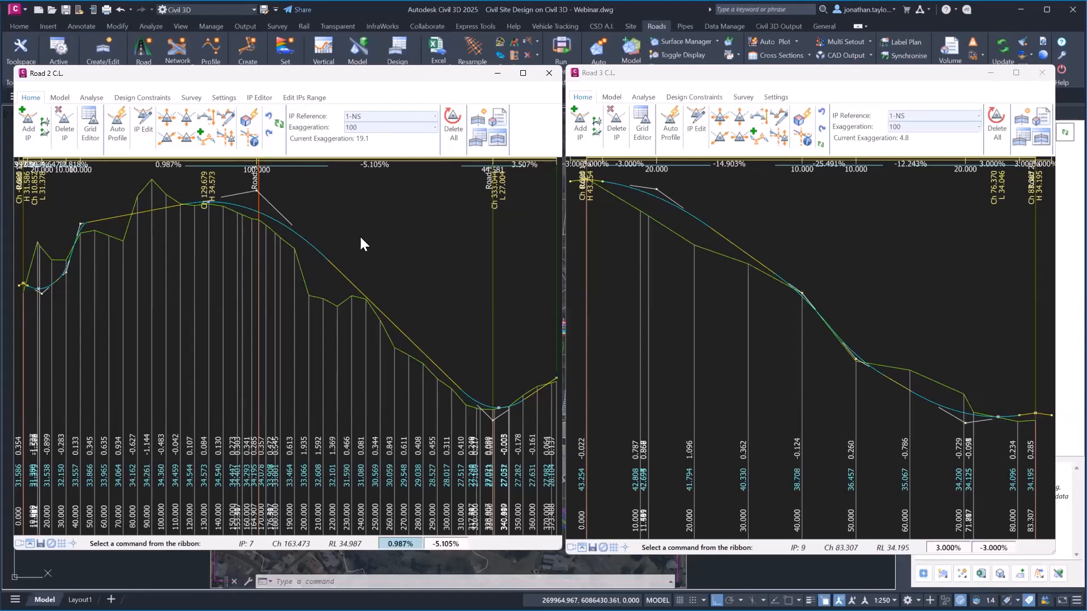
Delete the Road 2 IP near chainage 30 and close the Road 3 profile window
click(65, 122)
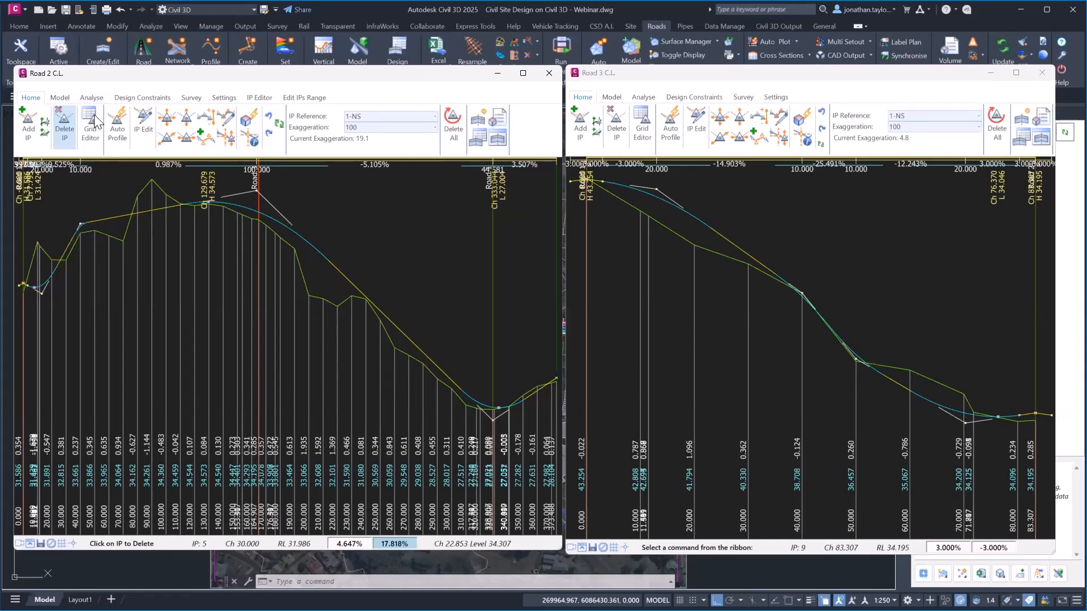
click(80, 227)
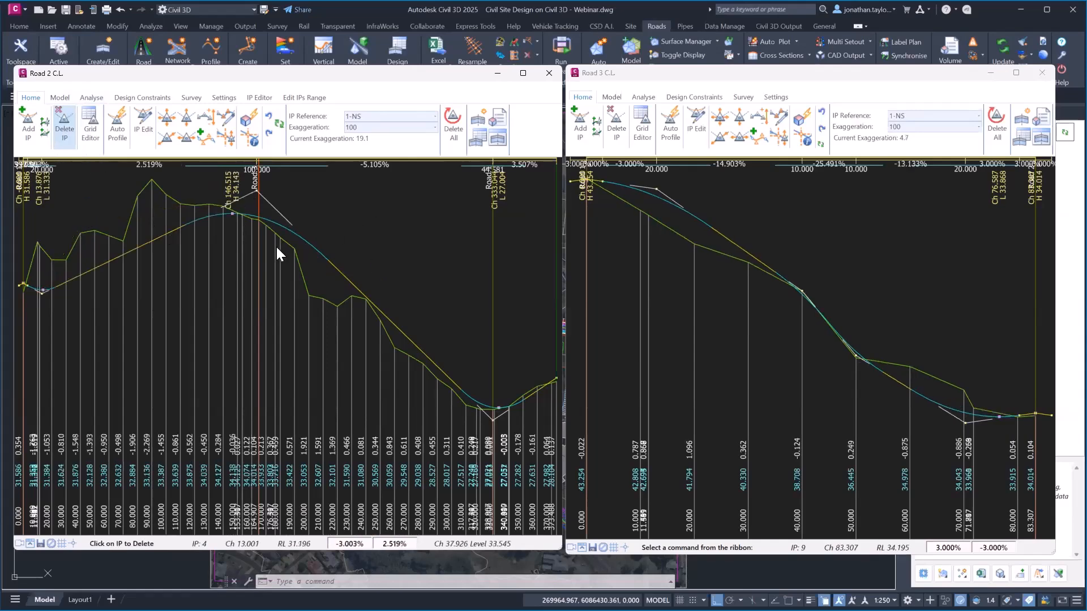
click(1042, 74)
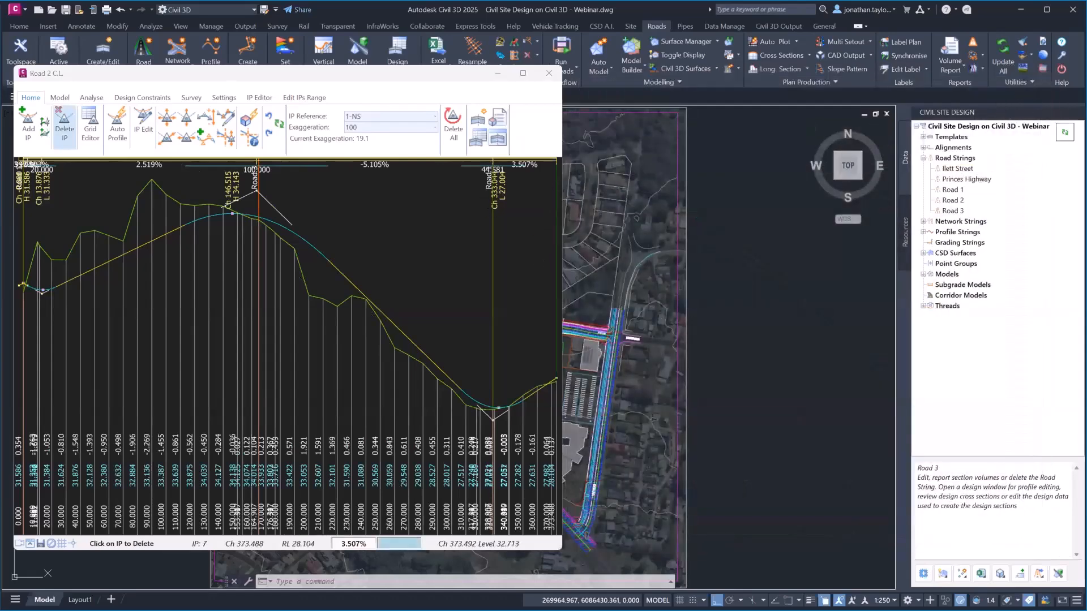
Create Civil 3D profile views for Ilett Street and Roads 1–3, placed right of the site plan
scroll(701, 302, down, 3)
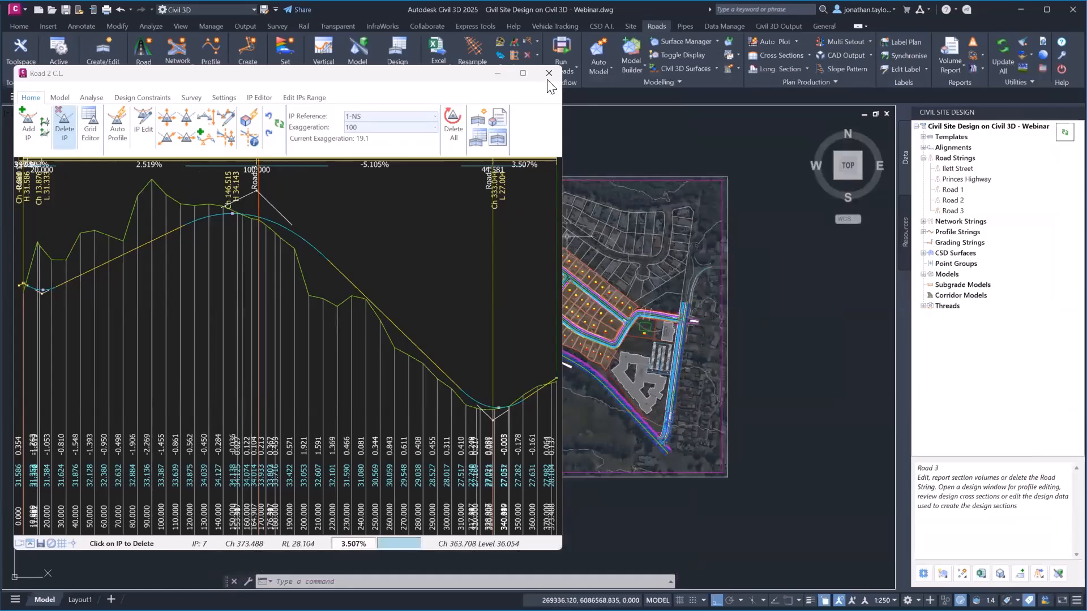
middle_drag(810, 326, 743, 332)
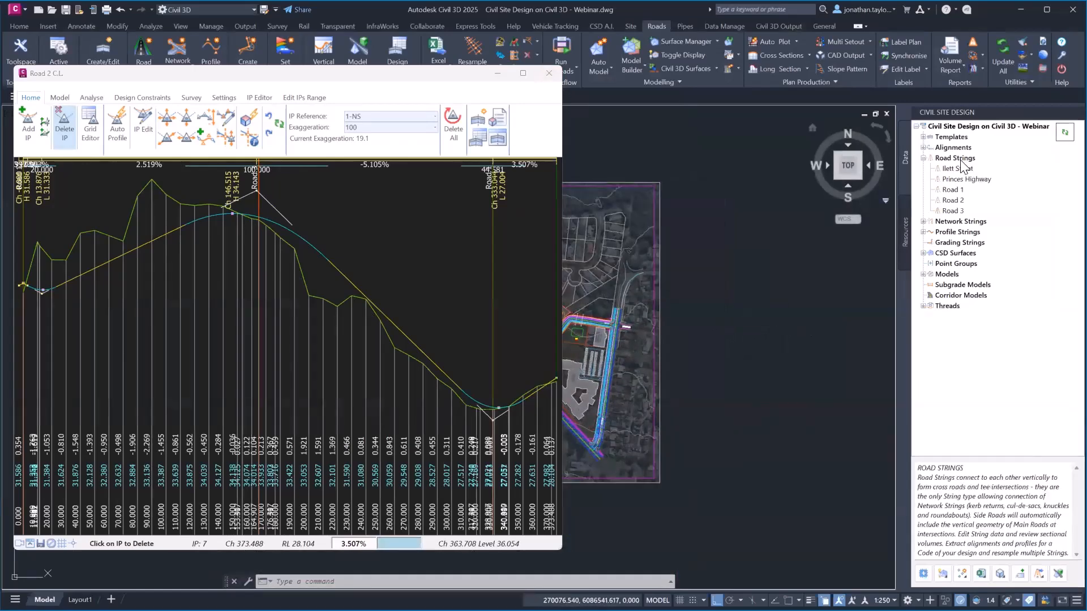
right_click(960, 161)
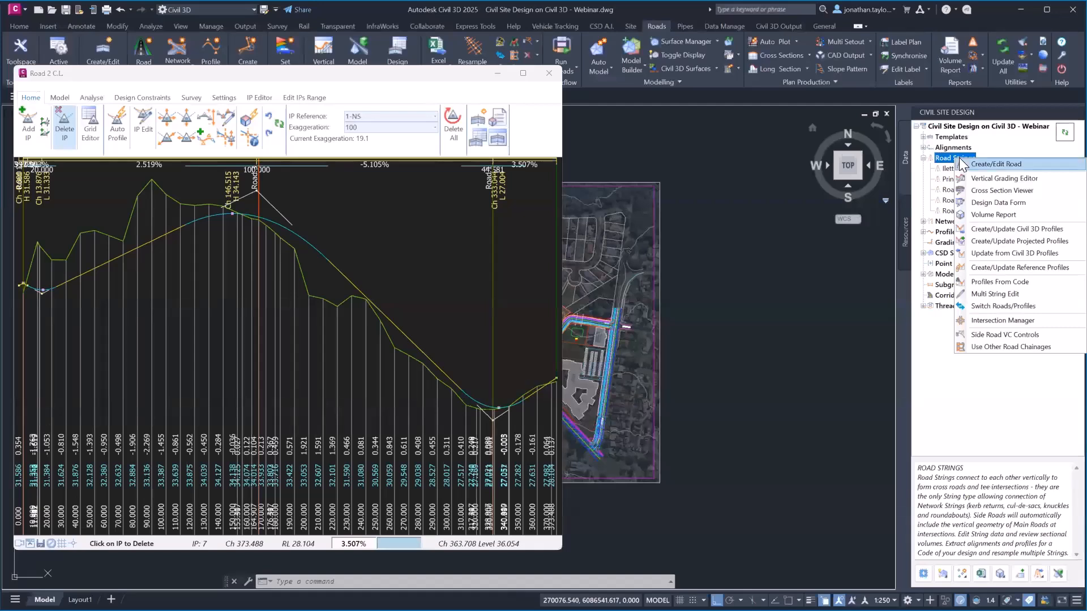
click(1025, 232)
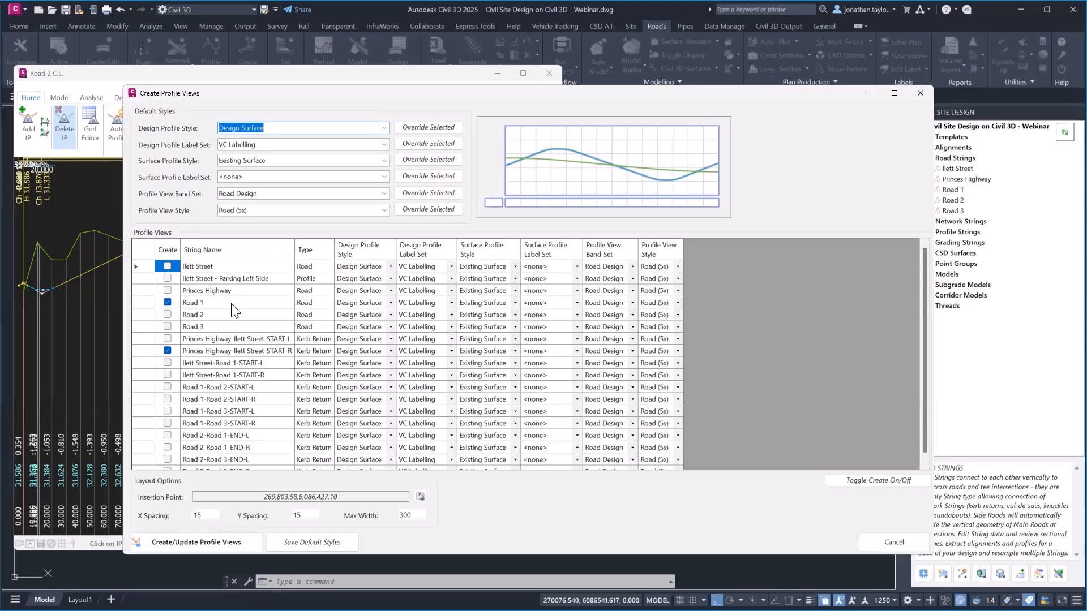
click(167, 351)
click(167, 315)
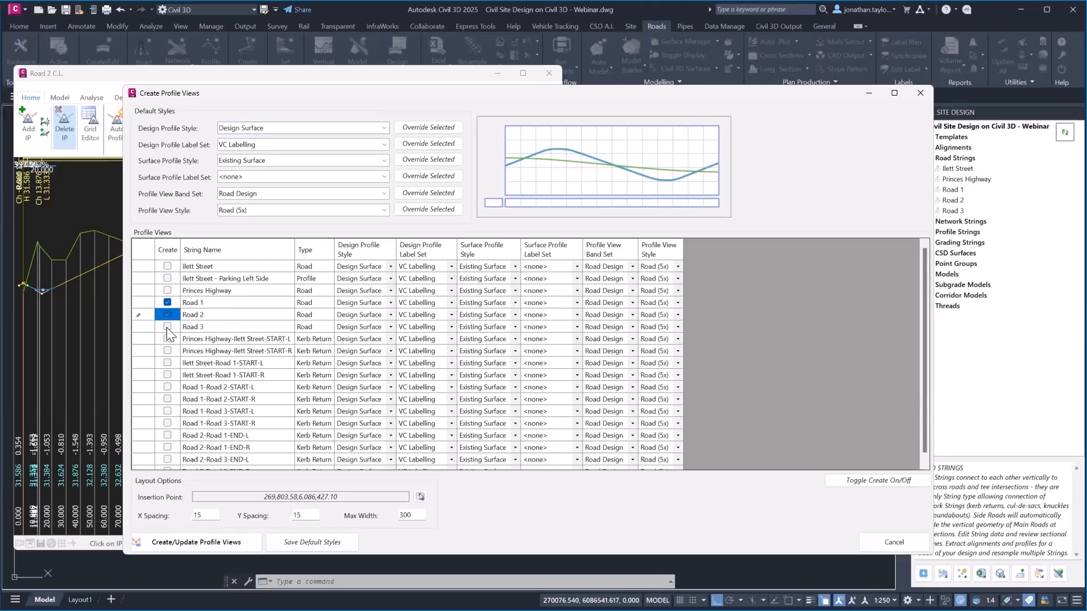
click(167, 326)
click(167, 266)
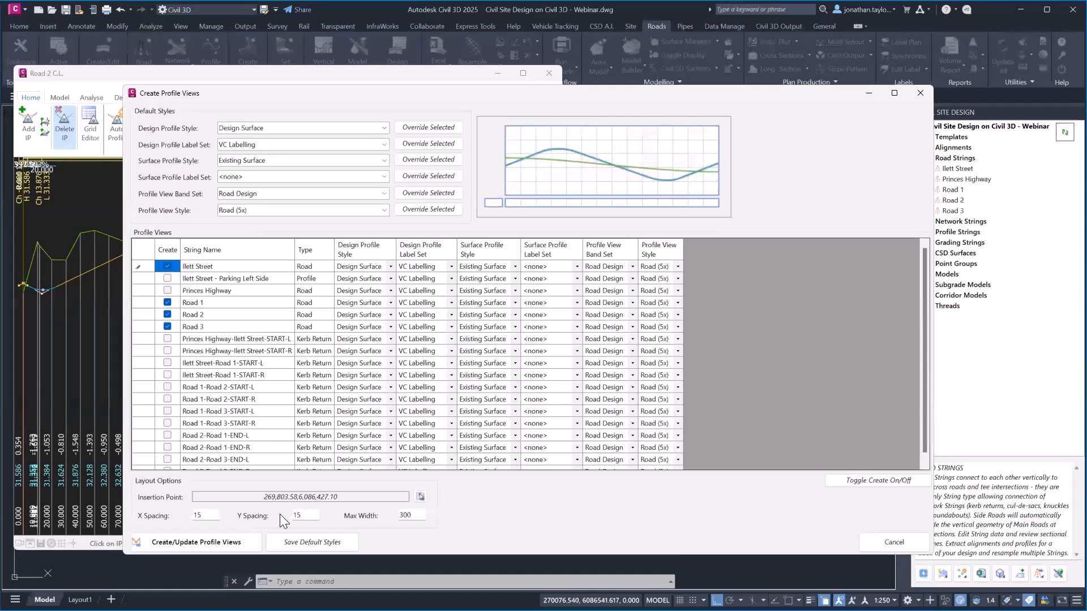
click(421, 496)
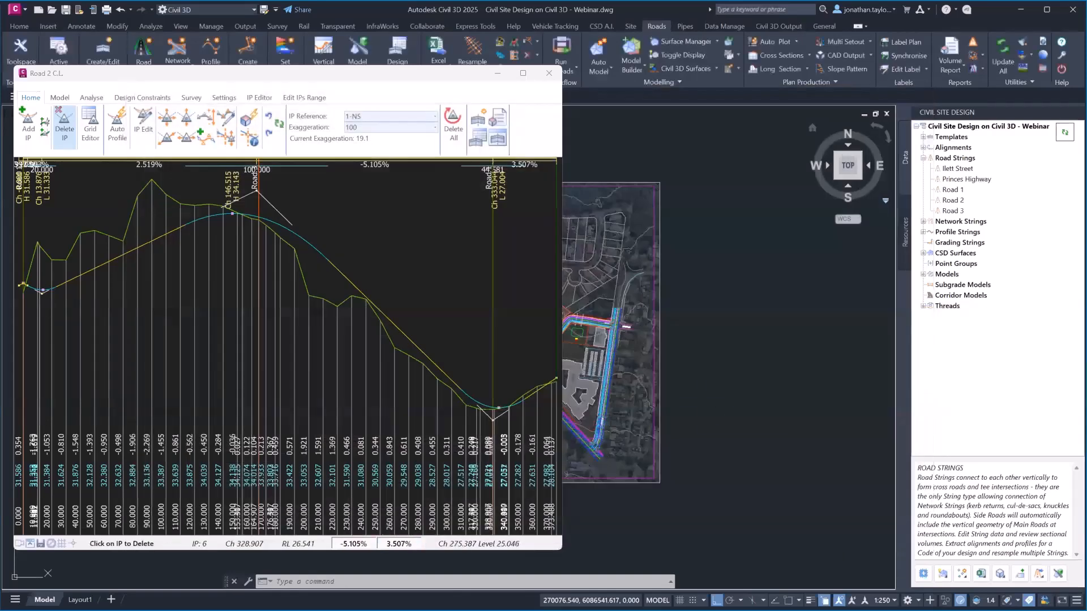
click(729, 365)
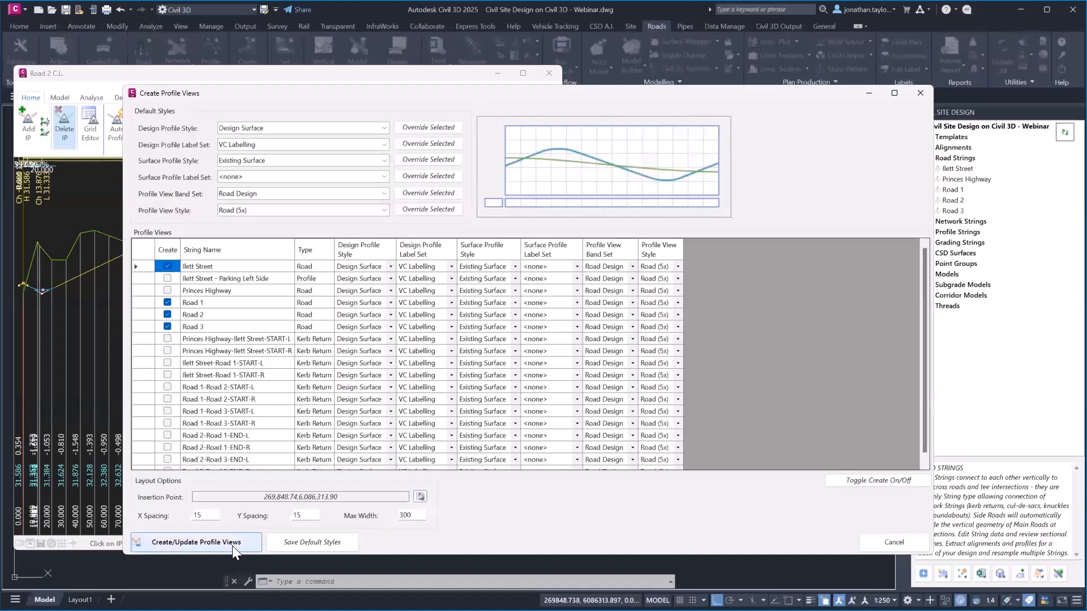
click(232, 545)
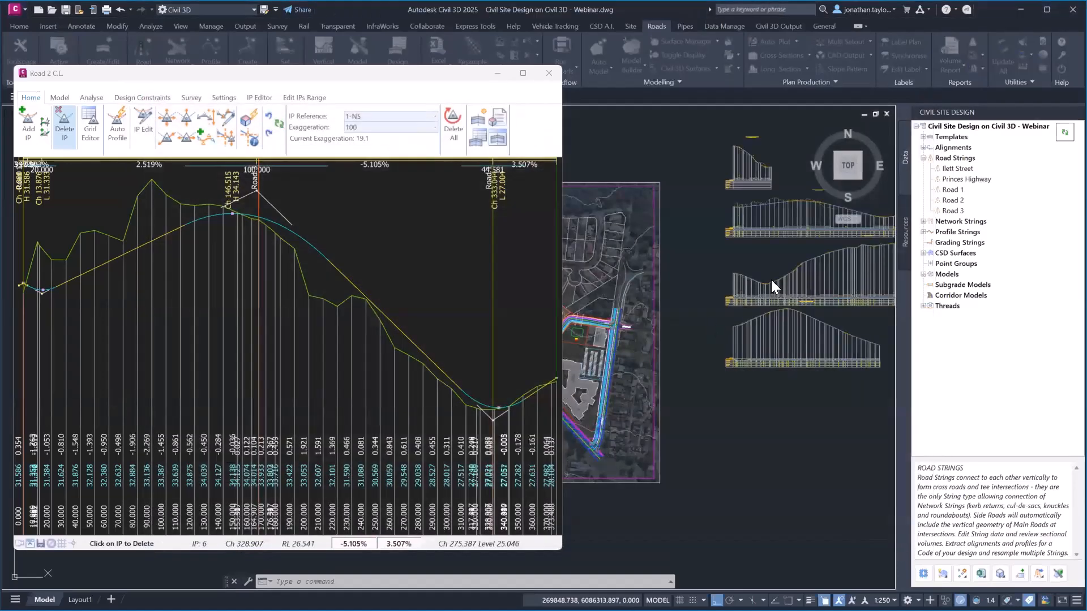
Pan and zoom across the stacked profile views to inspect the profiles and their band tables
middle_drag(770, 248, 686, 279)
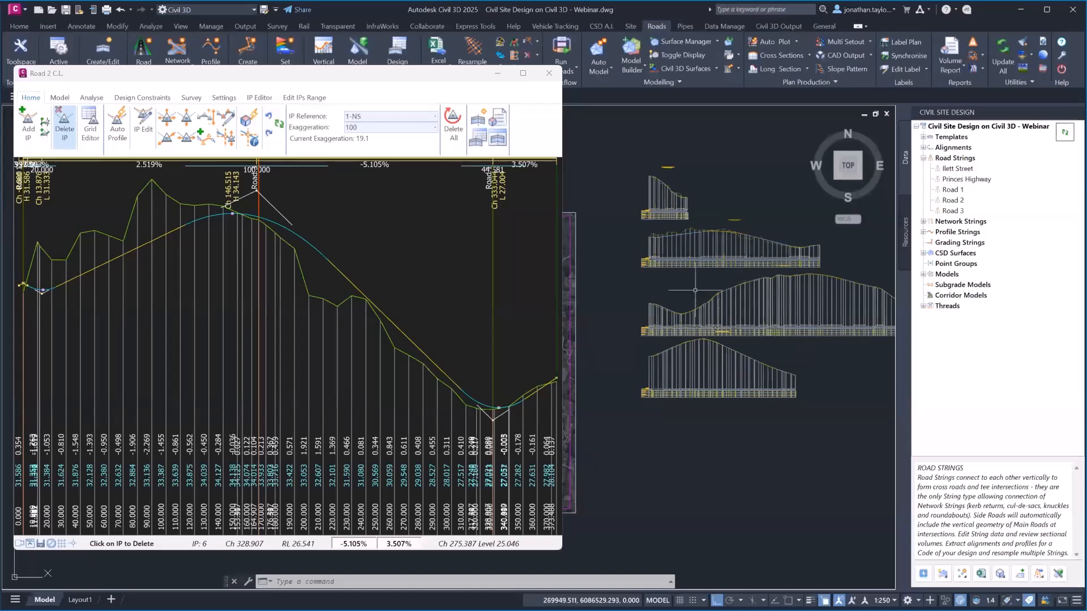
scroll(689, 316, up, 2)
scroll(714, 409, up, 2)
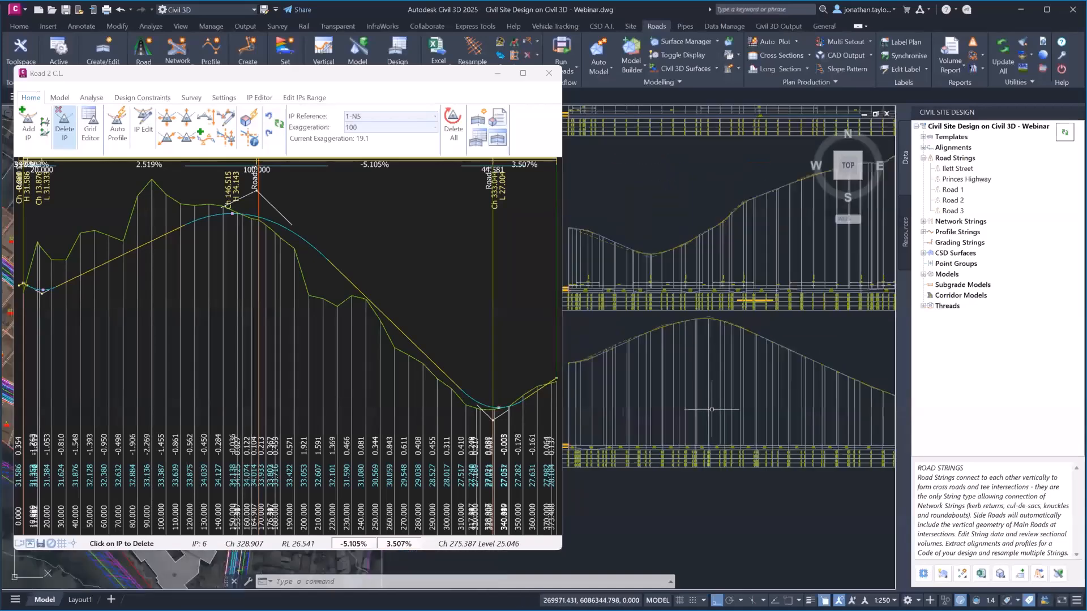
middle_drag(728, 355, 832, 357)
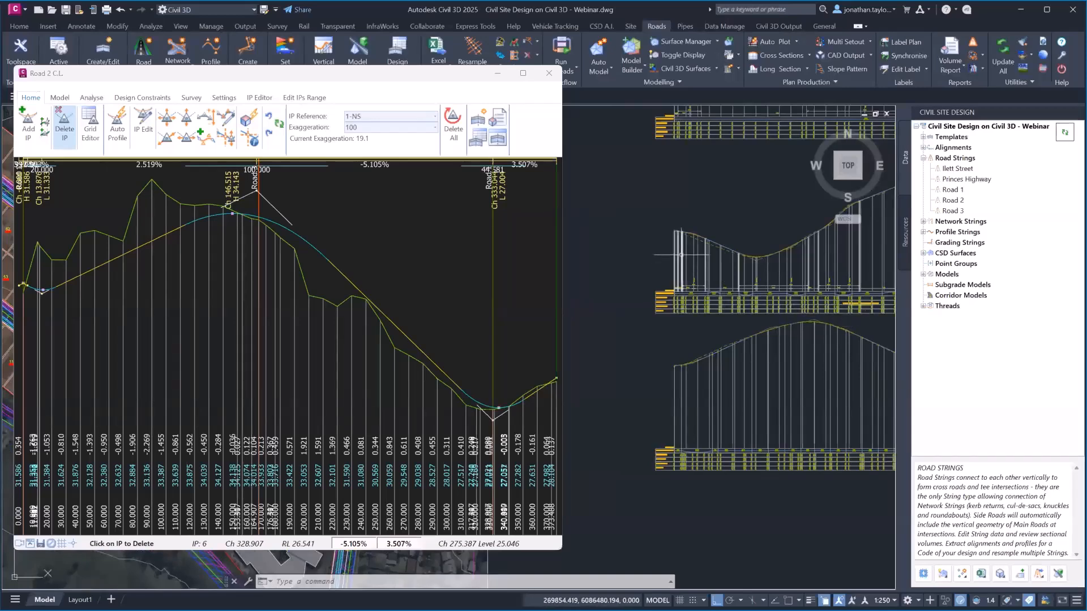
mouse_move(708, 217)
middle_down()
mouse_move(614, 253)
mouse_move(626, 247)
middle_up()
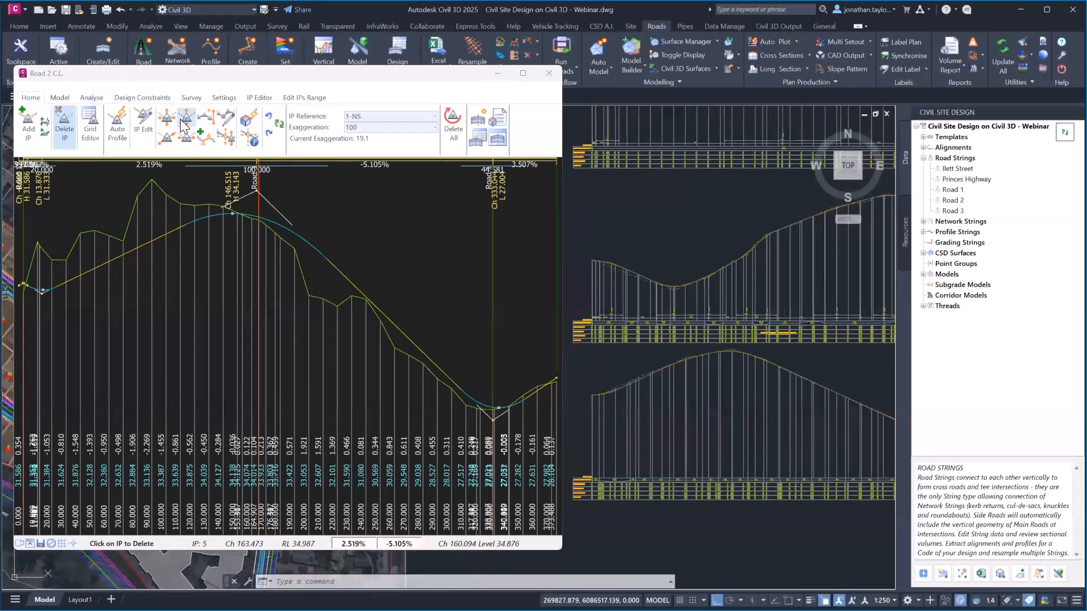
middle_drag(657, 183, 669, 384)
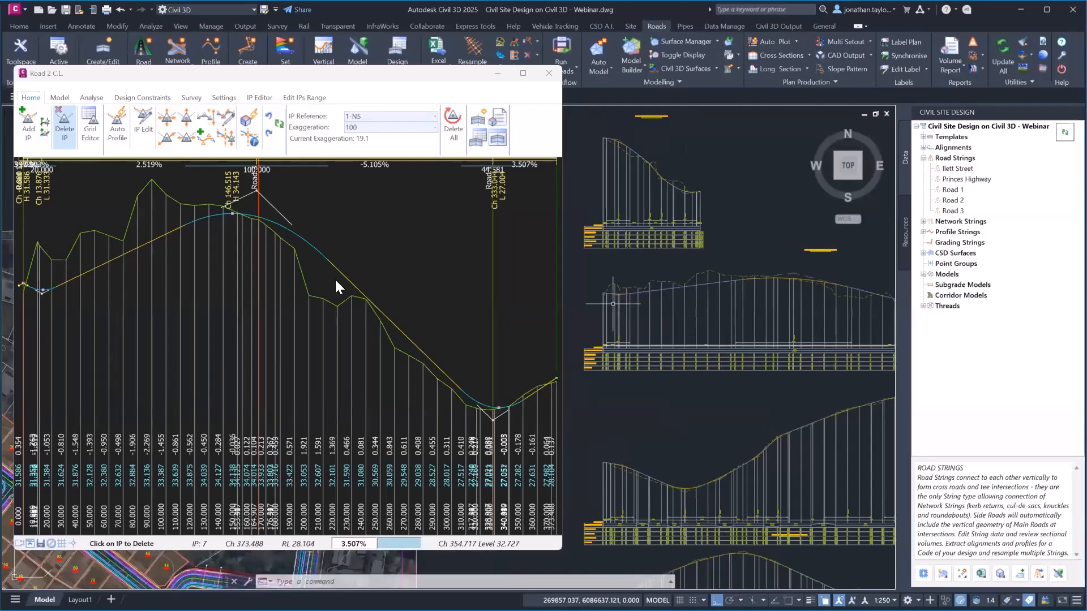
scroll(598, 346, up, 5)
scroll(598, 346, down, 5)
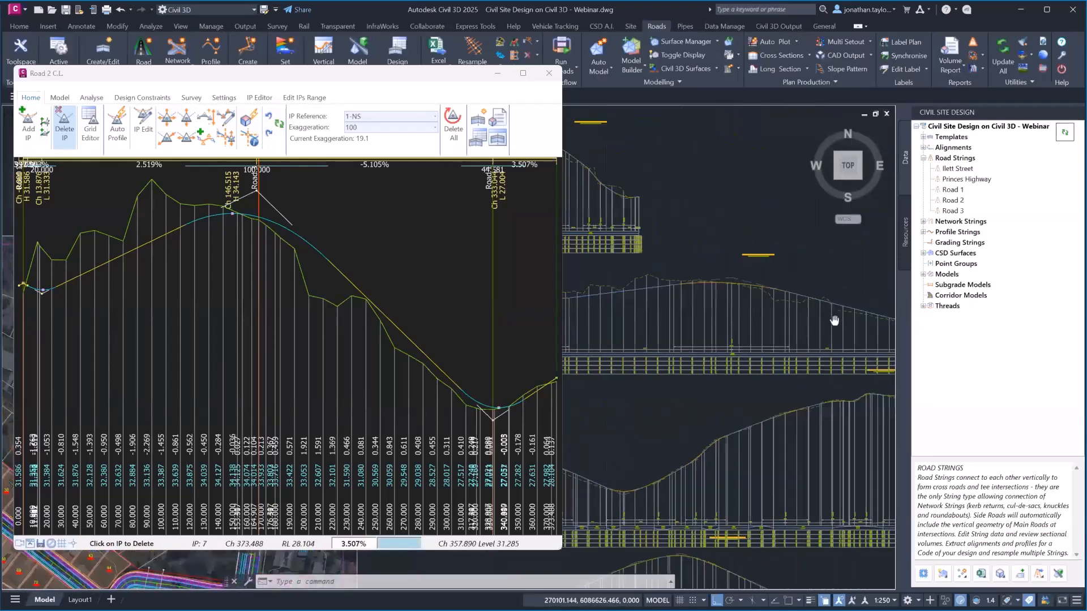
mouse_move(628, 362)
middle_down()
mouse_move(680, 348)
mouse_move(767, 363)
middle_up()
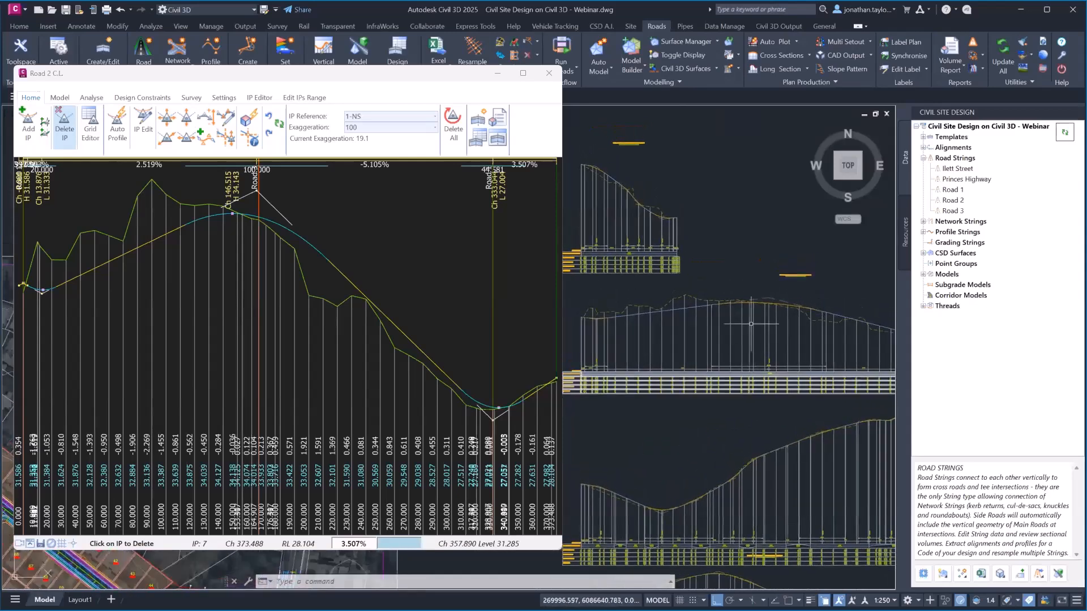
Lower the Road 2 crest IP near Ch 100 to give grades of 0.667% and -3.421%
click(187, 128)
click(257, 192)
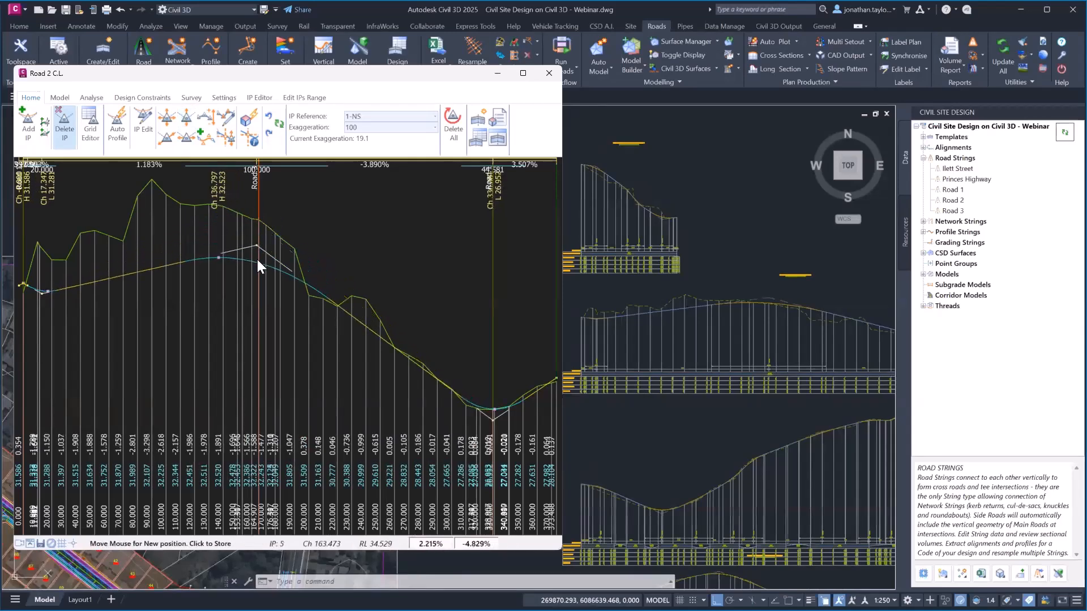
click(256, 266)
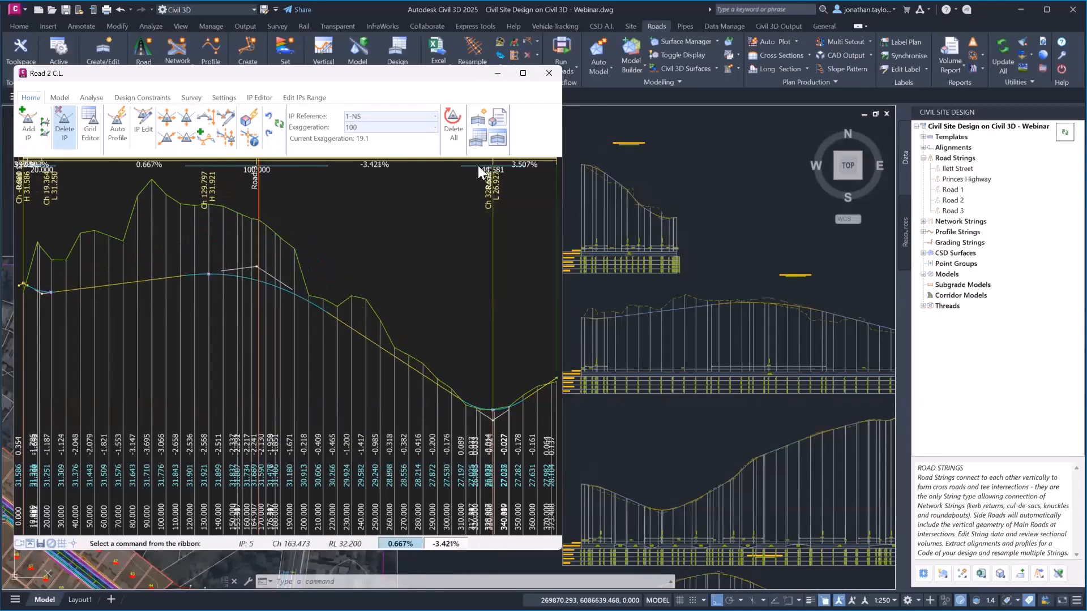
Refresh the Civil 3D profile views with the revised Road 2 grades
right_click(952, 159)
drag(459, 74, 452, 73)
right_click(954, 159)
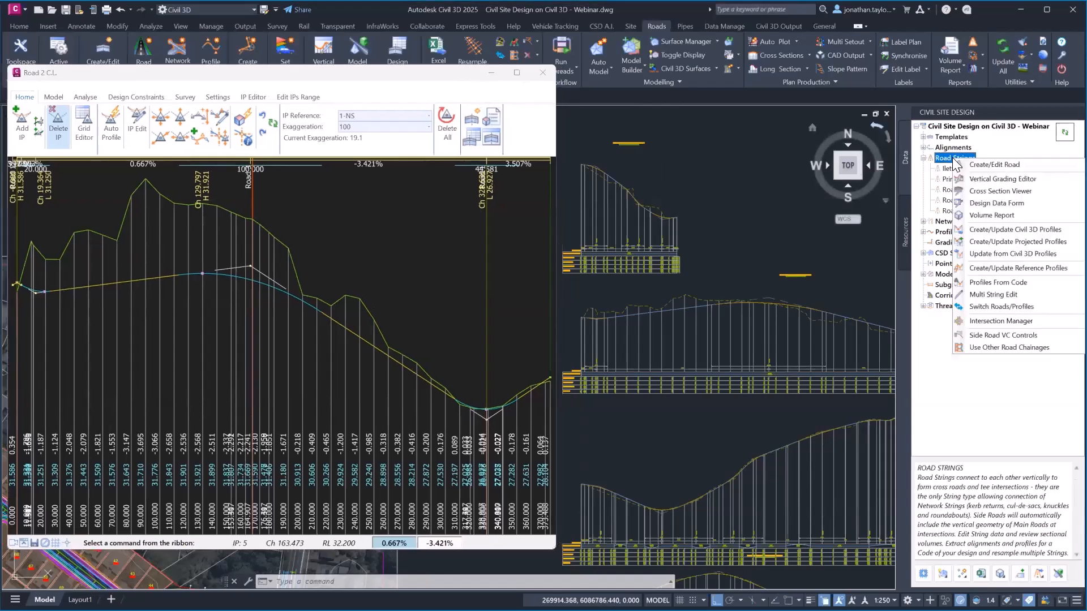
click(985, 242)
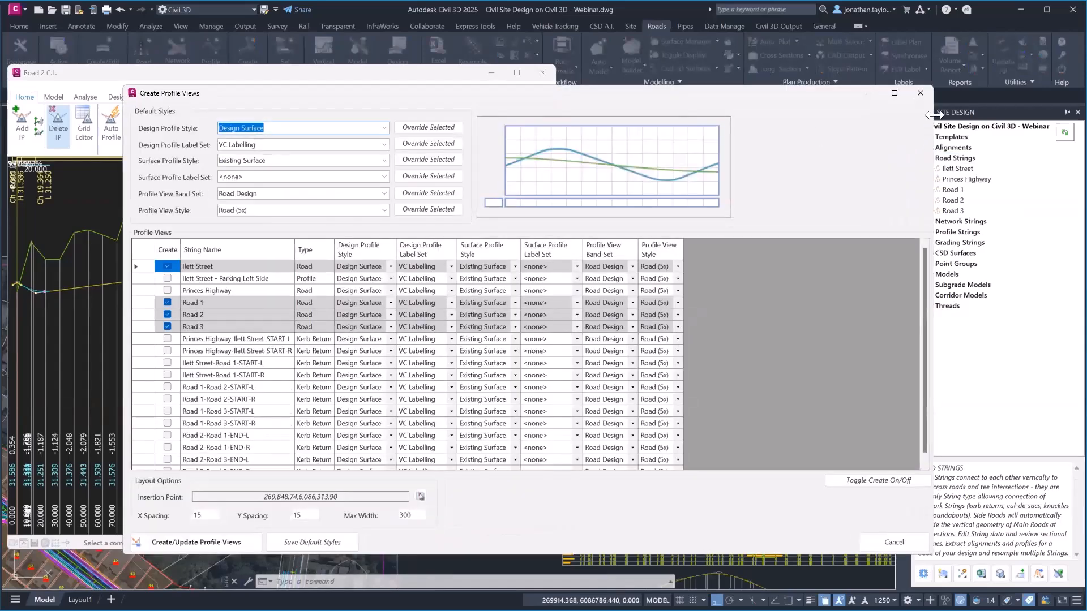
drag(933, 114, 787, 114)
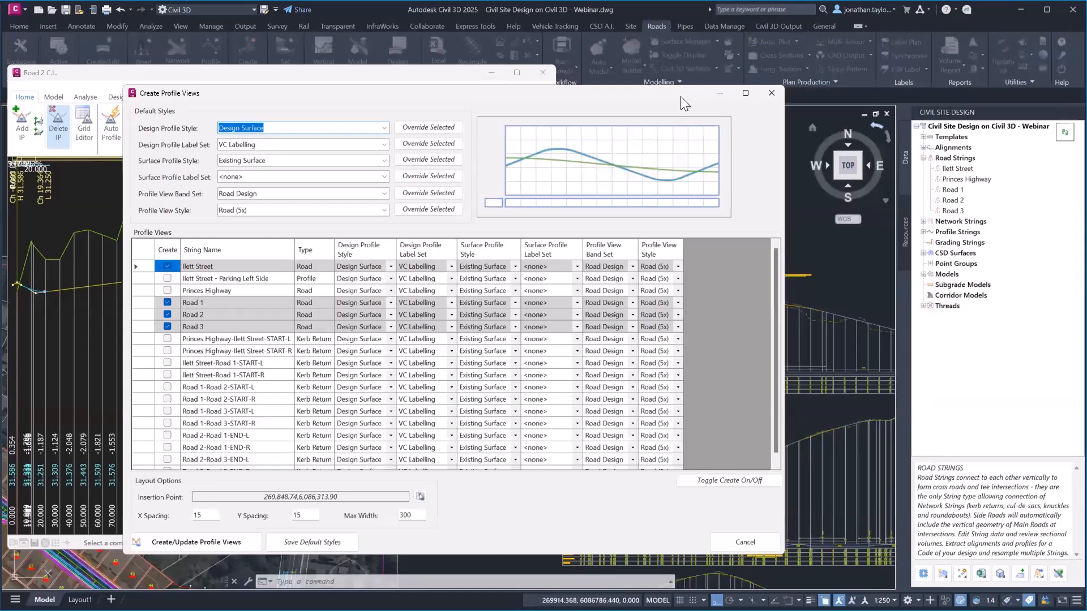
drag(678, 96, 523, 90)
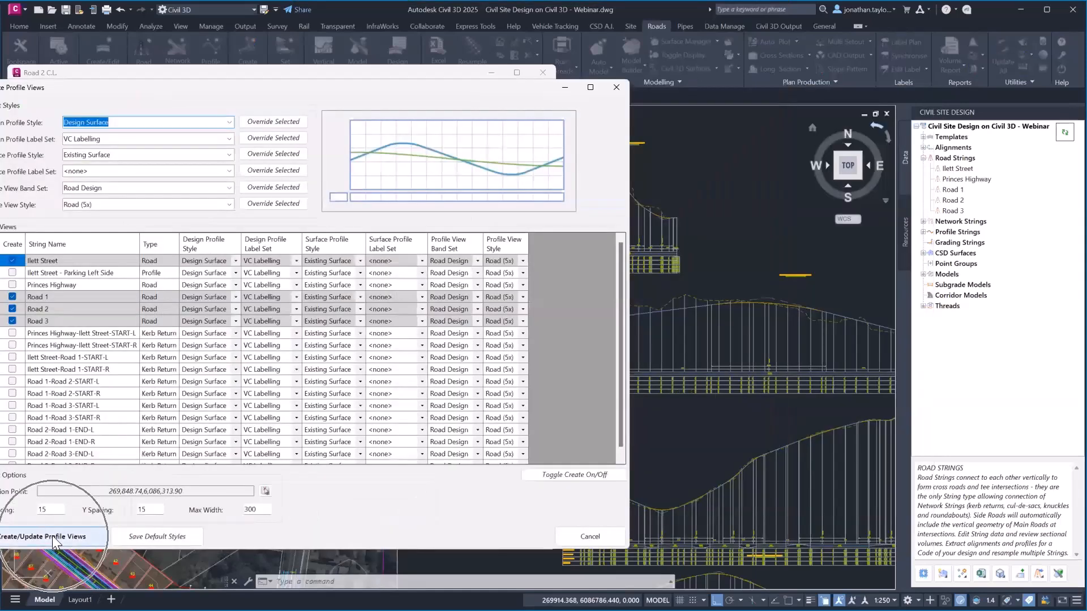
click(55, 539)
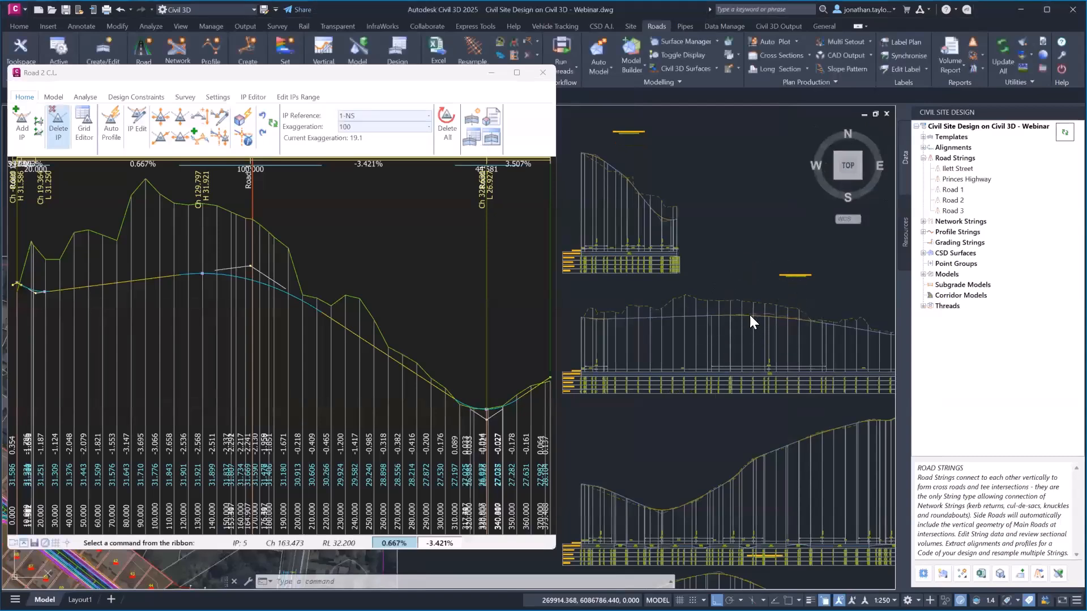
Raise the crest PVI of the Road 2 Civil 3D profile by grip-editing it upward
click(750, 316)
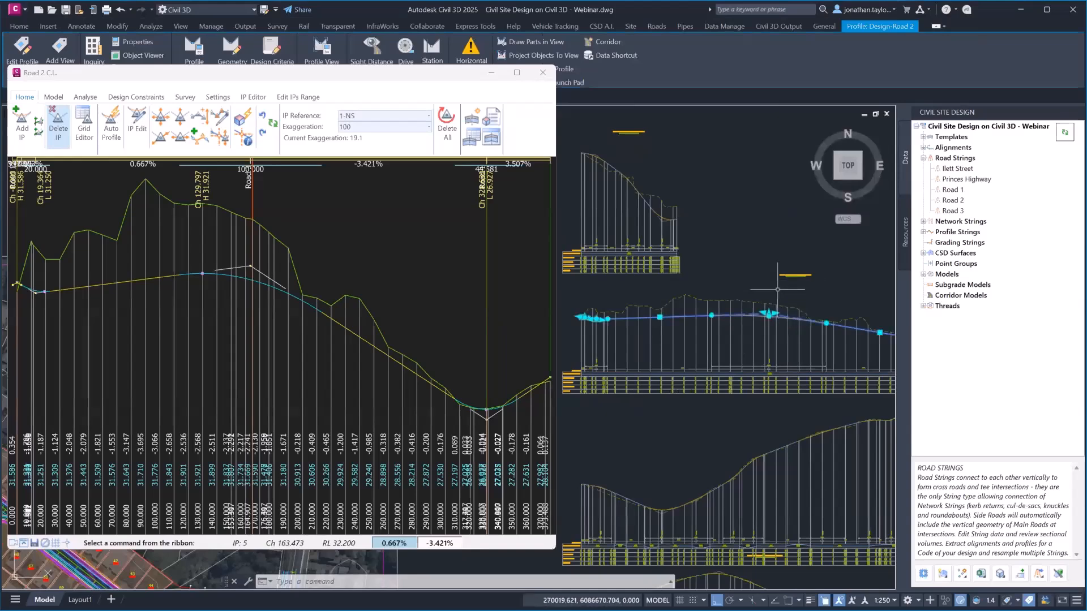
click(769, 314)
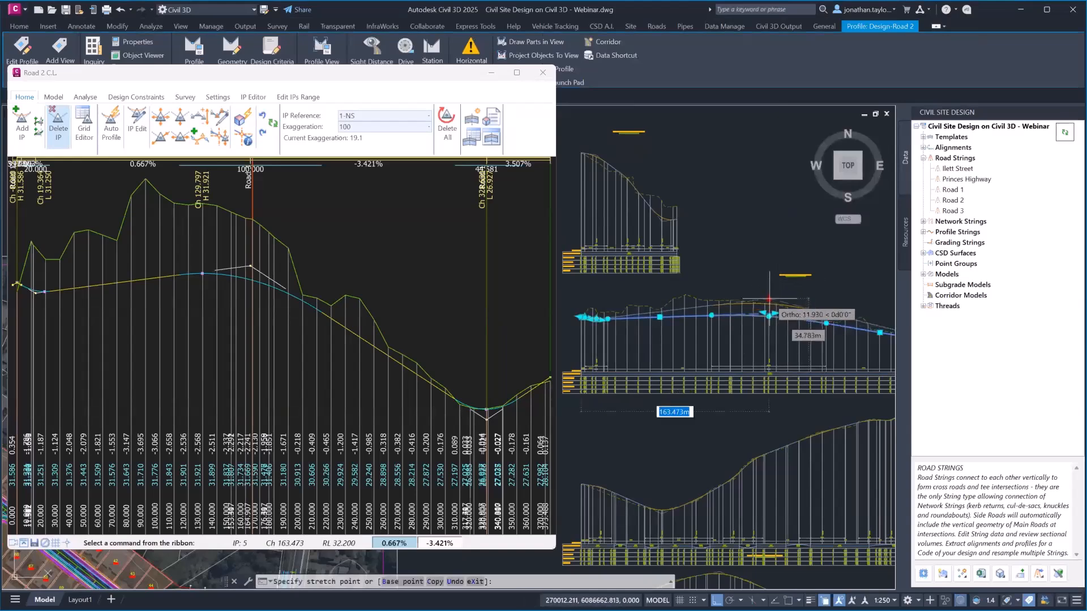
click(768, 290)
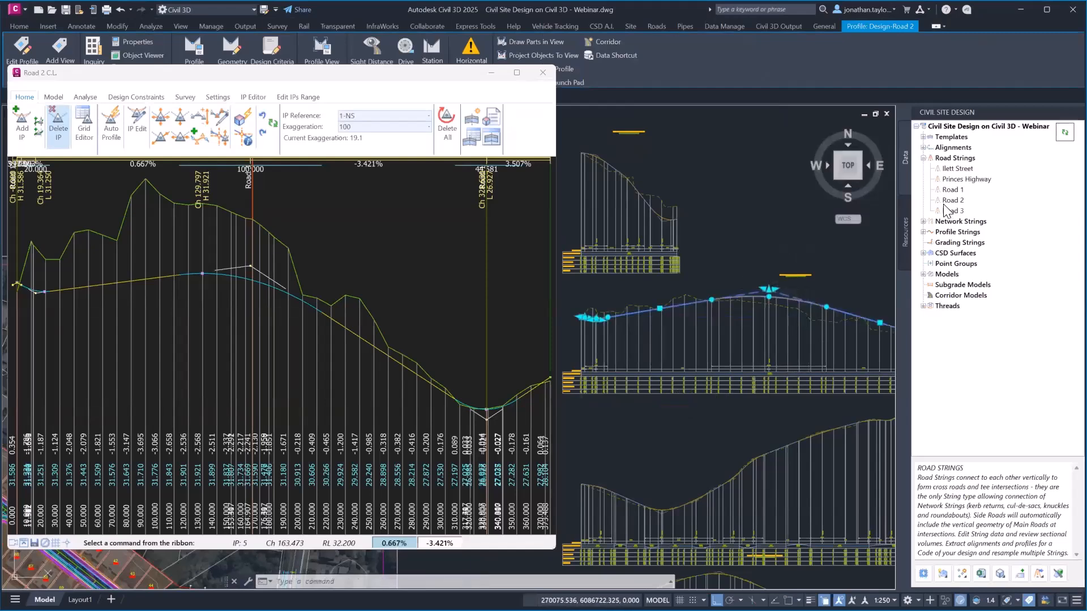
Update Road 2 from the Civil 3D profiles, giving 3.389% and -5.896% grades, and dismiss the warning
right_click(946, 161)
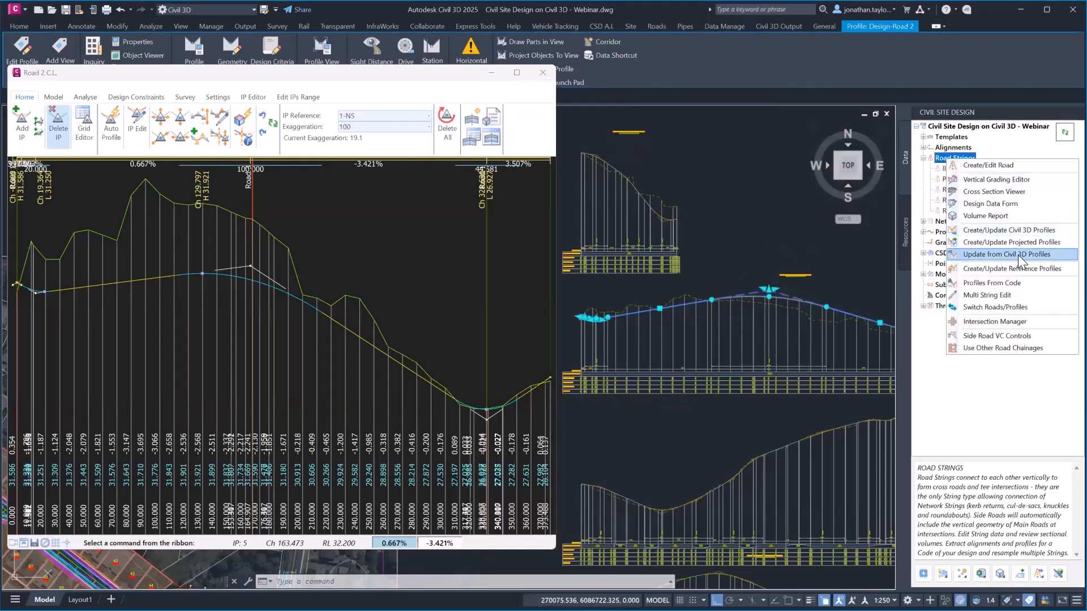
key(ctrl)
click(1017, 255)
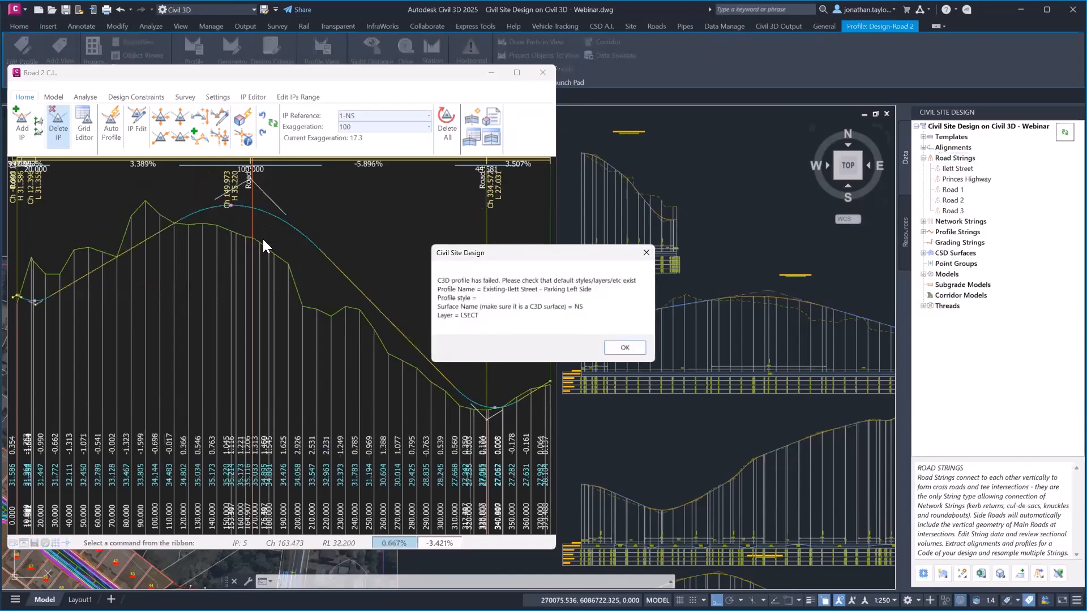
click(622, 346)
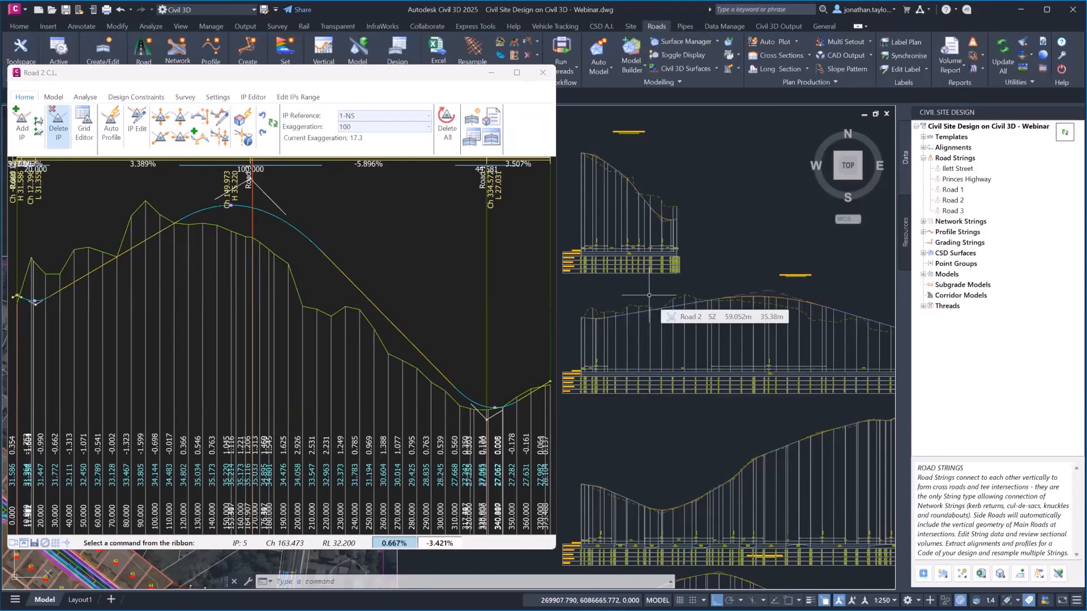
Close the Road 2 profile editor and centre the plan on the Road 2 junction near lot 200
click(548, 72)
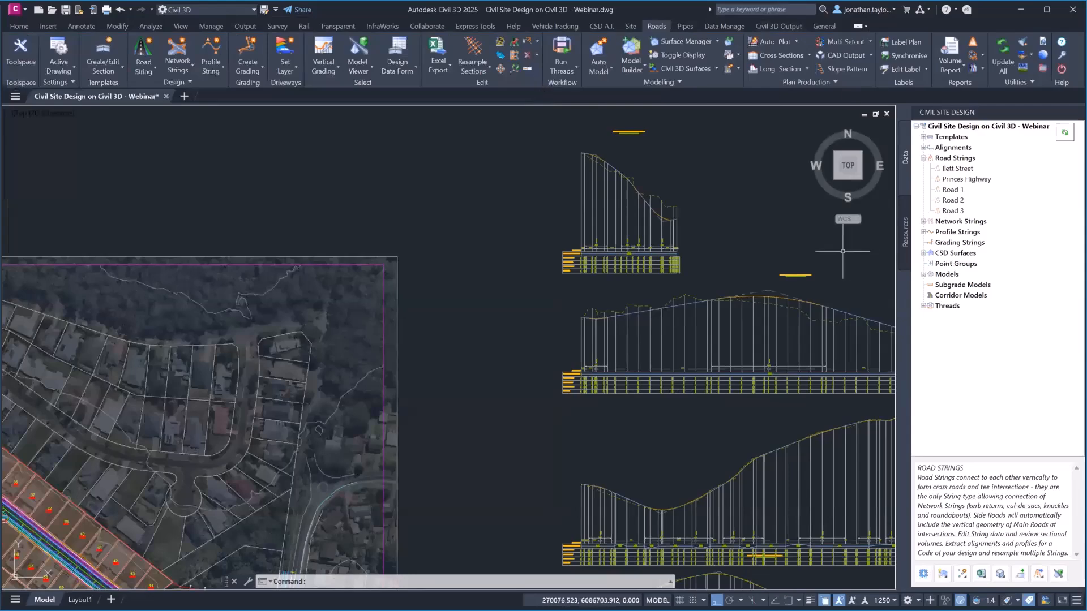
middle_drag(493, 351, 720, 167)
scroll(362, 456, up, 8)
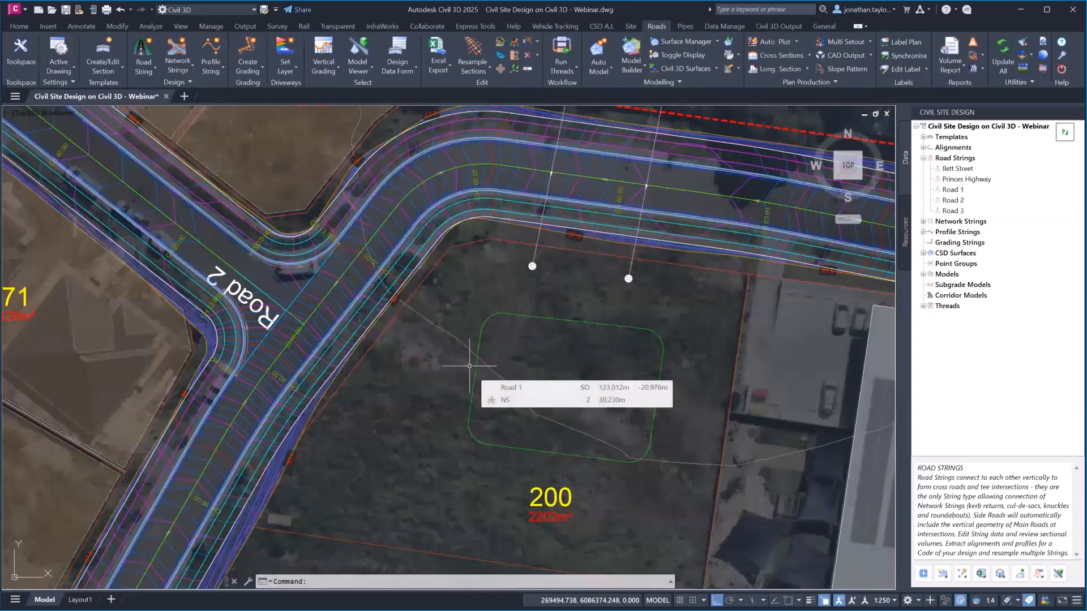
middle_drag(595, 365, 132, 317)
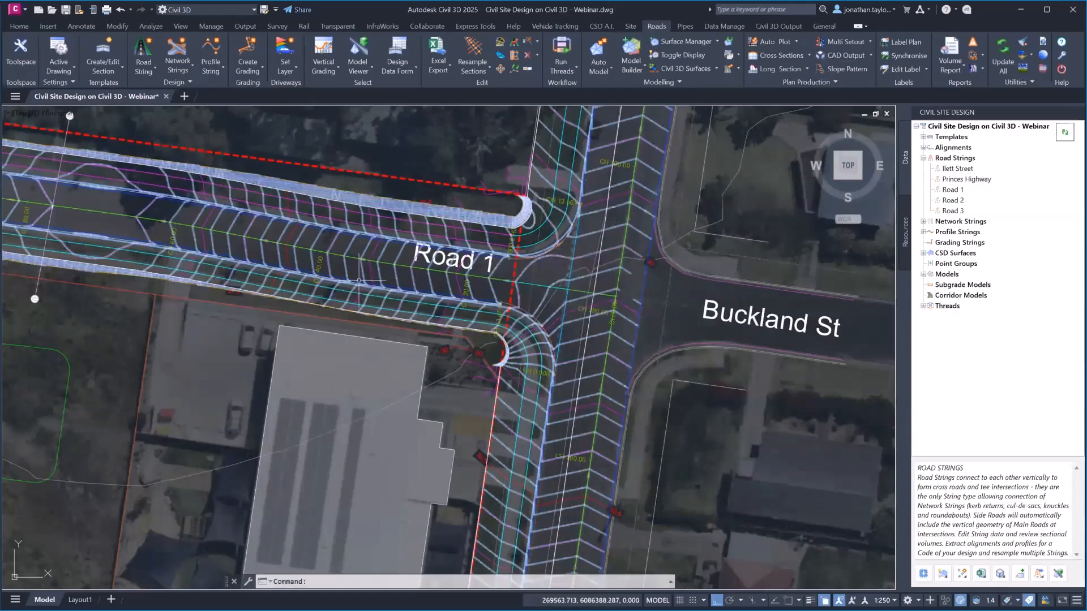
middle_drag(422, 292, 863, 300)
middle_drag(454, 369, 733, 313)
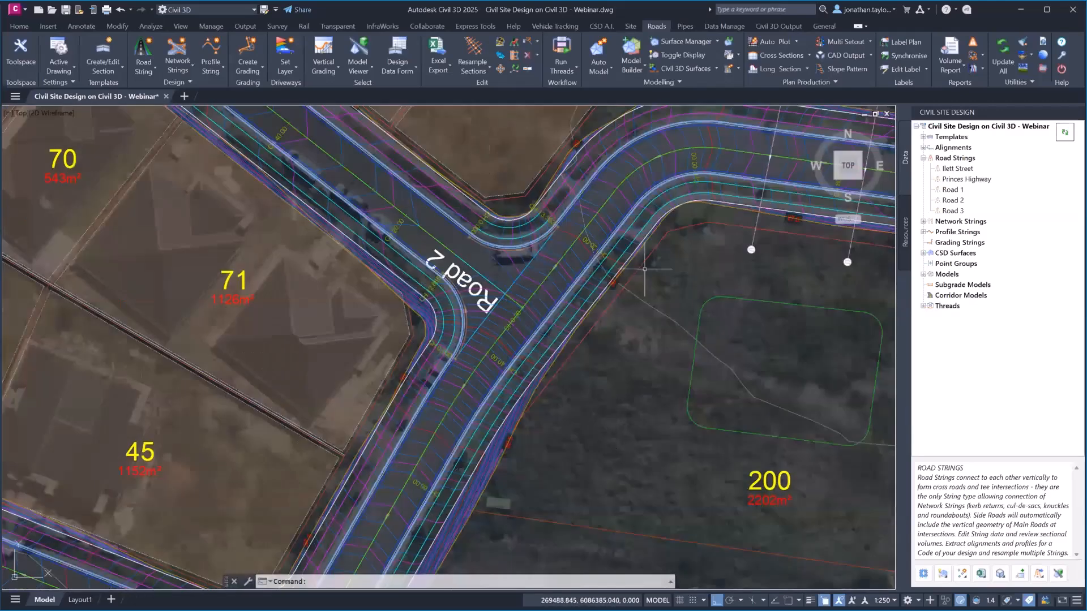
mouse_move(603, 369)
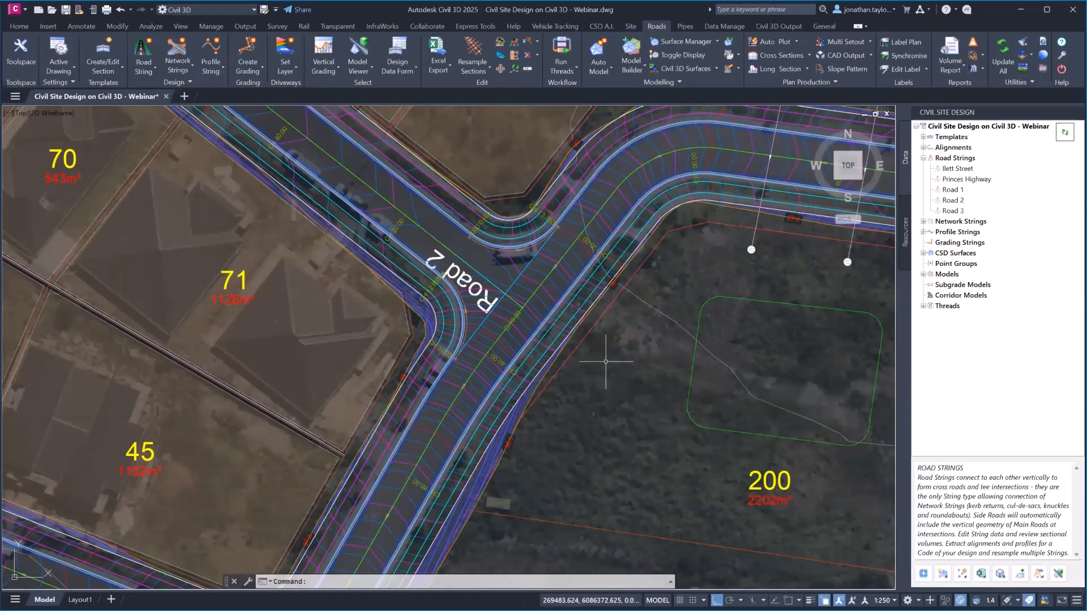
mouse_move(632, 349)
middle_down()
mouse_move(566, 356)
mouse_move(538, 343)
middle_up()
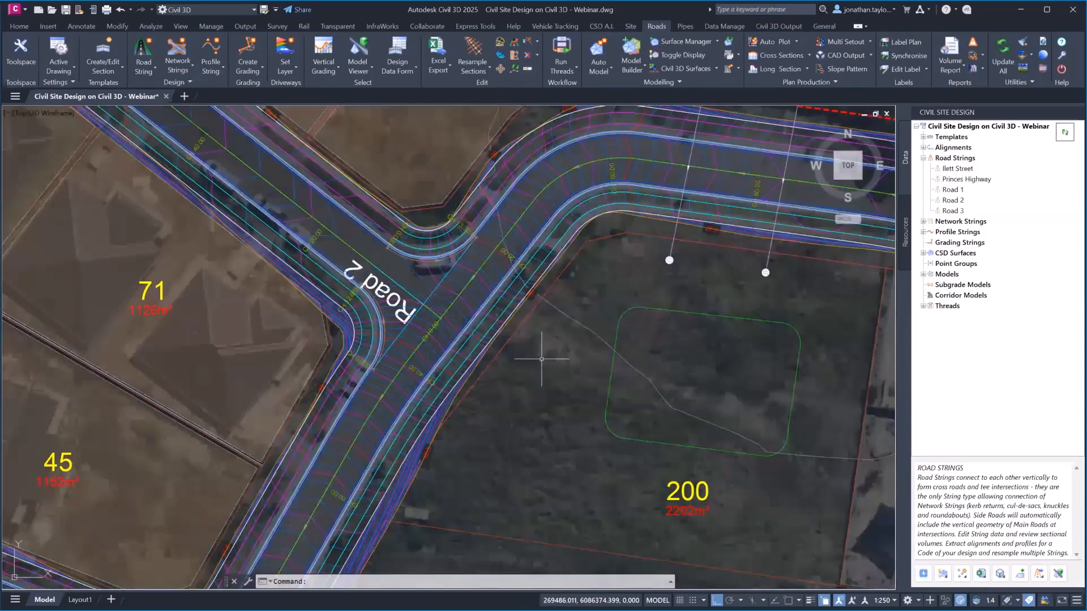
Bring up the Road Strings actions and point to Intersection Manager
right_click(955, 159)
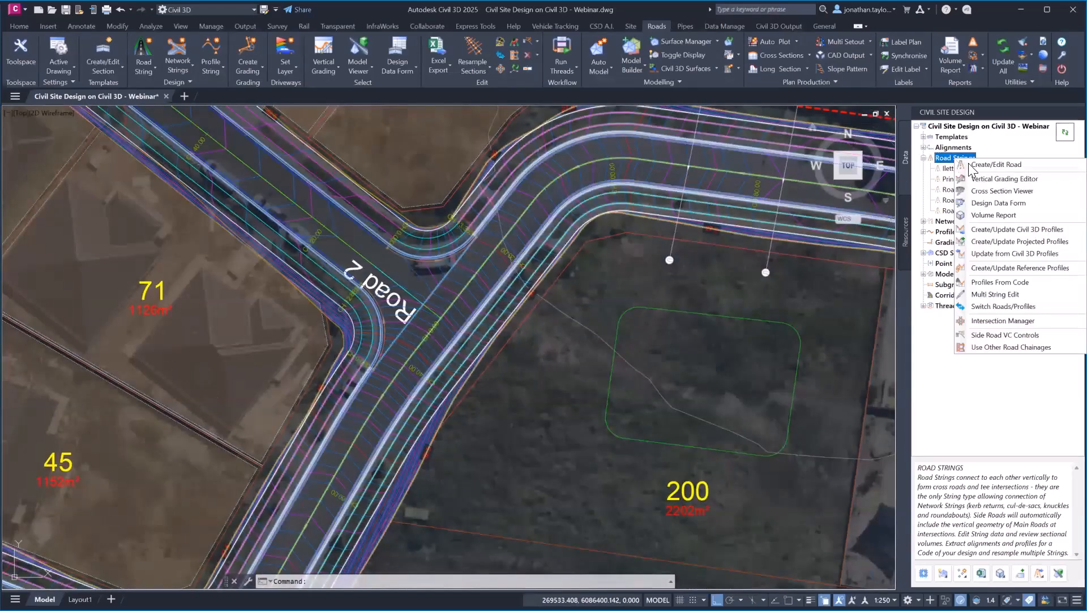
click(1007, 327)
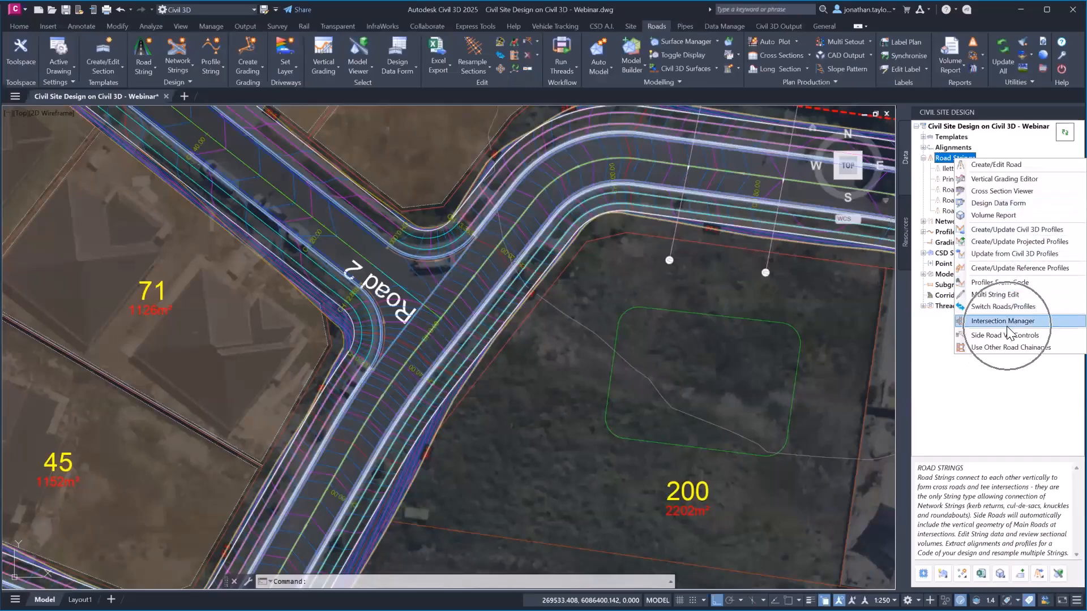
key(ctrl)
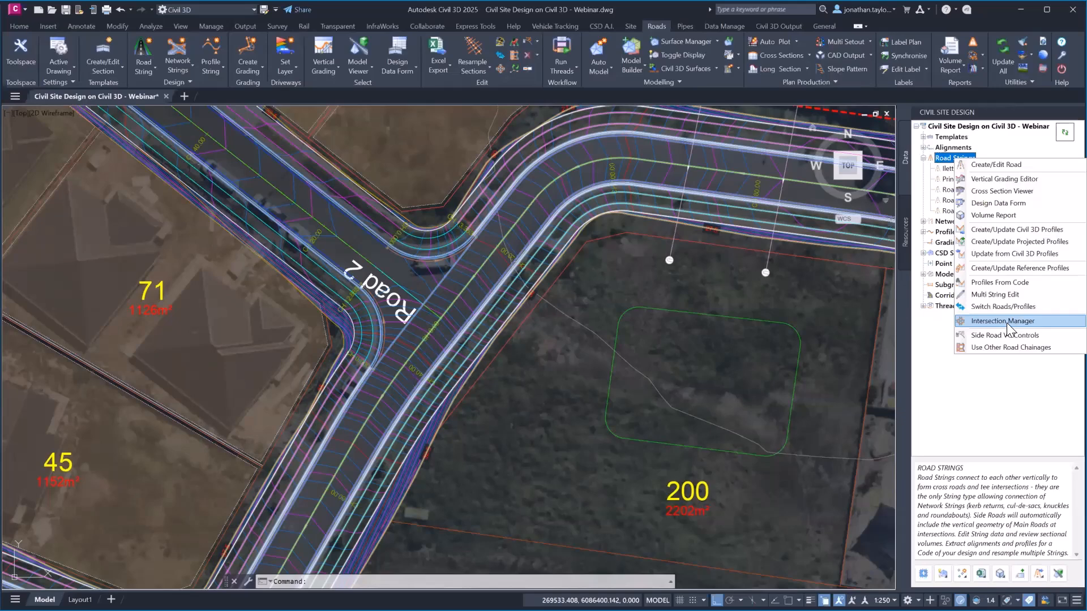
Open Intersection Manager on the Road 1 / Road 2 junction picked in the drawing
click(1007, 324)
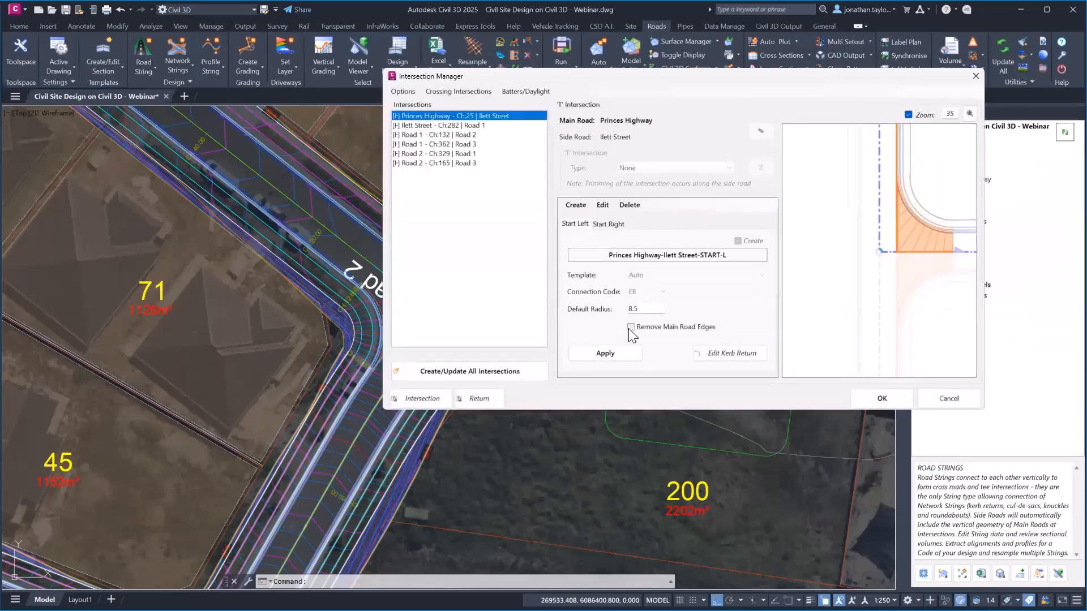
middle_drag(299, 308, 125, 308)
scroll(242, 351, up, 2)
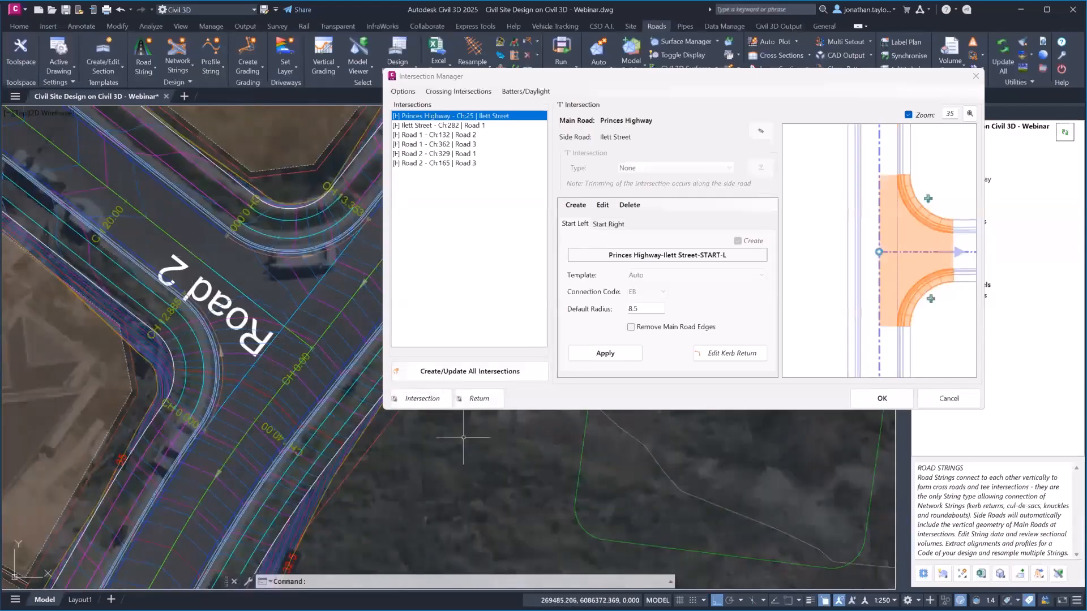
click(414, 398)
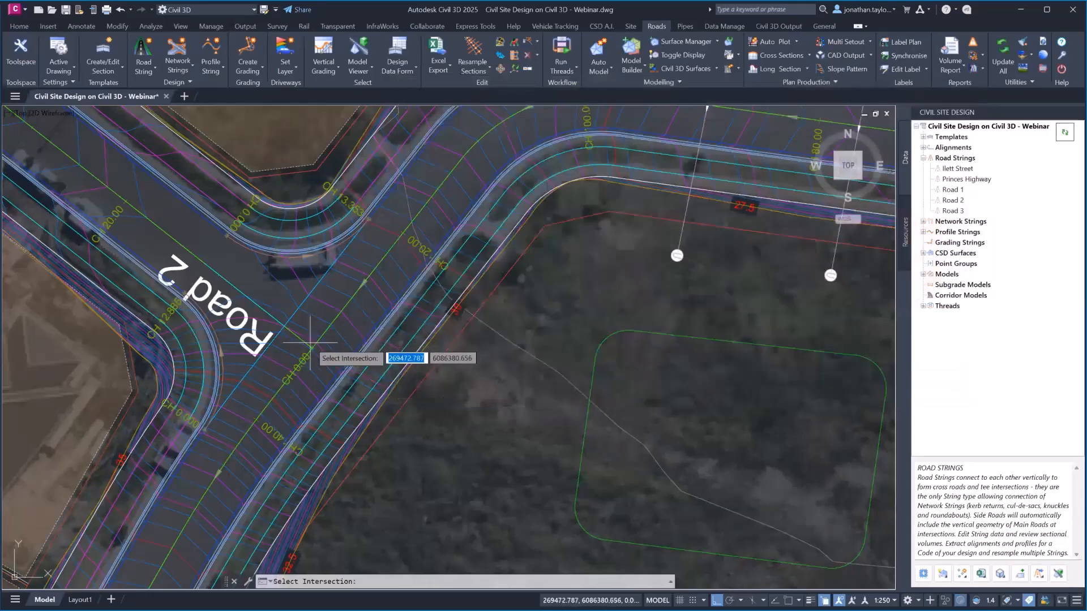
click(310, 342)
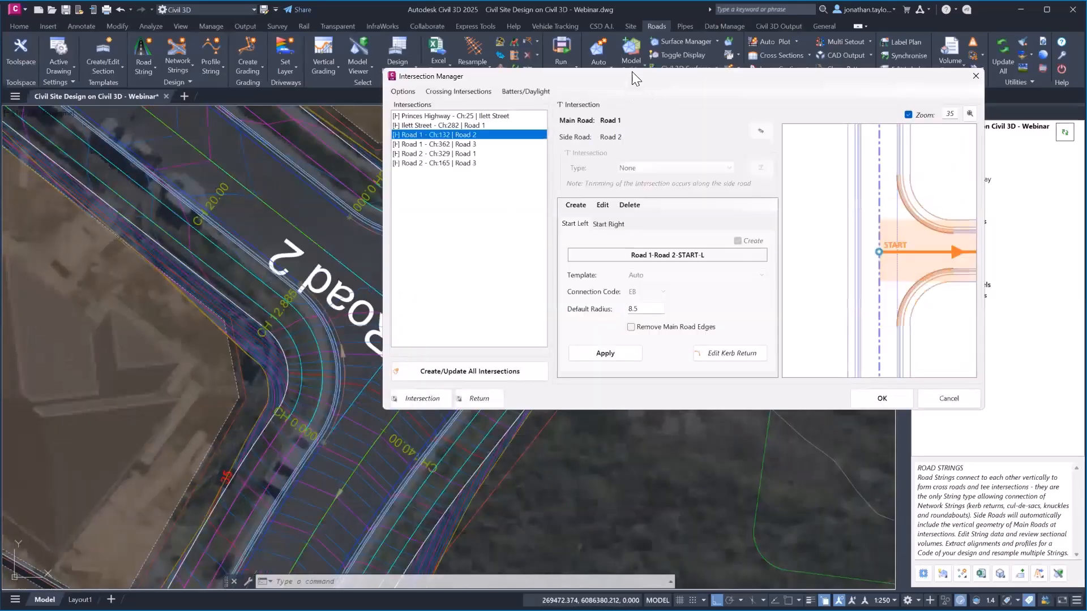
Hide the aerial image and open the Road 1-Road 2-START-R kerb return (radius 8.5) for editing
drag(640, 86, 740, 96)
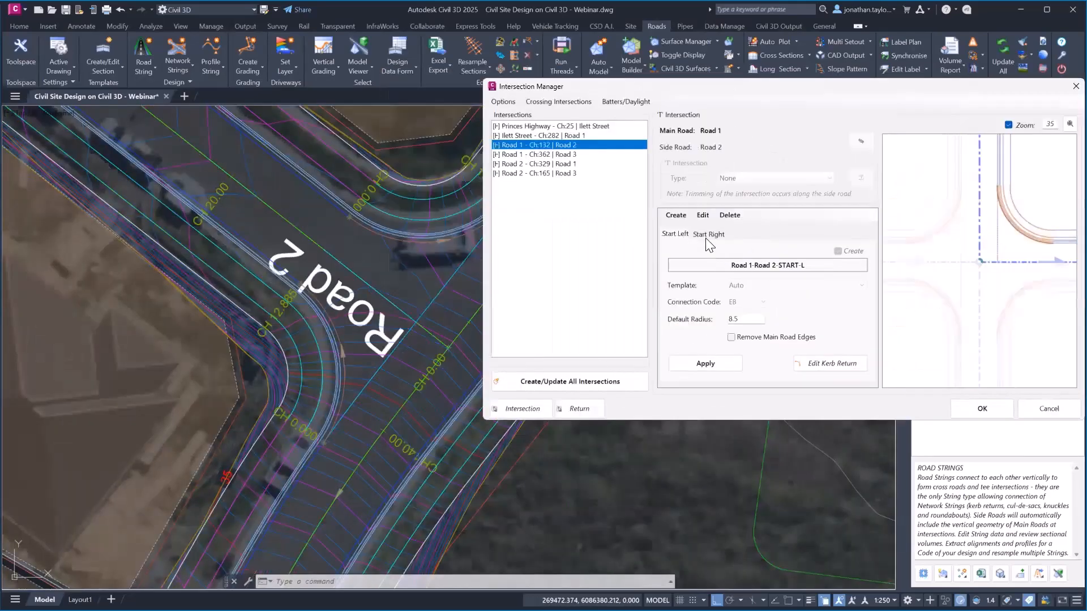
scroll(493, 454, down, 4)
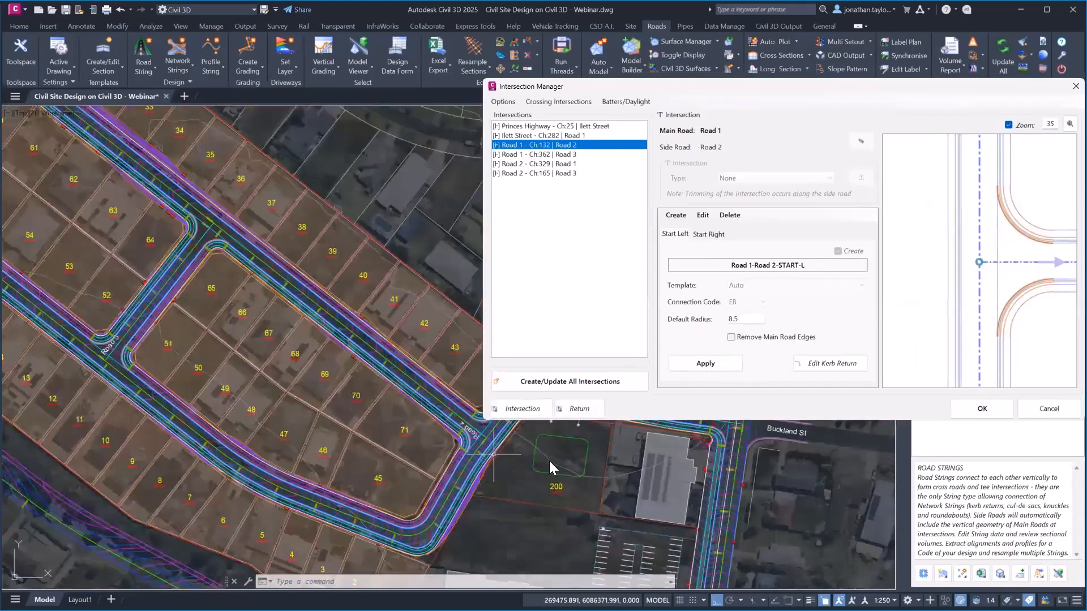
scroll(718, 495, down, 2)
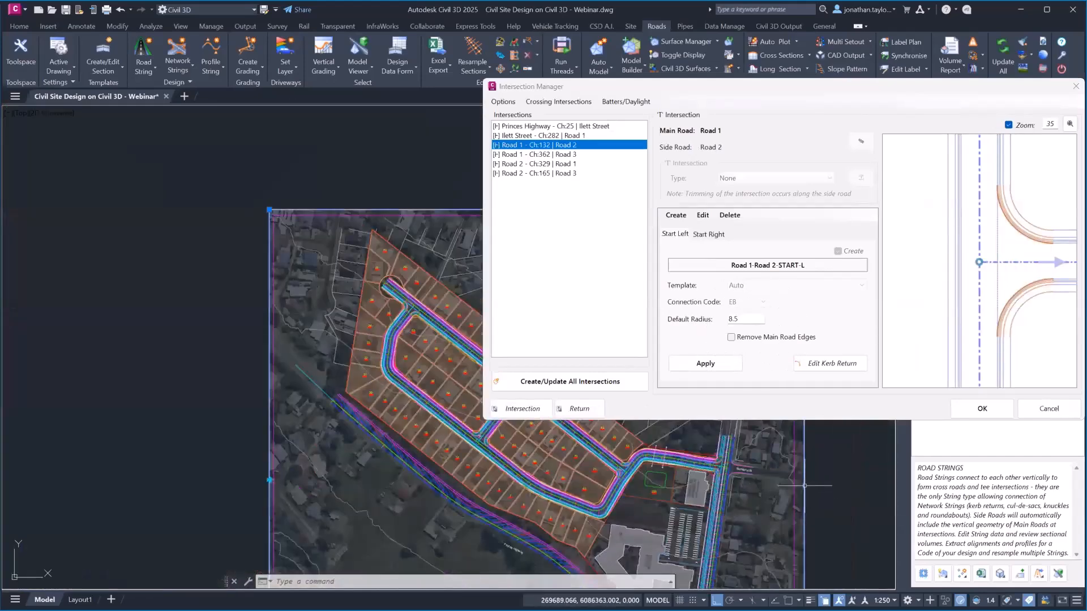
click(804, 495)
click(191, 70)
scroll(562, 478, up, 5)
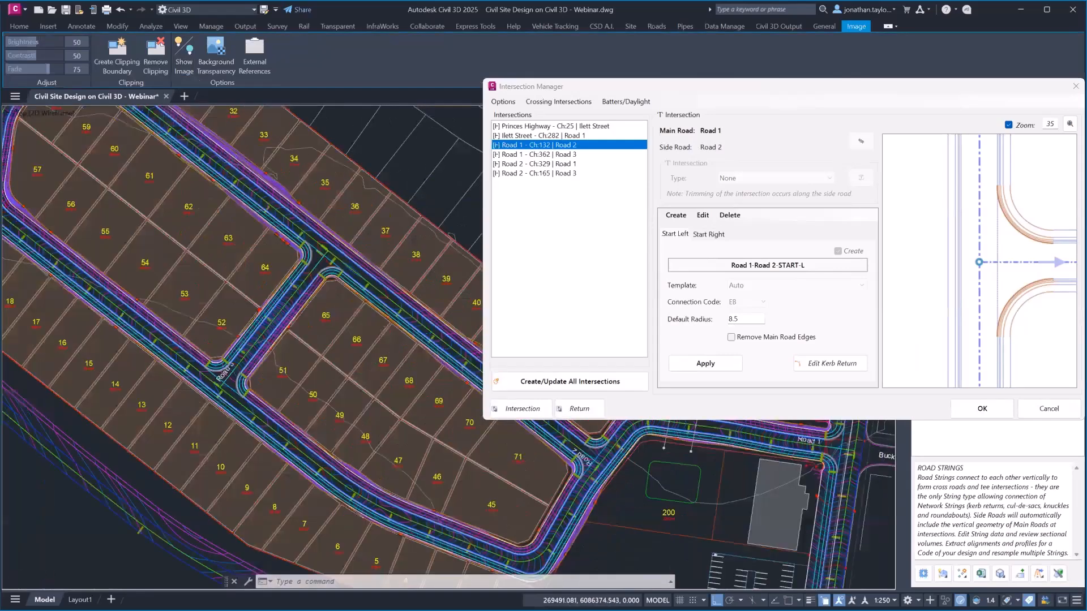
scroll(562, 478, up, 5)
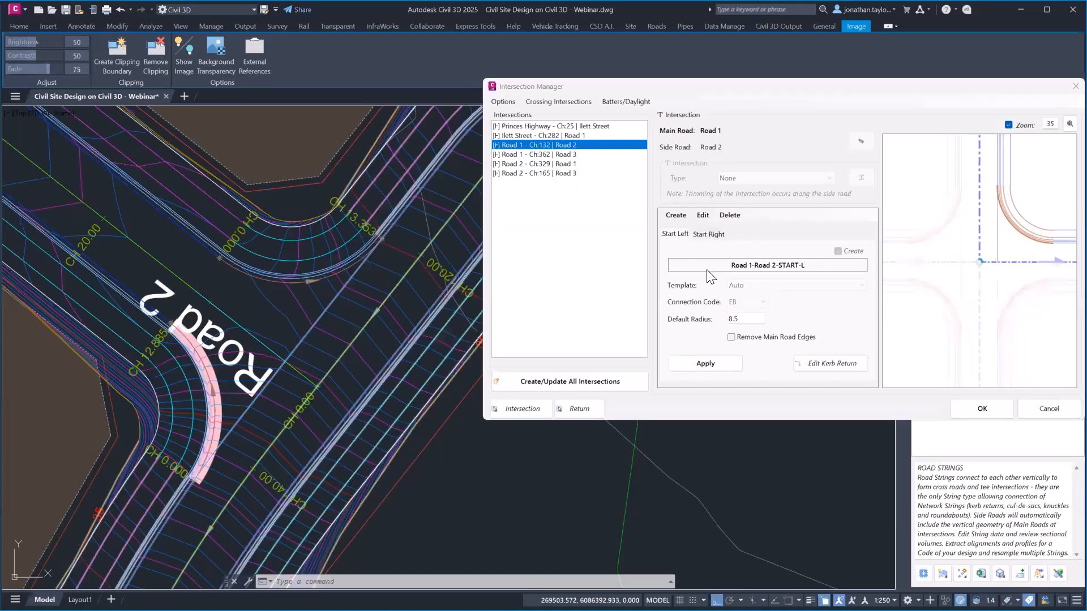
click(708, 235)
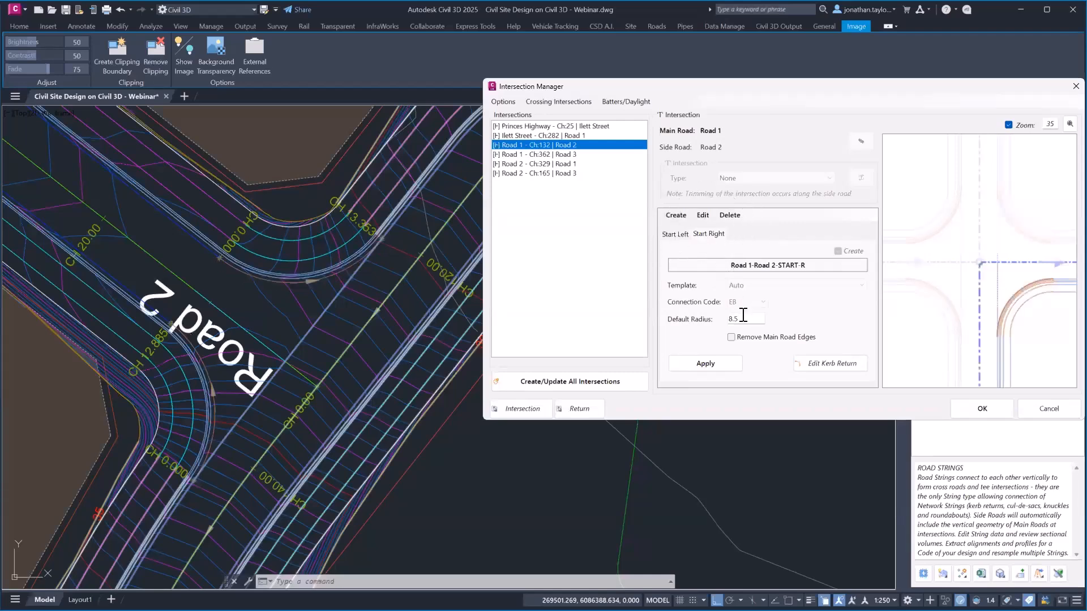
click(835, 366)
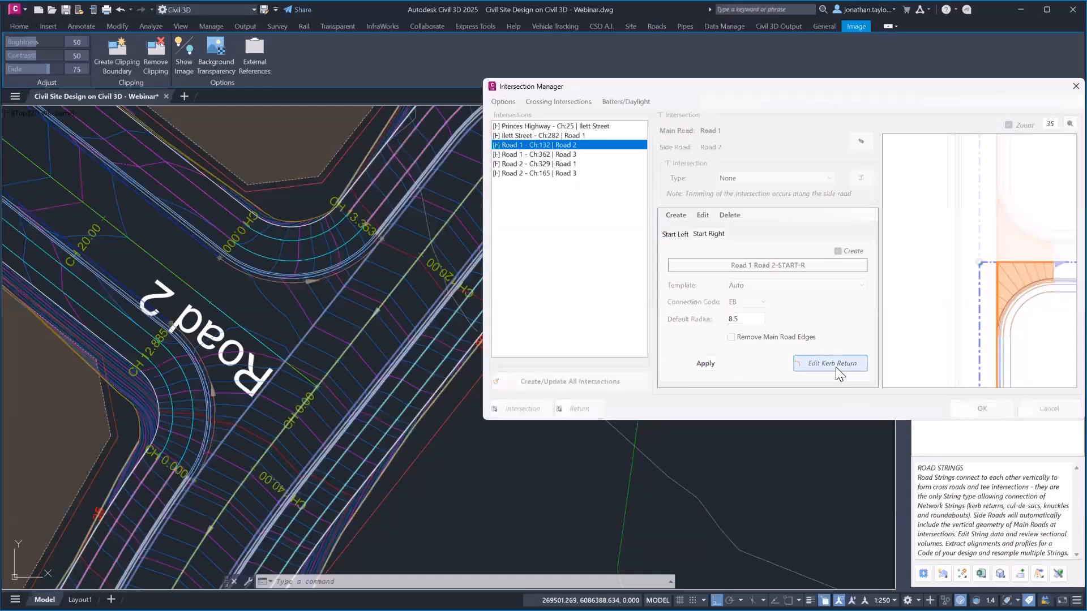
Close the kerb definition settings and apply a 7.5 default radius to the Road 1-Road 2 START-R kerb return
drag(783, 135, 691, 91)
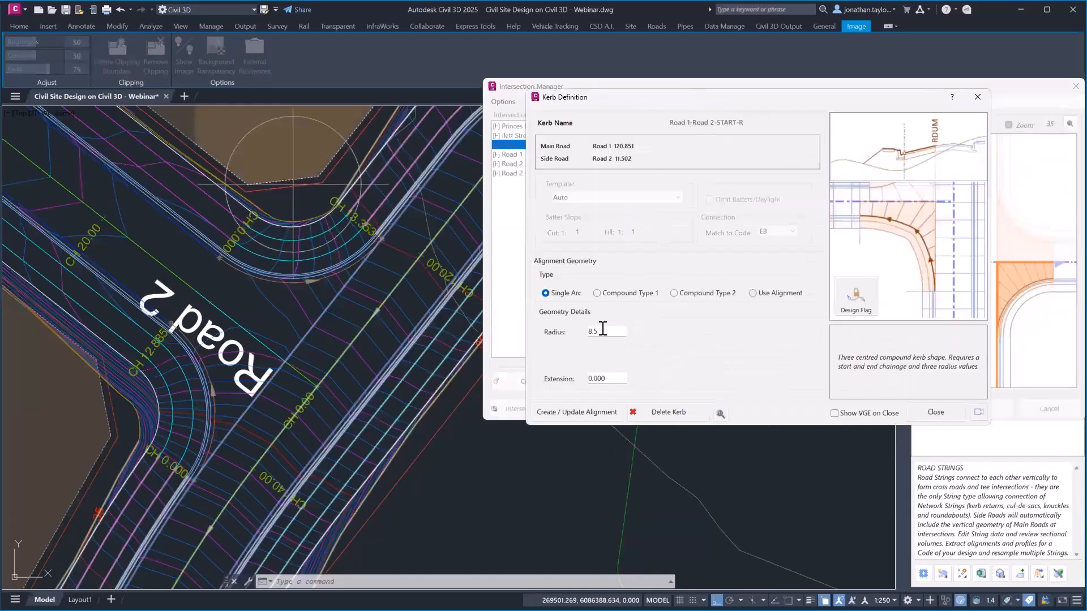
drag(601, 331, 548, 328)
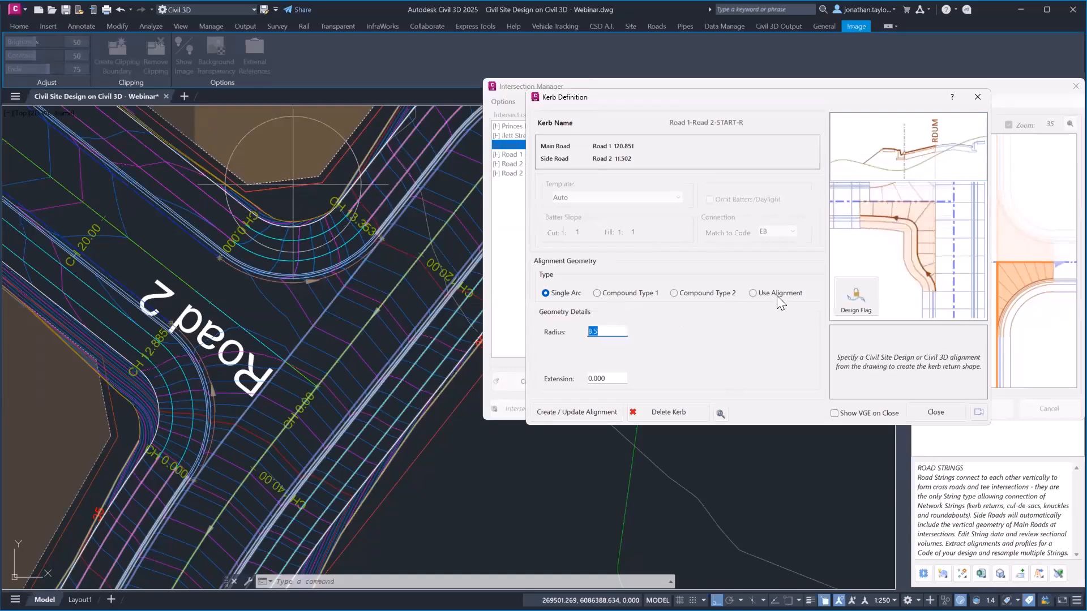
click(935, 412)
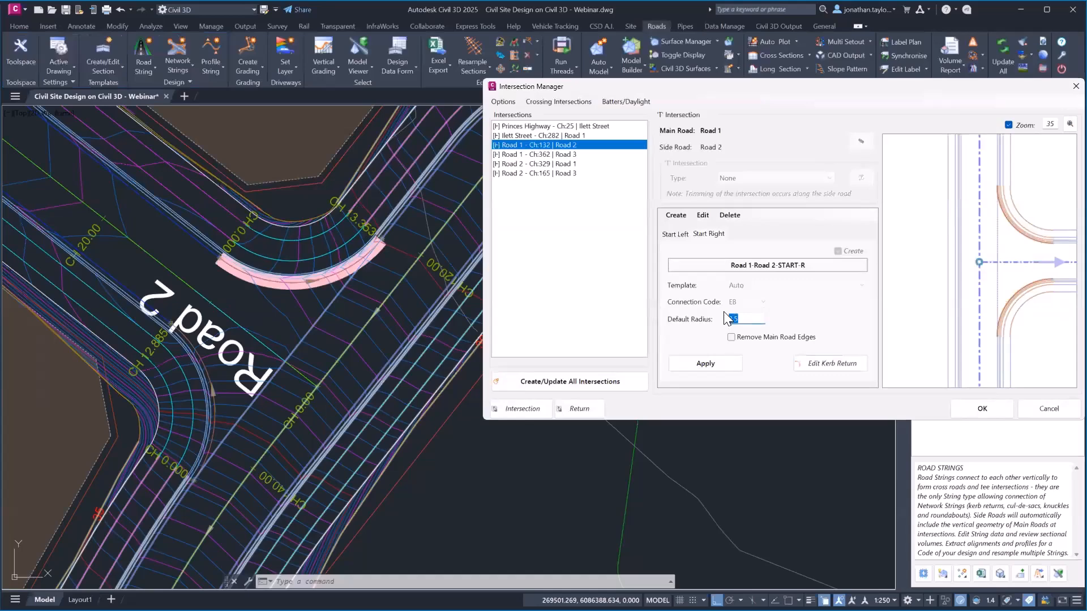
click(705, 364)
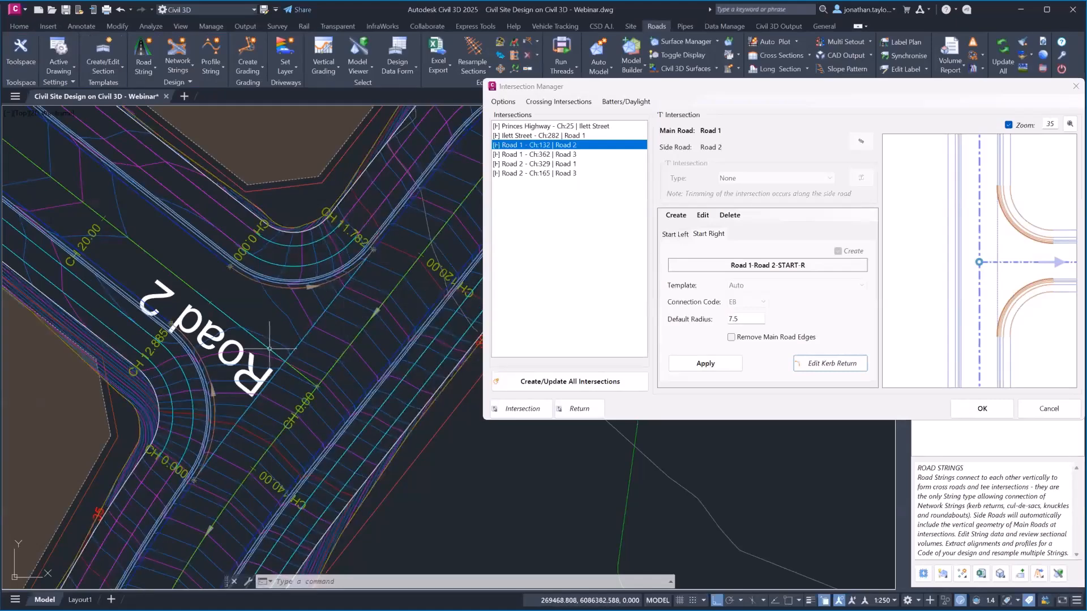
middle_drag(343, 351, 368, 312)
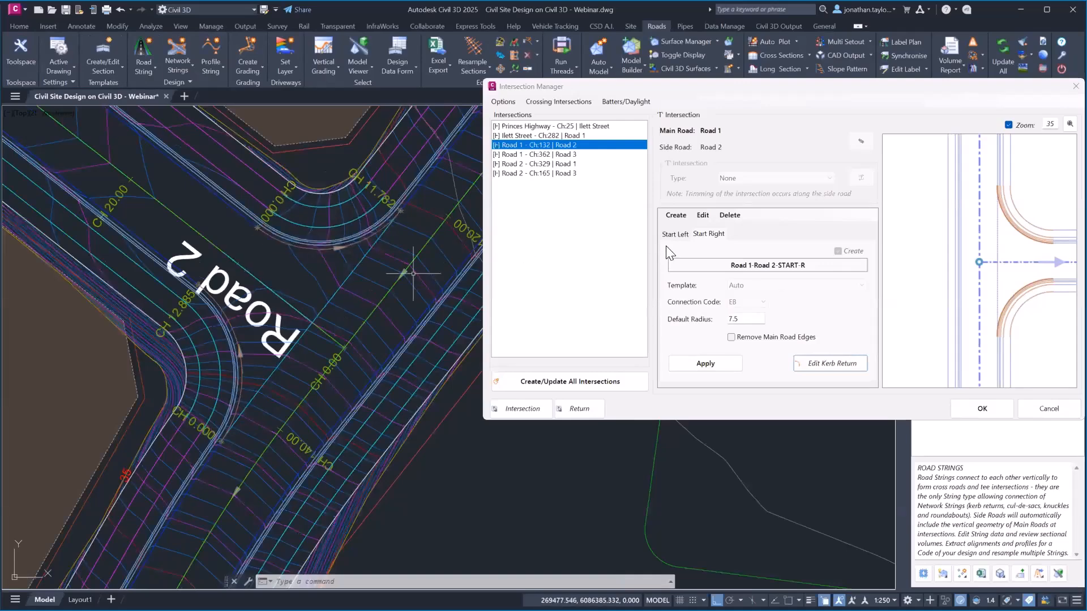
Set the junction's kerb returns to remove the main road edge
click(702, 215)
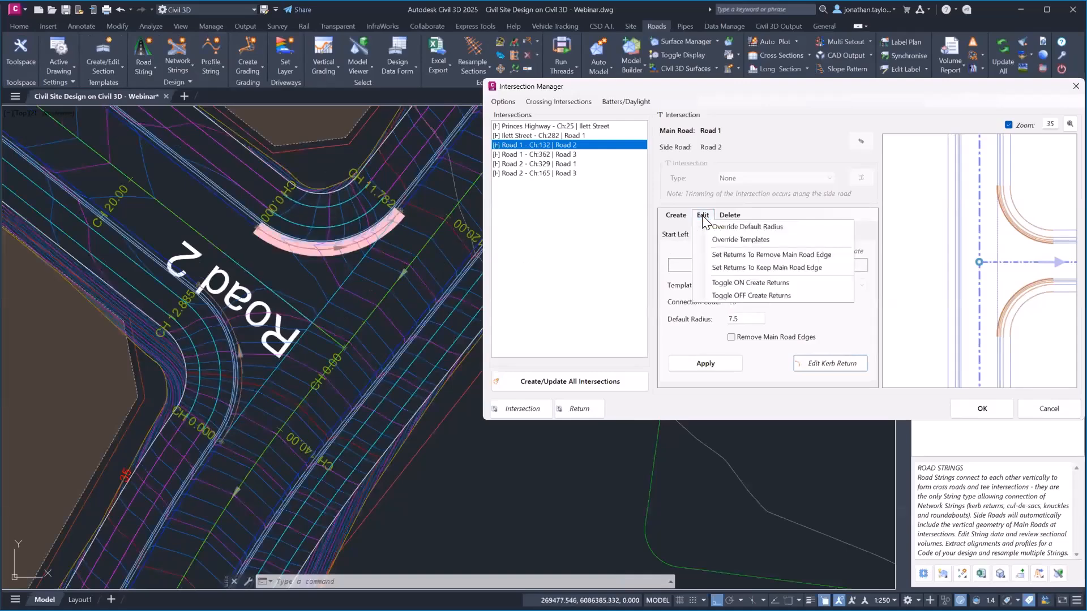
click(744, 255)
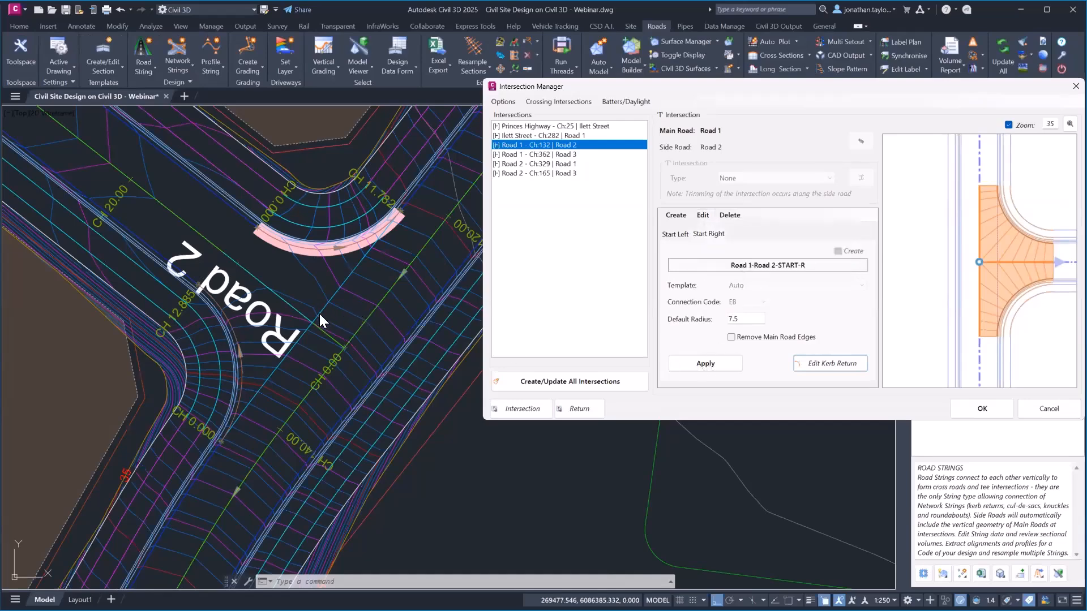
key(ctrl)
key(ctrl)
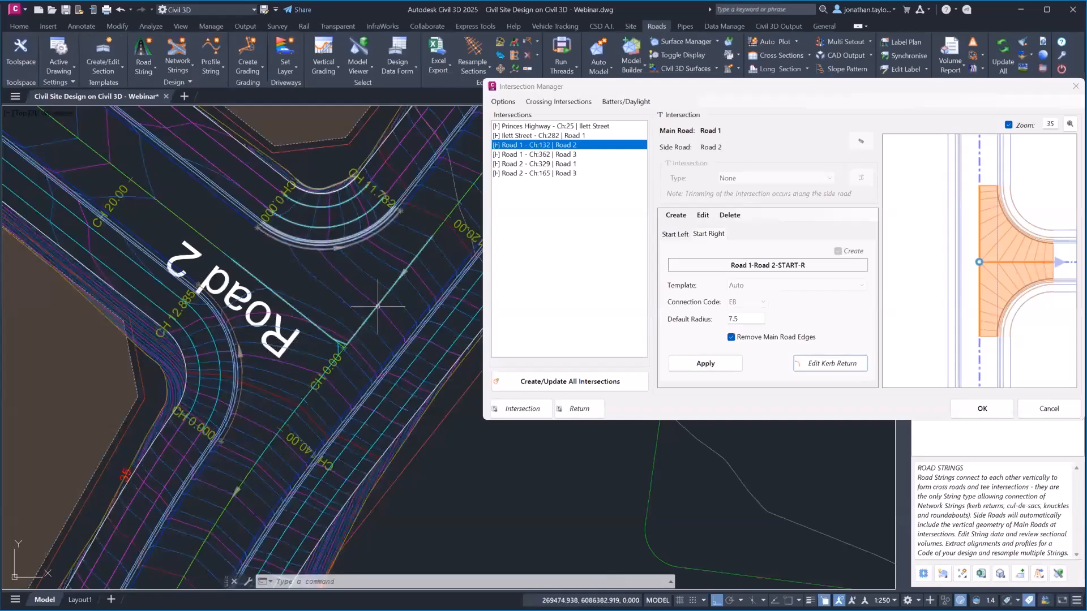
Delete the leftover grading block and close Intersection Manager with OK
click(359, 315)
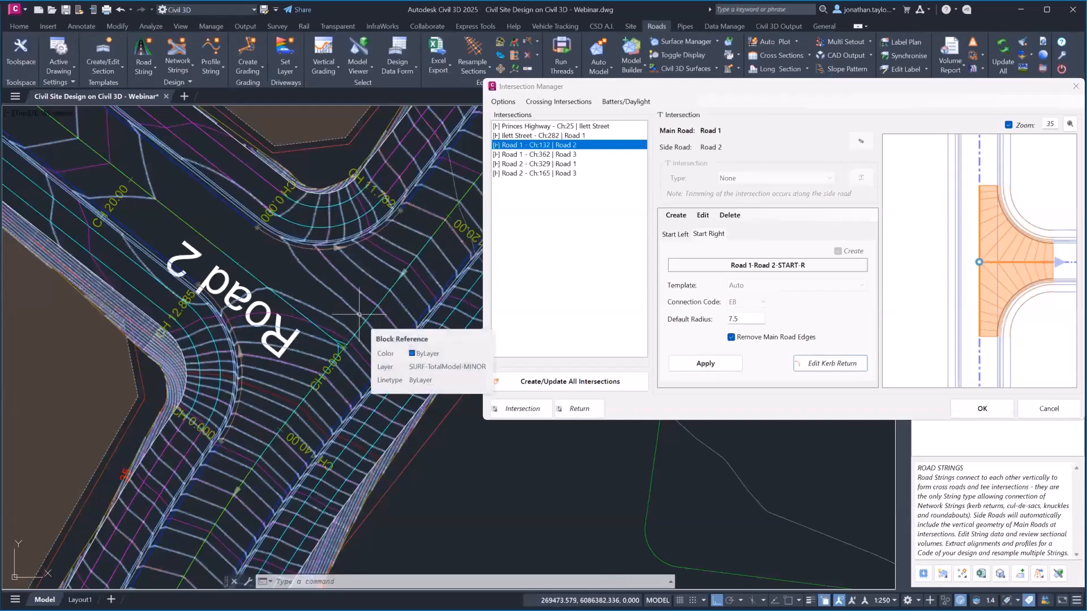
key(Delete)
click(1074, 86)
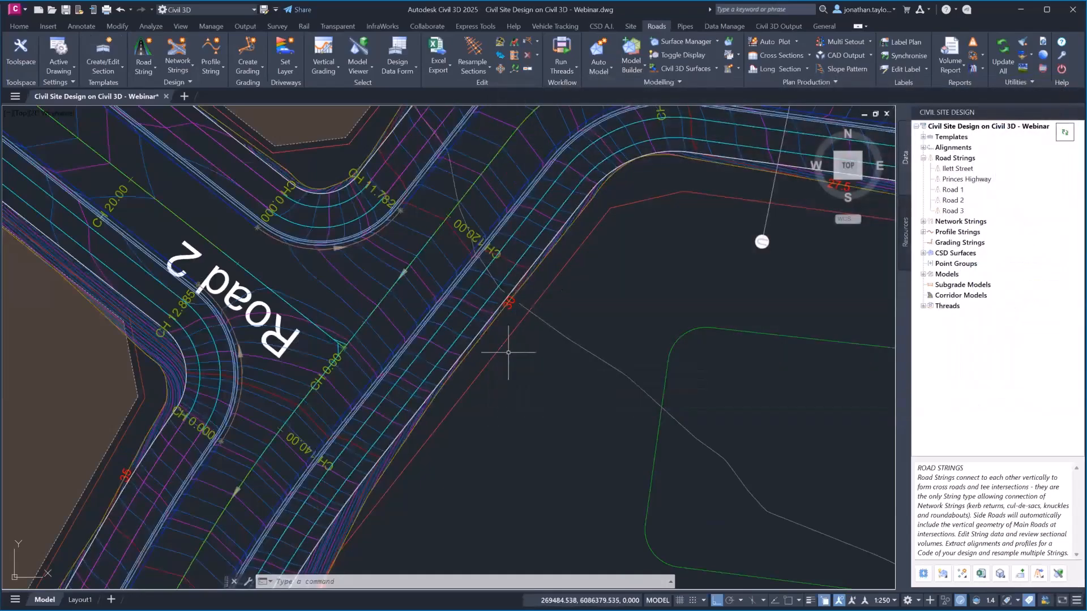
Pan to the road end by lots 74 and 26 and start the Cul-de-sacs command under Network Strings
scroll(503, 354, down, 2)
scroll(508, 353, down, 4)
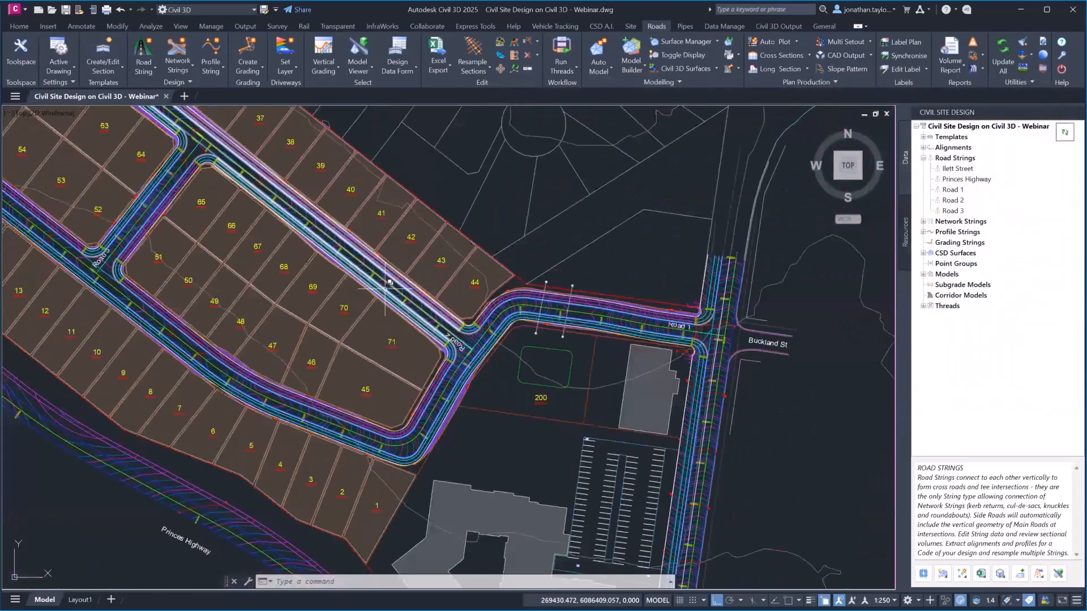
scroll(514, 387, up, 2)
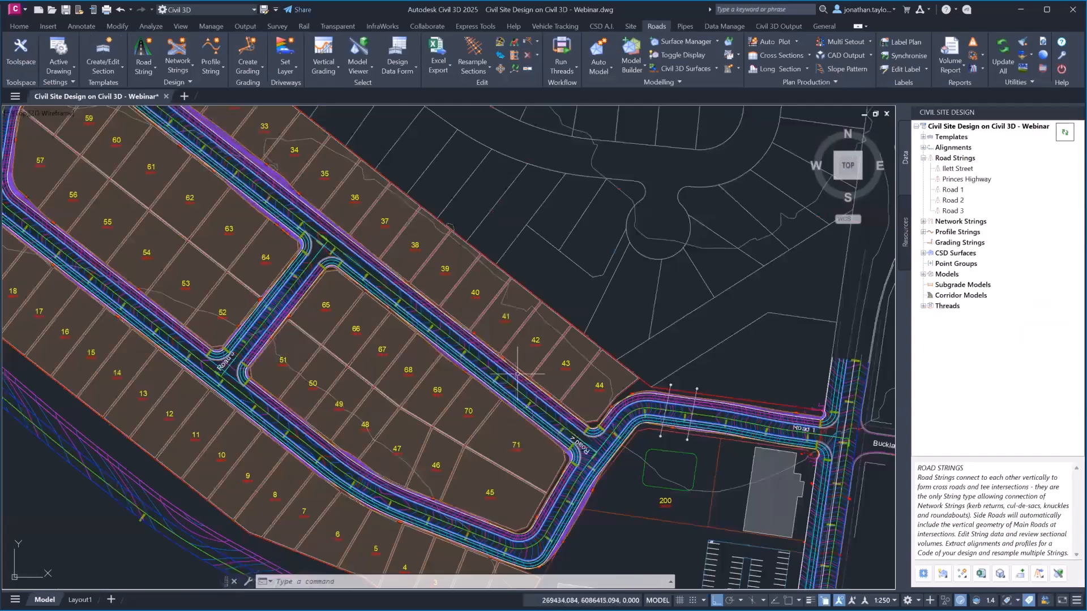
middle_drag(326, 241, 590, 496)
scroll(326, 276, up, 6)
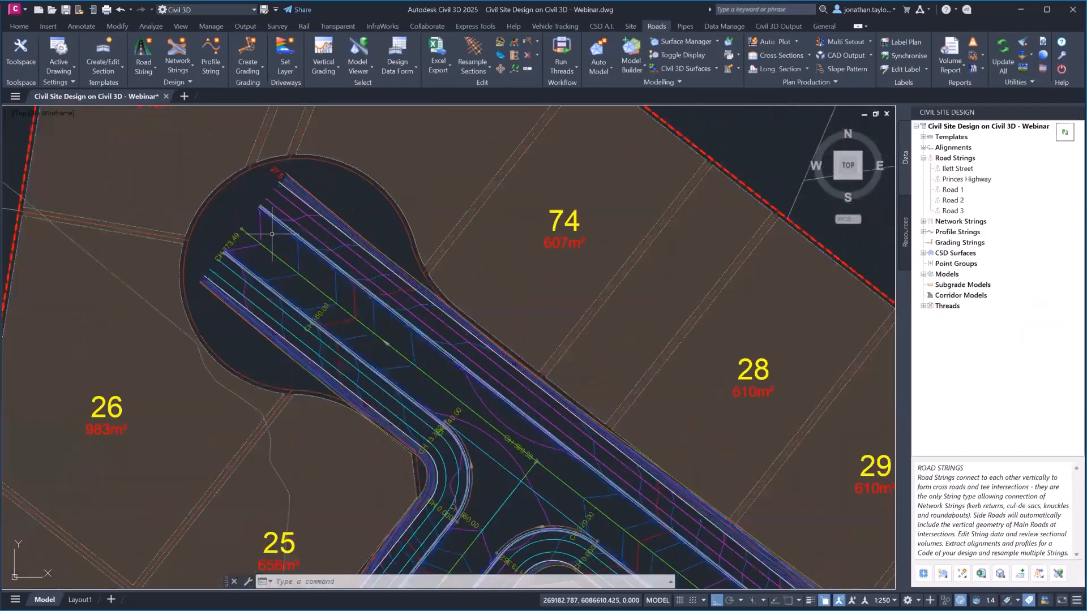
scroll(432, 261, down, 2)
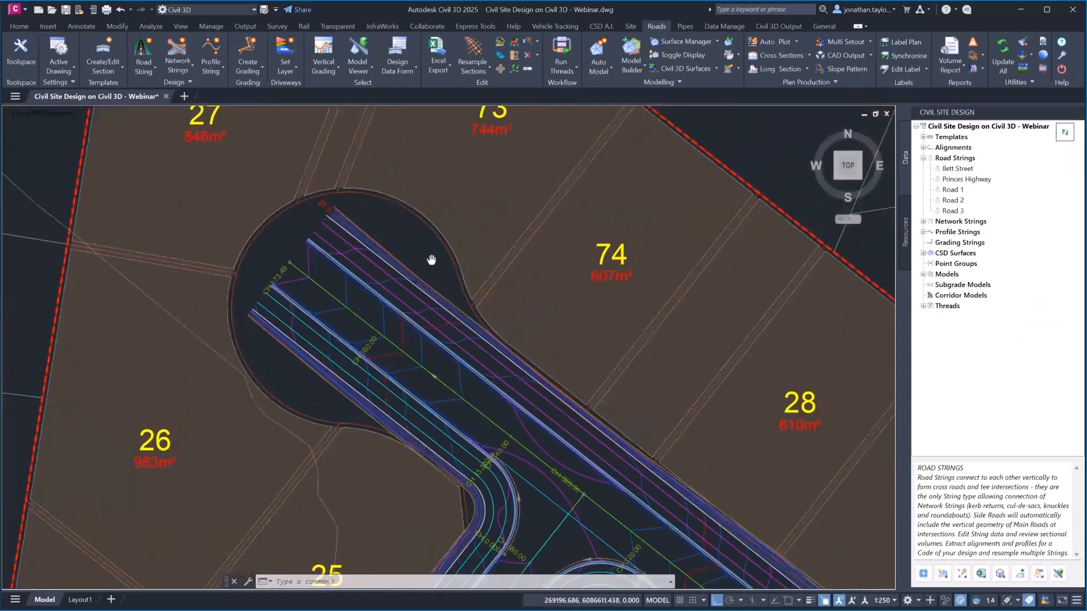
mouse_move(431, 261)
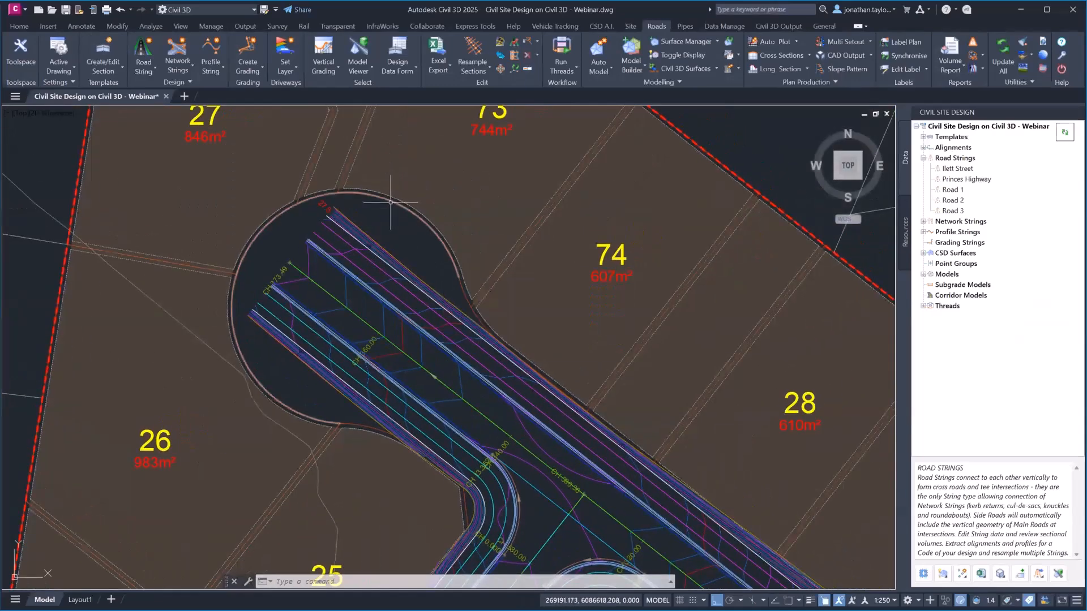
middle_drag(434, 215, 380, 207)
mouse_move(380, 207)
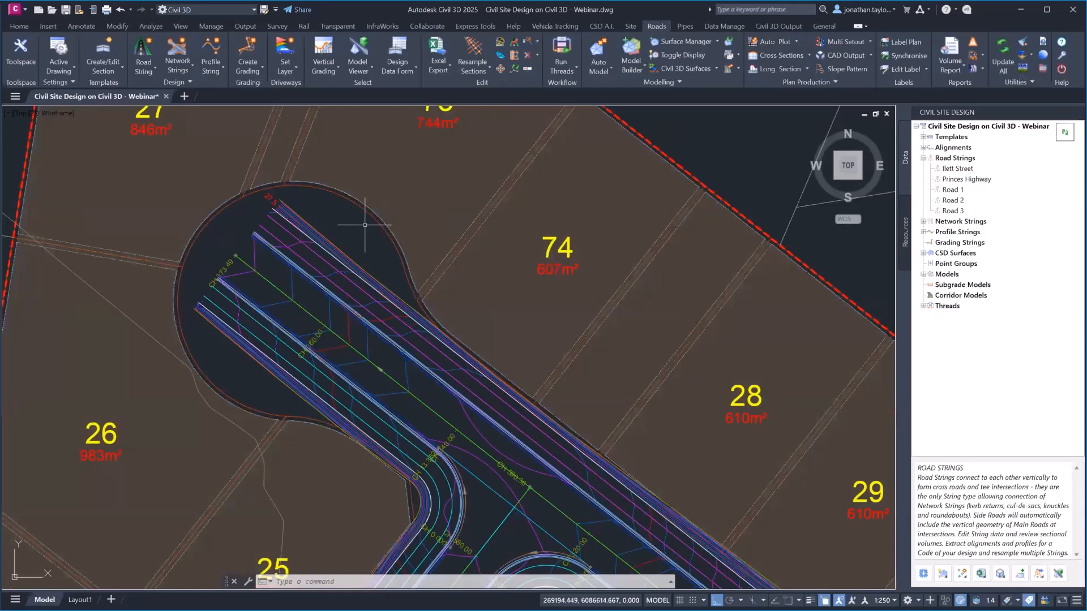
click(923, 222)
click(962, 243)
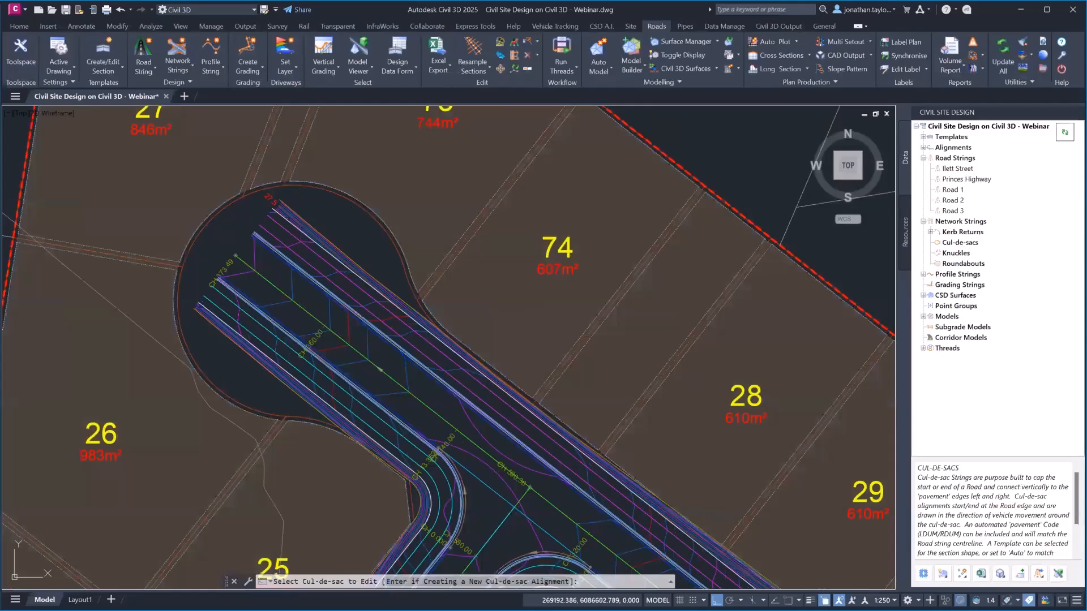
Create new cul-de-sac CDS on Road 2, passing through a point picked near the road end
click(297, 384)
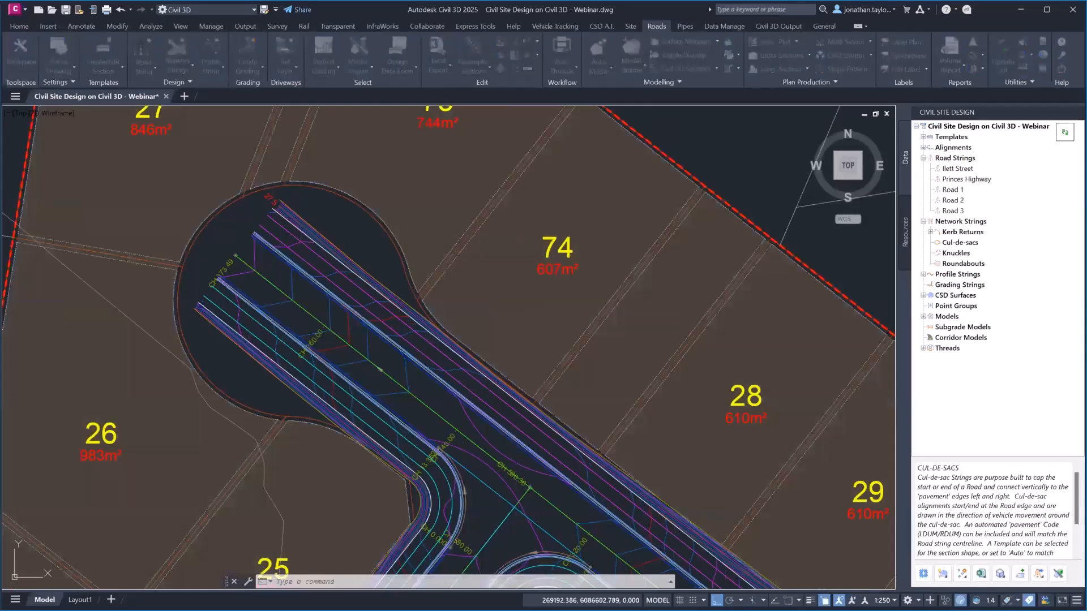
key(ctrl)
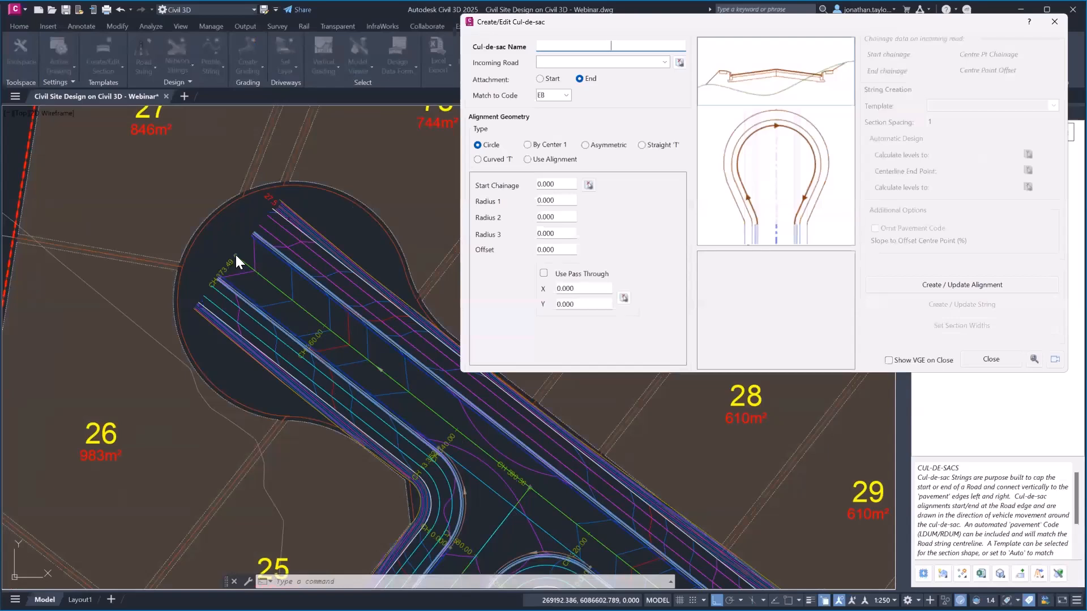
text(CSD)
text(DS)
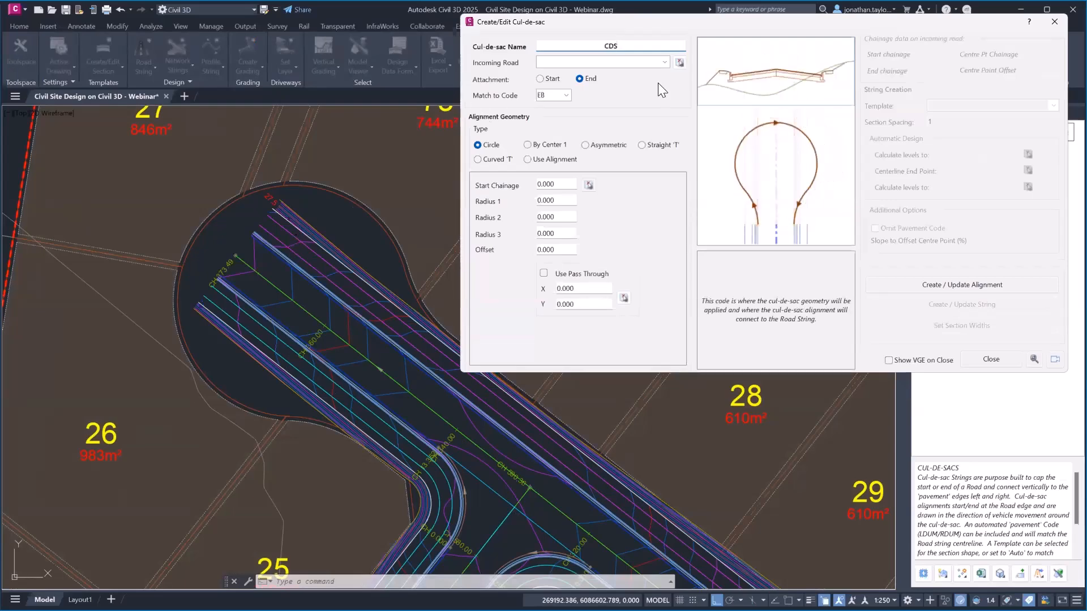
click(679, 62)
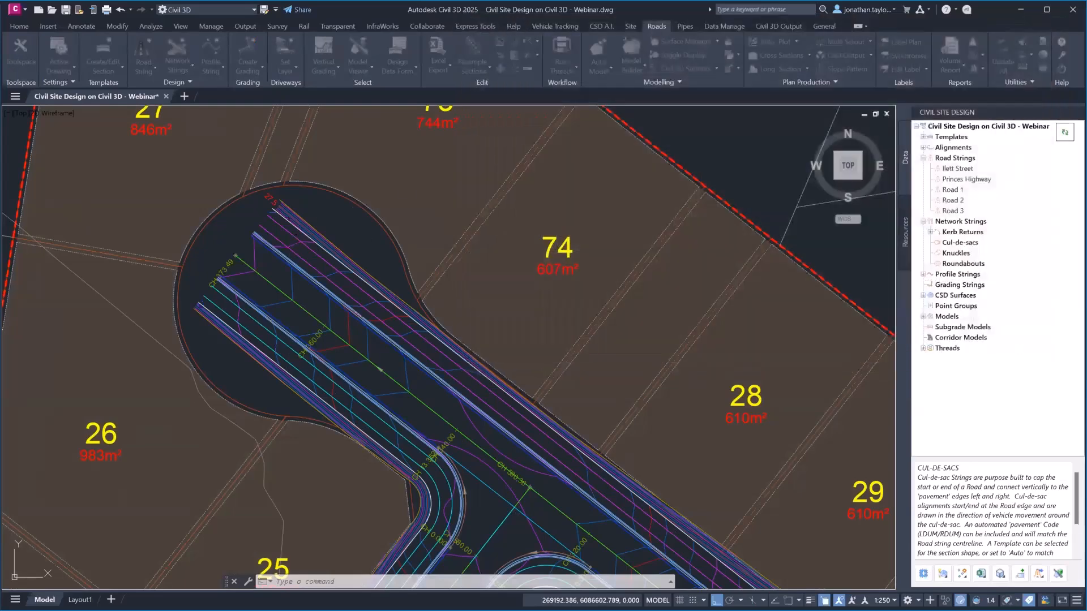
click(312, 319)
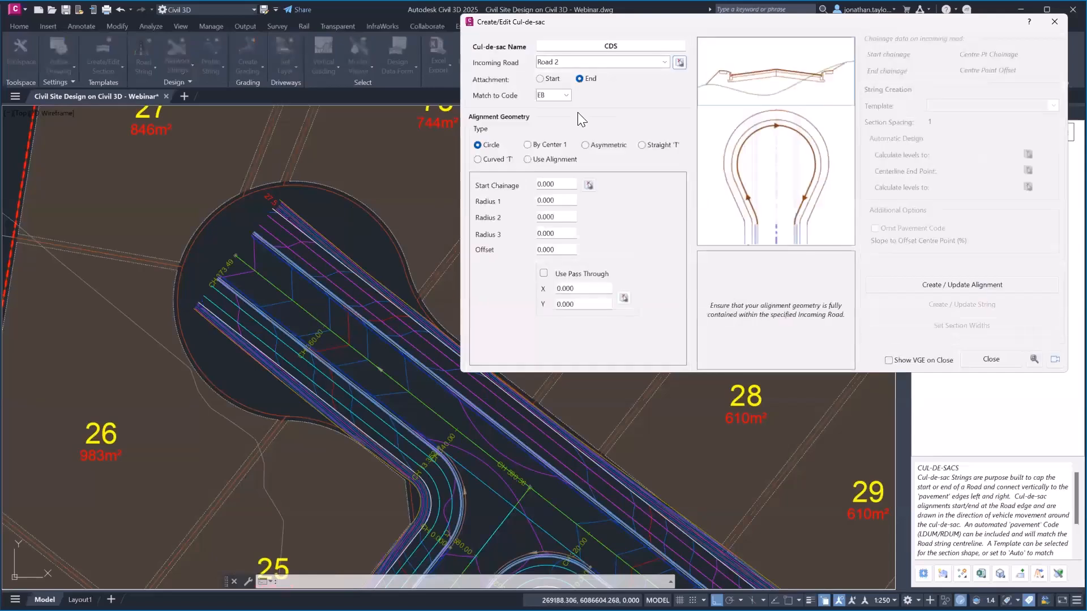
drag(561, 184, 518, 187)
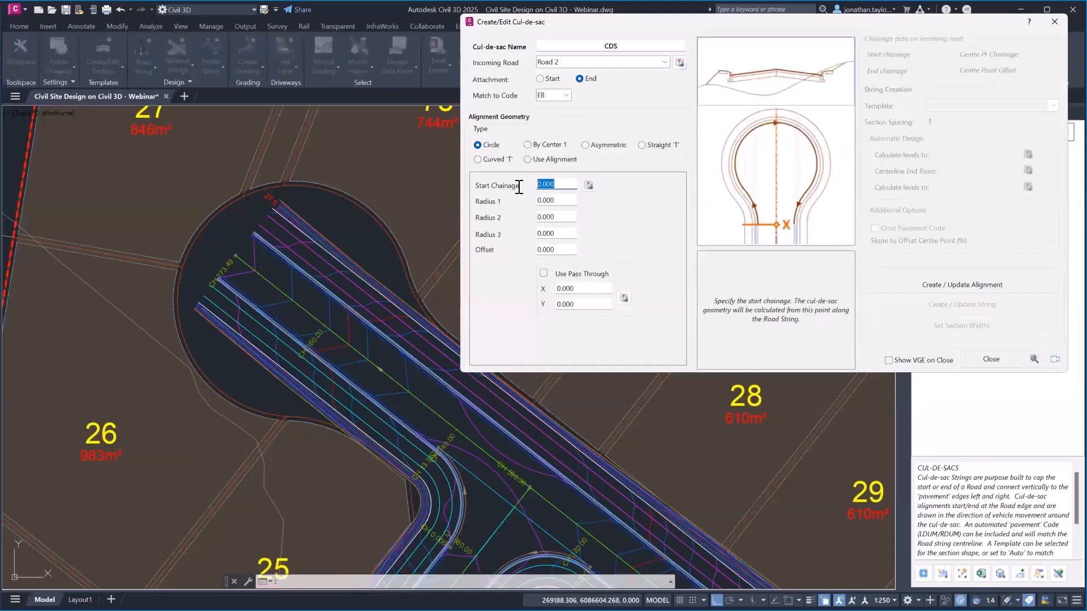
click(543, 273)
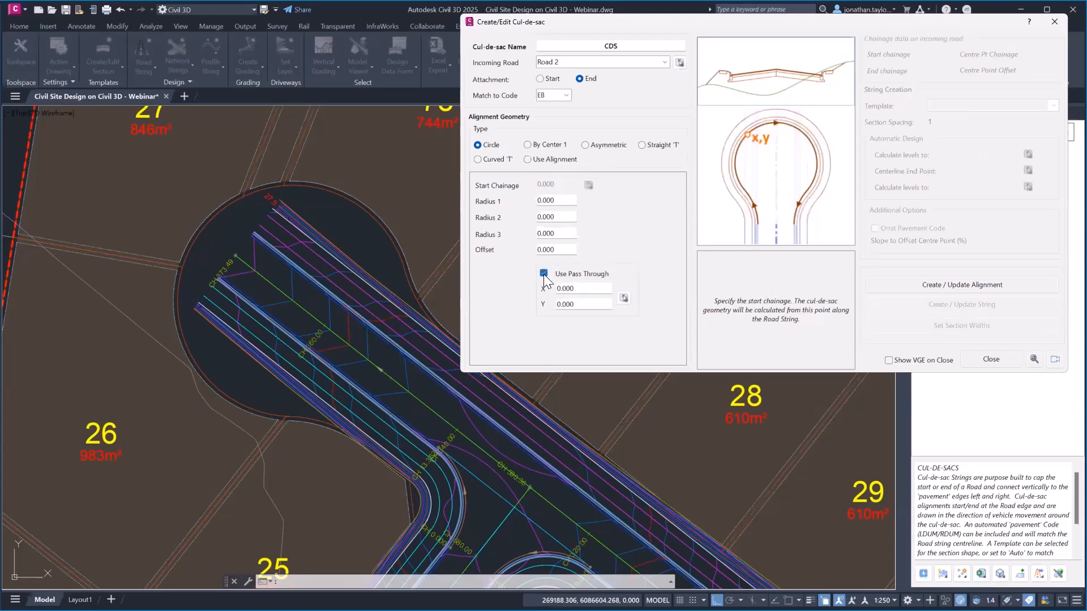
click(623, 298)
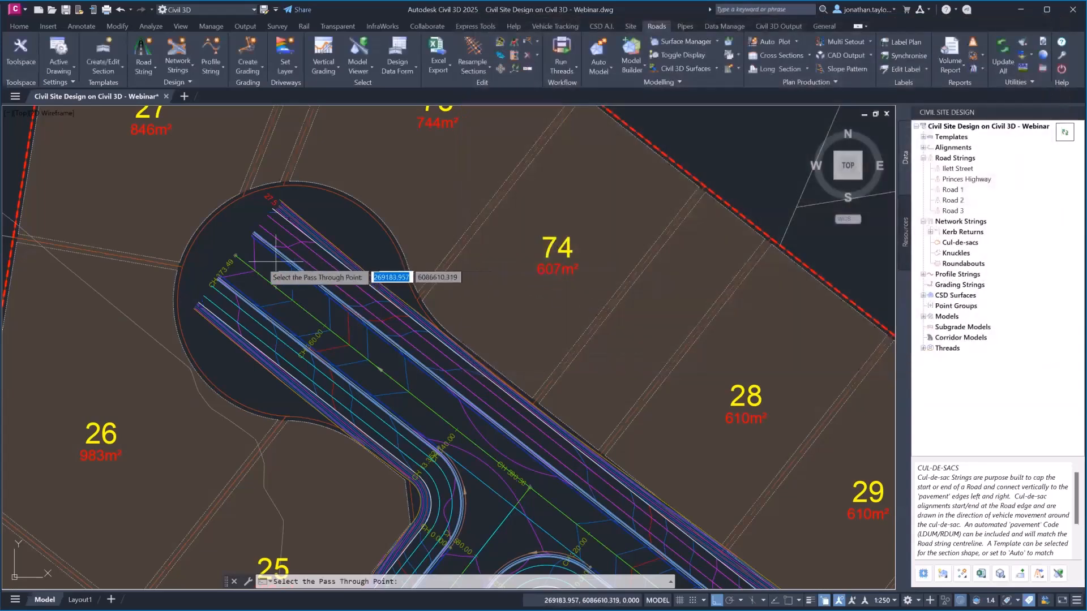
key(F3)
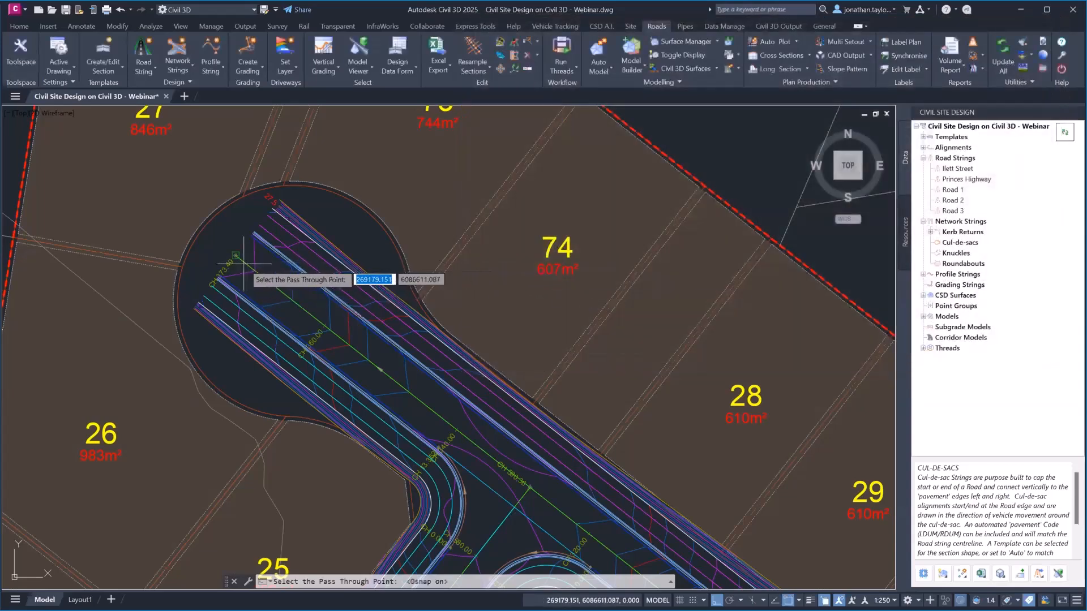
click(236, 255)
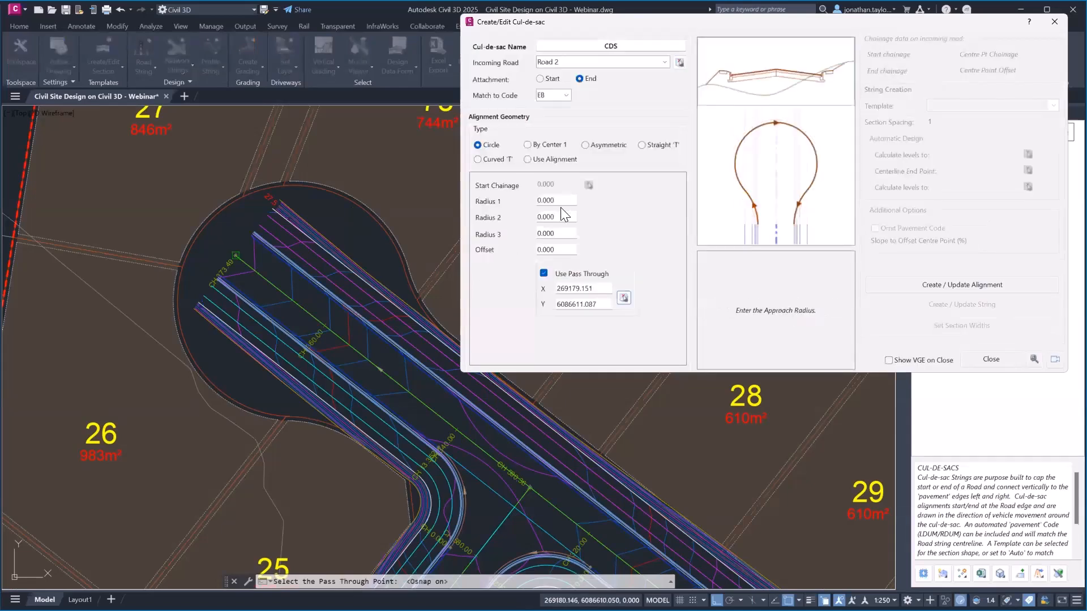
Enter approach and exit radii 20.75 with an 8.75 bowl radius and build the alignment
drag(561, 202, 497, 199)
text(20.75)
key(Tab)
text(8.75)
key(Tab)
text(20)
click(551, 250)
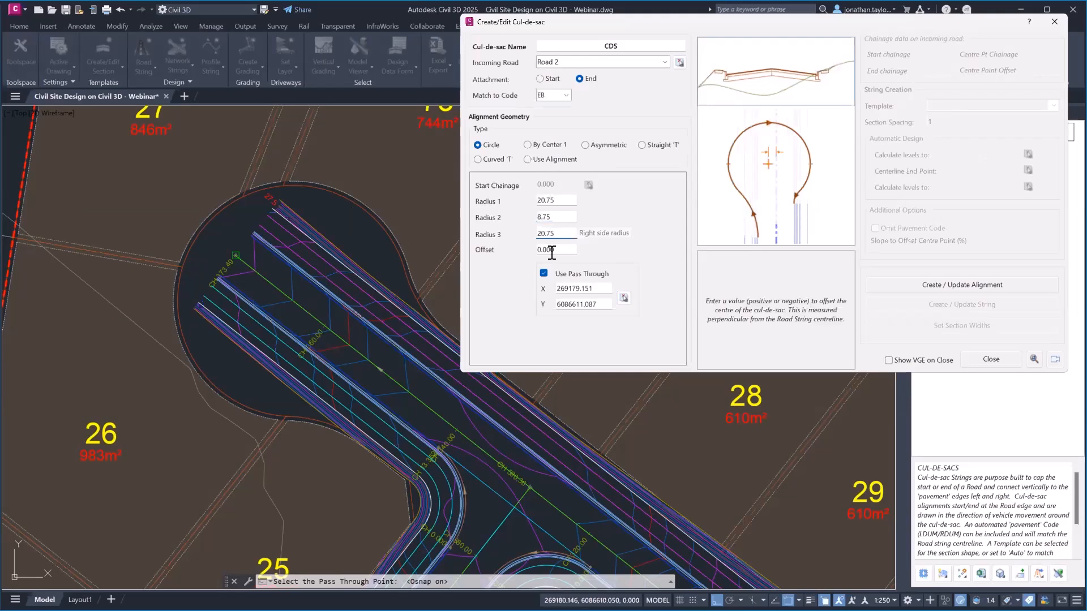
click(957, 283)
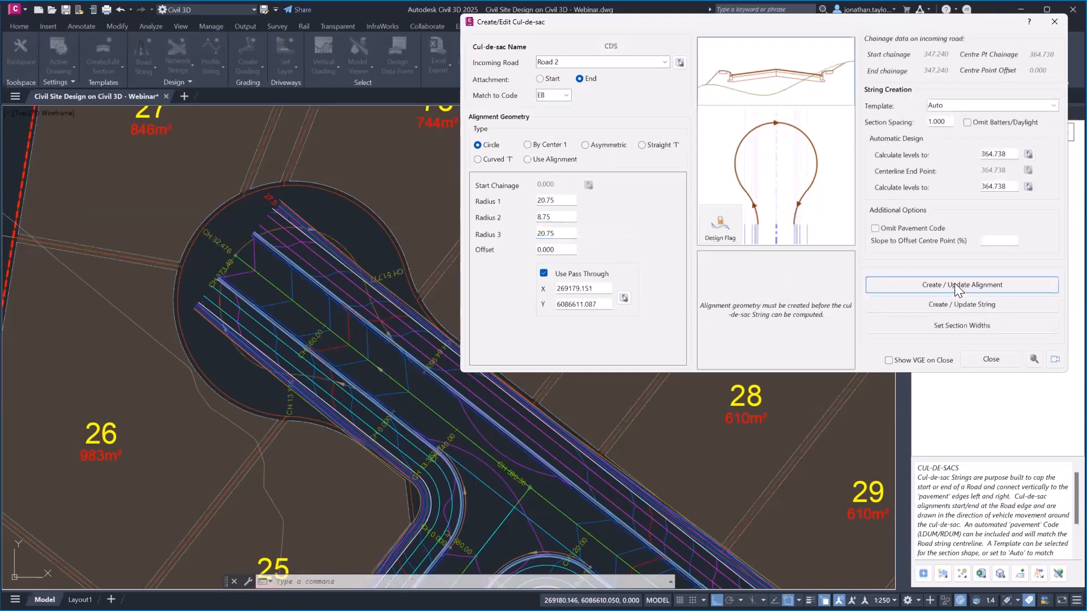
Rebuild the alignment with a 7 bowl radius, then change the bowl radius back toward 8.75
drag(560, 217, 493, 217)
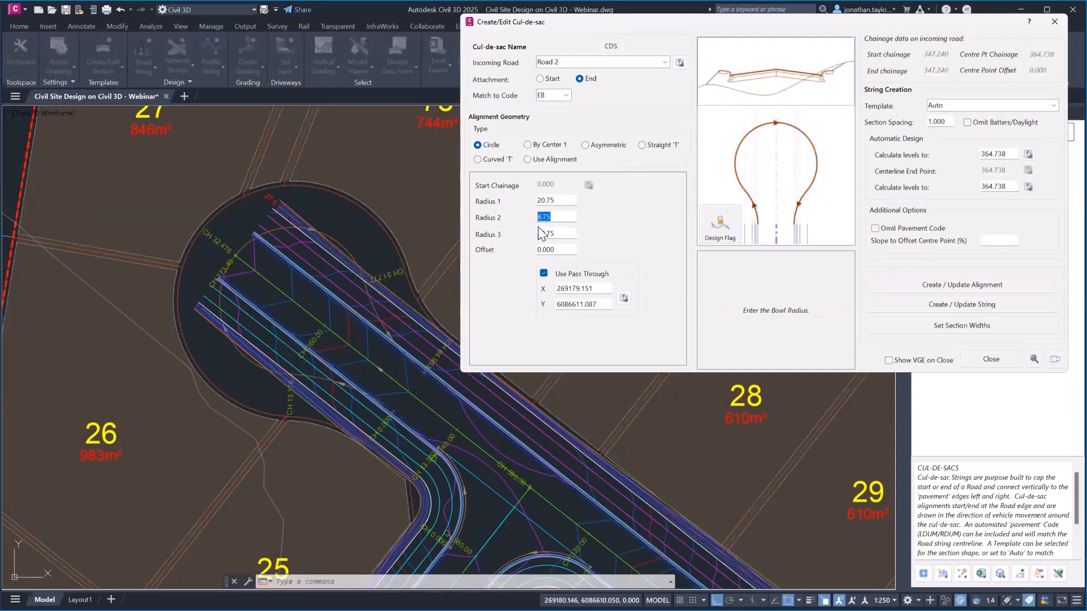
text(7)
click(953, 285)
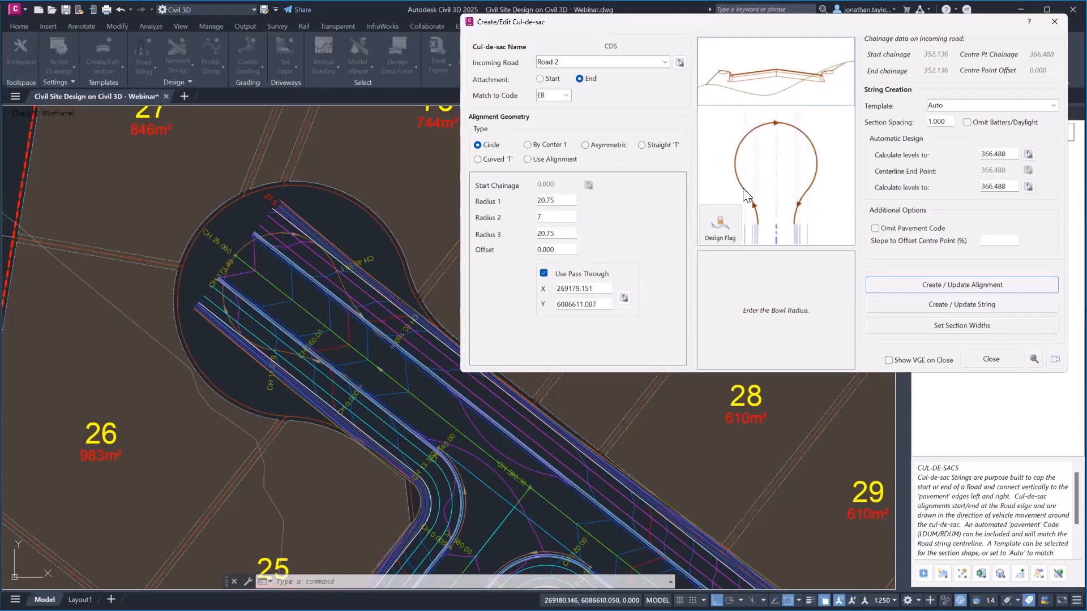
double_click(541, 216)
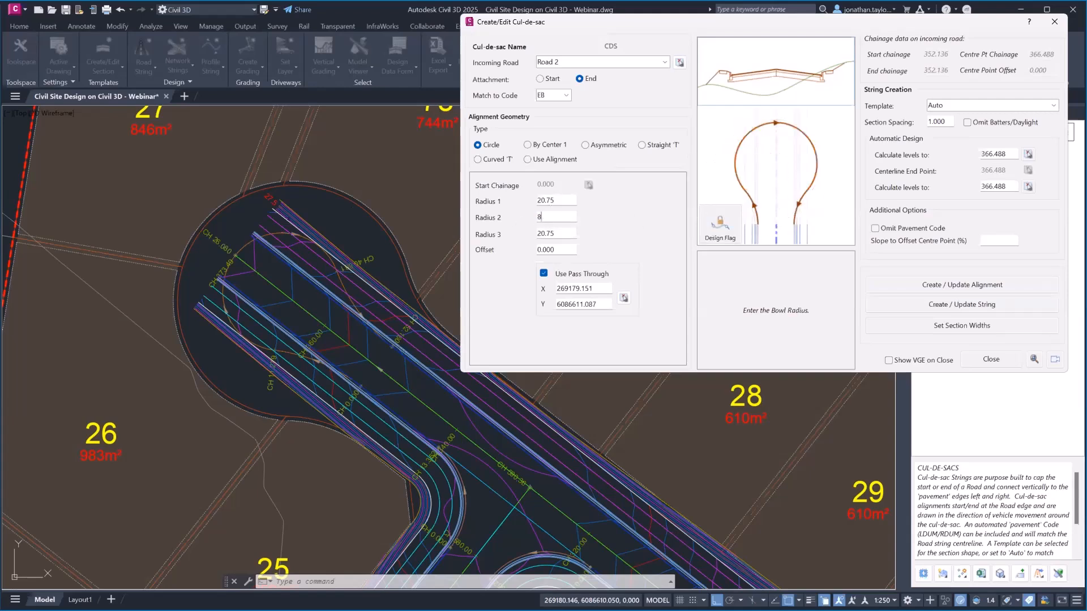
text(8.75)
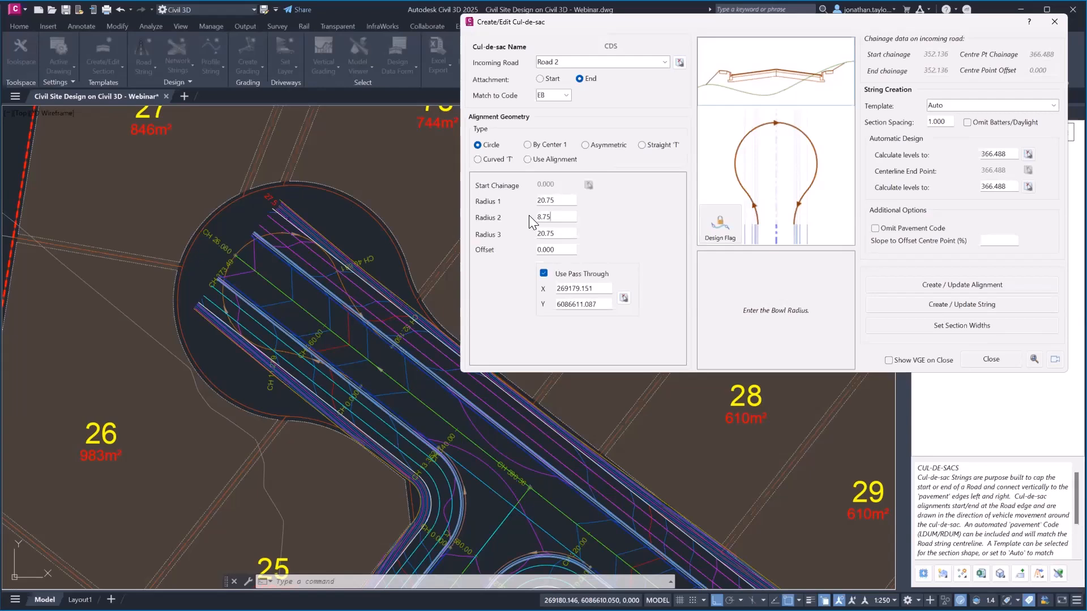
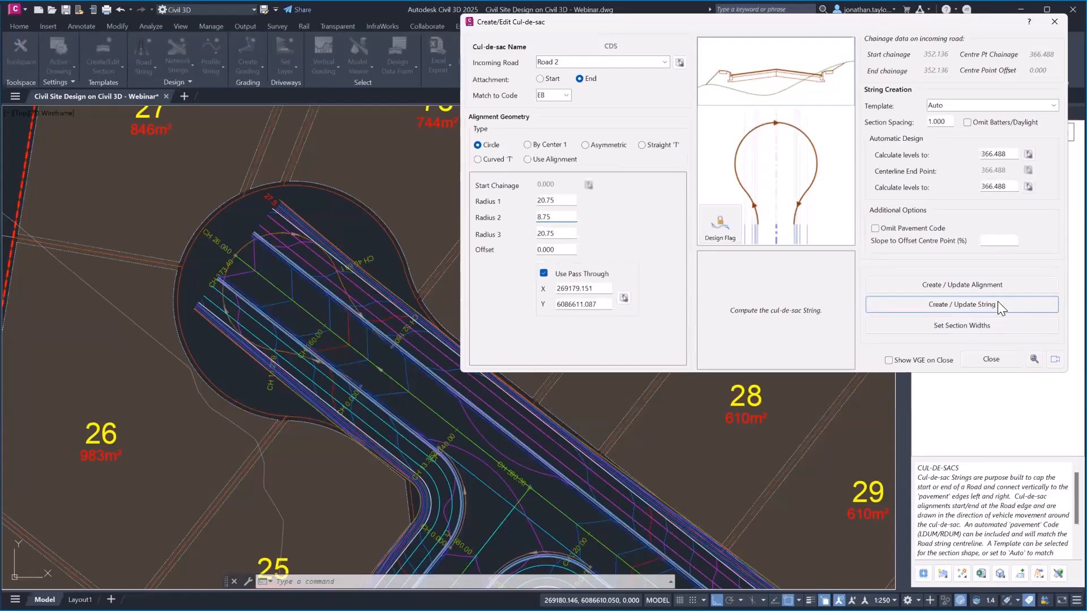
Build the Road 2 cul-de-sac string around the bulb and close the cul-de-sac editor
click(998, 303)
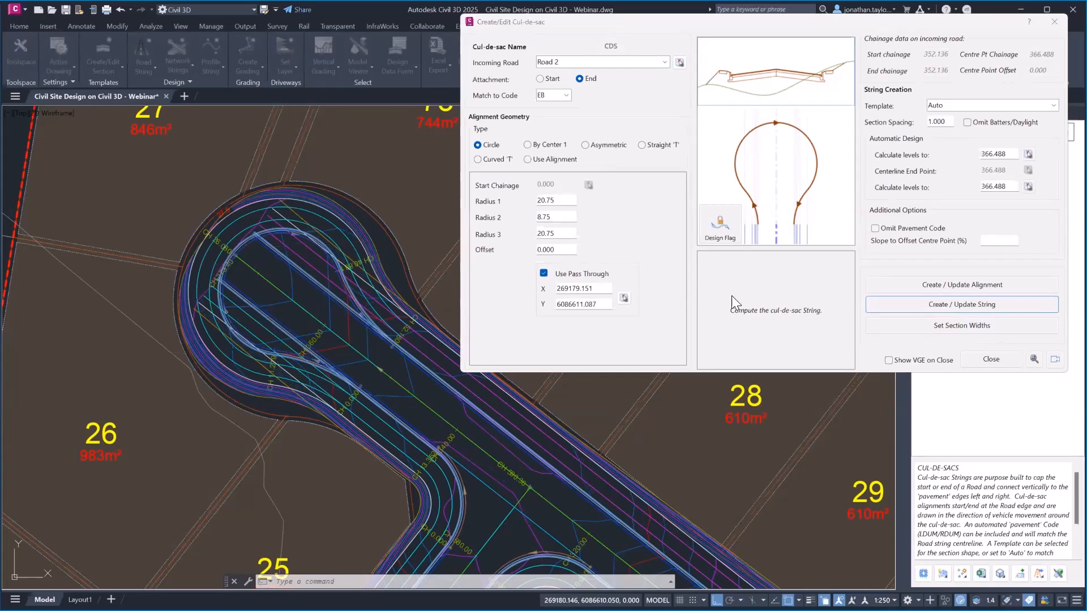
click(986, 359)
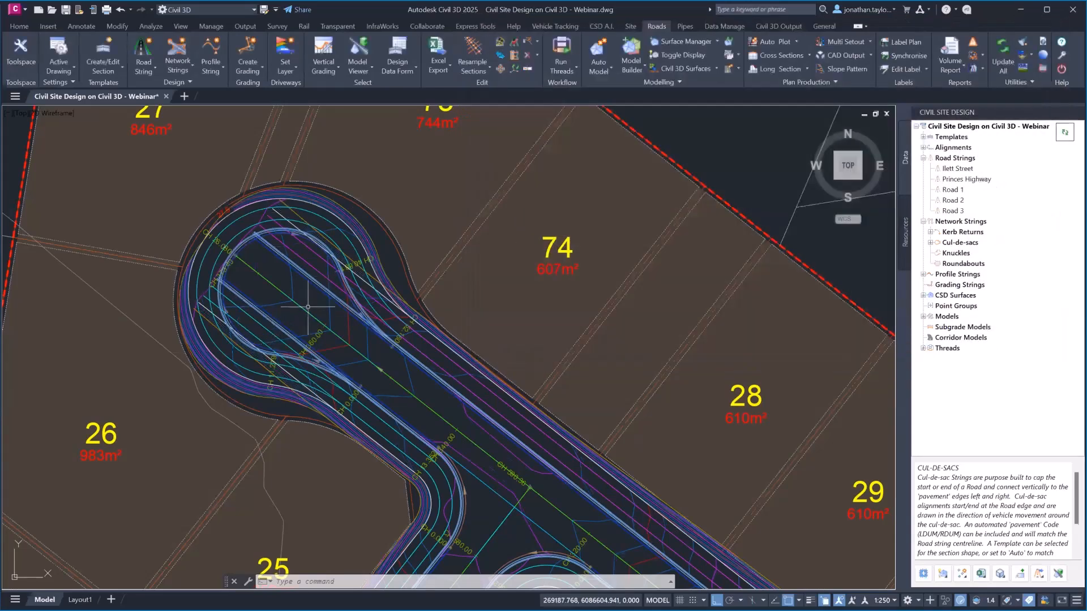
Regenerate the drawing and view the Road 2 cul-de-sac bulb in the 3D Model Viewer
text(re)
key(Return)
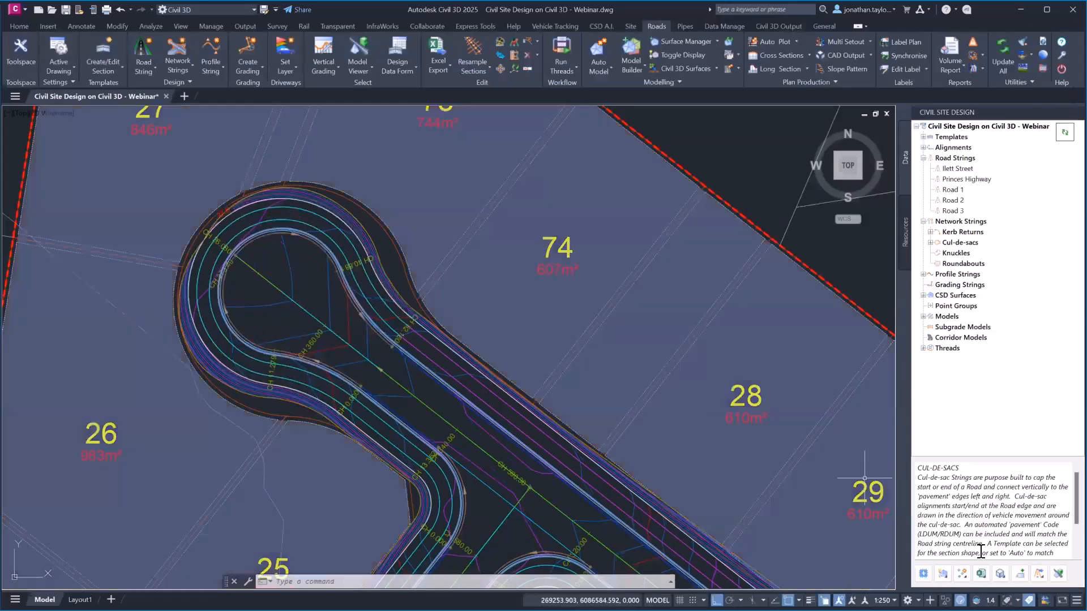
click(1056, 574)
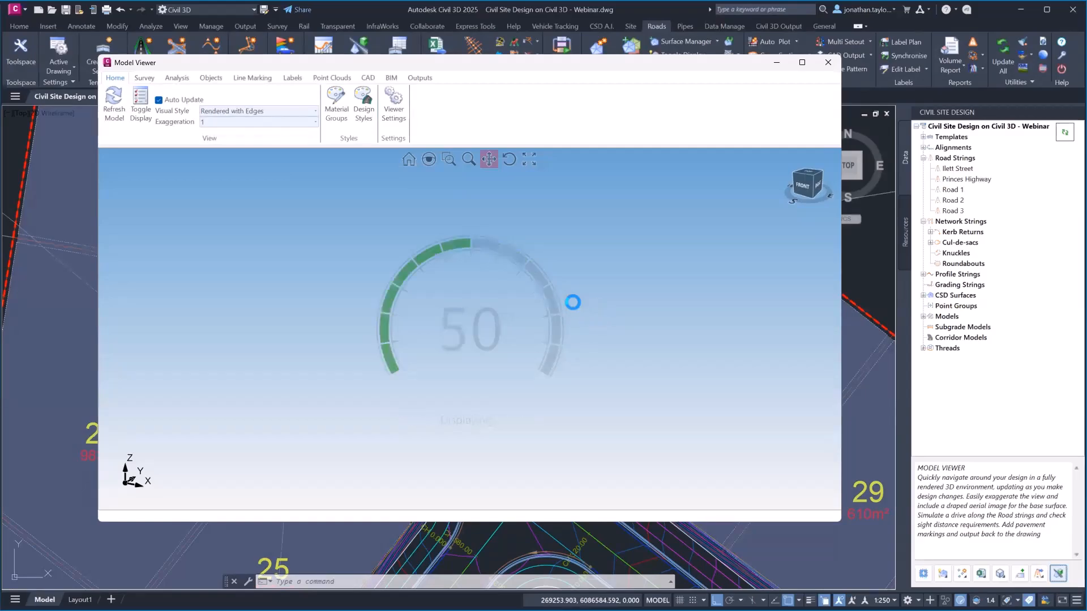
drag(519, 235, 518, 369)
scroll(492, 253, up, 4)
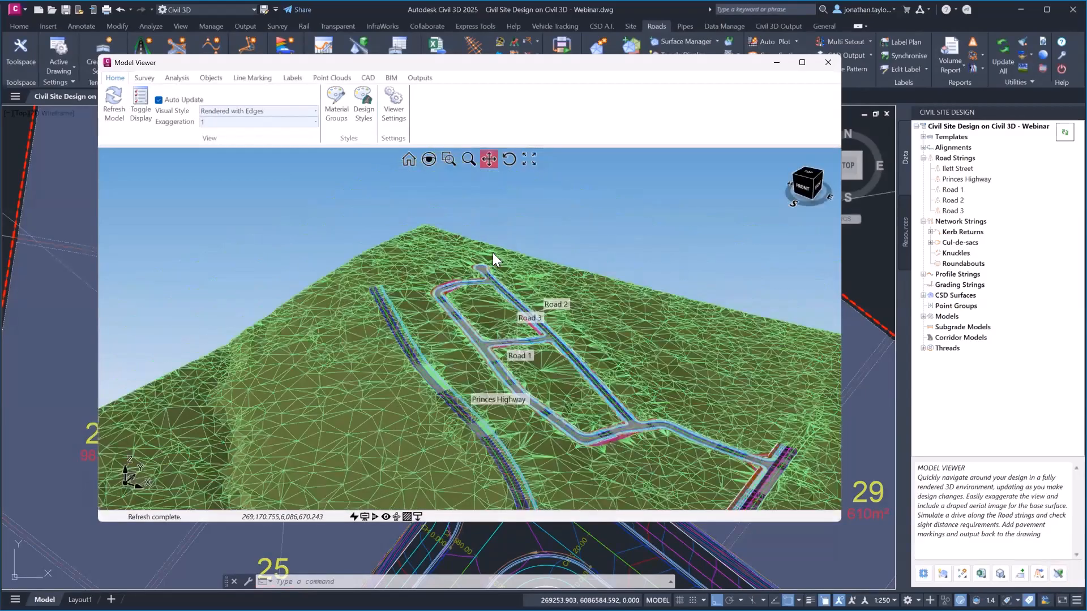
scroll(479, 274, up, 8)
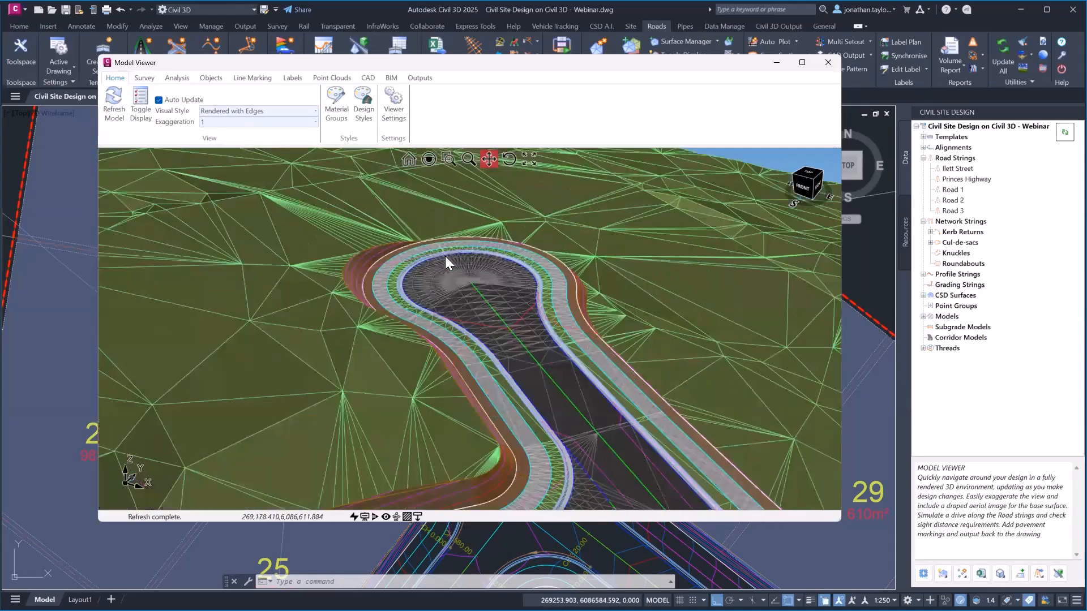
middle_drag(595, 280, 529, 297)
scroll(531, 284, up, 3)
drag(531, 284, 466, 313)
Trace a water drop across the cul-de-sac pavement, then close the Model Viewer
right_click(460, 287)
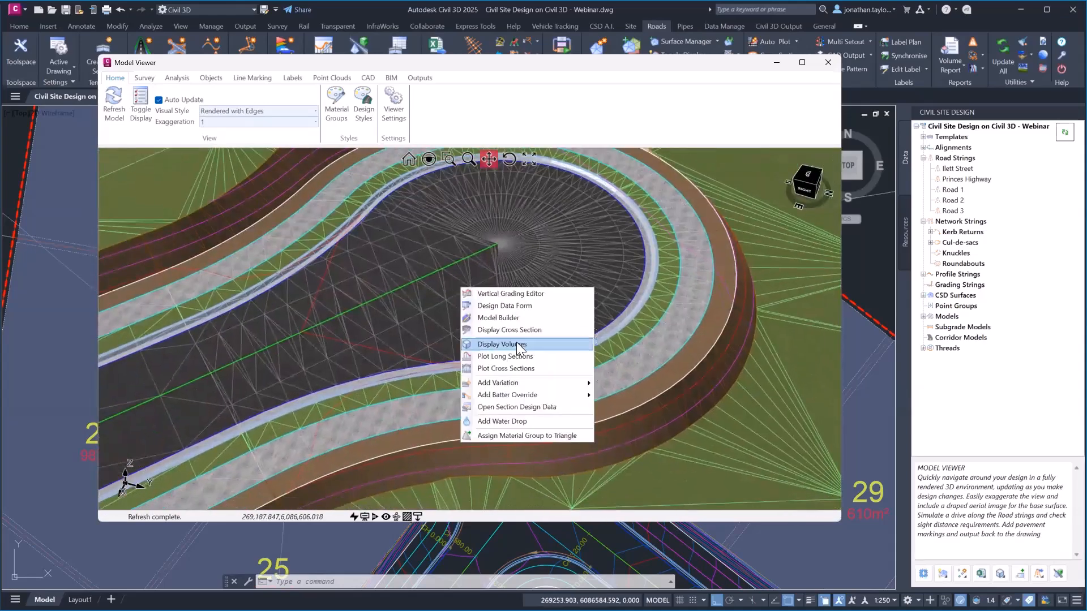
click(506, 421)
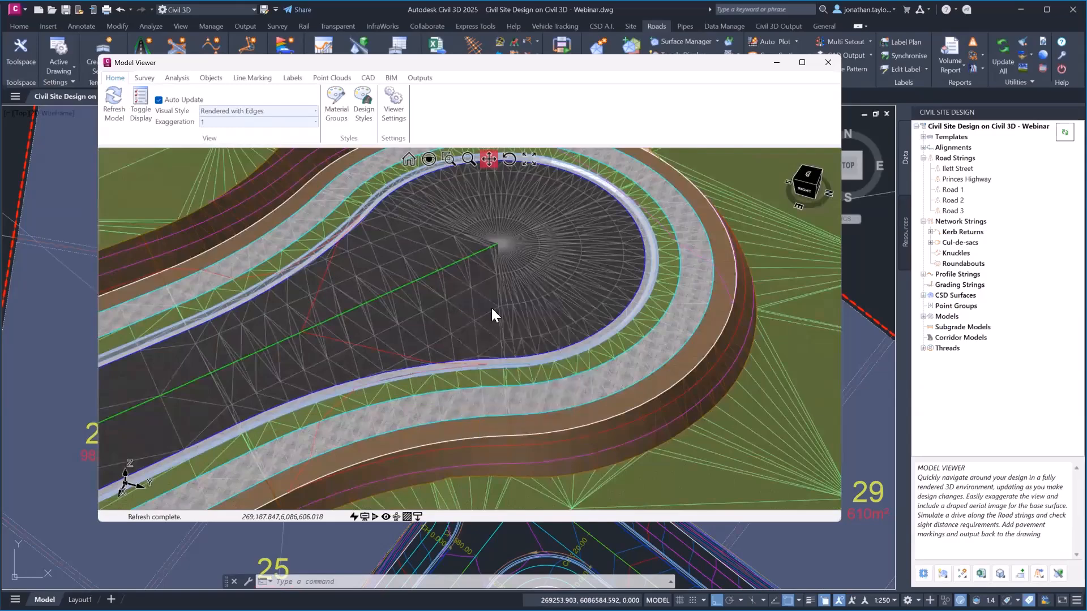
click(492, 309)
drag(417, 327, 468, 323)
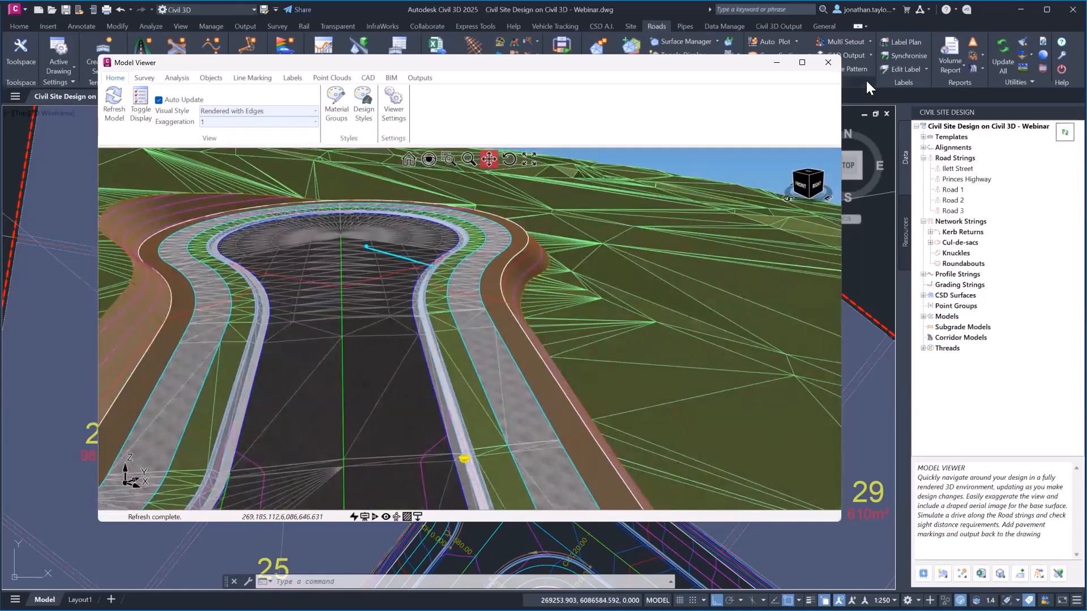
click(828, 63)
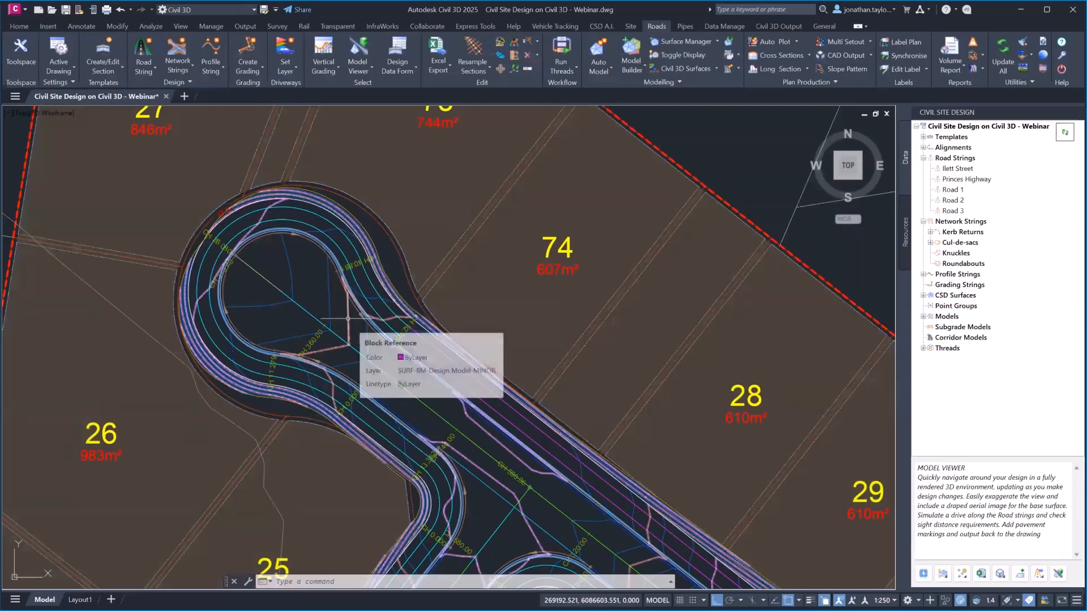
Start a plan water-drop trace on the design model surface with object snap off
right_click(348, 319)
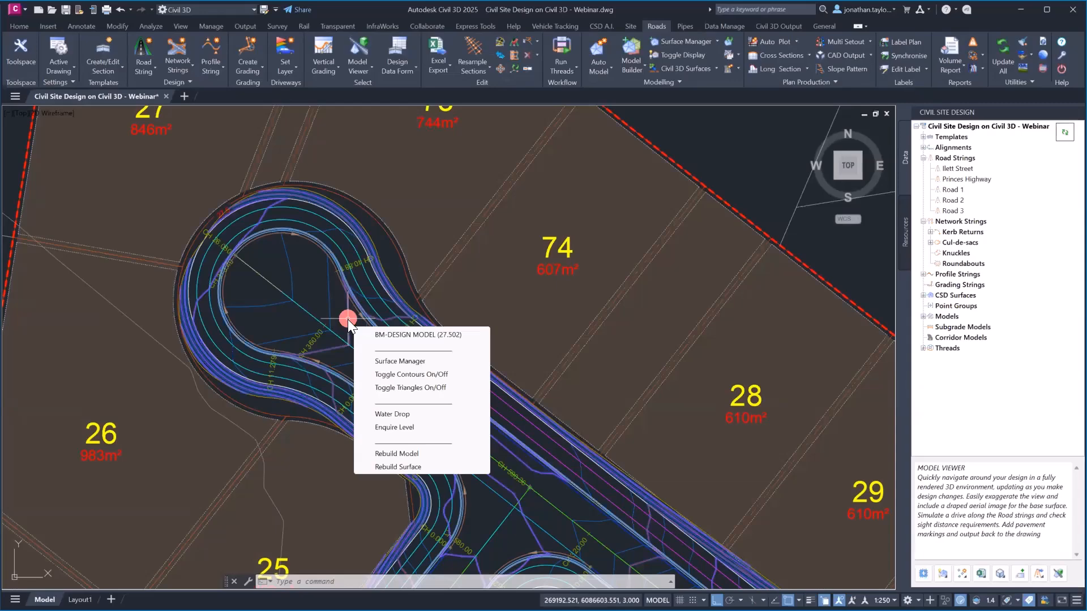
click(419, 414)
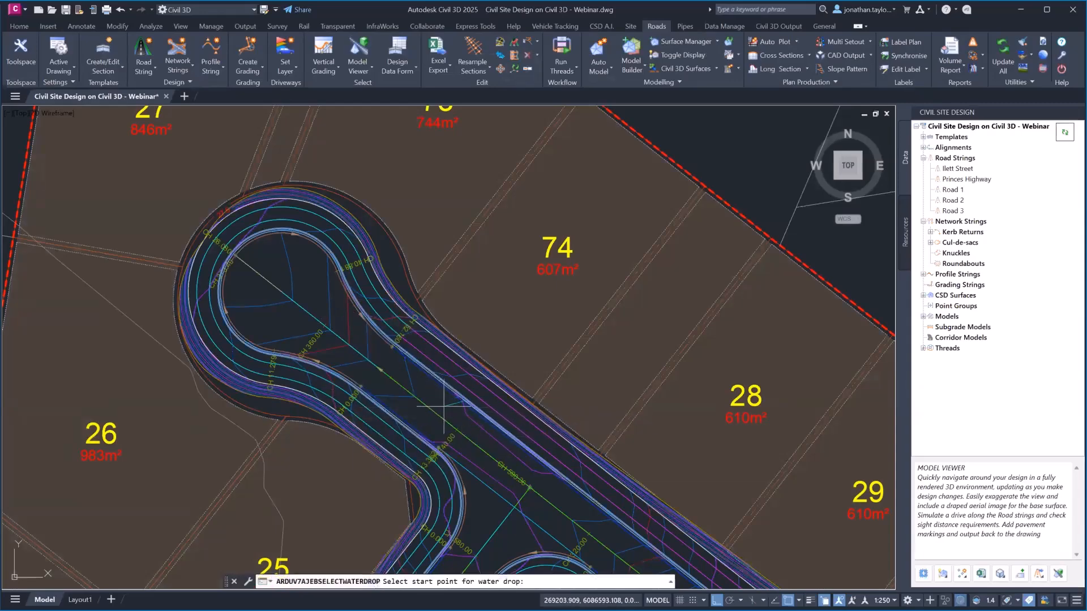
middle_drag(463, 424, 386, 291)
scroll(428, 360, up, 3)
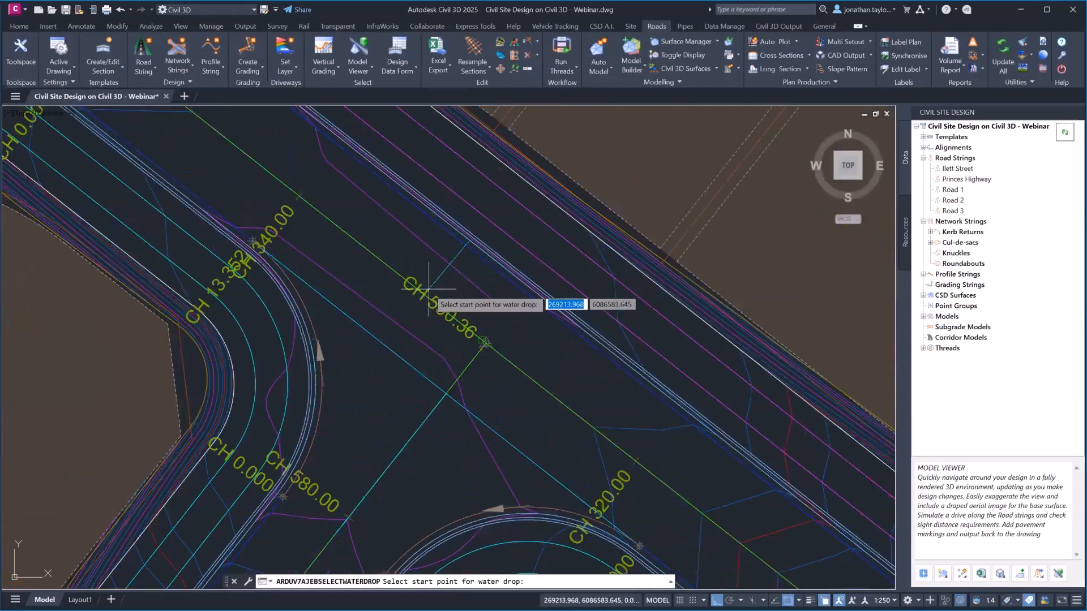
key(F3)
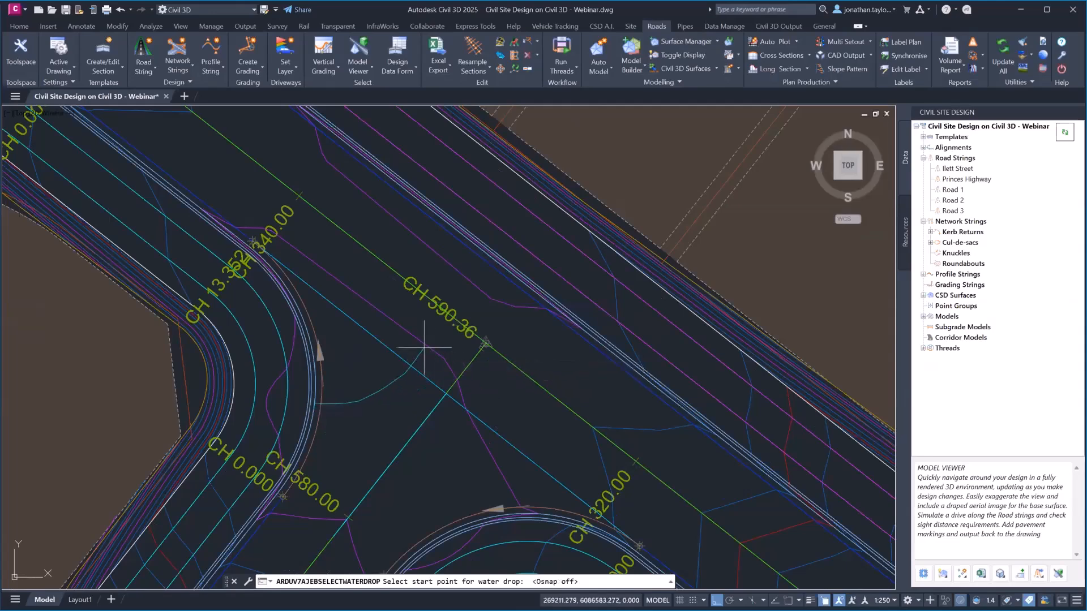
Bring Road 1 beside the car park, near chainage 160, into view
scroll(424, 348, down, 3)
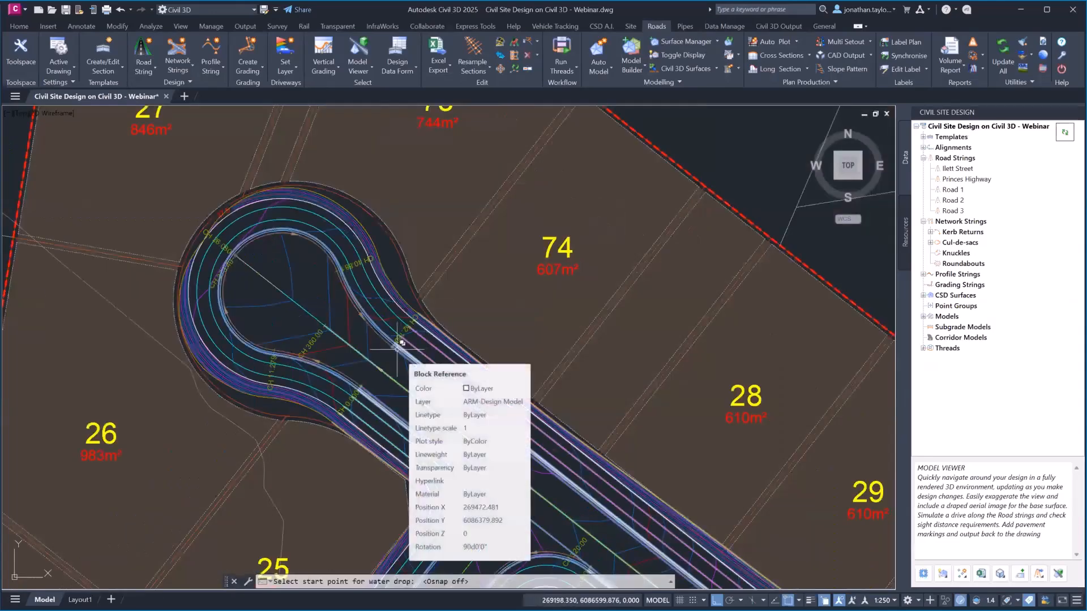
scroll(397, 345, down, 4)
scroll(396, 345, down, 3)
mouse_move(600, 390)
middle_down()
mouse_move(413, 182)
mouse_move(376, 165)
middle_up()
middle_drag(761, 443, 215, 184)
scroll(379, 304, up, 2)
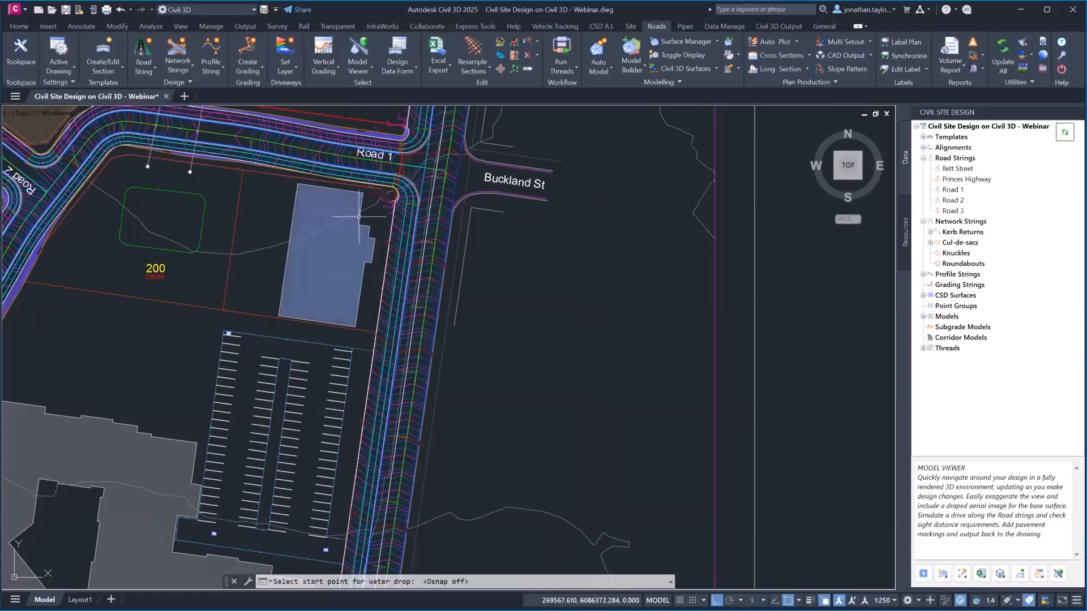
middle_drag(257, 165, 382, 247)
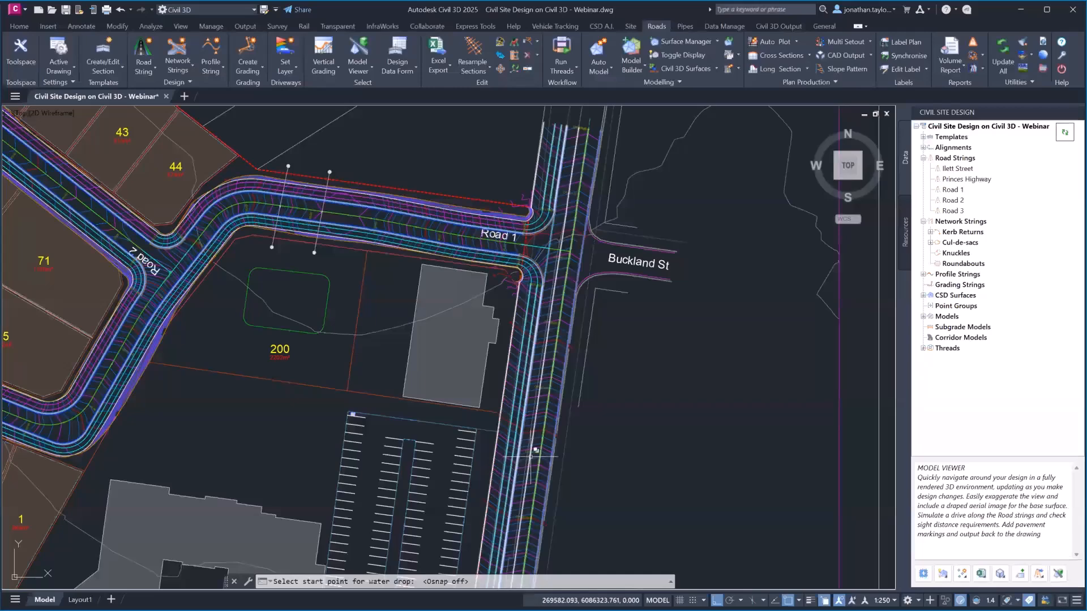
middle_drag(470, 407, 456, 243)
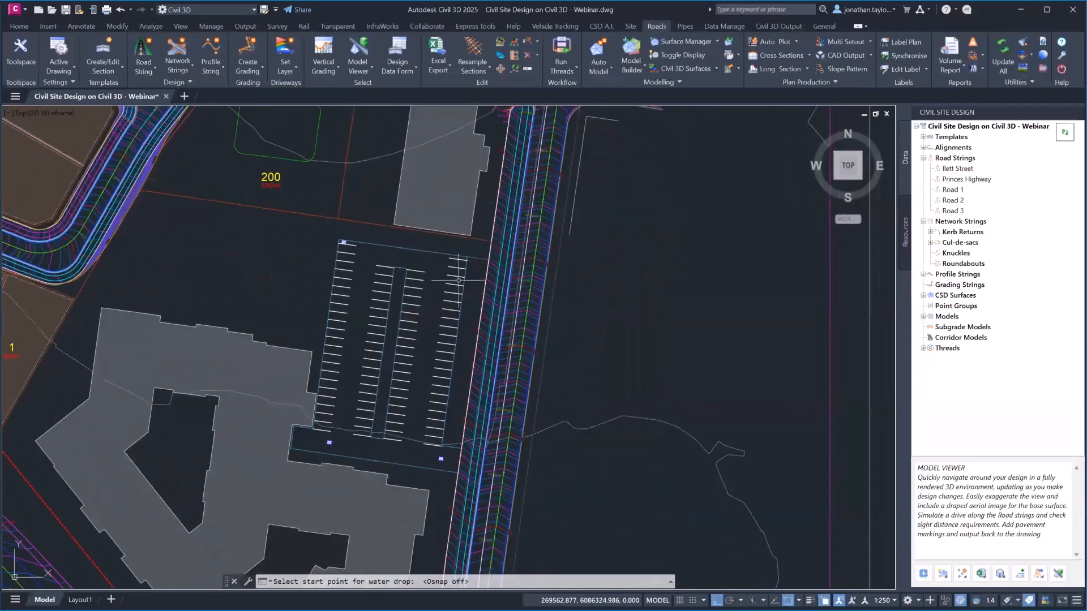
middle_drag(453, 436, 441, 346)
scroll(487, 376, up, 6)
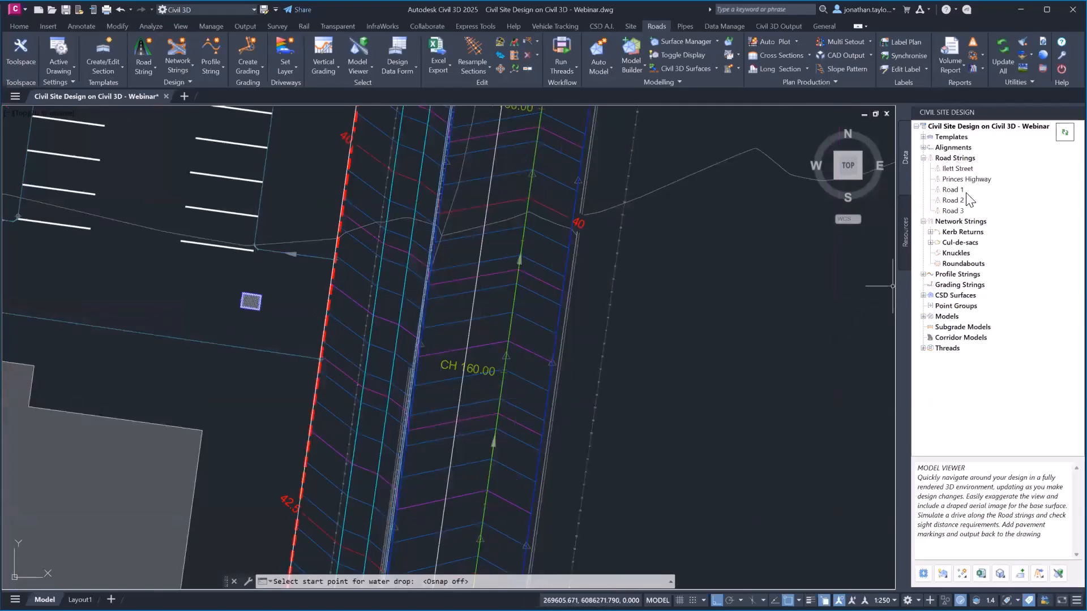
click(964, 170)
right_click(968, 177)
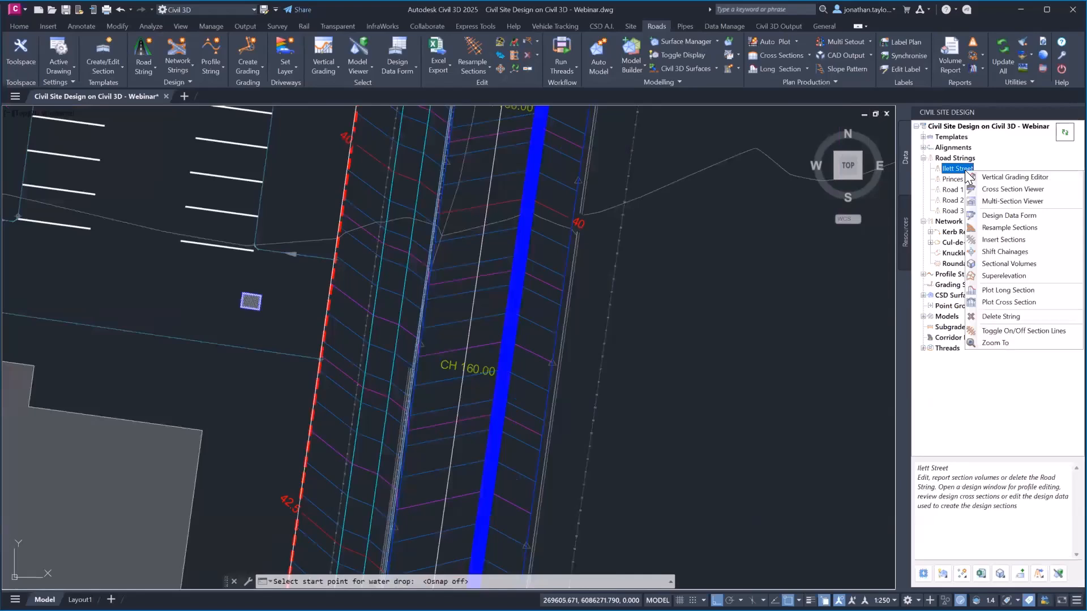
click(1011, 190)
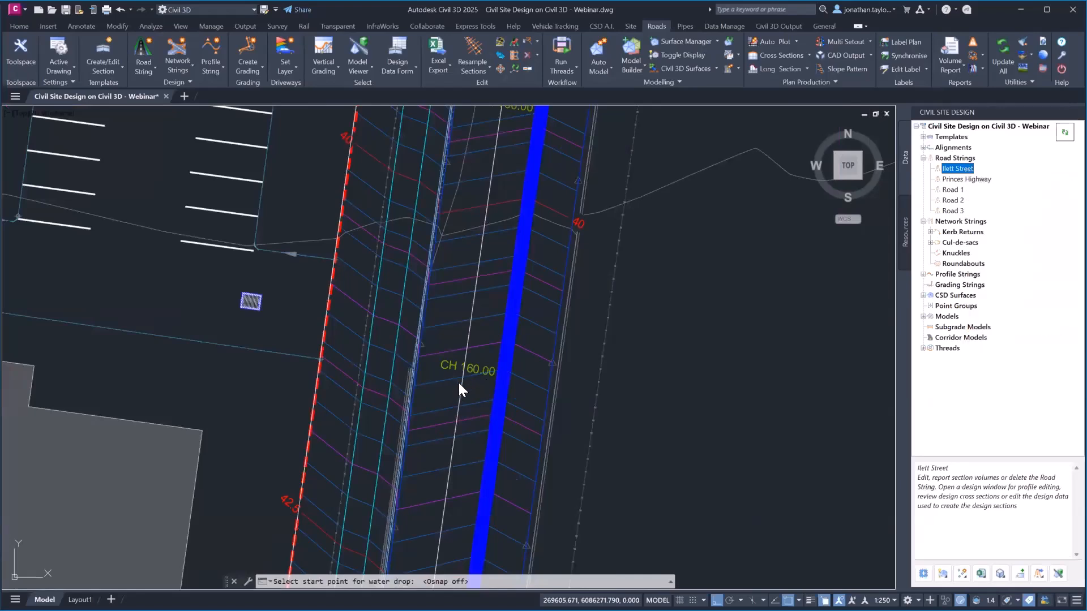
click(459, 384)
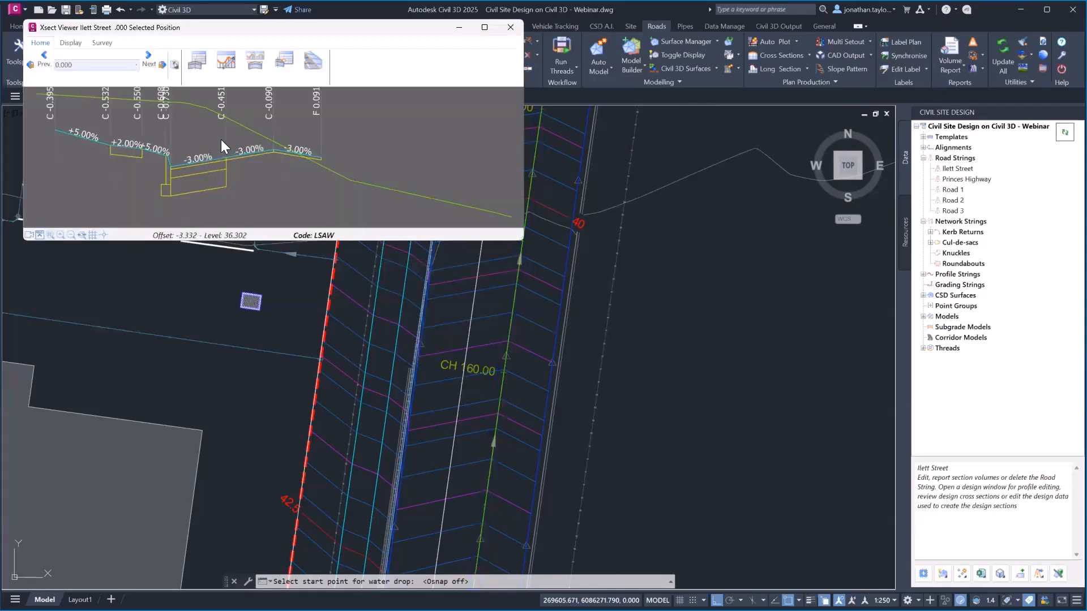
click(227, 68)
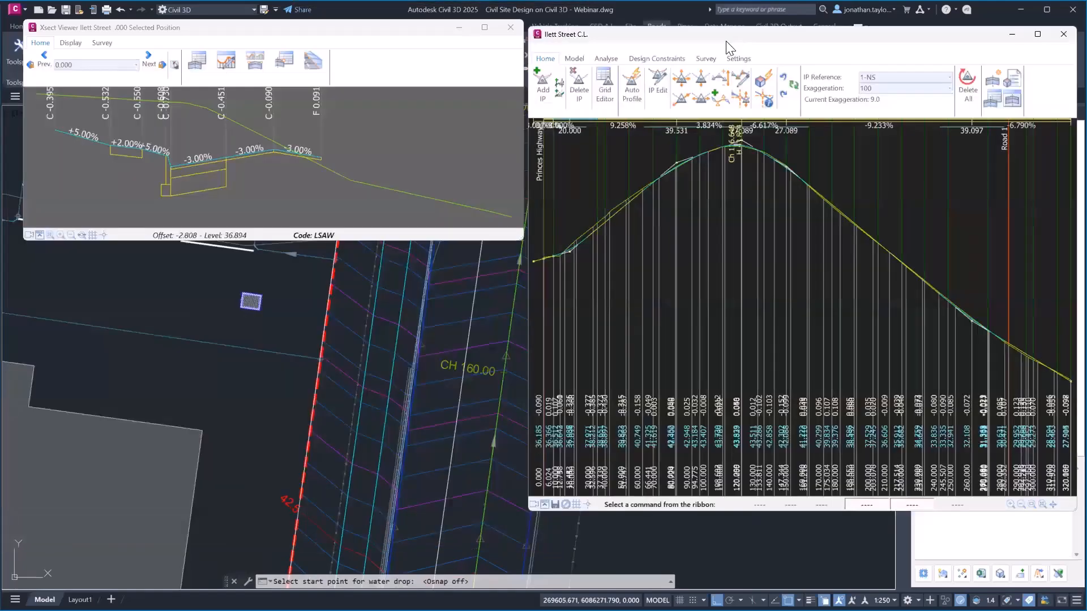
click(175, 64)
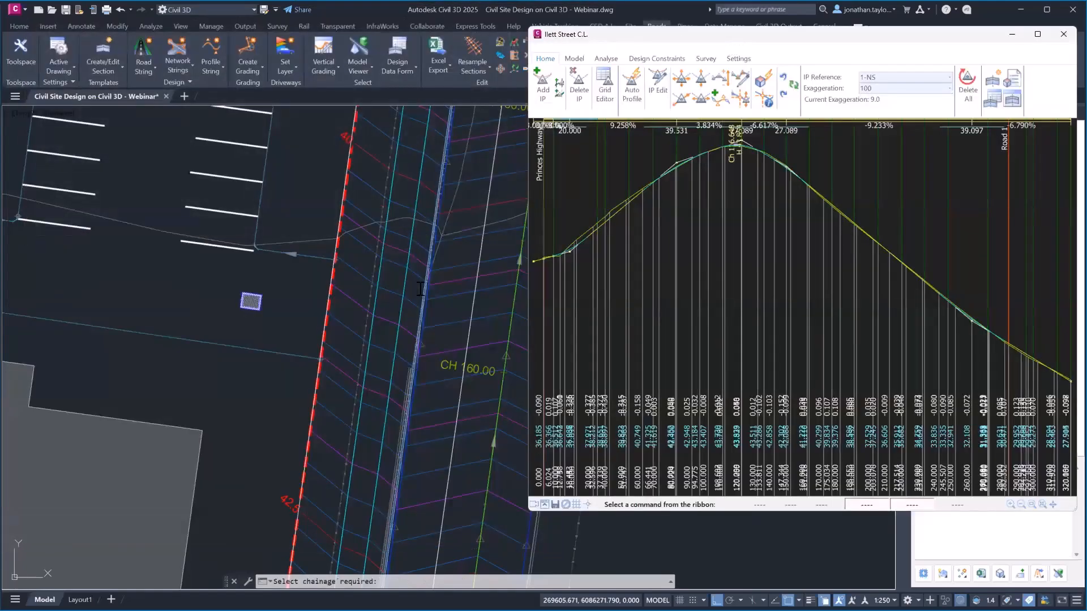
click(445, 342)
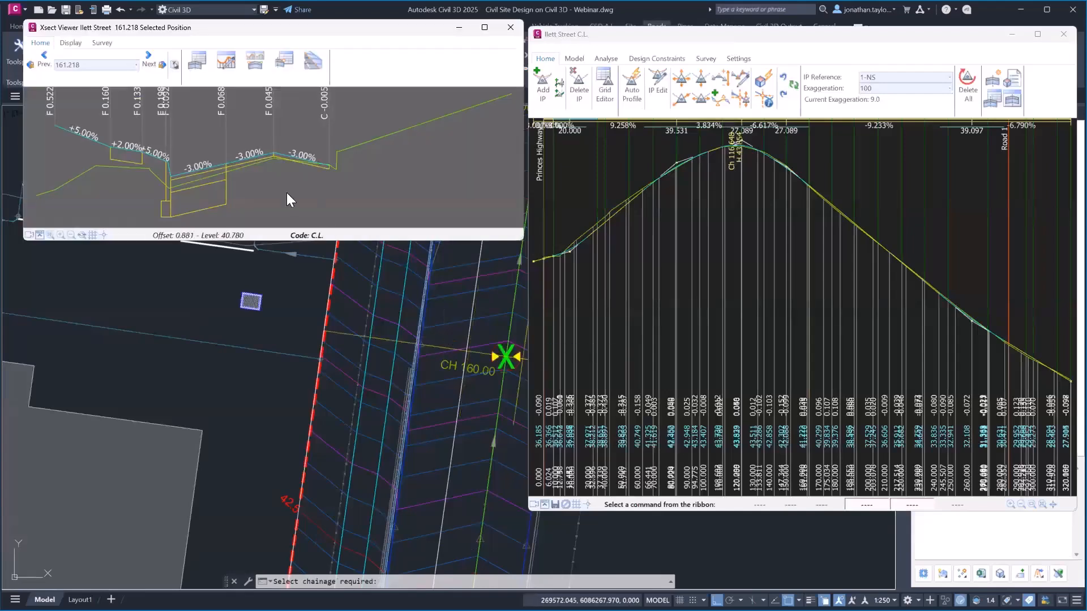
click(701, 80)
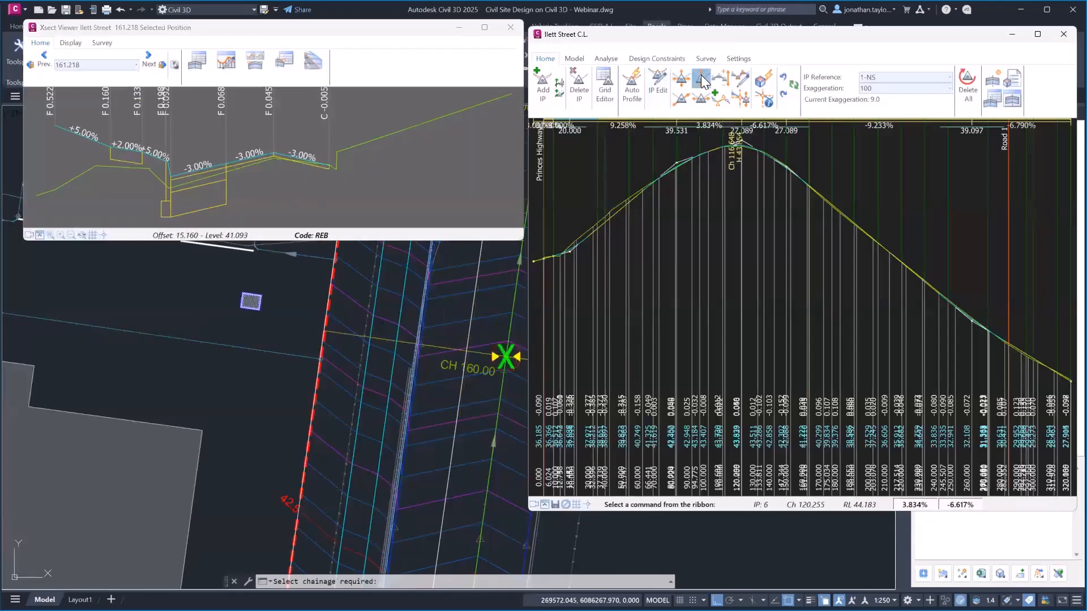
click(781, 194)
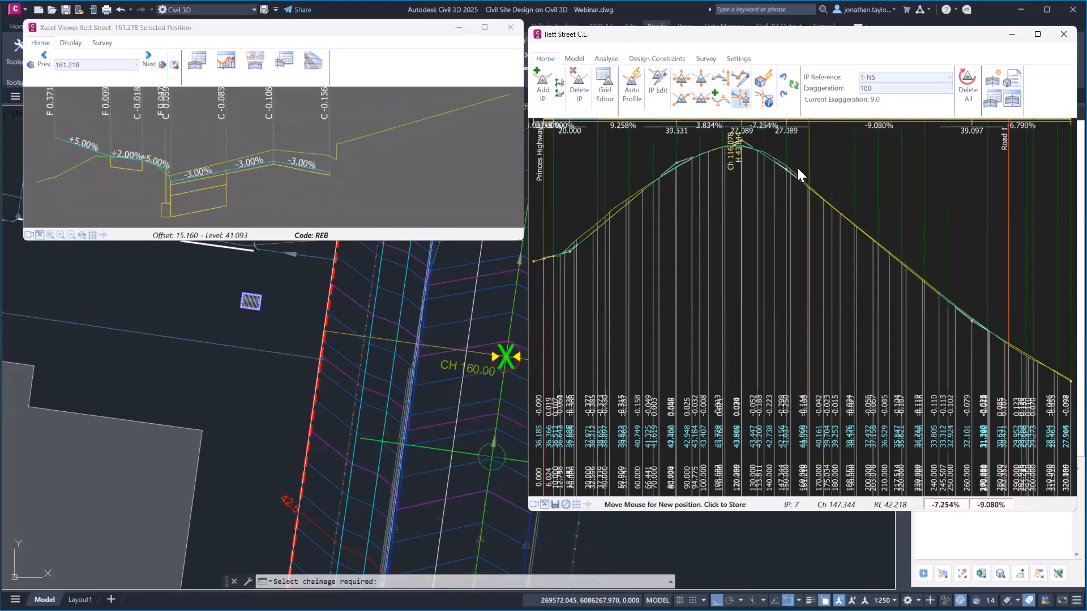
click(797, 169)
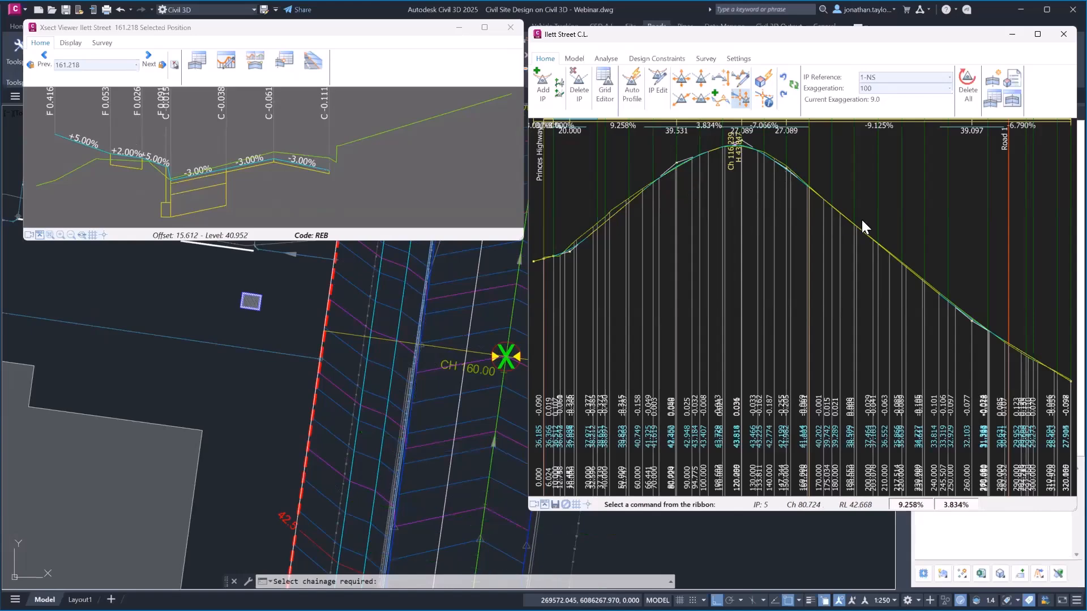
right_click(904, 270)
double_click(910, 279)
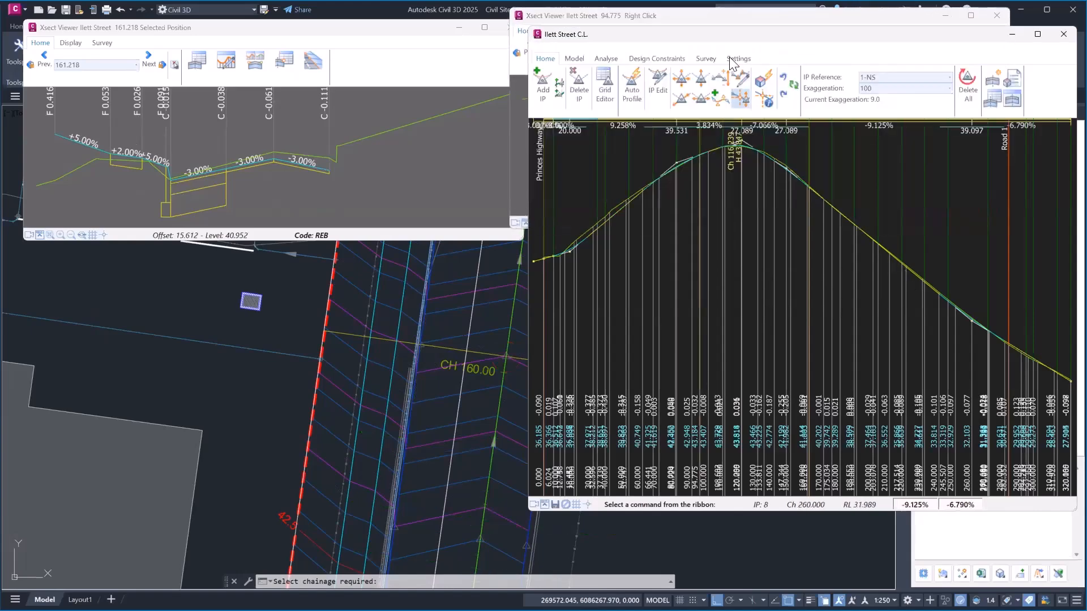
drag(762, 17, 664, 112)
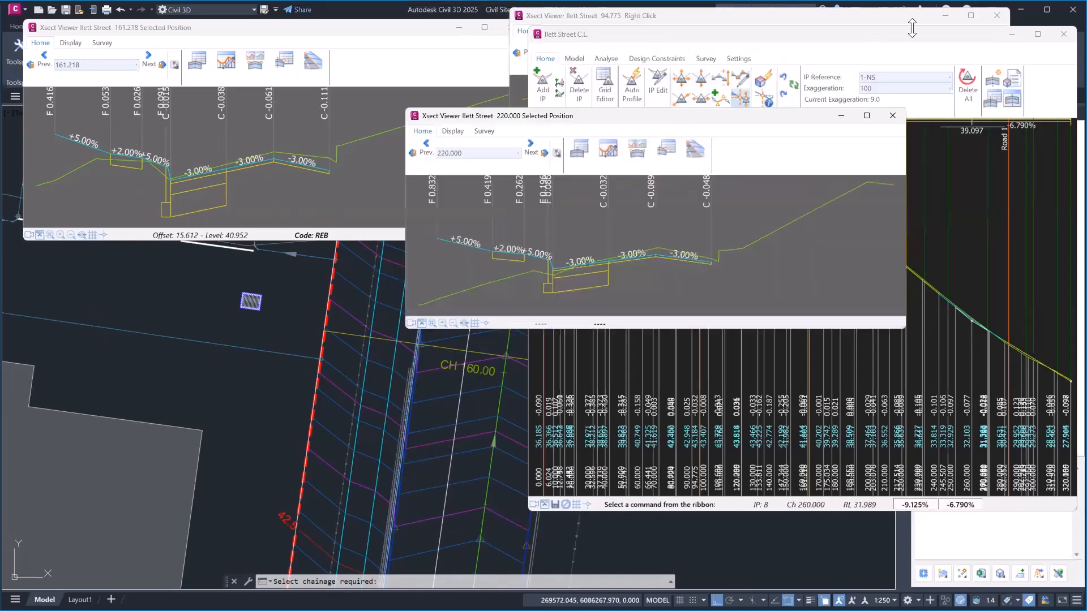
click(997, 12)
click(893, 116)
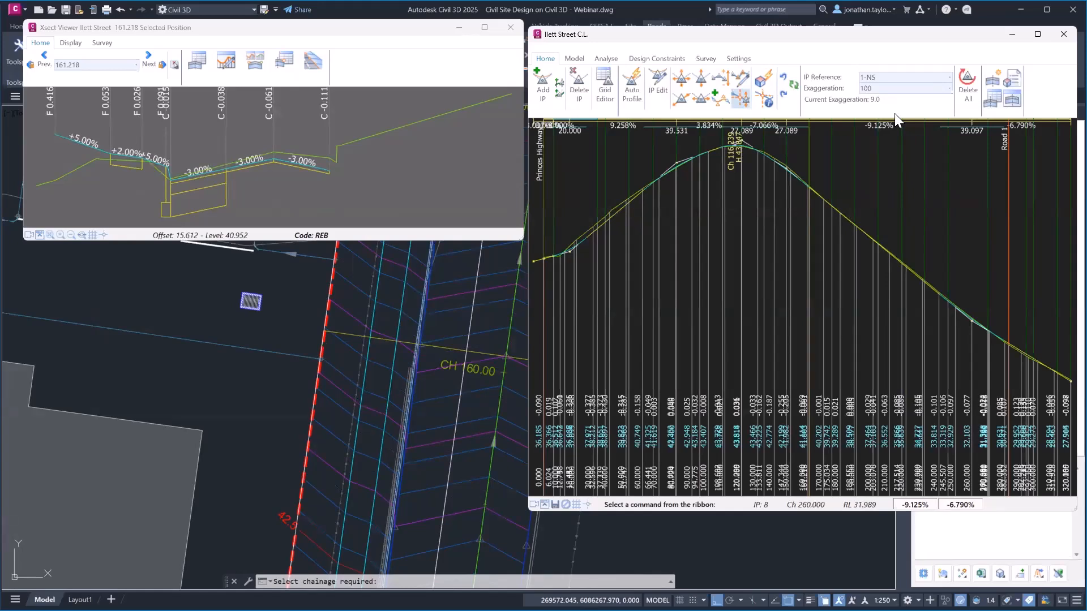
key(ctrl)
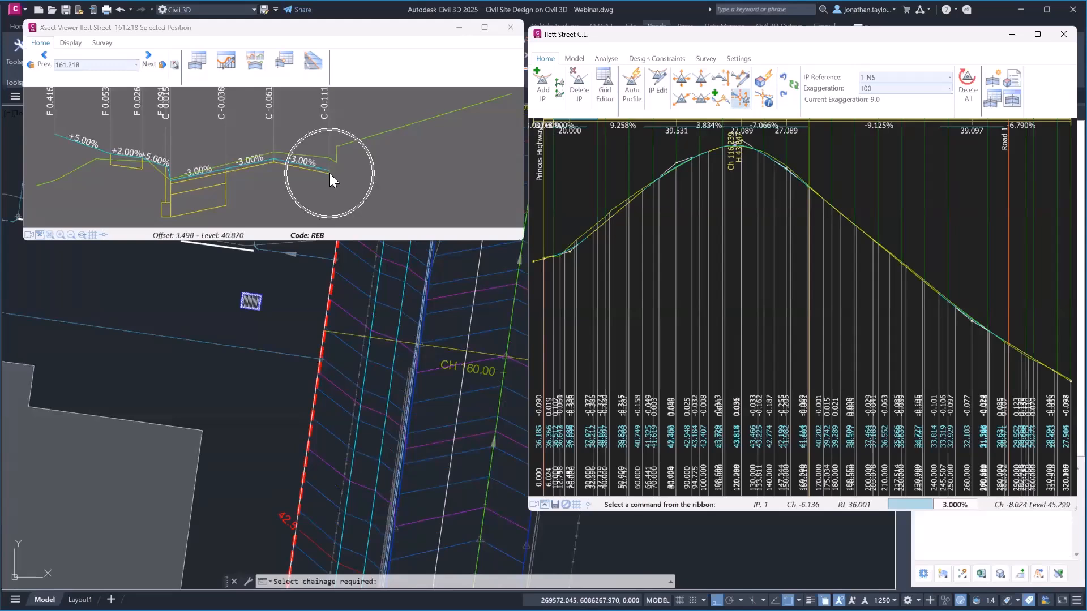
middle_drag(383, 372, 288, 364)
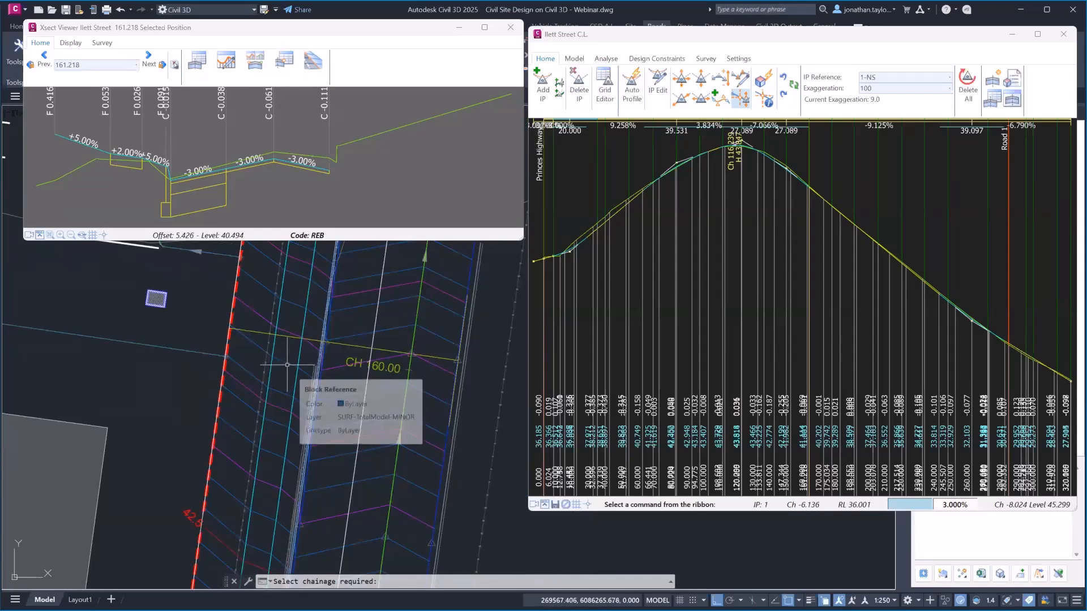
scroll(330, 328, up, 3)
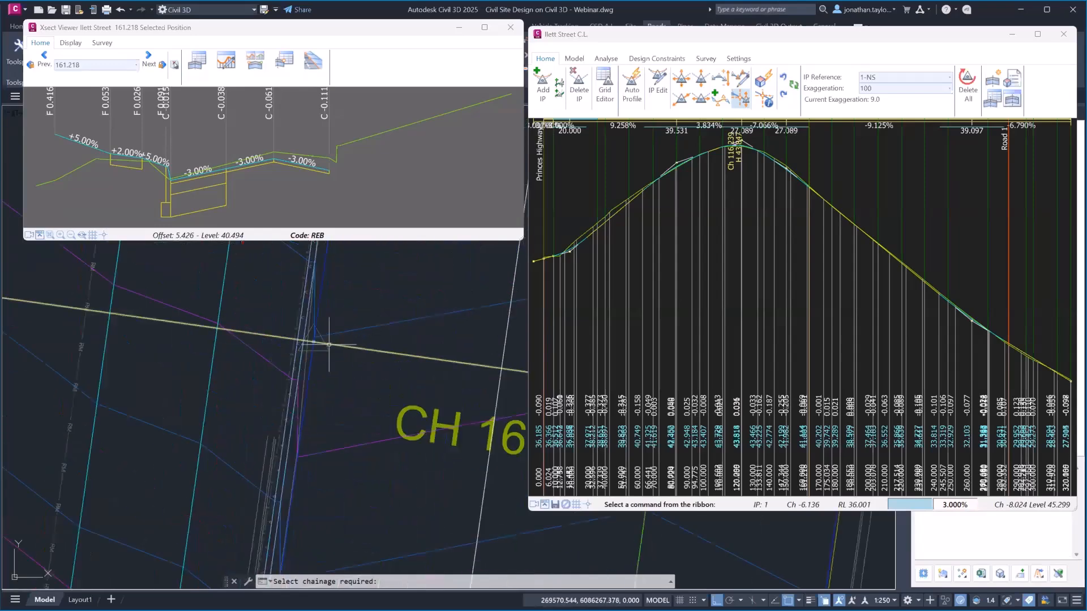
click(321, 341)
click(380, 396)
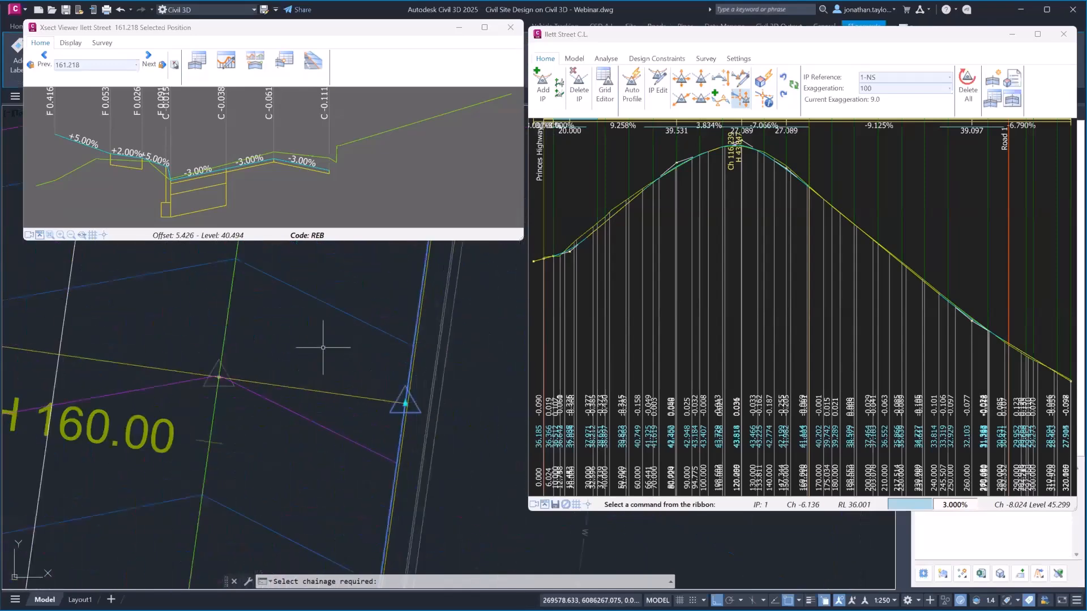
scroll(323, 347, down, 5)
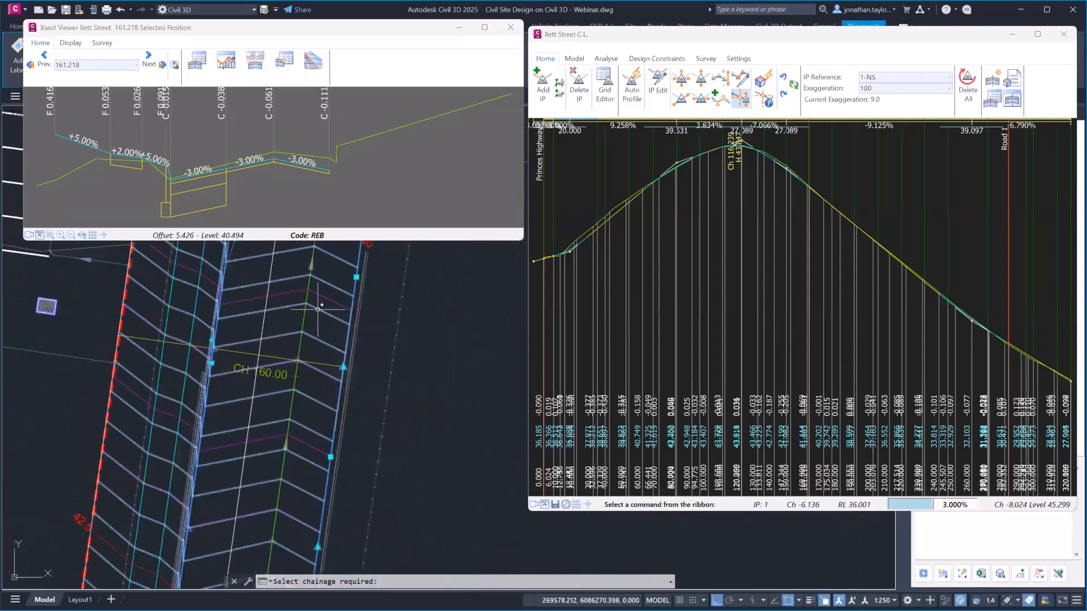
Open Ilett Street's design data, review its alignment widening variation, then list variation types to add
click(199, 64)
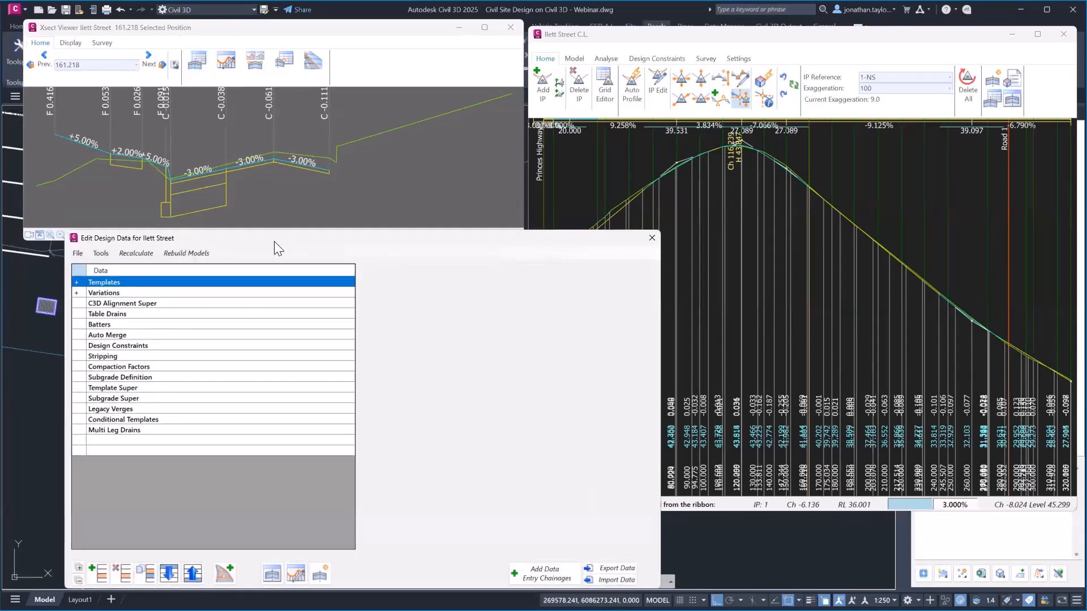
drag(280, 238, 695, 139)
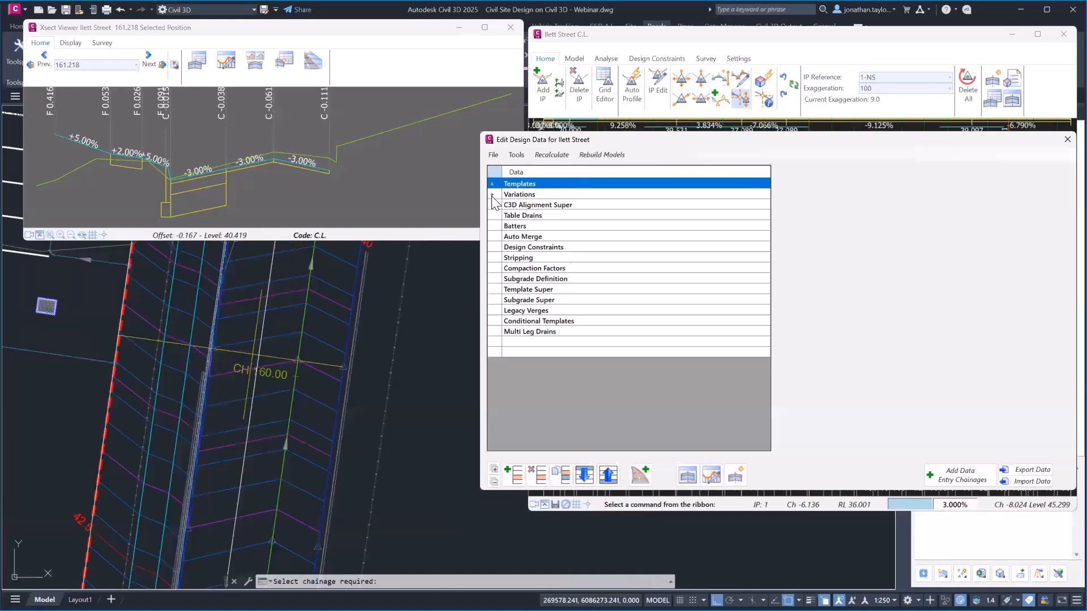
click(491, 194)
click(567, 205)
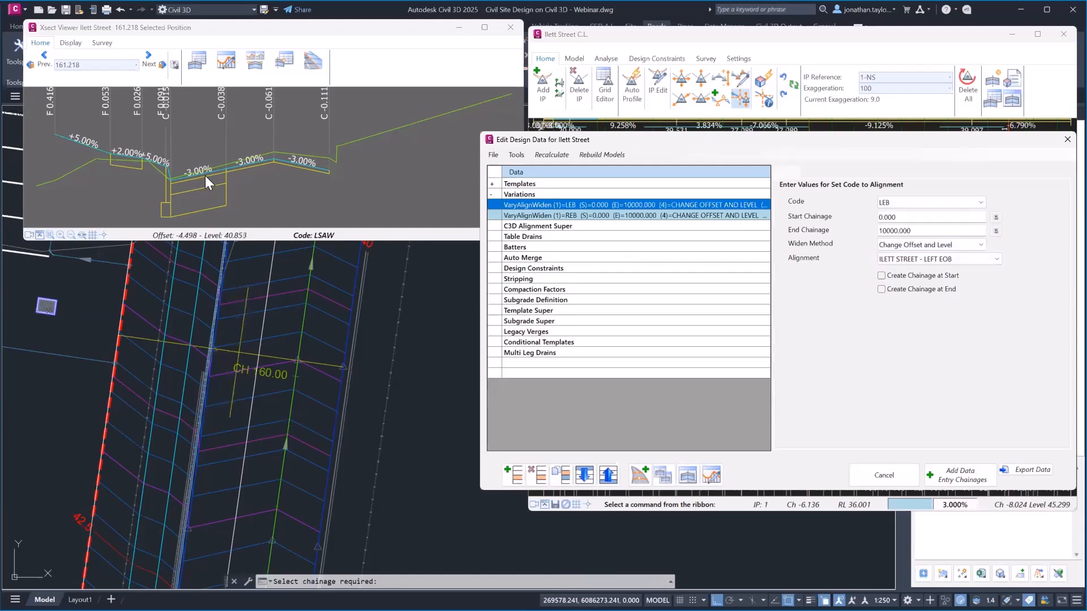
middle_drag(364, 307, 367, 365)
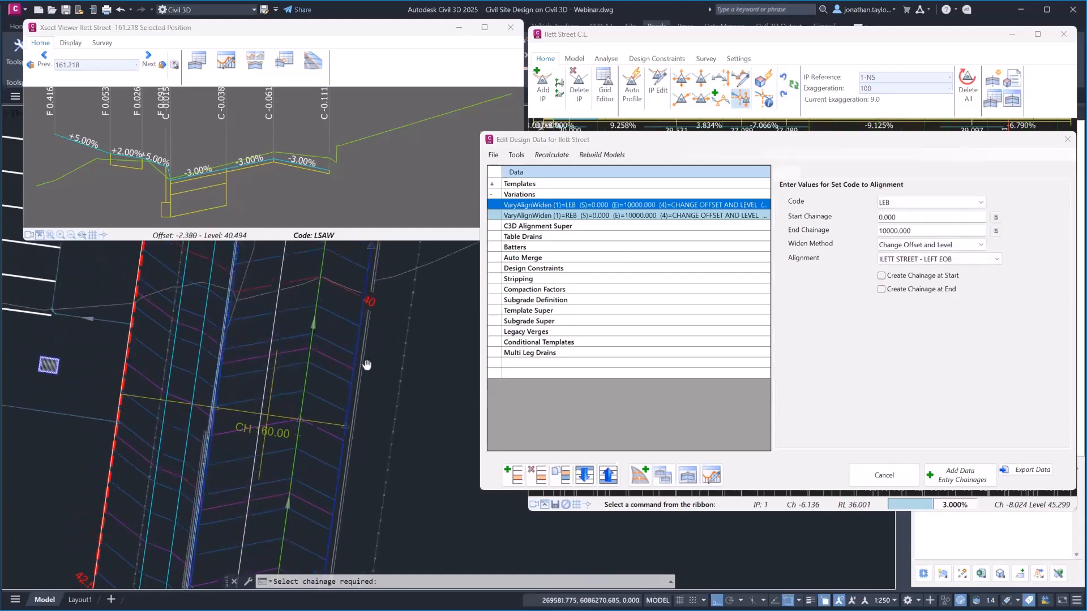
mouse_move(287, 380)
middle_down()
mouse_move(377, 371)
mouse_move(408, 391)
middle_up()
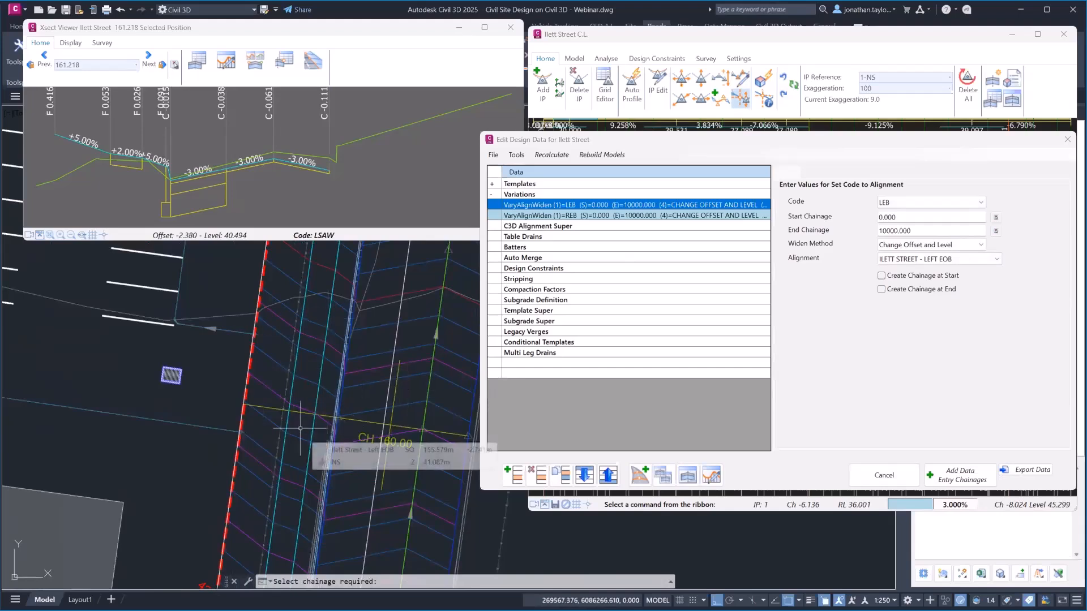
double_click(520, 195)
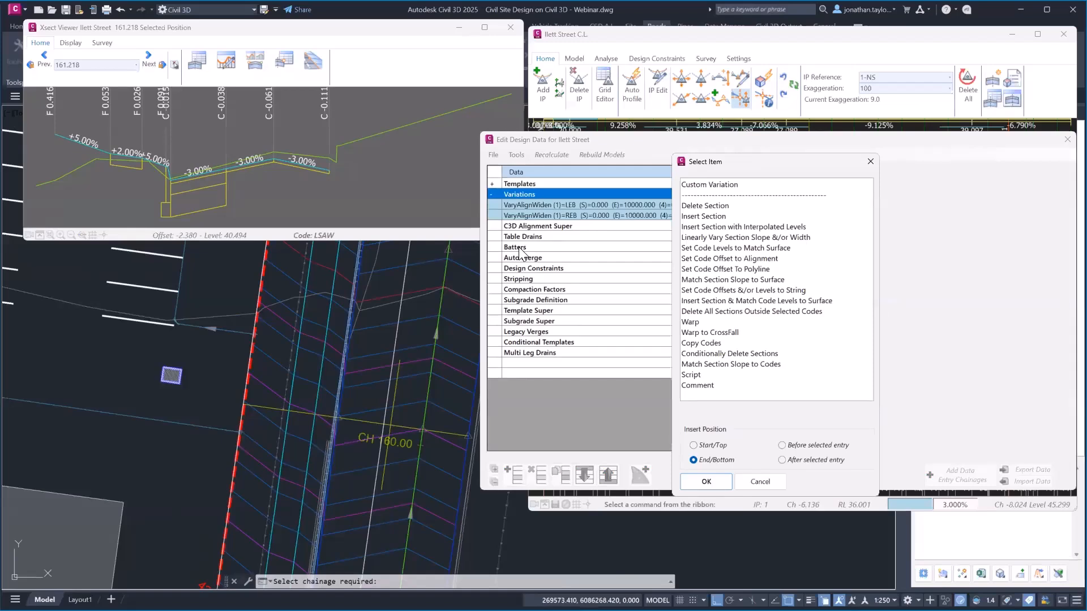
Add a Modify - Layback Crossing custom variation to Ilett Street
double_click(725, 185)
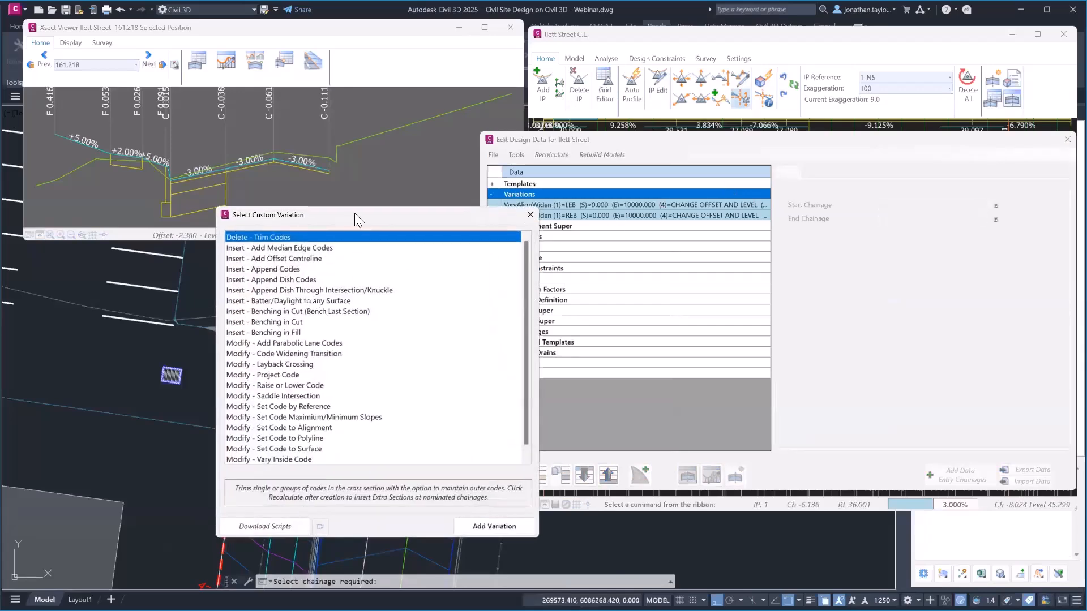
drag(349, 213, 593, 139)
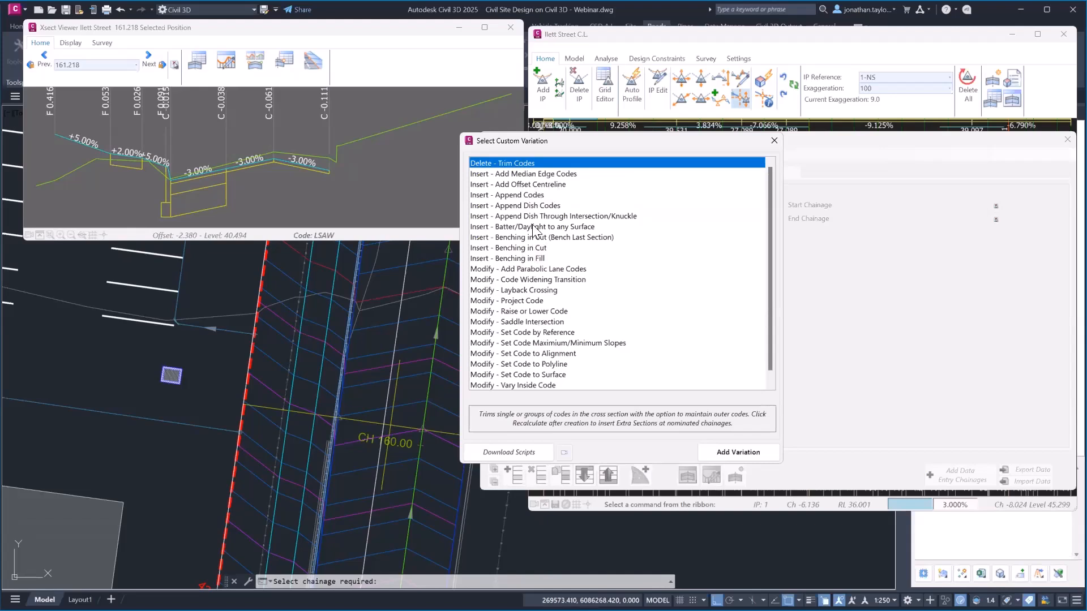
click(531, 291)
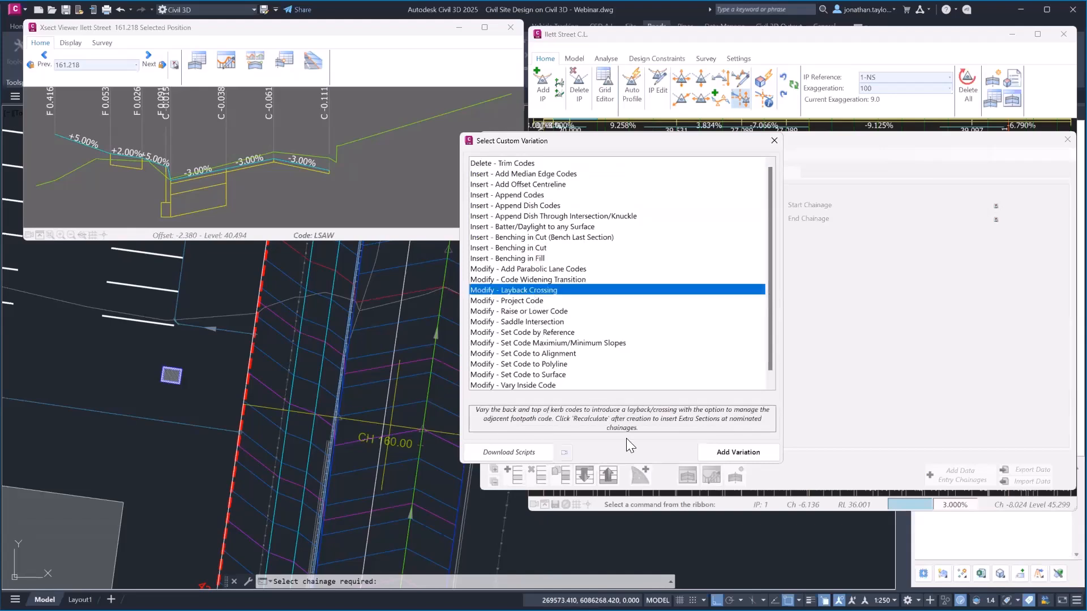
click(741, 453)
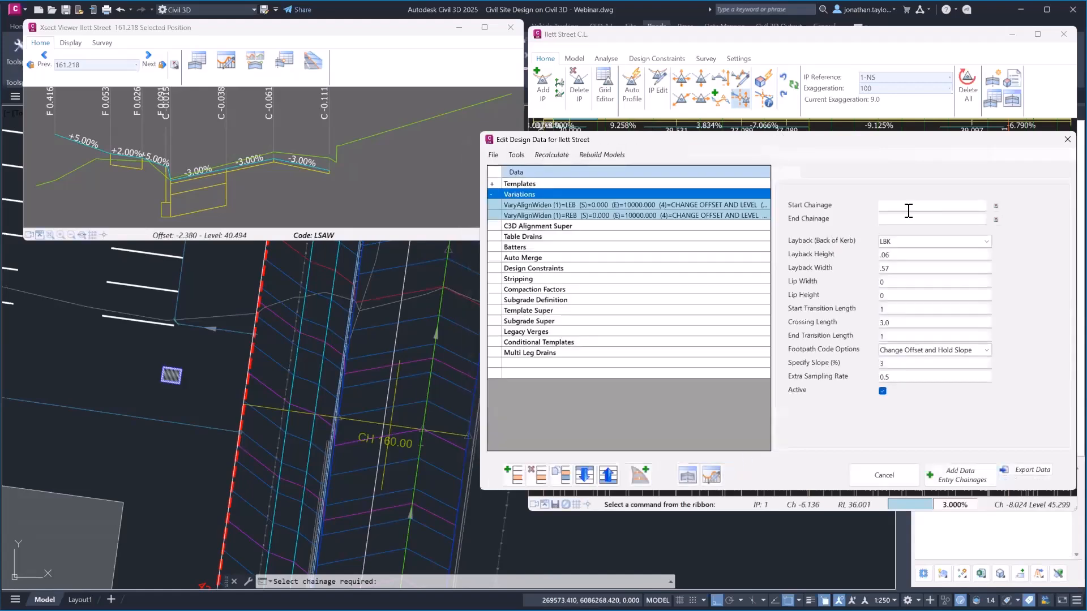
Insert a new chainage 159.327 picked in the plan with object snap off
click(643, 475)
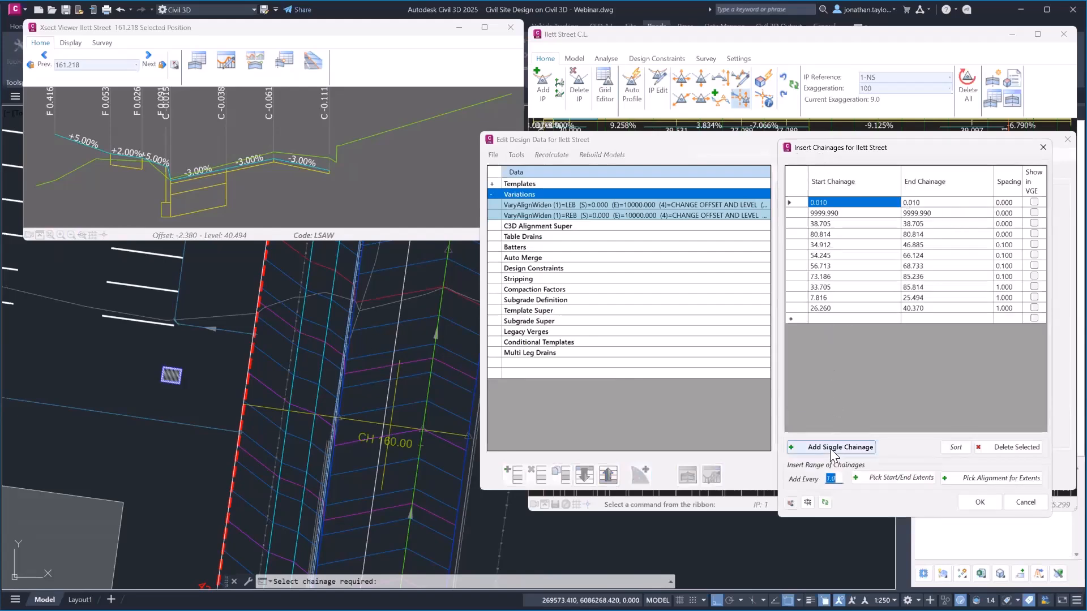
click(830, 448)
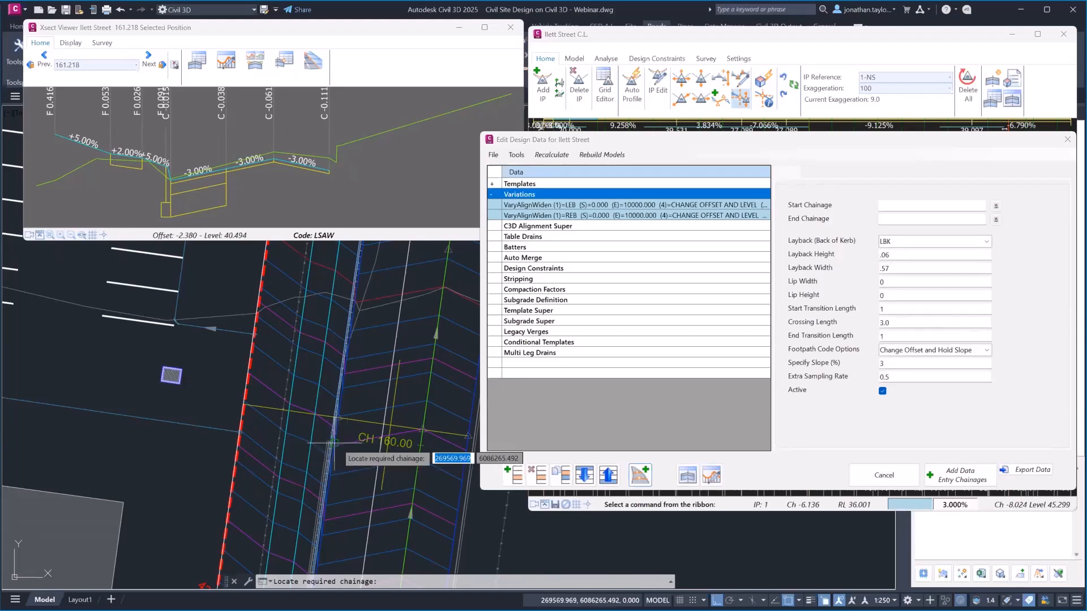
key(F3)
click(338, 445)
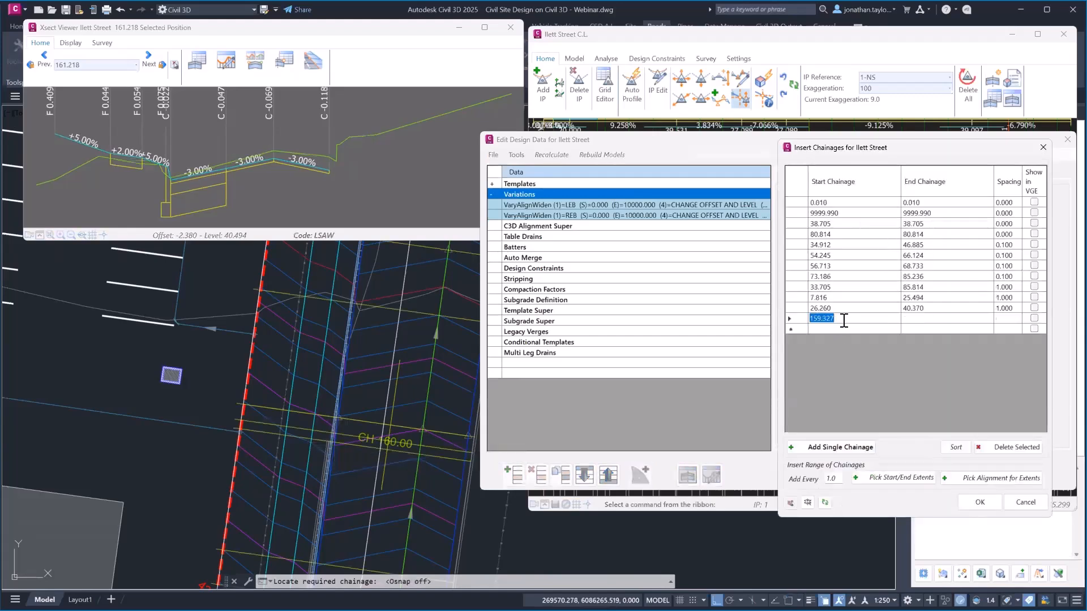
click(973, 501)
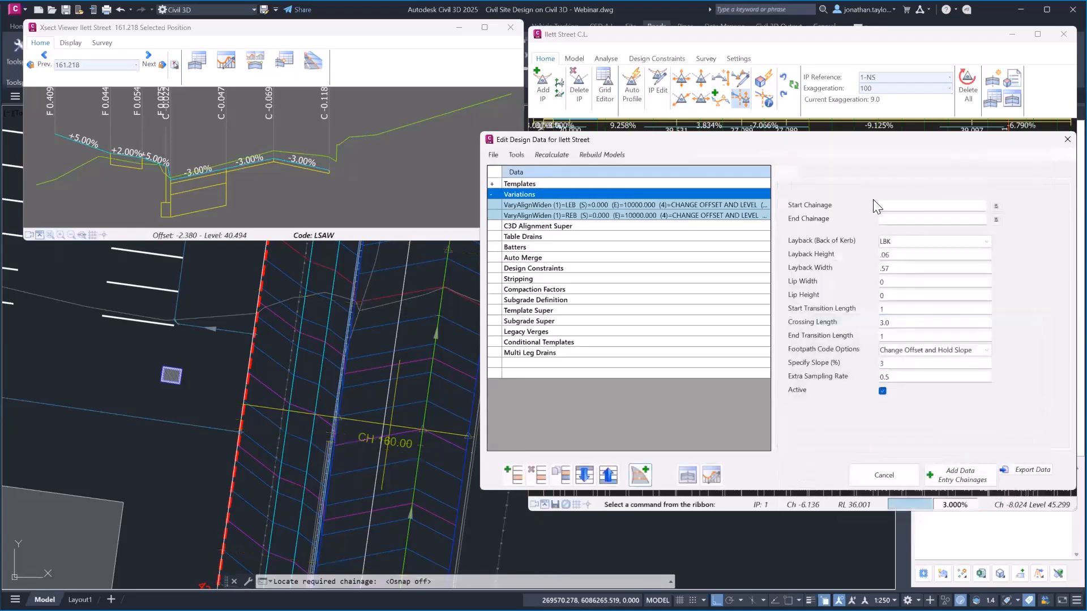
Run the variation from chainage 159.327 to 1000 with a 0.6 layback width
click(893, 205)
text(159.327)
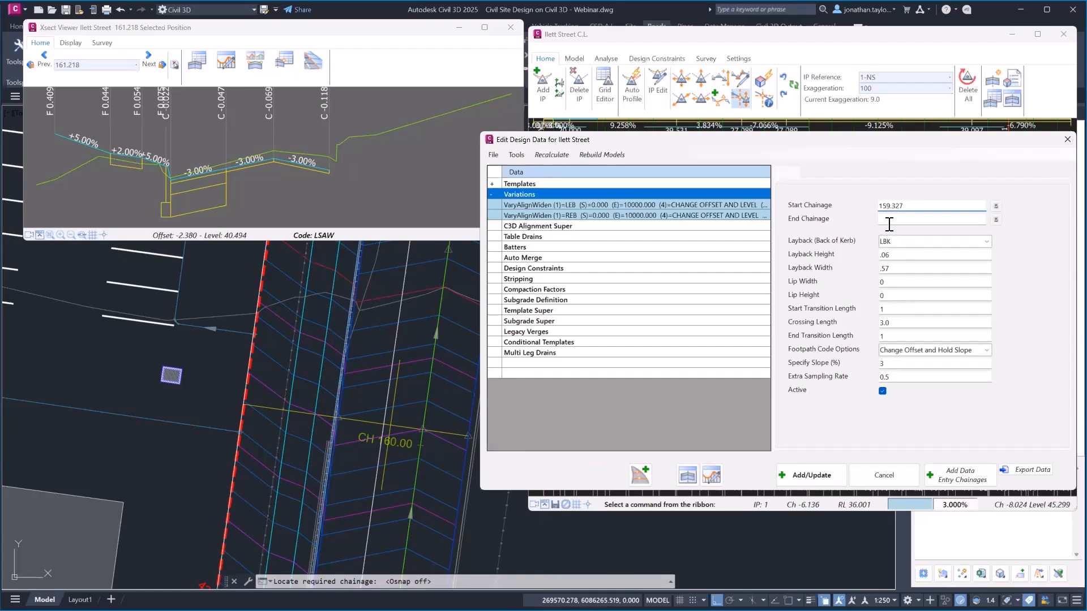
click(893, 219)
text(1000)
click(893, 269)
text(.6)
Set 0.9 transitions, 7.6 crossing length, Hold Offset and Current Level, and save the variation
click(895, 309)
key(BackSpace)
text(.9)
key(Tab)
key(Tab)
click(987, 350)
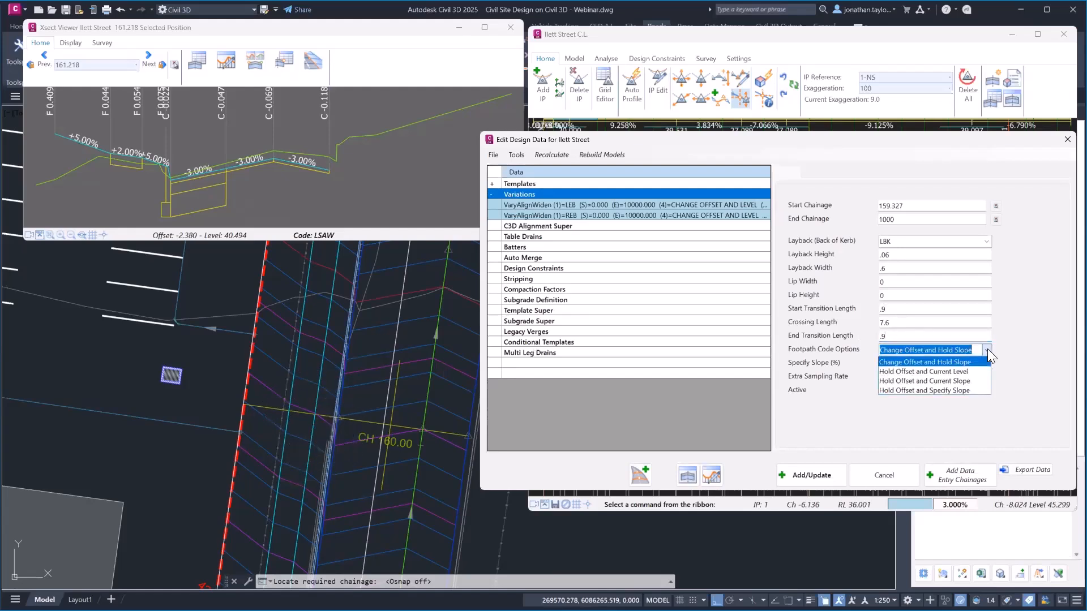
click(951, 371)
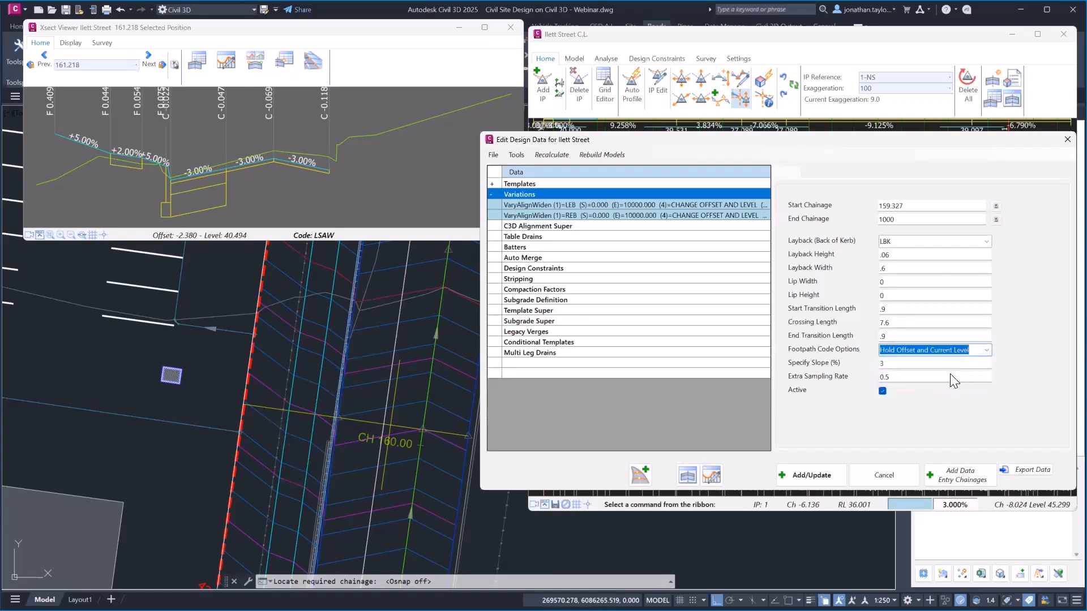
click(820, 480)
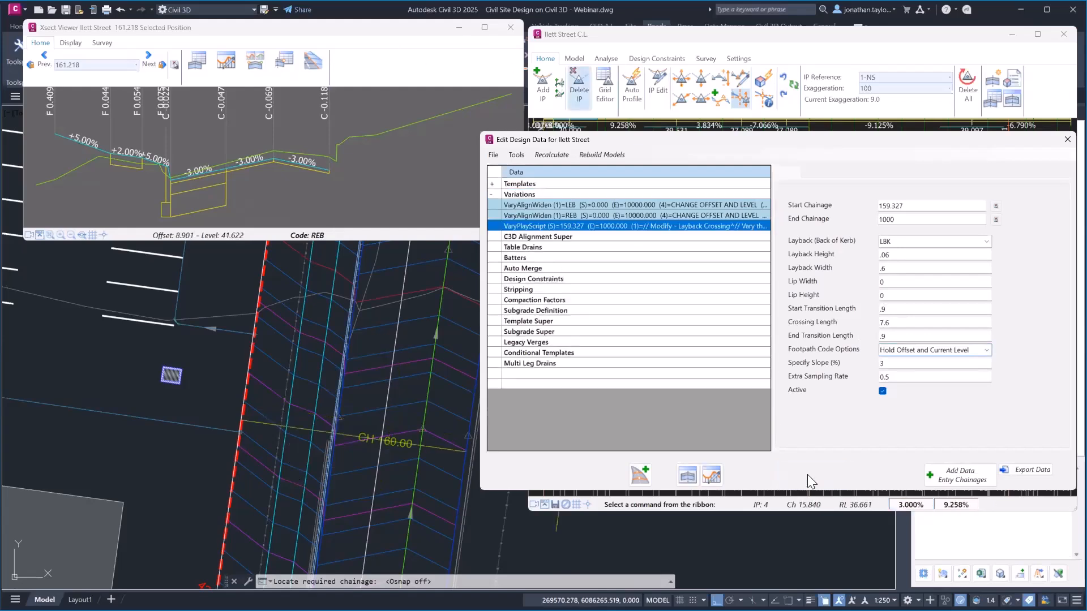
Recalculate Ilett Street and regenerate, close the cross-section viewer, and begin picking a section chainage
click(556, 156)
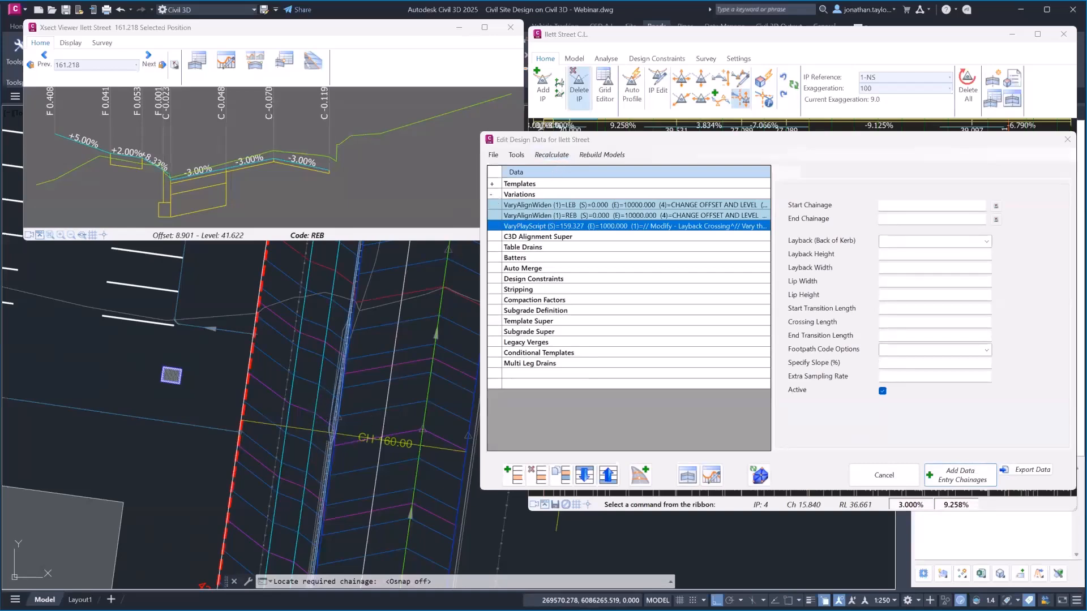
scroll(349, 347, up, 2)
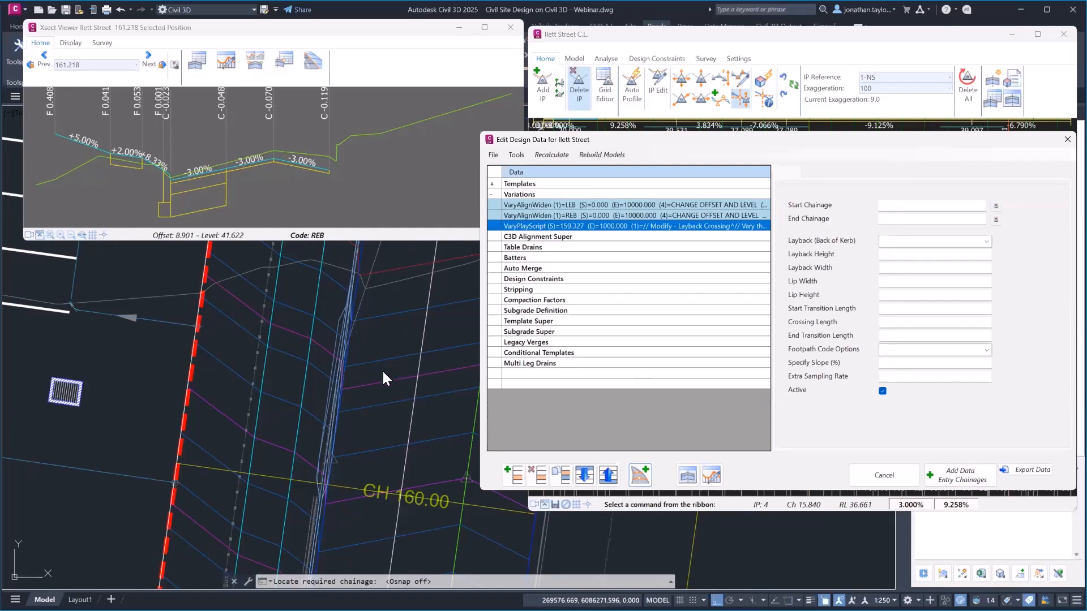
click(364, 342)
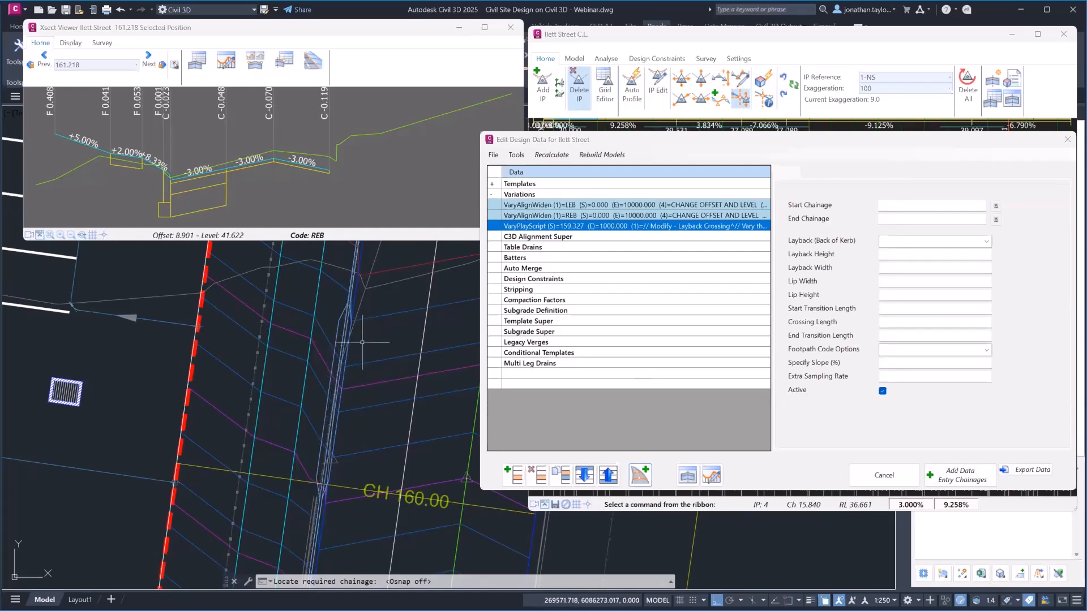
text(re)
key(Return)
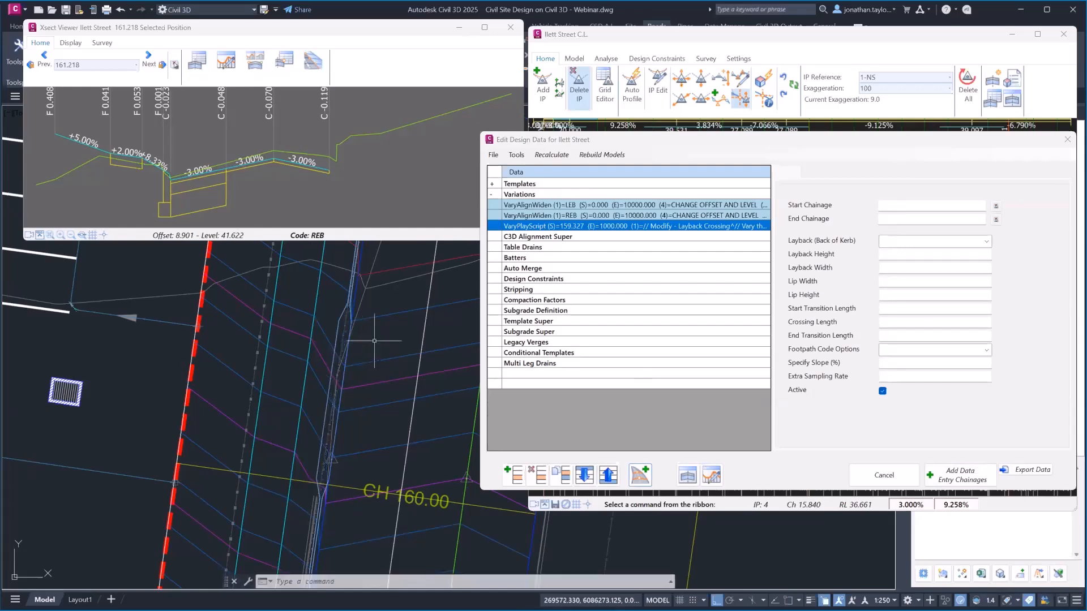
middle_drag(369, 342, 376, 364)
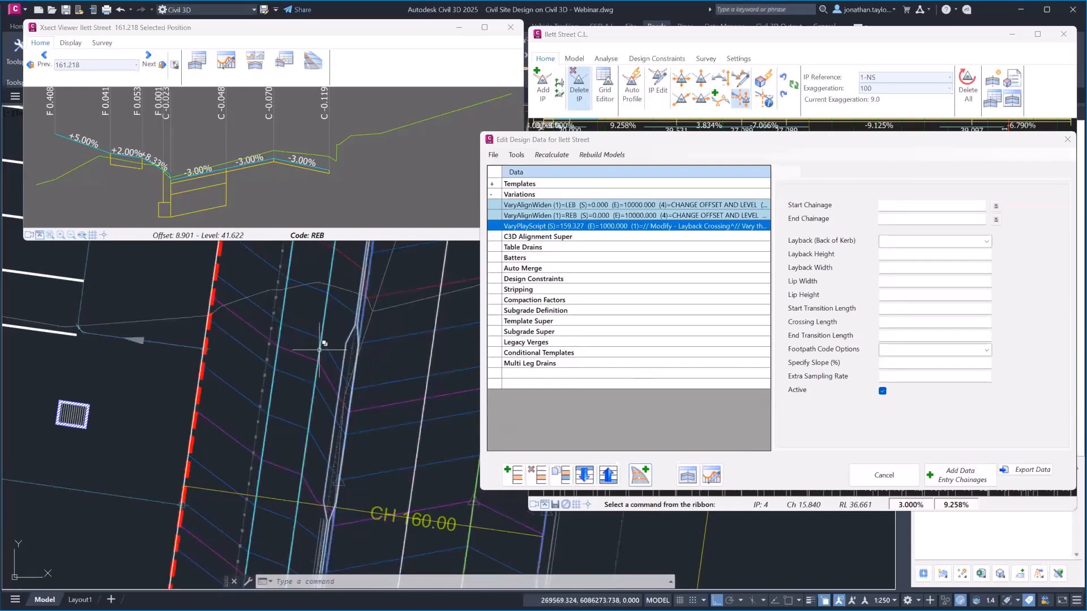
click(510, 27)
click(693, 475)
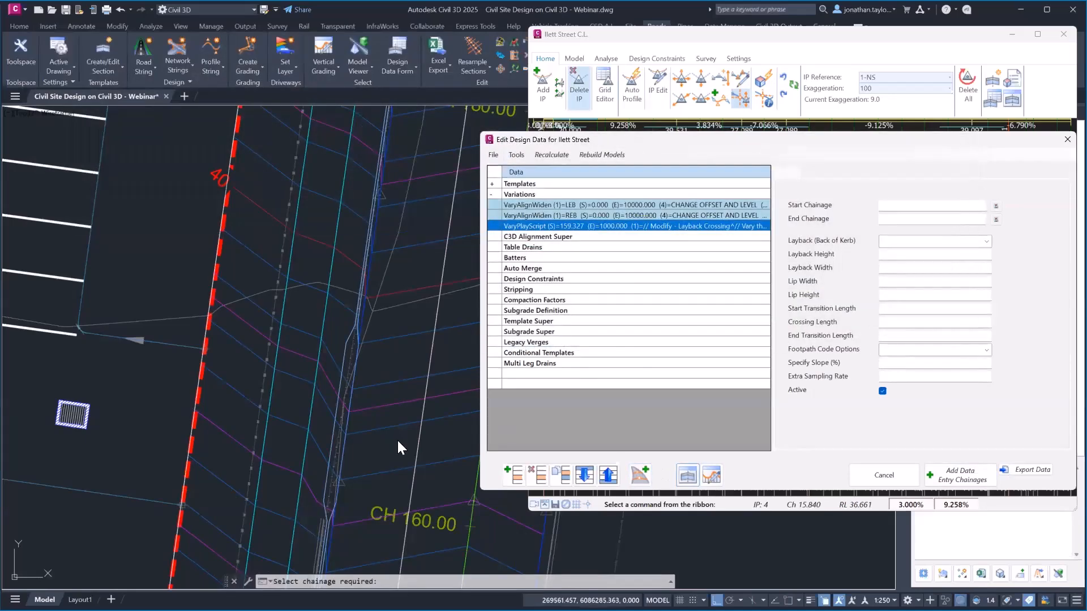
View Ilett Street's cross section at chainage 163.327 framed on the kerb crossing
click(393, 442)
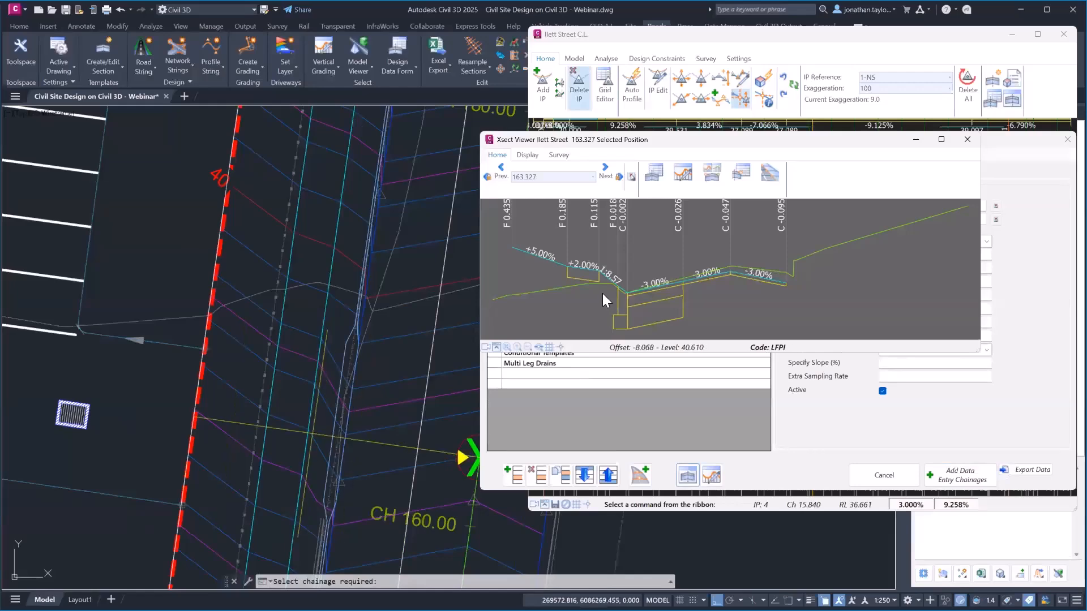
scroll(602, 293, up, 2)
drag(654, 137, 267, 68)
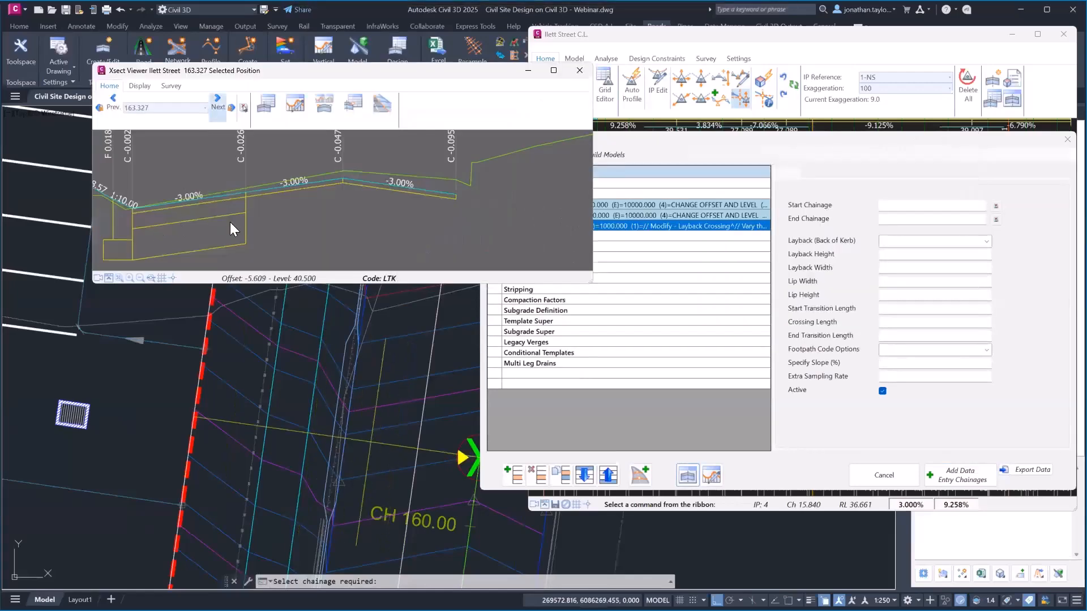
middle_drag(164, 224, 367, 217)
middle_drag(289, 199, 328, 193)
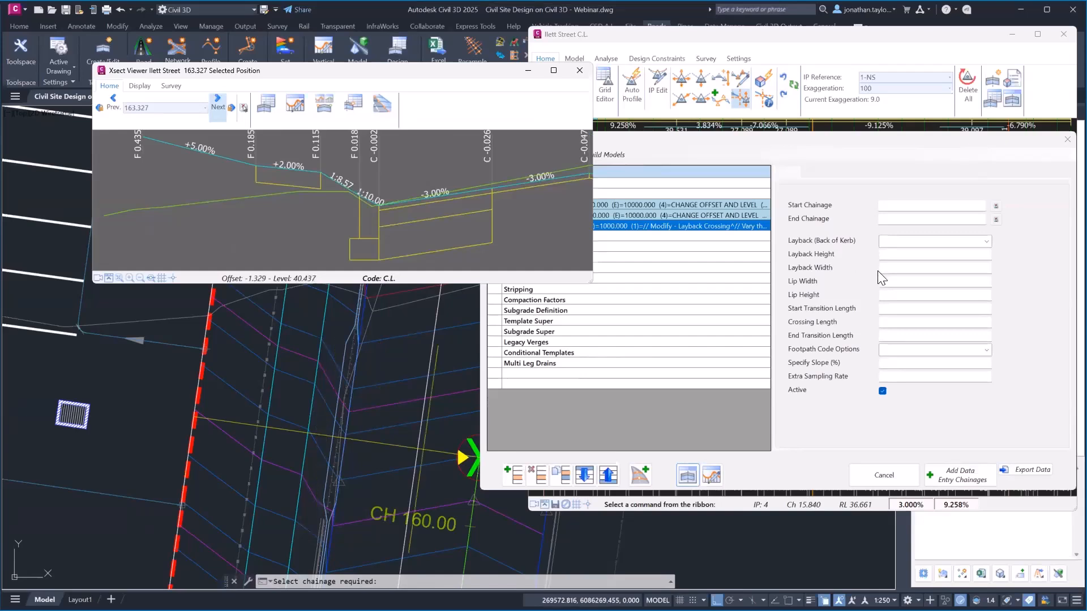
Set the layback lip width and lip height to 0.03, apply, and check the section
click(669, 225)
click(899, 282)
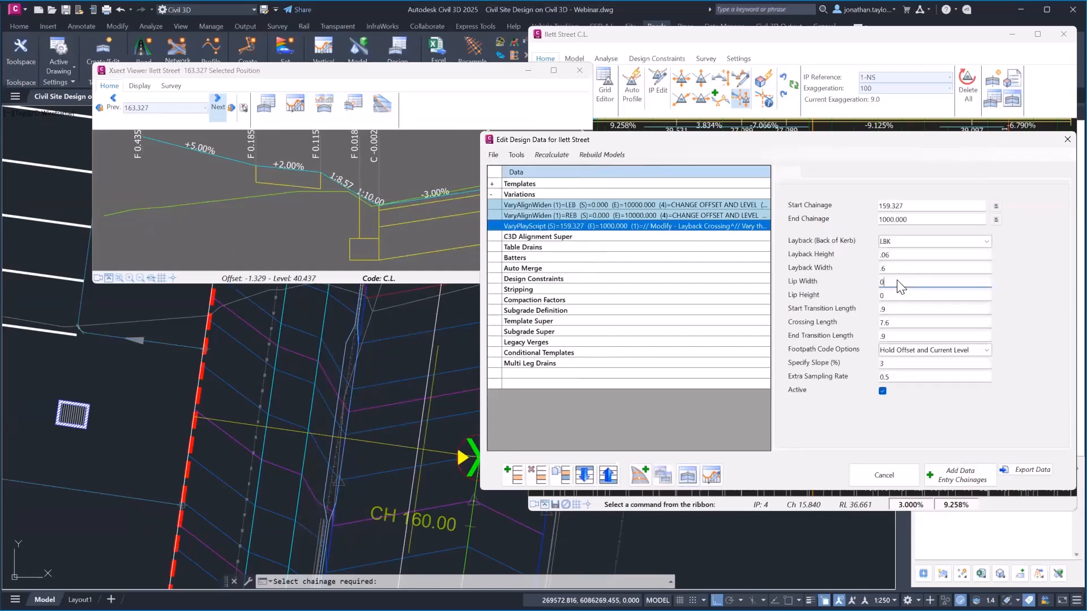
text(.03.)
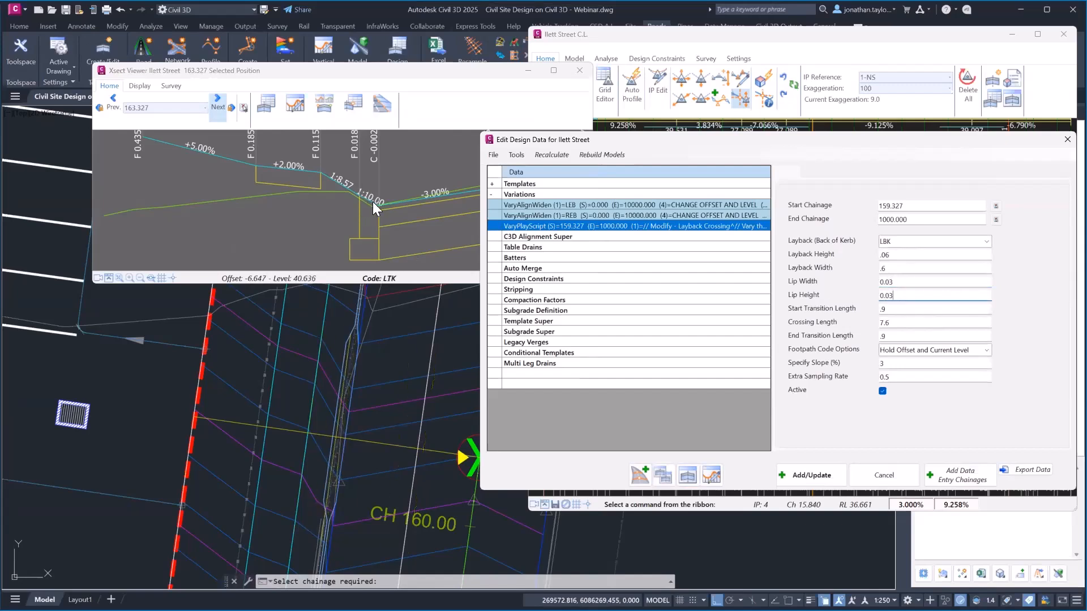
click(831, 475)
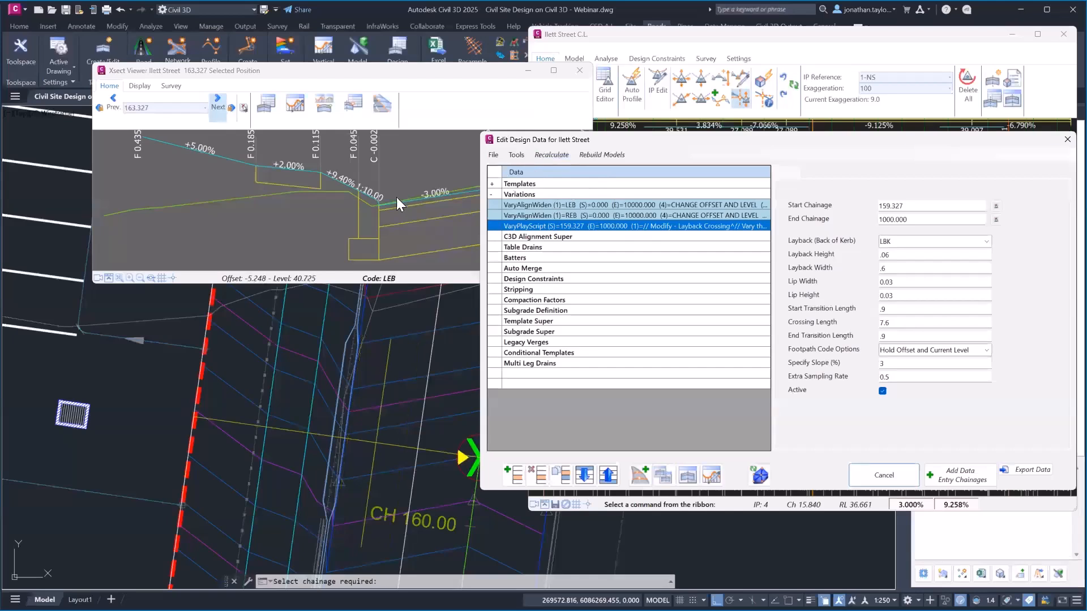
scroll(400, 200, up, 2)
middle_drag(426, 192, 345, 182)
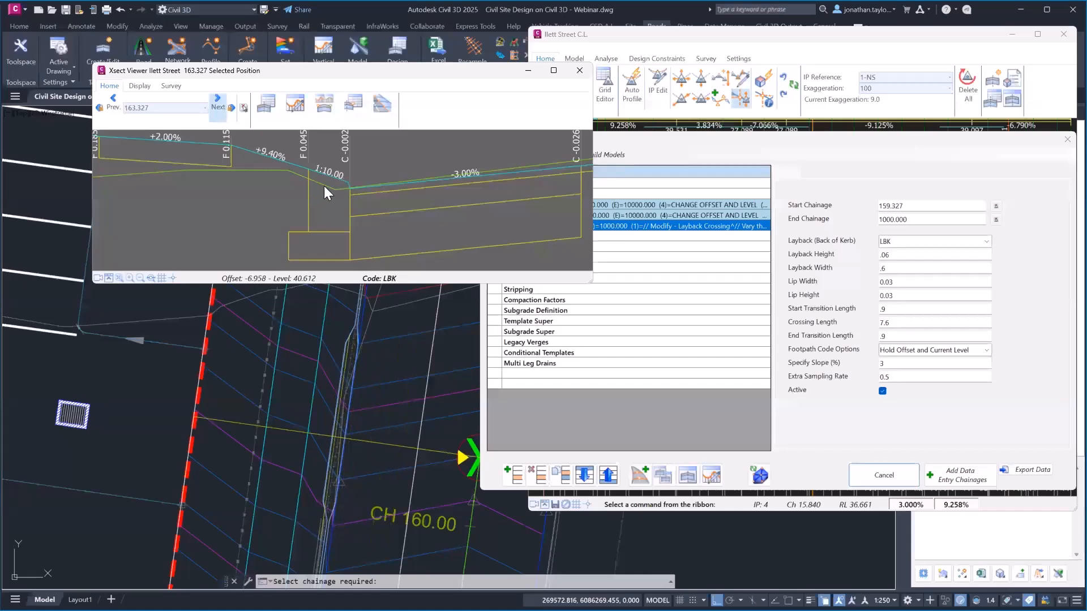
Close the cross-section viewer, rebuild the Ilett Street models, and close the design data editor
click(580, 70)
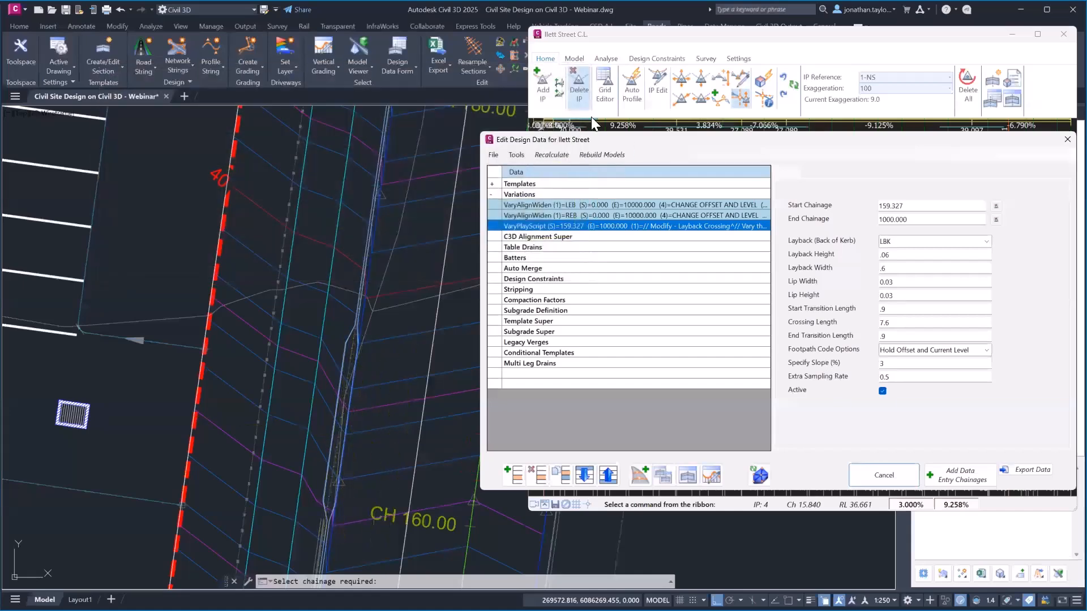
click(760, 481)
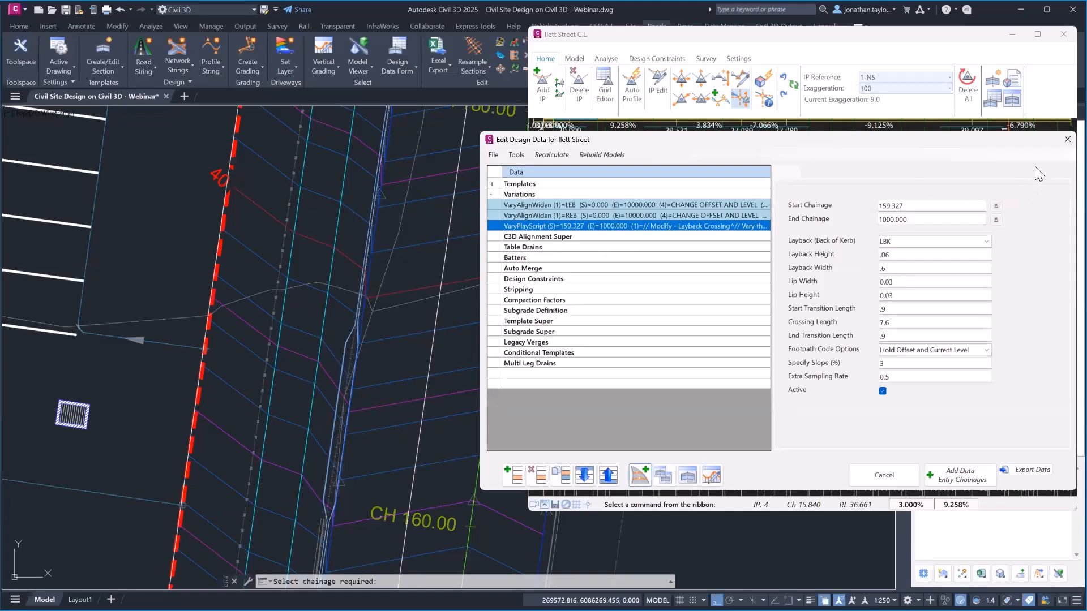
click(1060, 142)
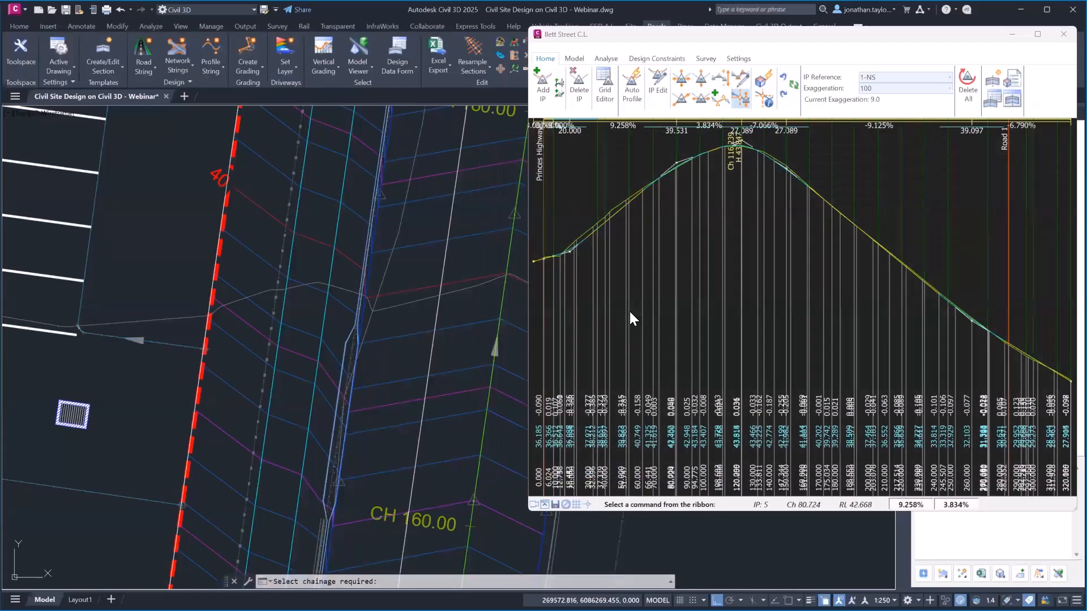
scroll(333, 342, down, 5)
scroll(334, 341, down, 6)
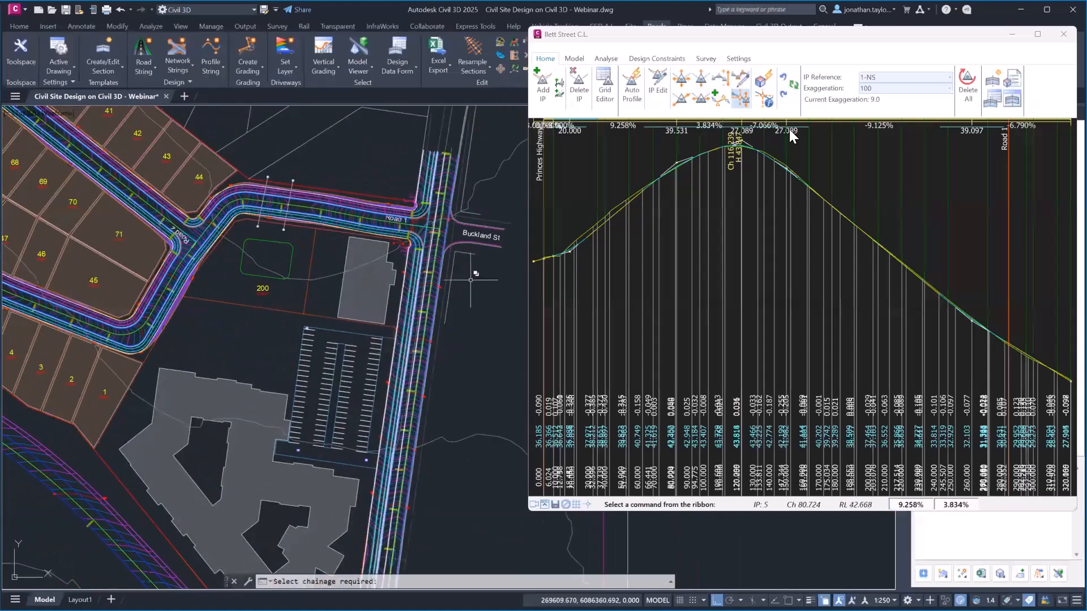
Close the Ilett Street C.L. profile window and pan the plan to the car park
click(1063, 35)
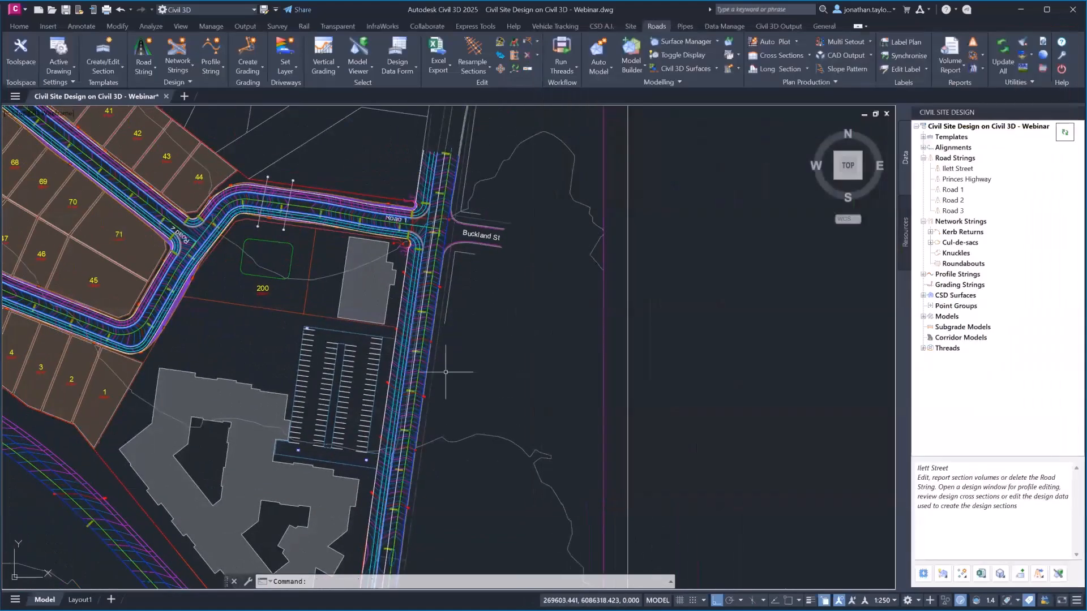
middle_drag(437, 369, 647, 370)
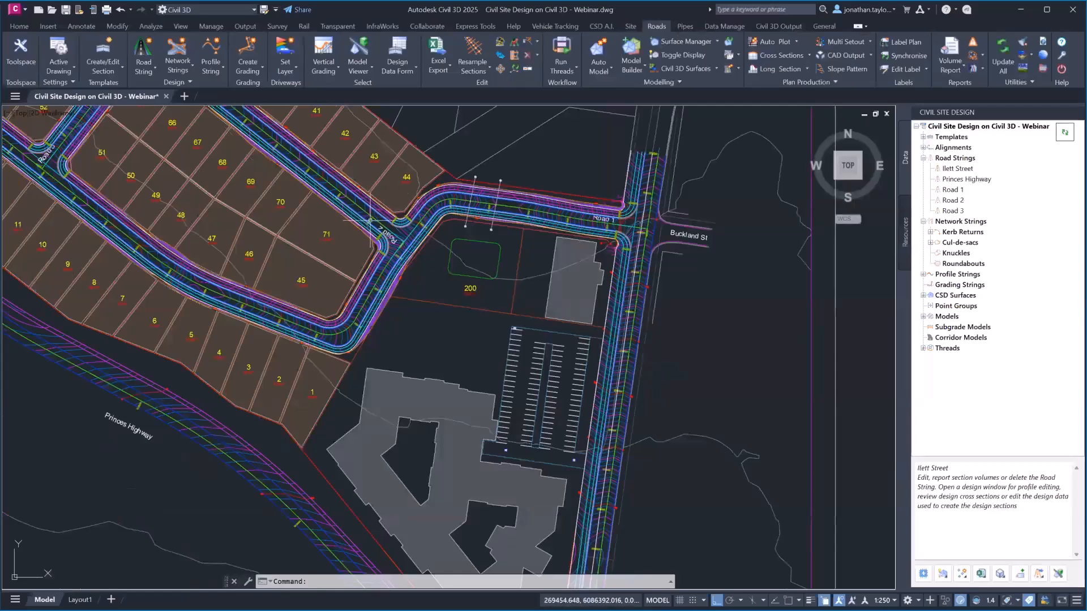
middle_drag(544, 447, 543, 392)
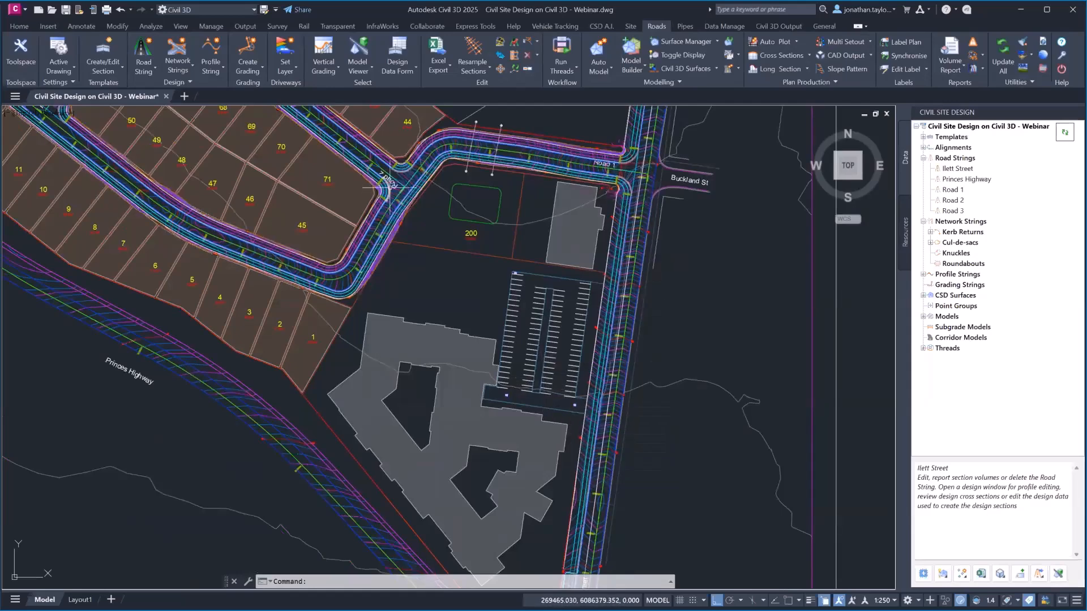
middle_drag(592, 209, 549, 244)
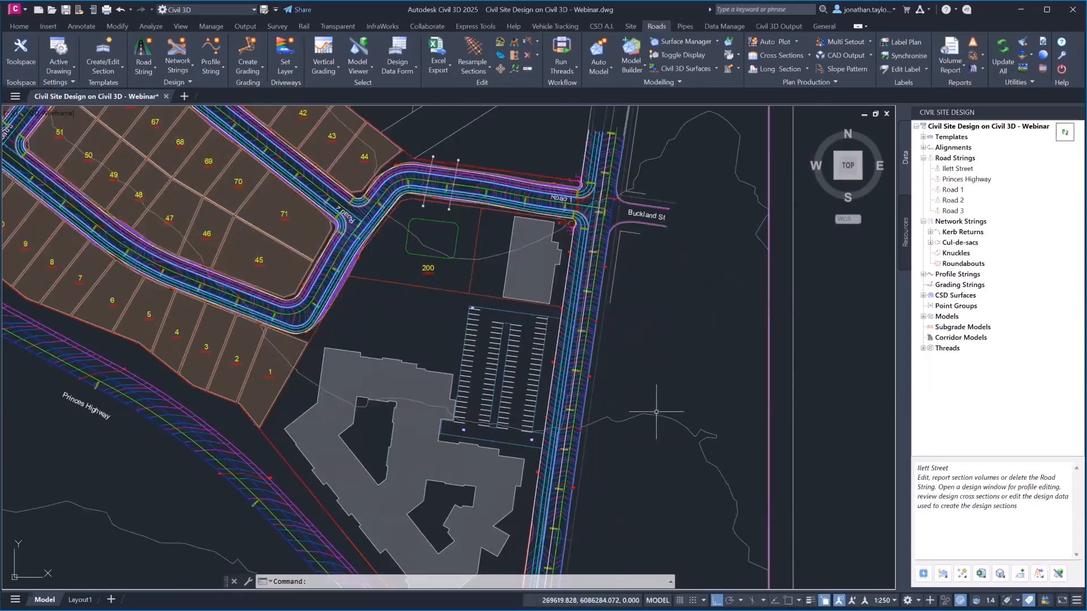
scroll(662, 291, up, 3)
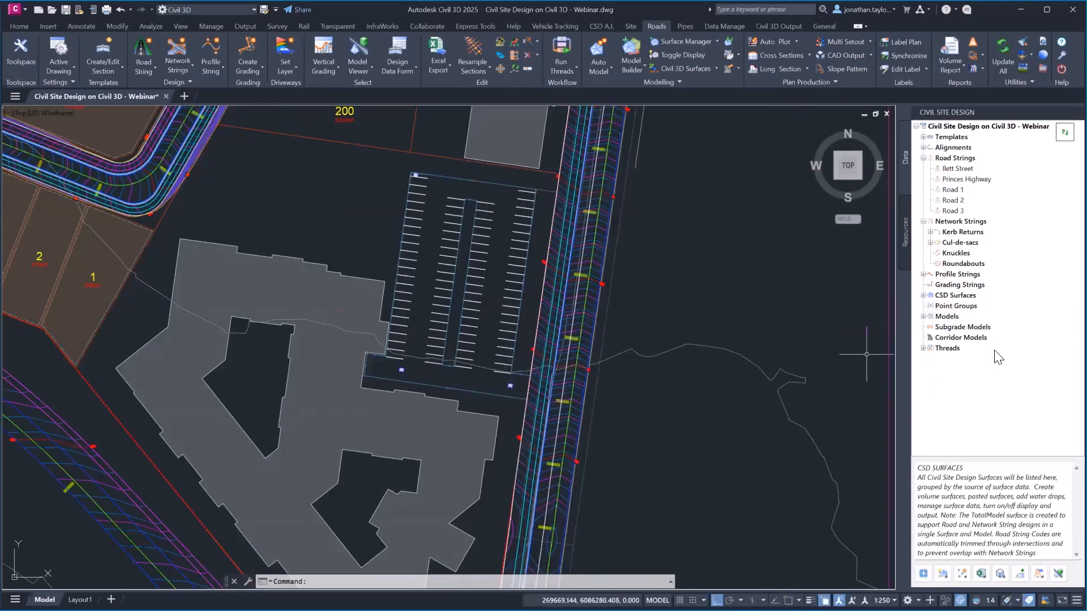
Open the Subgrade Model Manager from the Subgrade Models menu
right_click(955, 328)
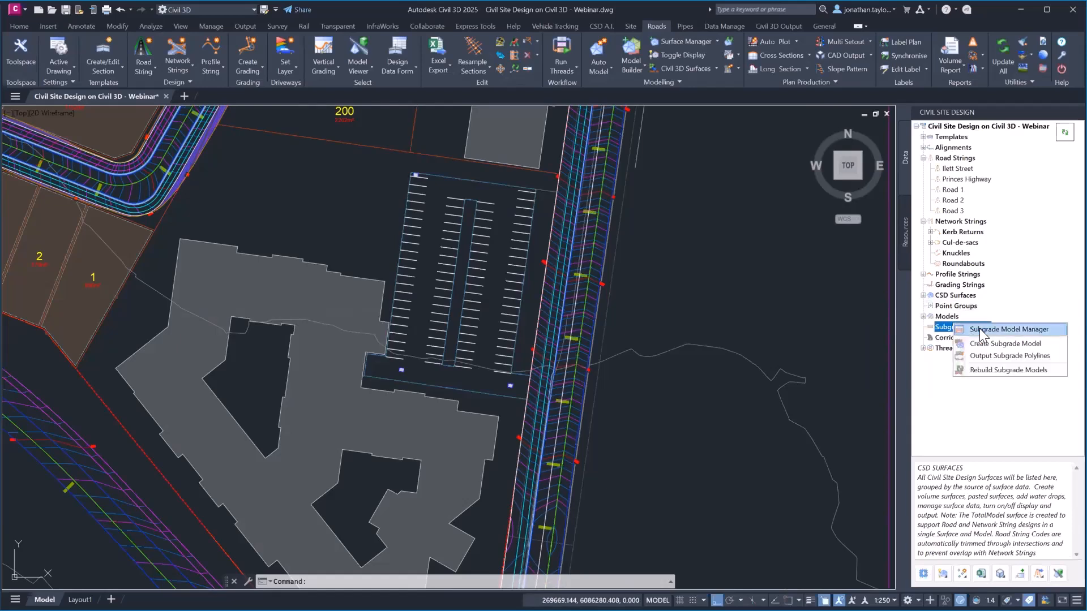
click(980, 331)
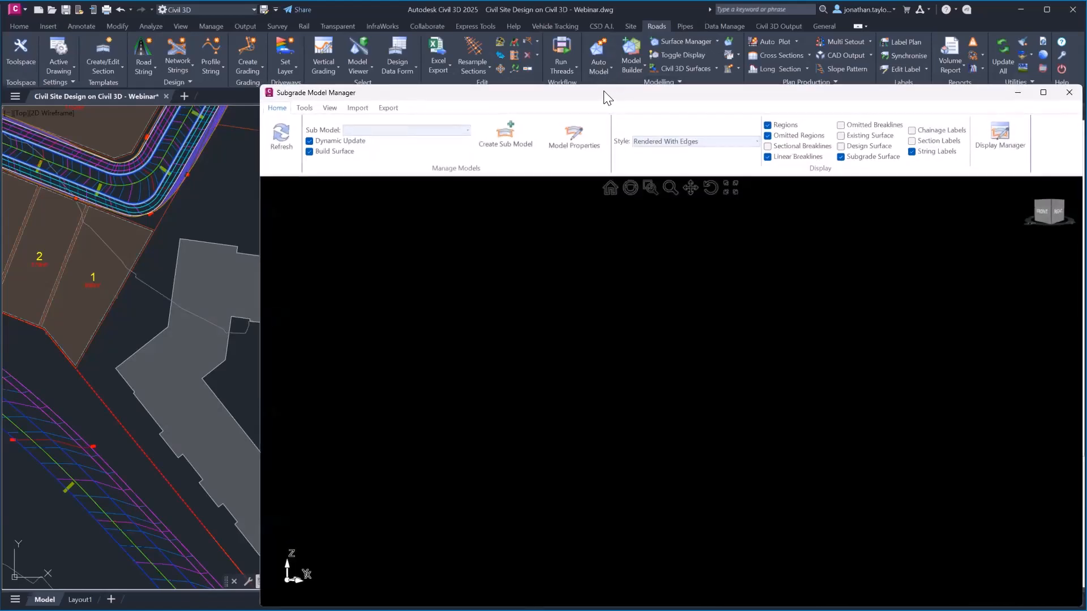
drag(607, 98, 507, 59)
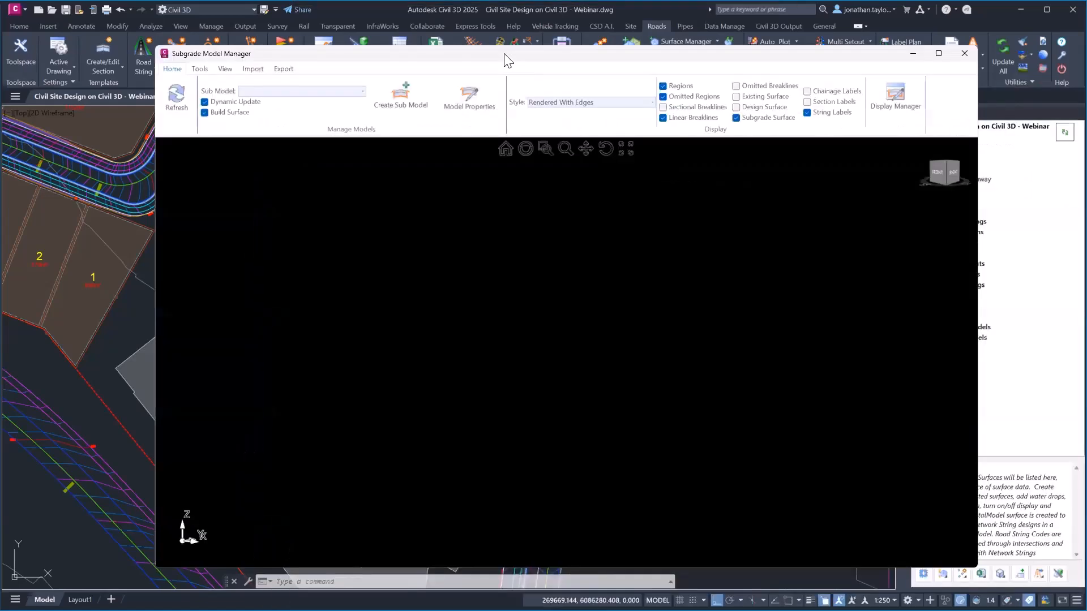
Define a new SubModel based on Design Model, sampling NS, with boundary retraction applied
click(405, 99)
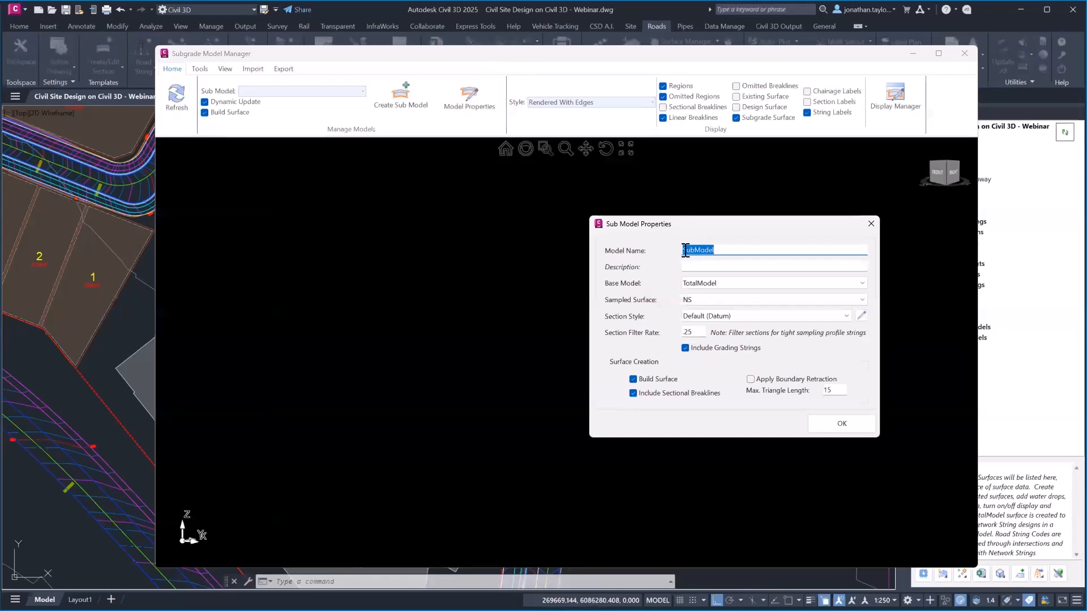
click(721, 285)
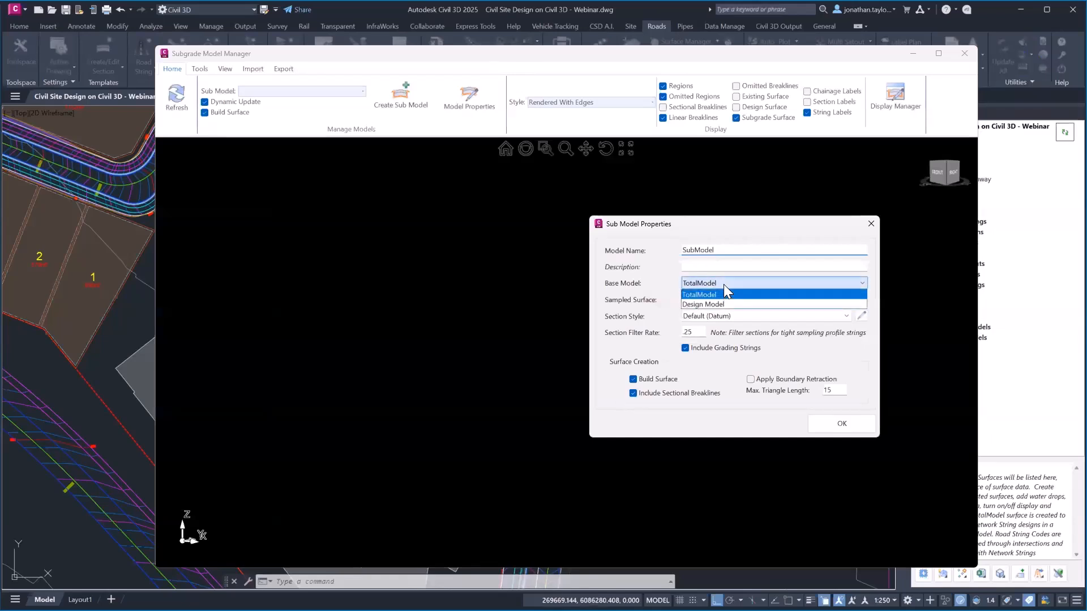
click(711, 305)
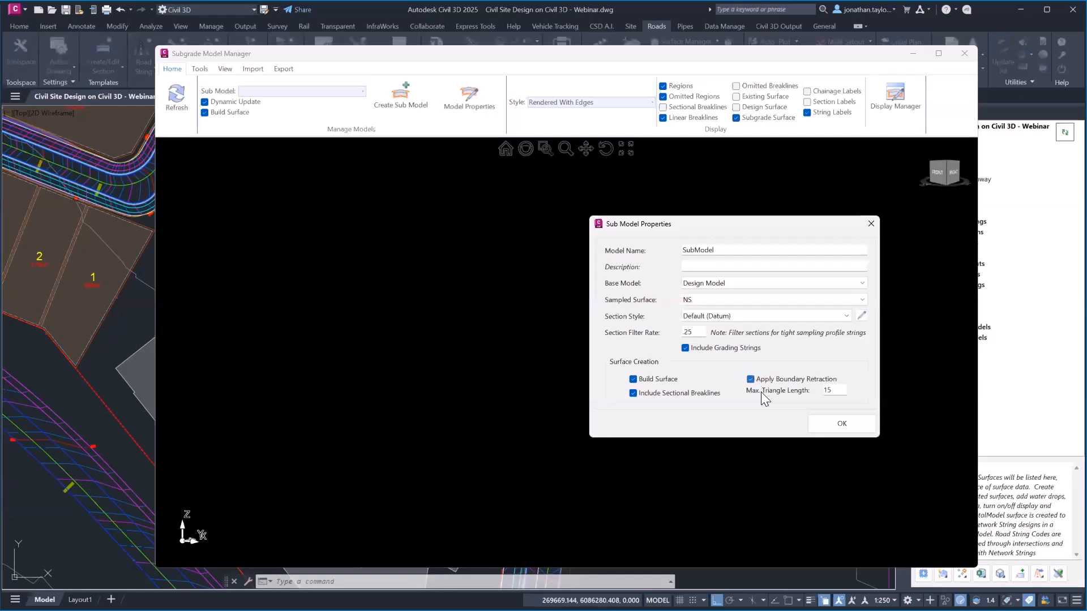
click(752, 380)
click(840, 429)
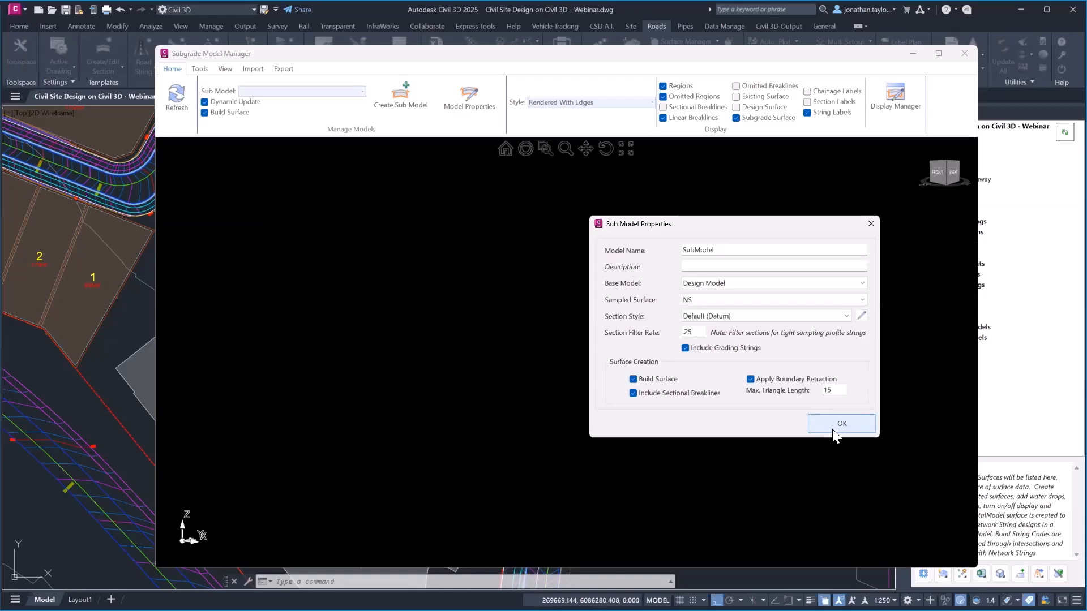
Load the new SubModel and orbit its 3D subgrade along Ilett Street and the parking area
click(832, 429)
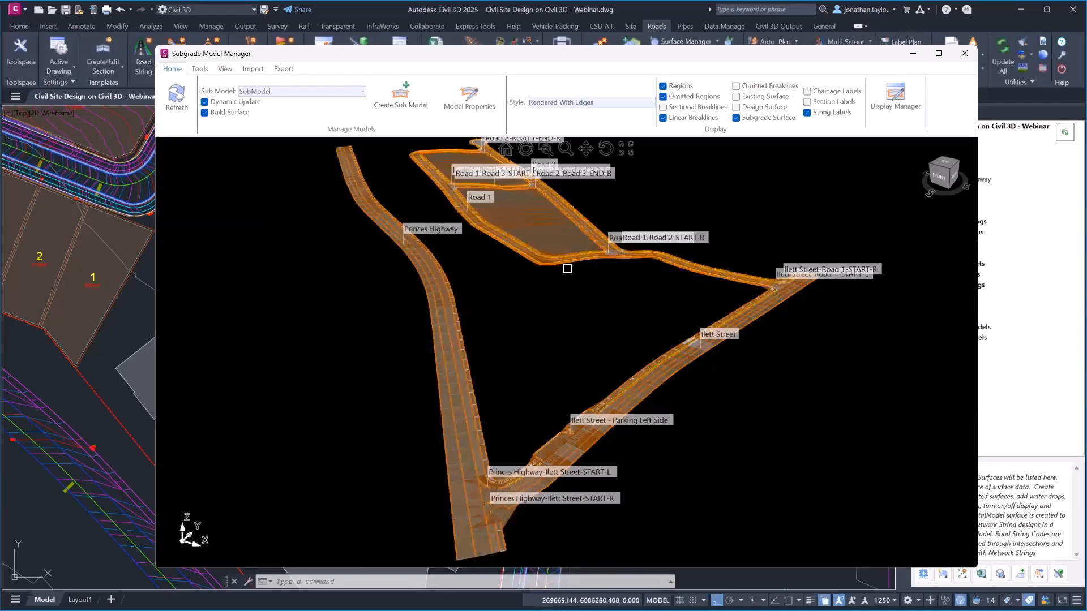
scroll(702, 340, up, 5)
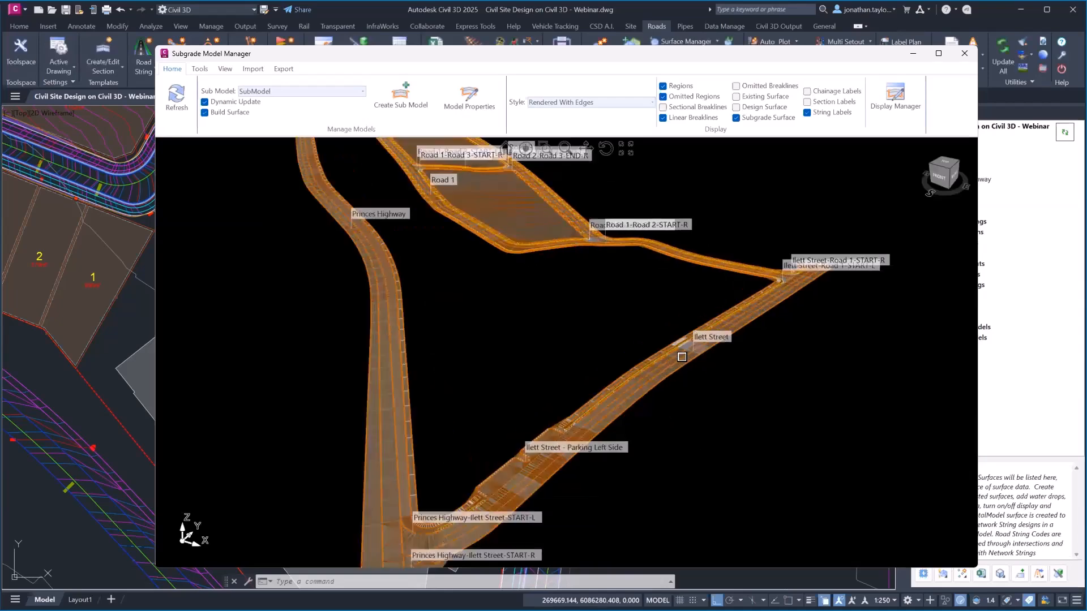
scroll(662, 338, up, 8)
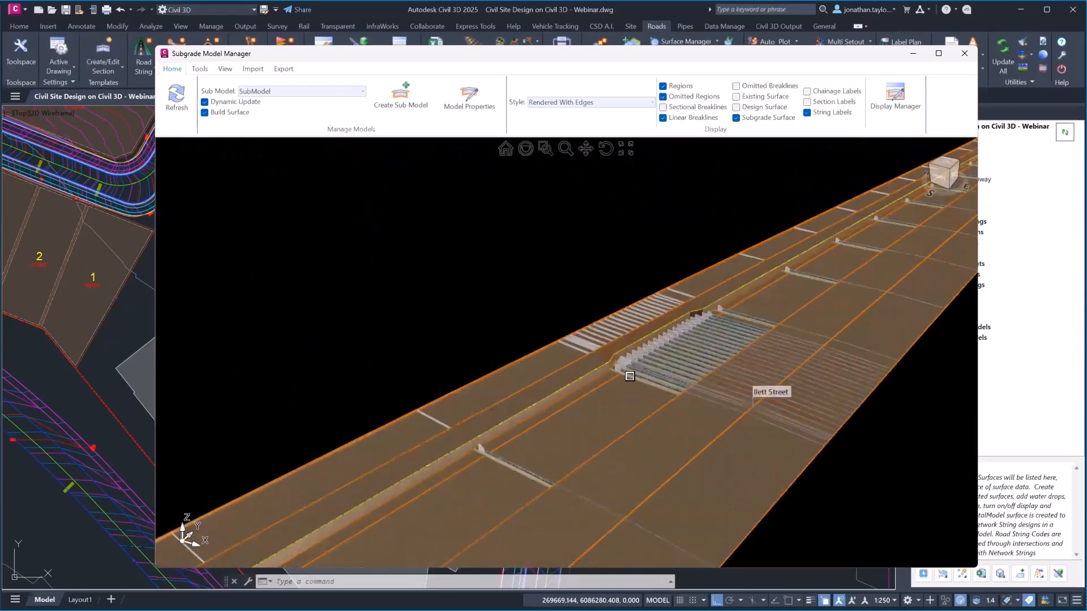
mouse_move(674, 355)
middle_down()
mouse_move(714, 346)
mouse_move(681, 352)
middle_up()
scroll(789, 309, down, 6)
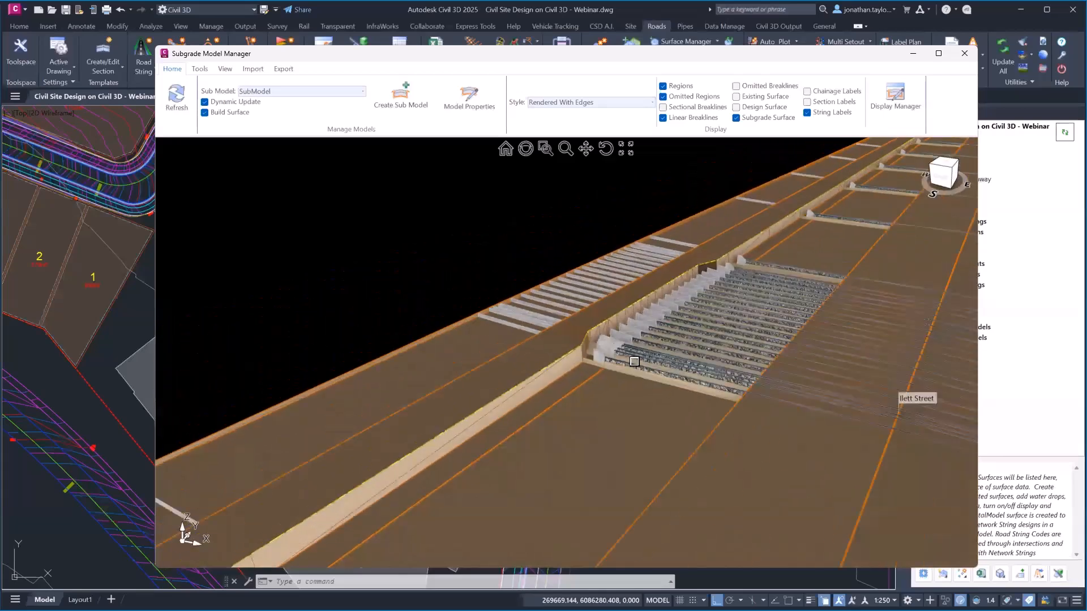
scroll(752, 425, up, 5)
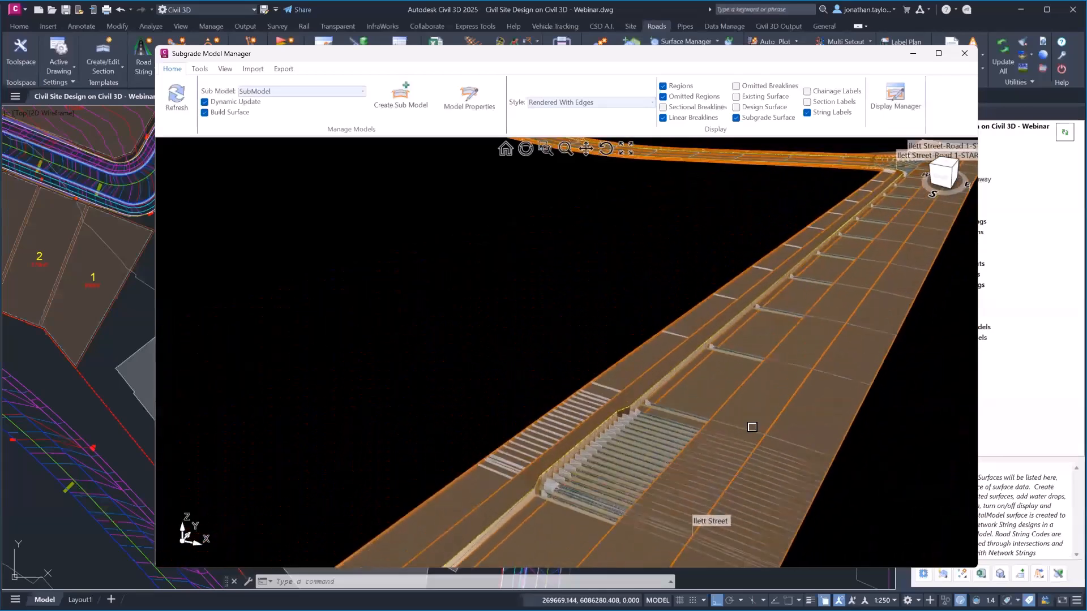
scroll(714, 346, up, 2)
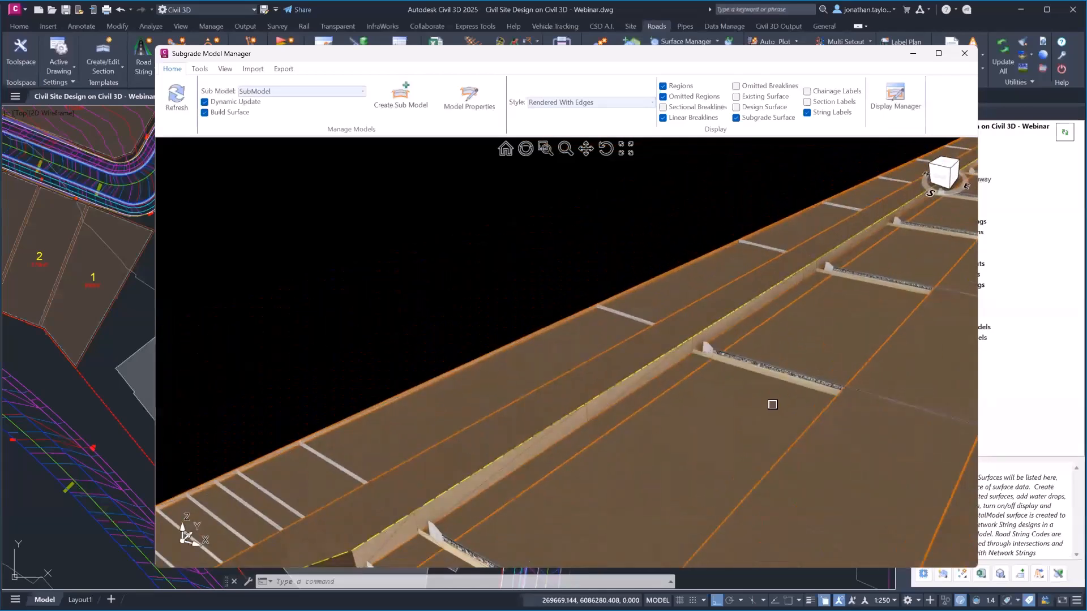
scroll(742, 373, up, 1)
middle_drag(599, 335, 614, 330)
Inspect the lower and upper road-edge breaklines and orbit the 3-D road view
click(489, 310)
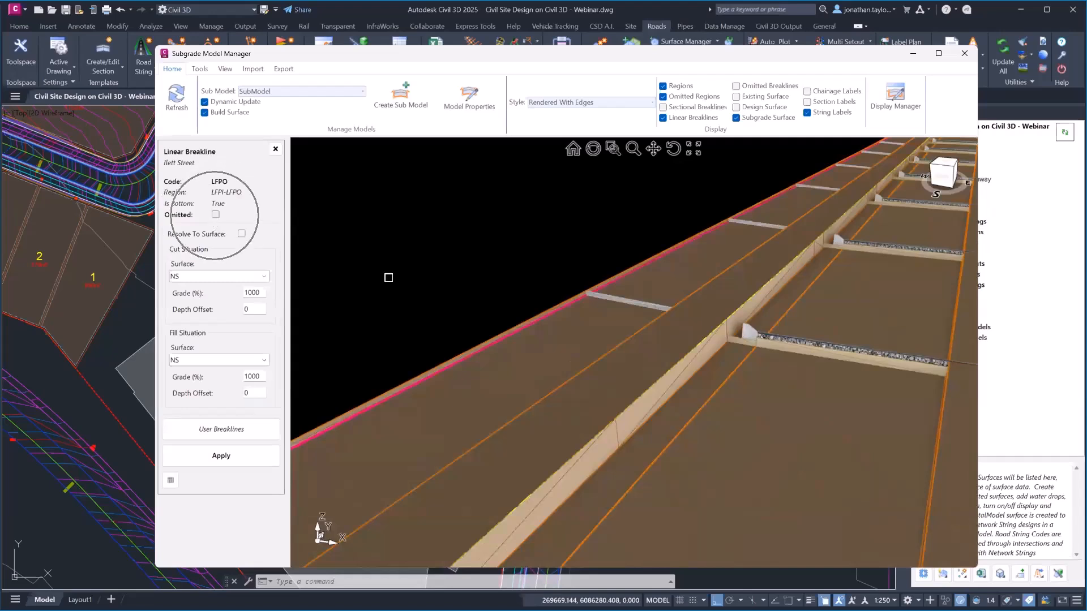
click(568, 298)
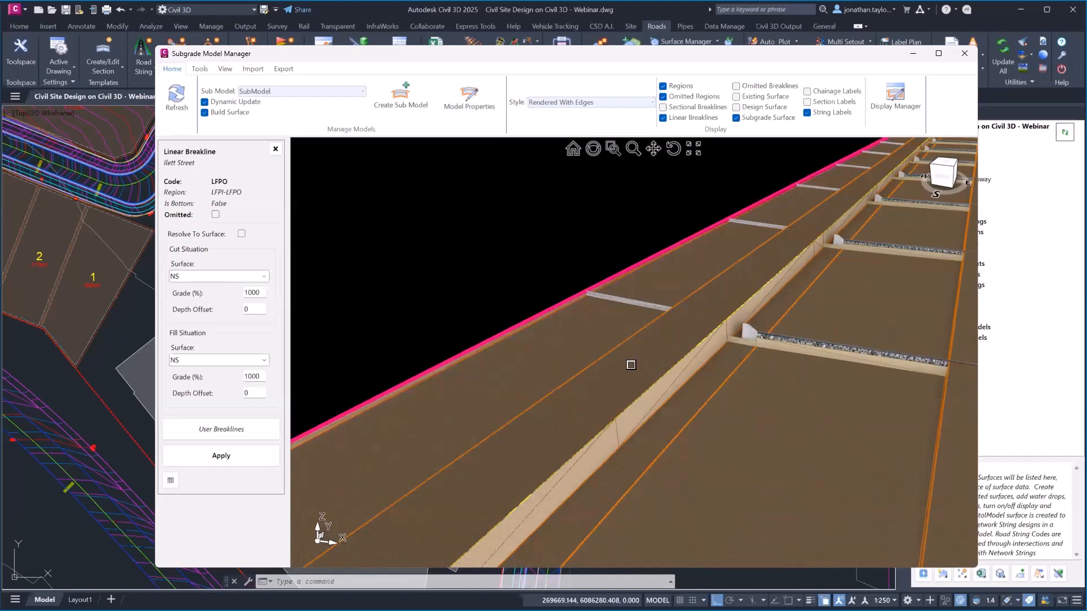
scroll(630, 365, down, 1)
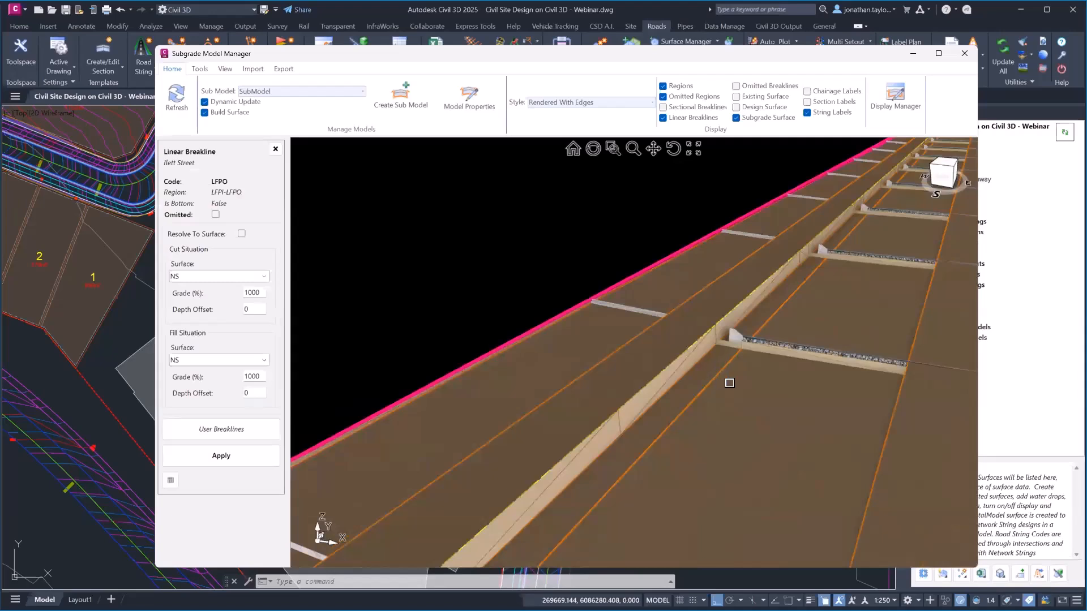
middle_drag(817, 379, 642, 366)
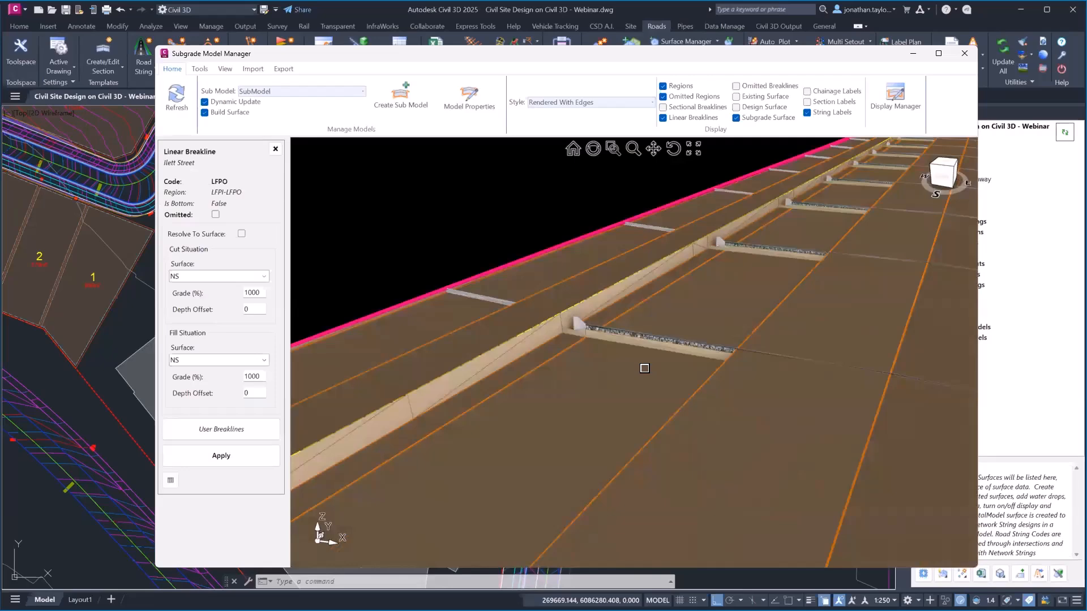
shift+middle_drag(638, 321, 660, 322)
After a final orbit along the road, close the Subgrade Model Manager
scroll(625, 377, down, 2)
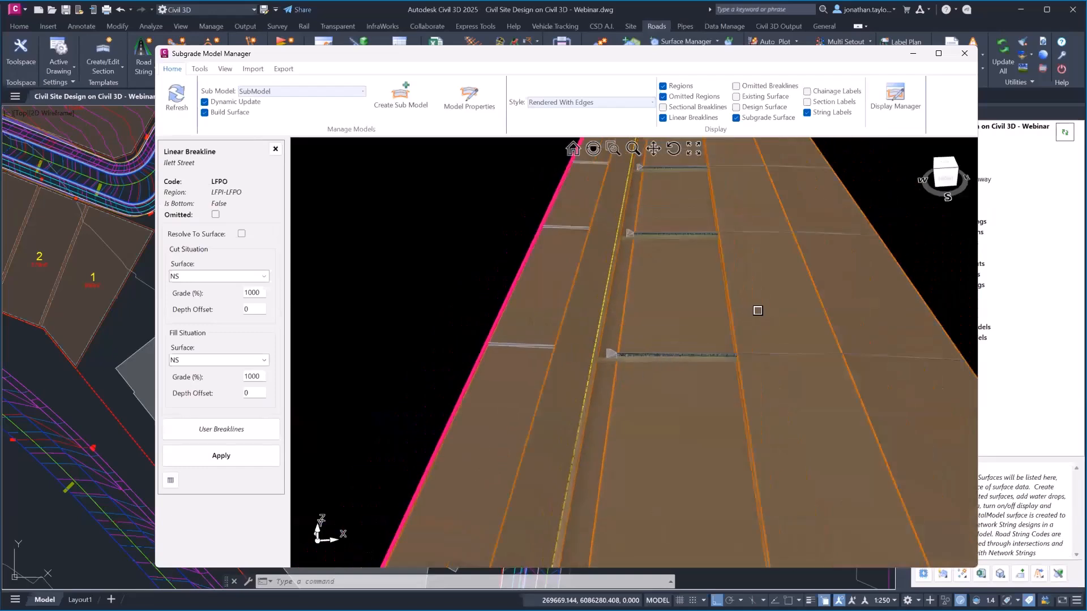
key(ctrl)
middle_drag(670, 310, 676, 307)
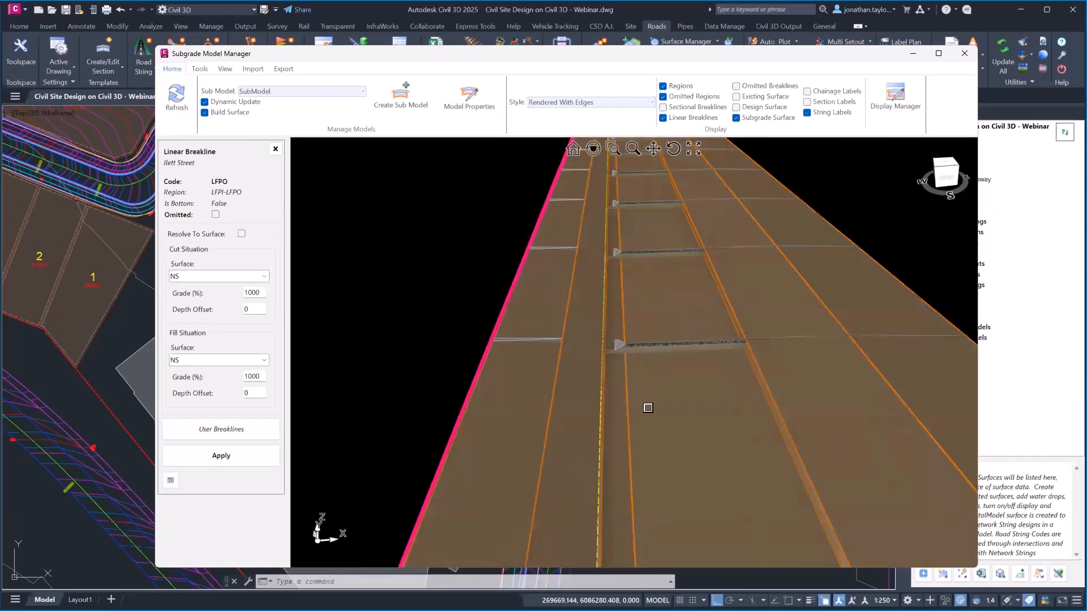
scroll(648, 408, down, 5)
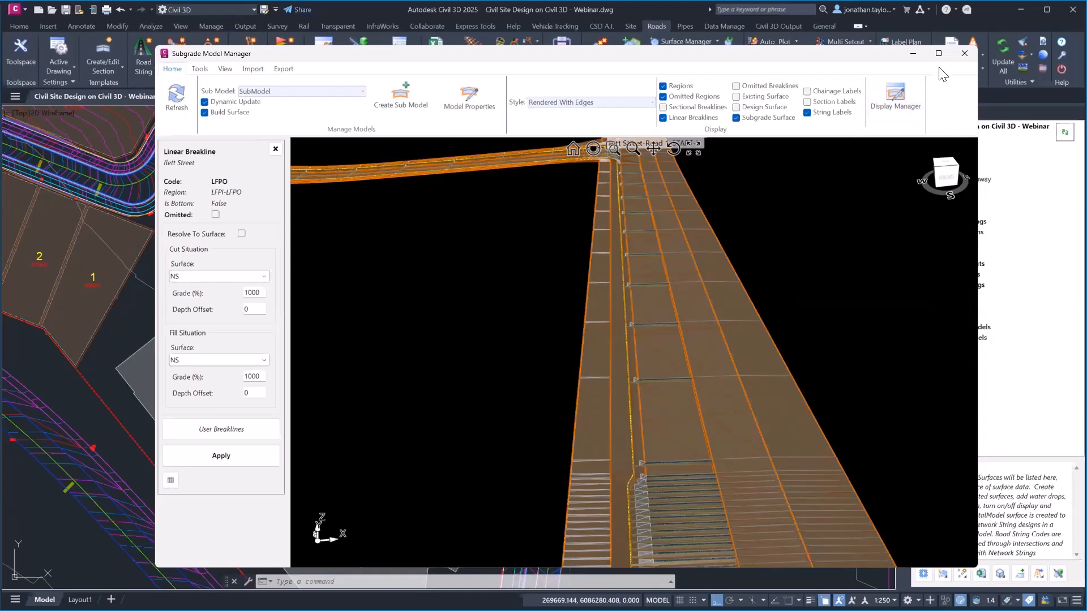
click(963, 53)
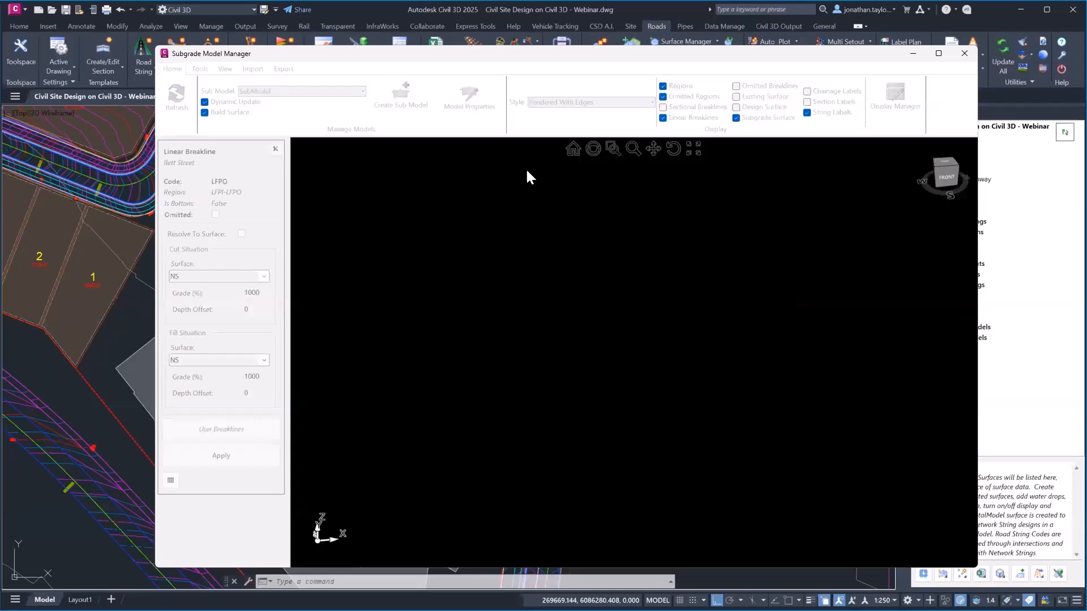
click(965, 54)
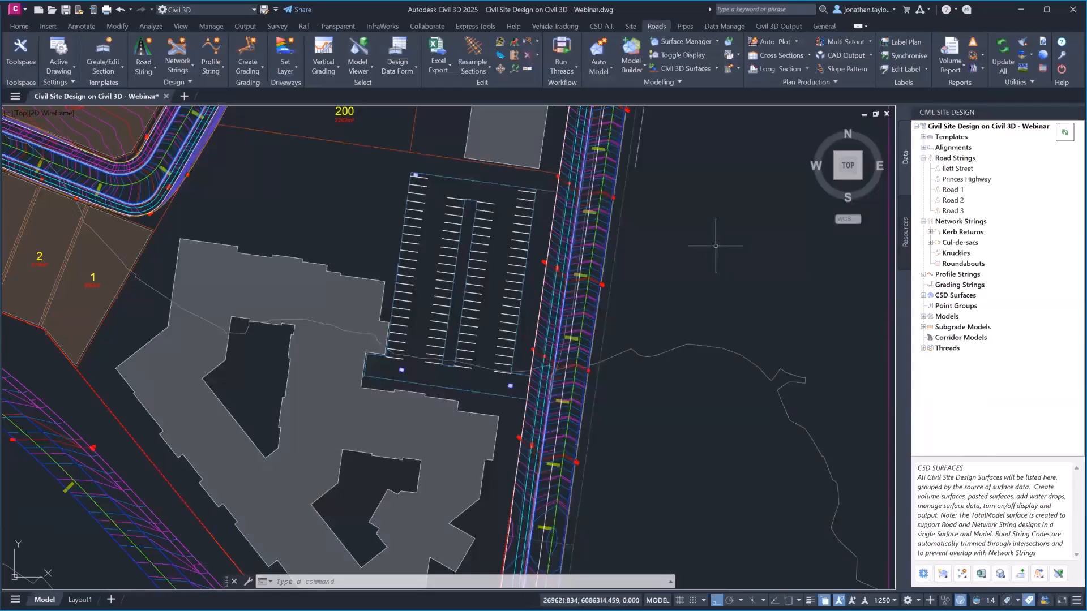
Zoom to Road 1 and lot 200, then expand CSD Surfaces to list the design and subgrade models
click(685, 26)
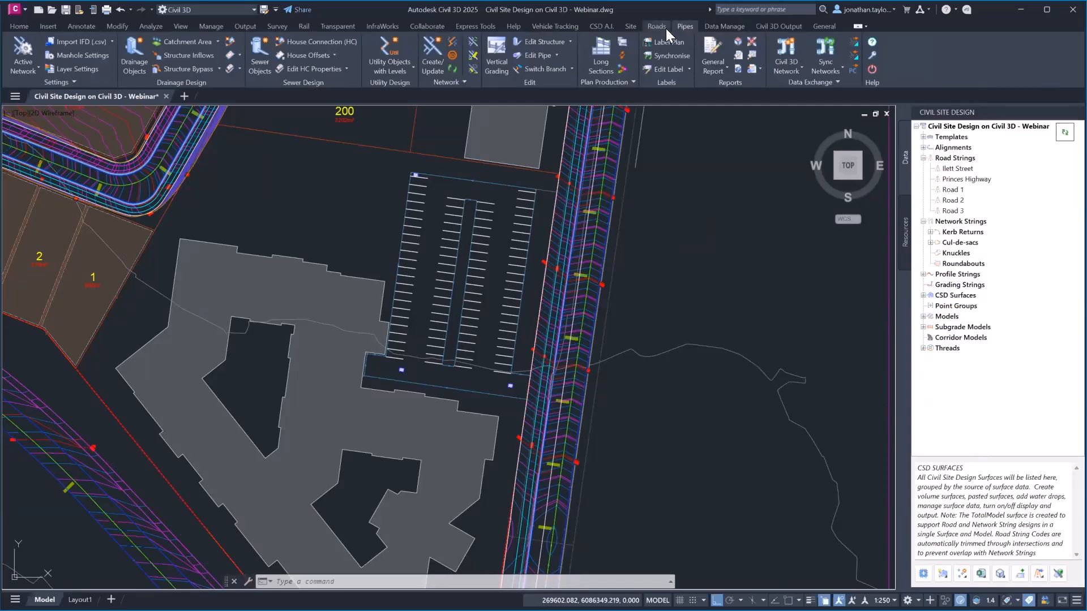
middle_drag(530, 208, 633, 477)
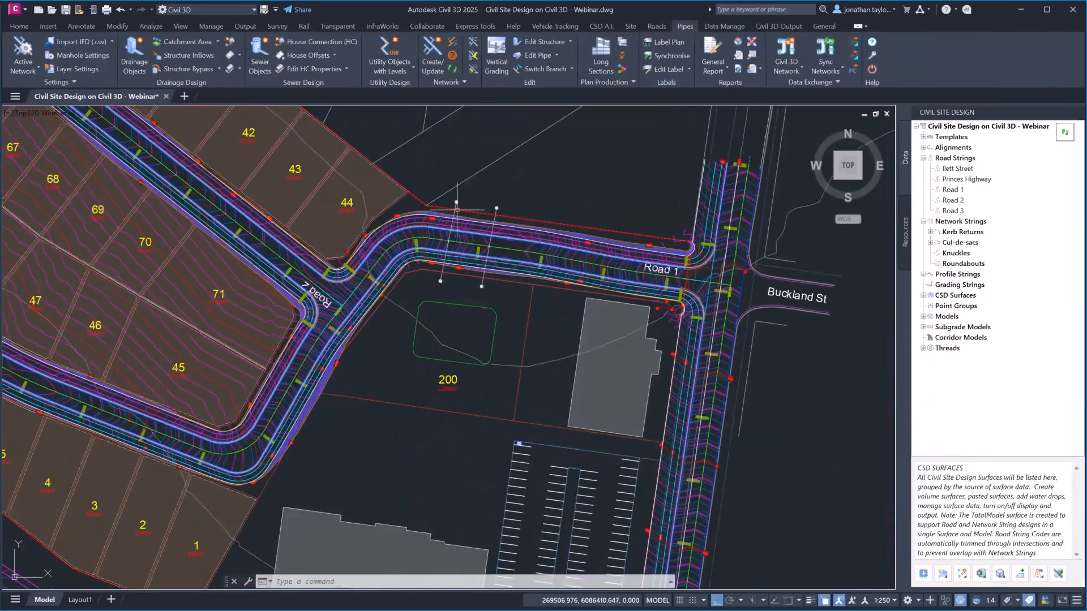
scroll(483, 226, up, 4)
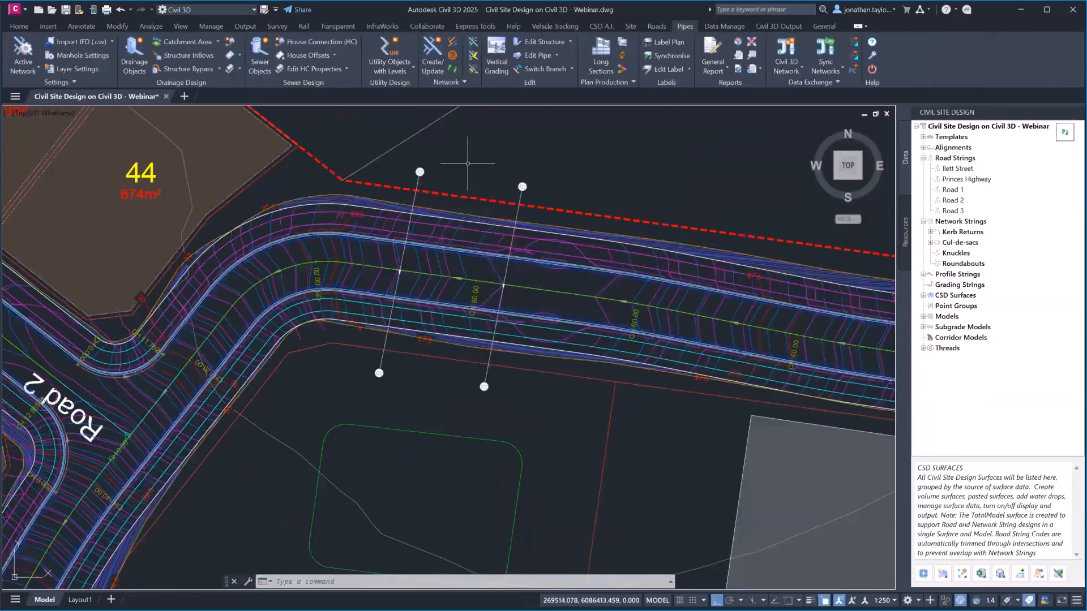
click(923, 295)
click(930, 316)
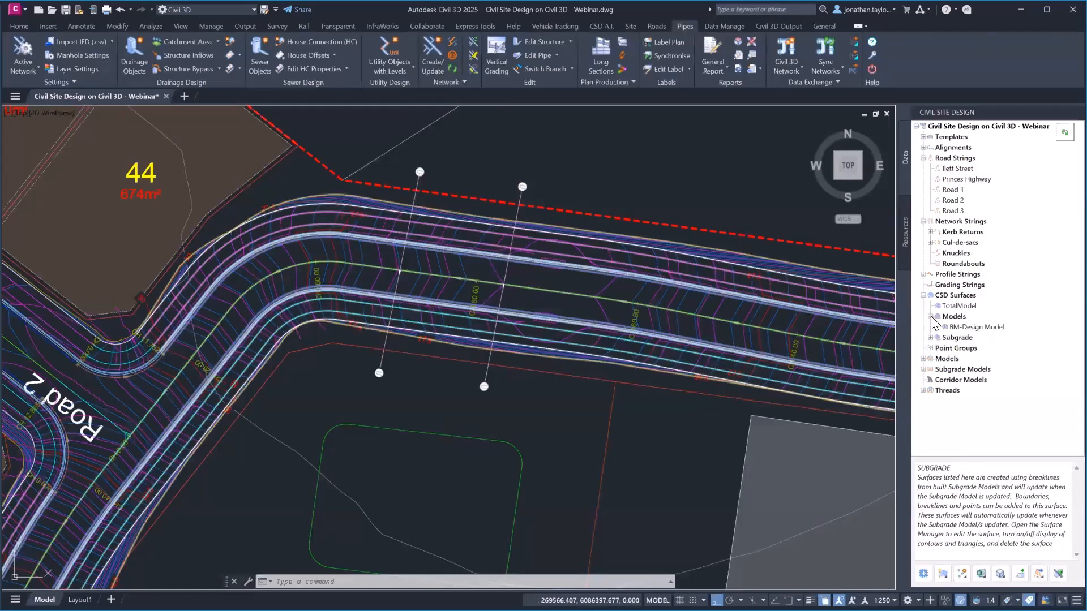
click(930, 337)
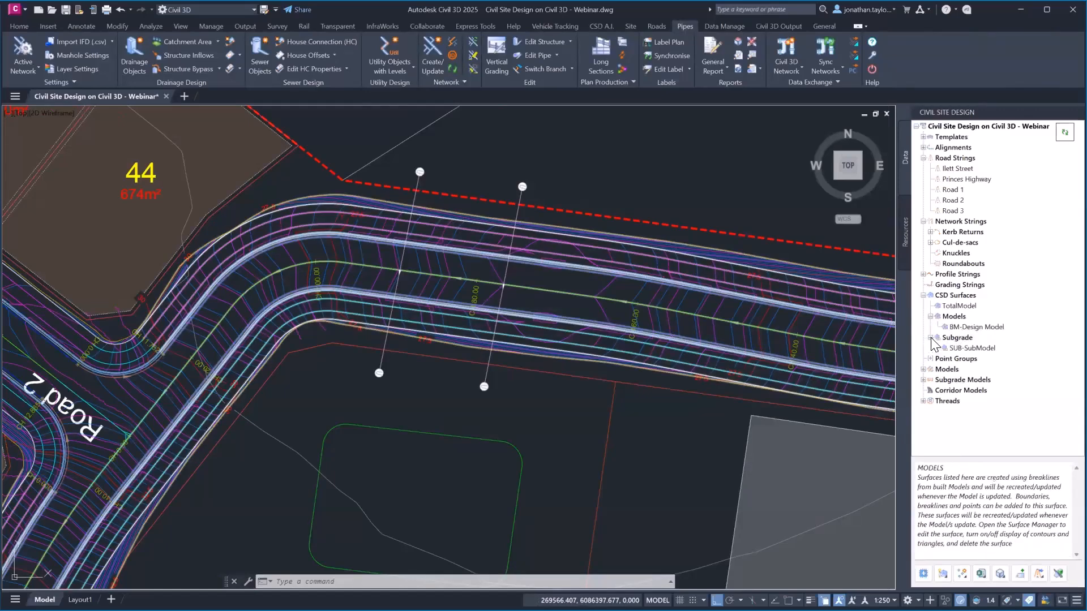
Toggle SUB-SubModel triangles on and off and its contours, and turn BM-Design Model contours off
right_click(969, 349)
click(999, 378)
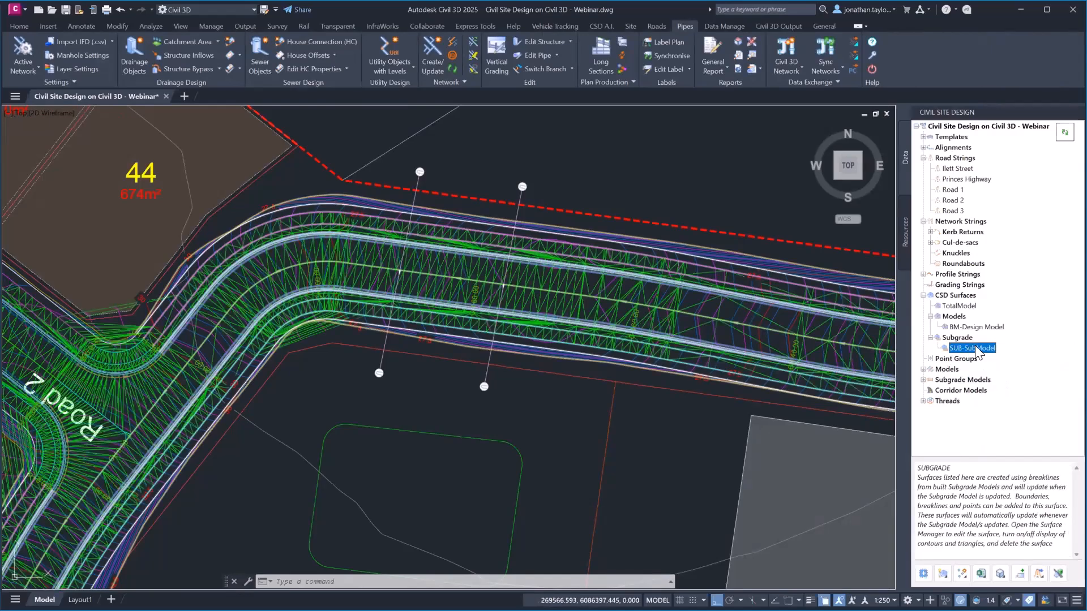
right_click(973, 348)
click(1000, 386)
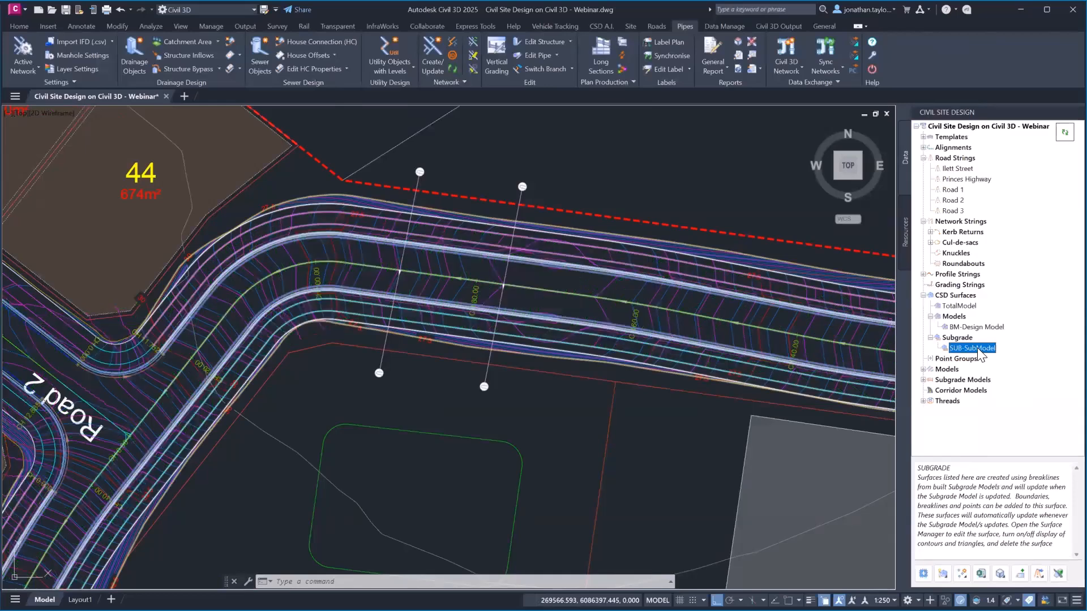
right_click(978, 348)
click(992, 367)
right_click(963, 327)
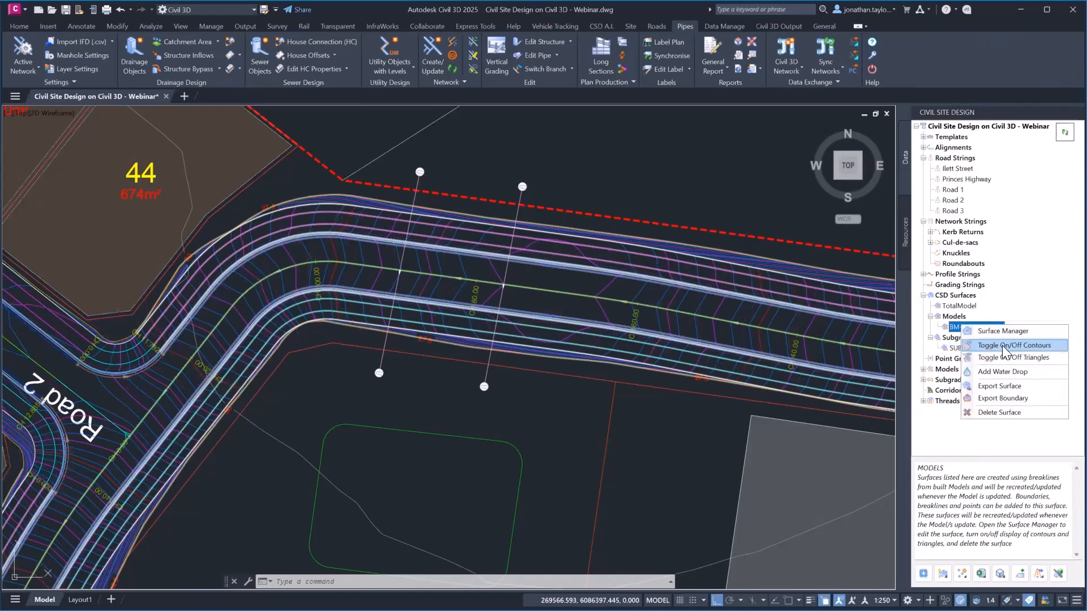
click(1004, 347)
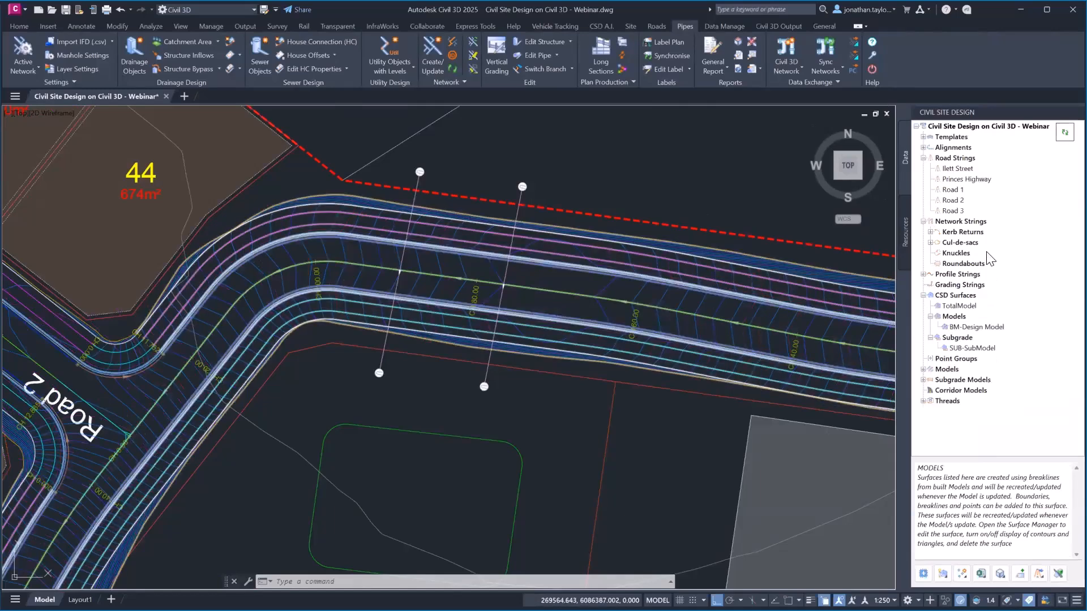
Recentre the plan on Road 1 and lots 39 to 45
click(951, 191)
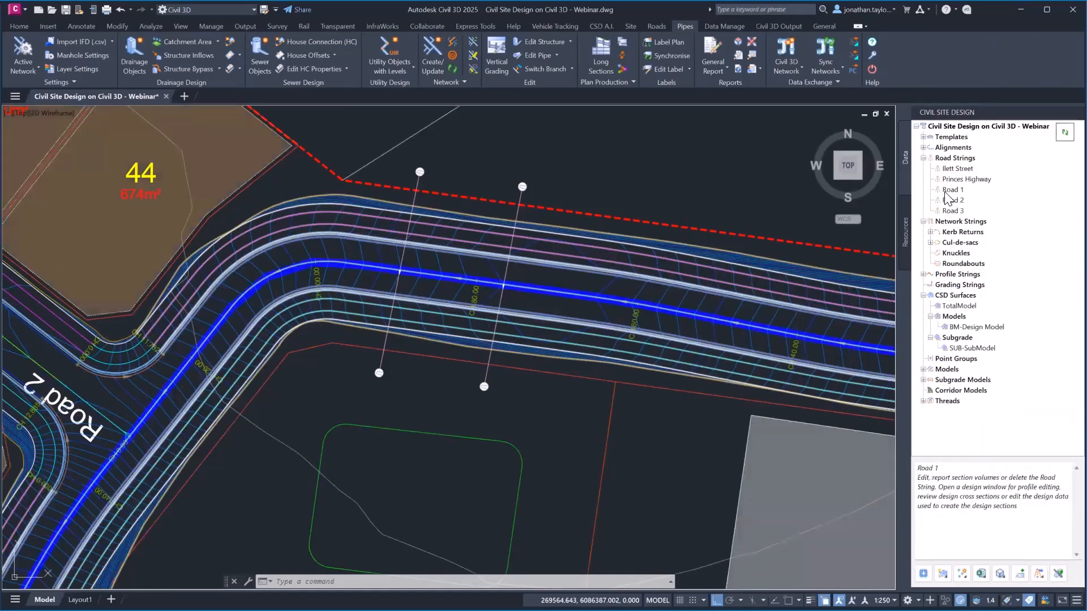
right_click(949, 191)
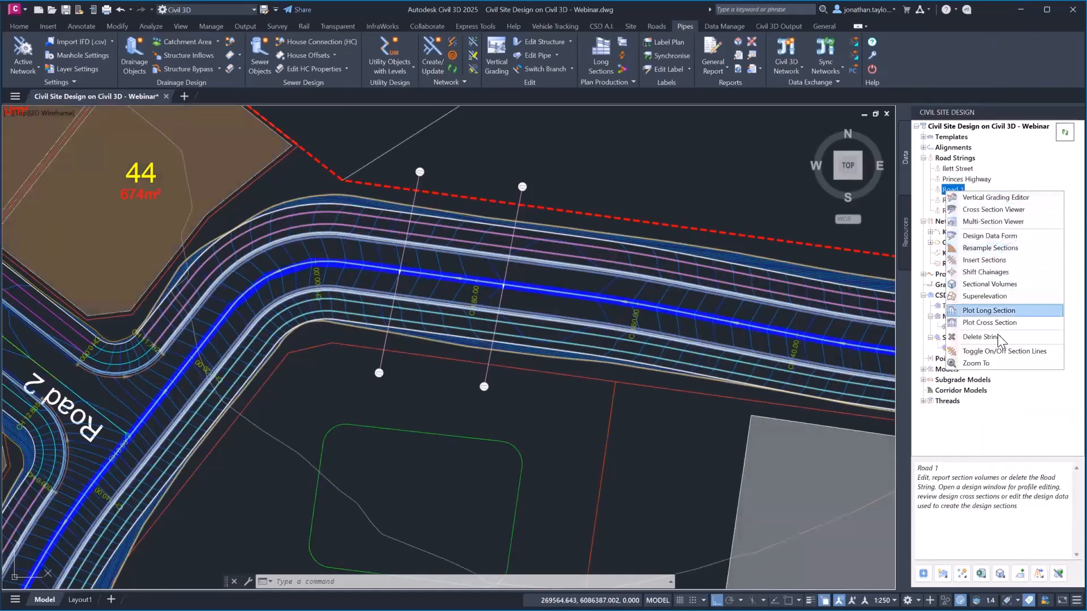
click(979, 103)
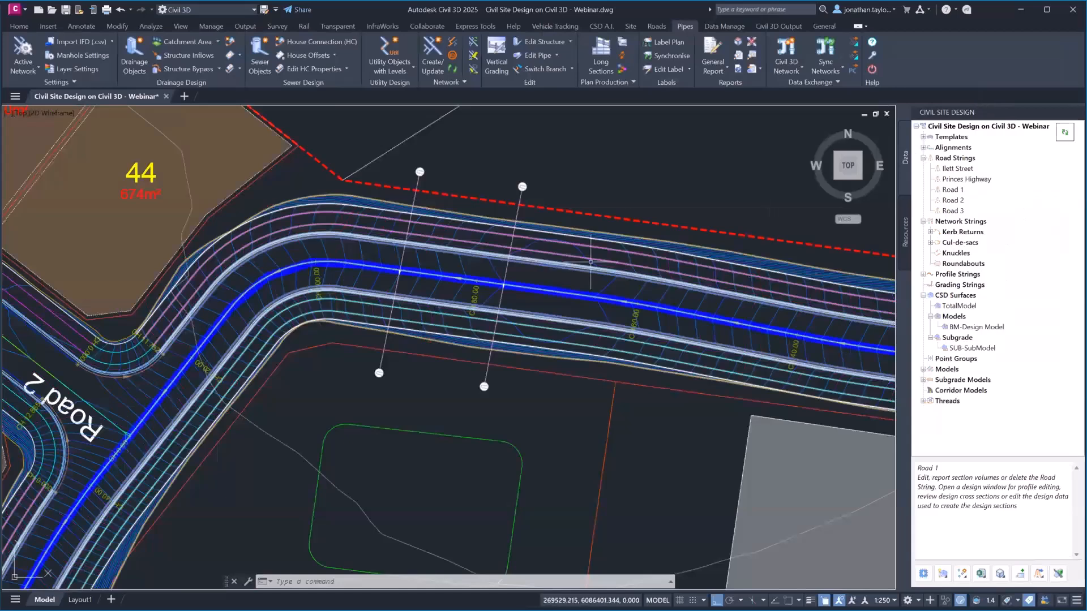
scroll(578, 274, down, 4)
middle_drag(515, 172, 546, 215)
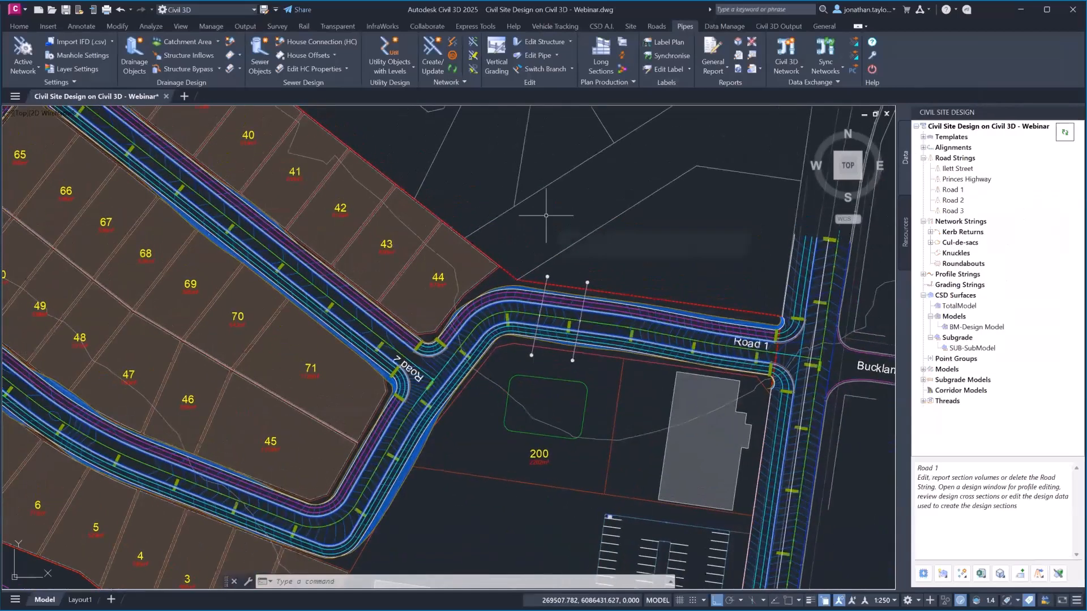
mouse_move(546, 215)
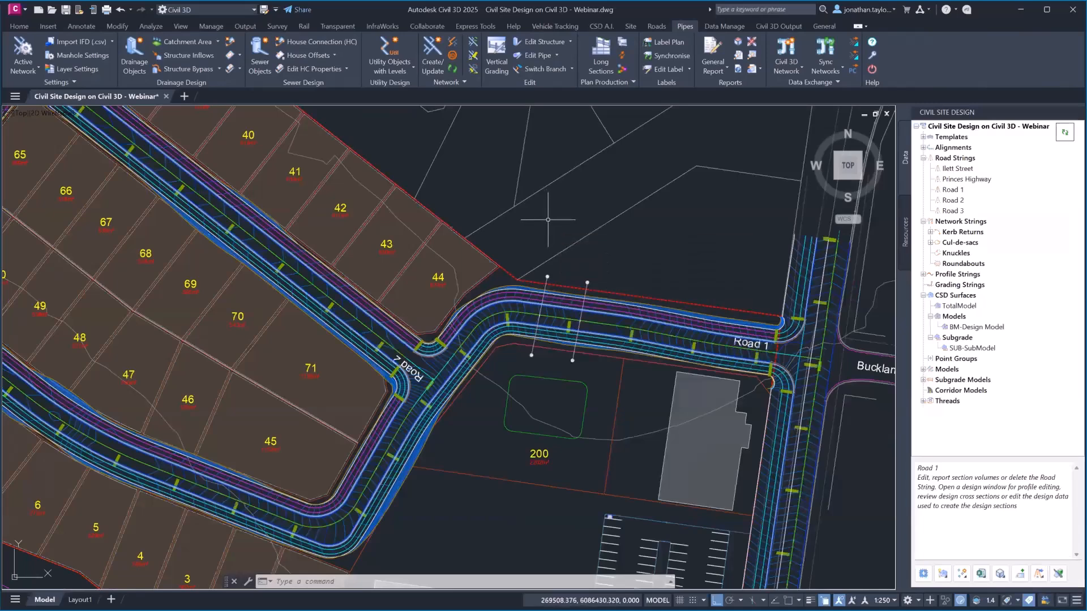
middle_drag(548, 221, 507, 240)
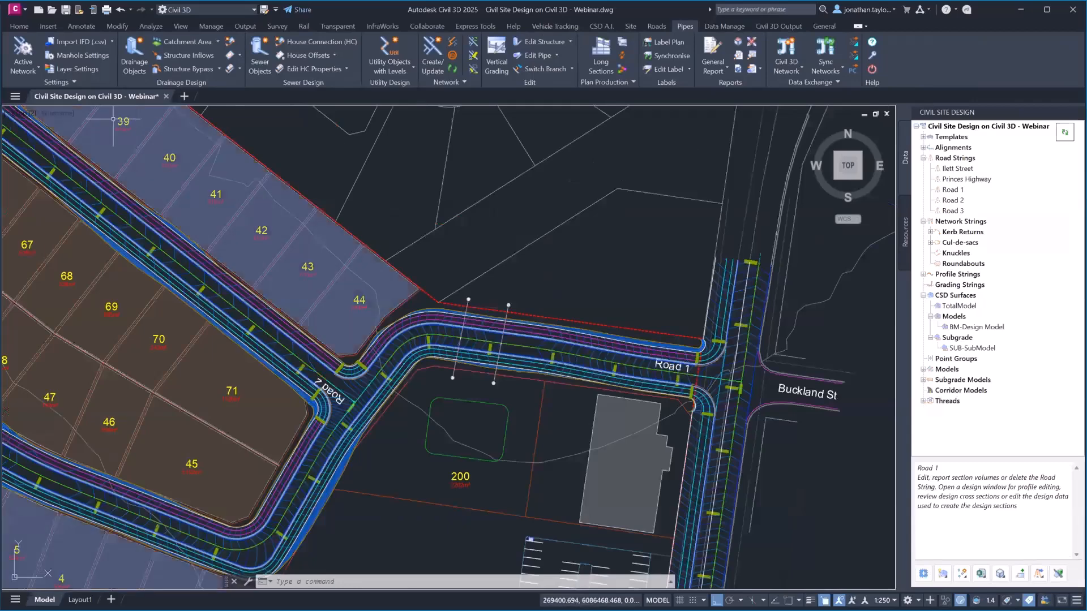
Thaw the _CSD-Pipes_Drainage layer from the Home tab's layer list
click(19, 26)
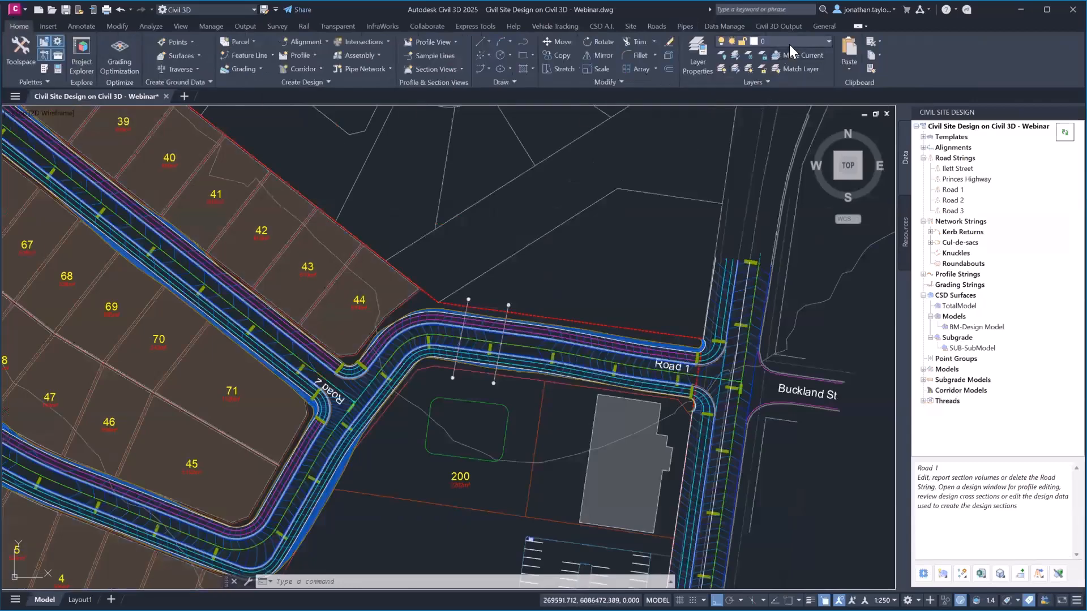
click(763, 41)
scroll(763, 63, up, 1)
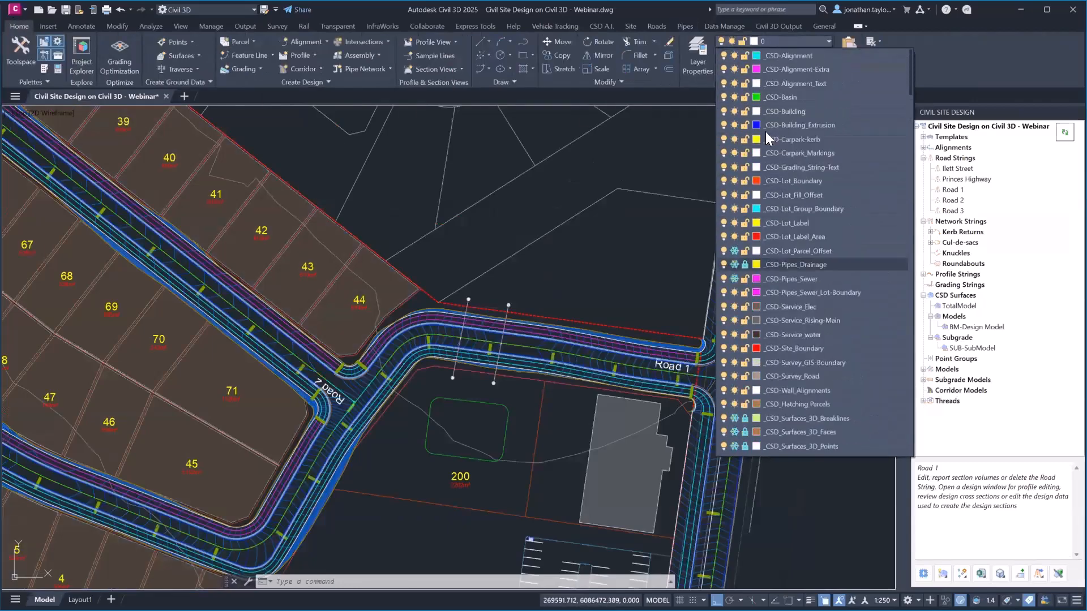
click(745, 264)
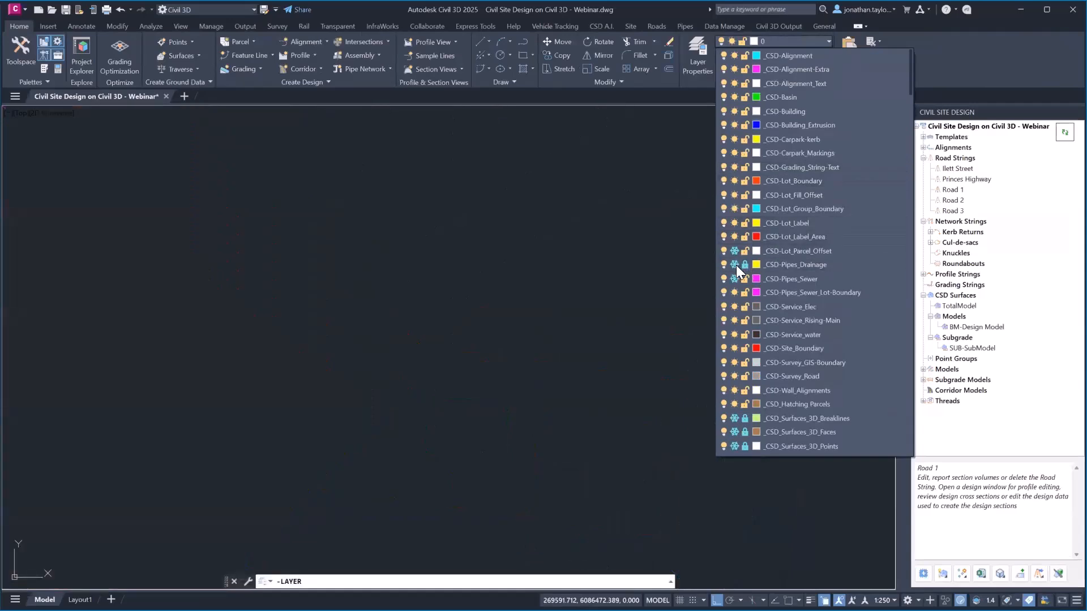
click(734, 264)
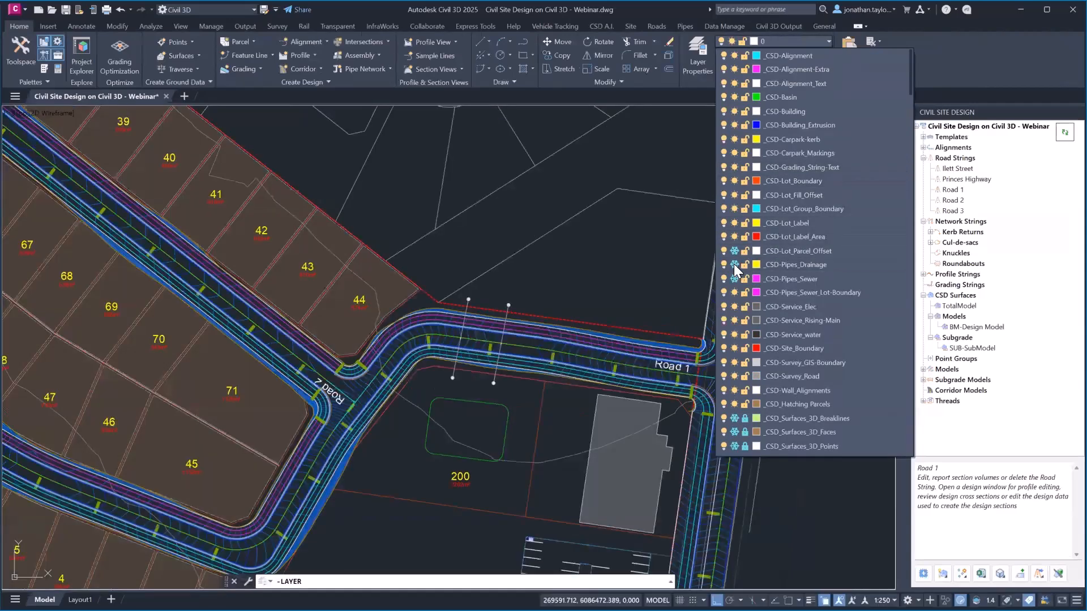
click(631, 279)
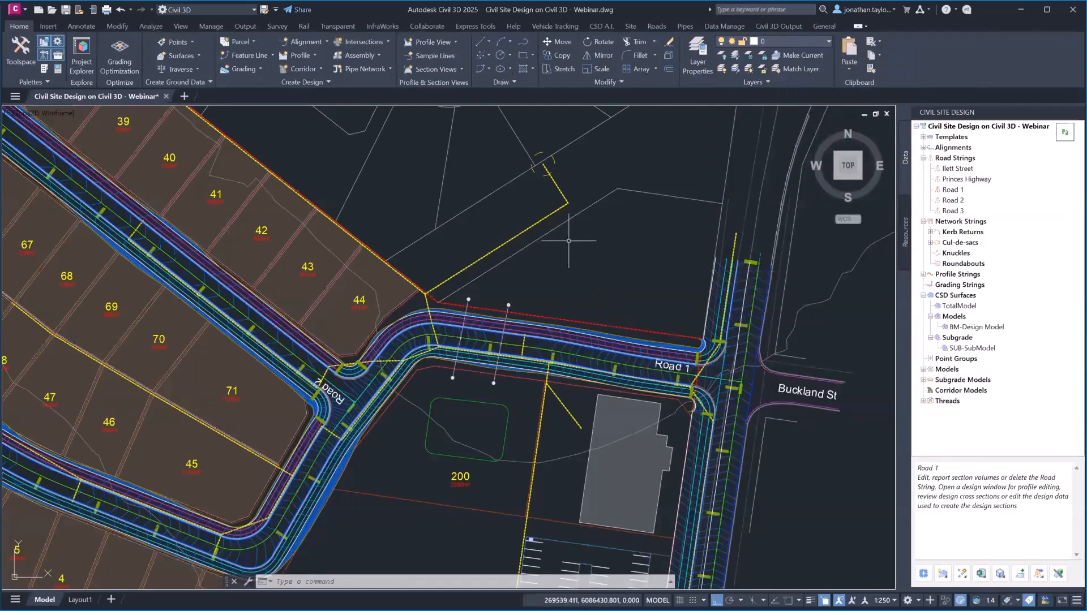
Pan to check the drainage lines near the car park, lots 40–44 and the northern run
middle_drag(620, 321, 618, 196)
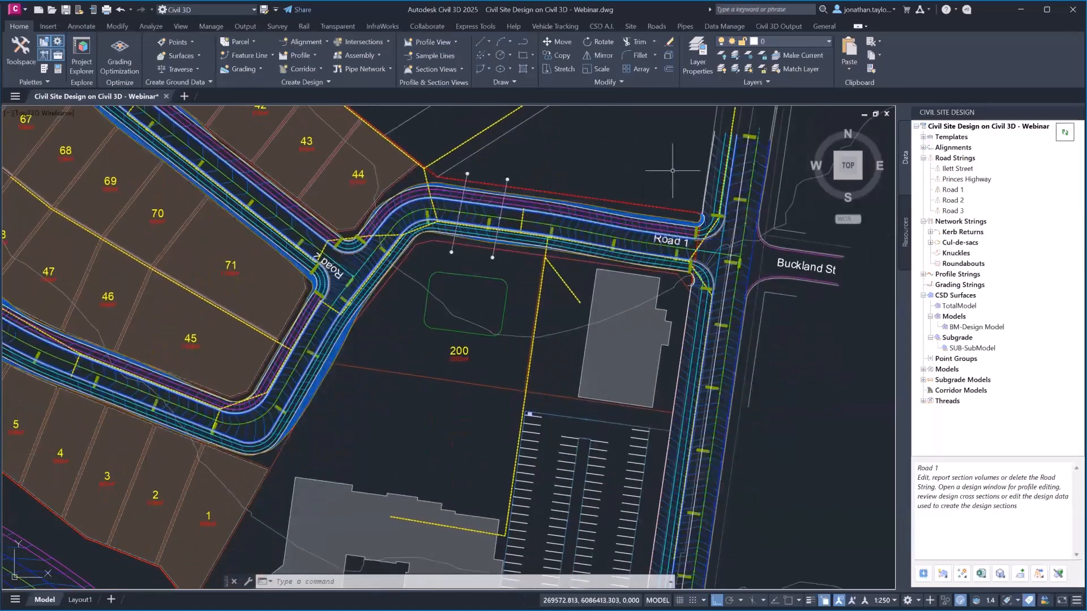
middle_drag(667, 170, 647, 272)
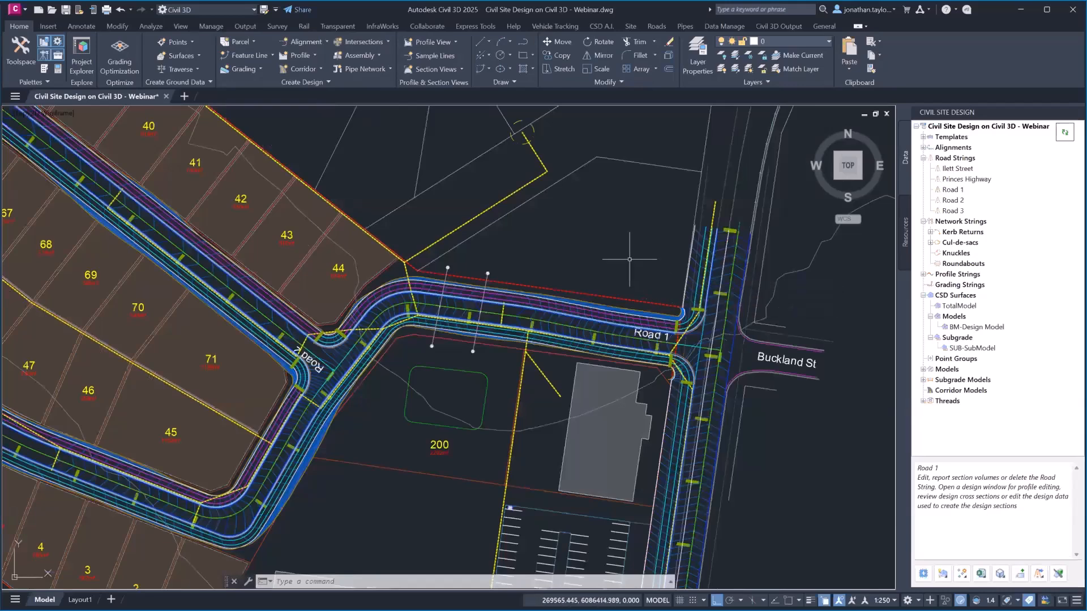
click(685, 26)
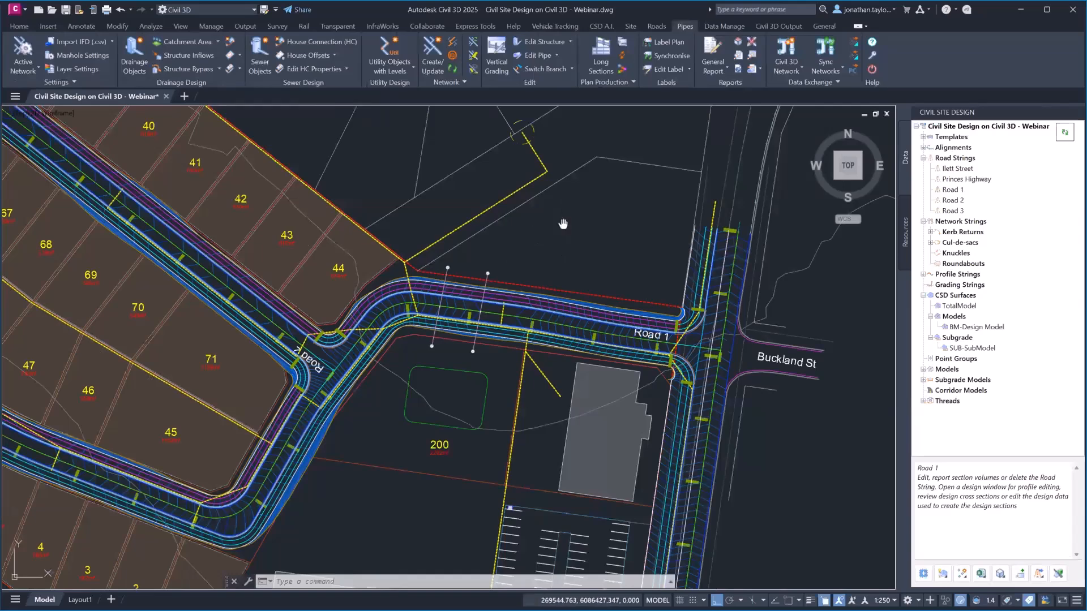
mouse_move(562, 223)
middle_down()
mouse_move(566, 265)
mouse_move(610, 378)
middle_up()
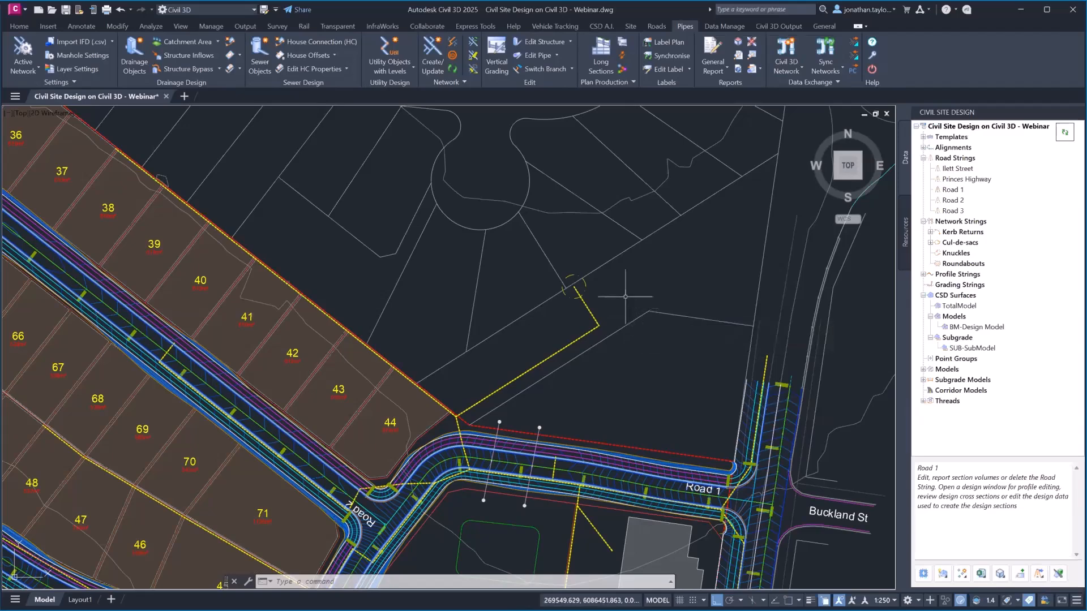
In piping settings, review pipe and box section size tables and drainage pit tables, keeping the Default pit family
click(23, 50)
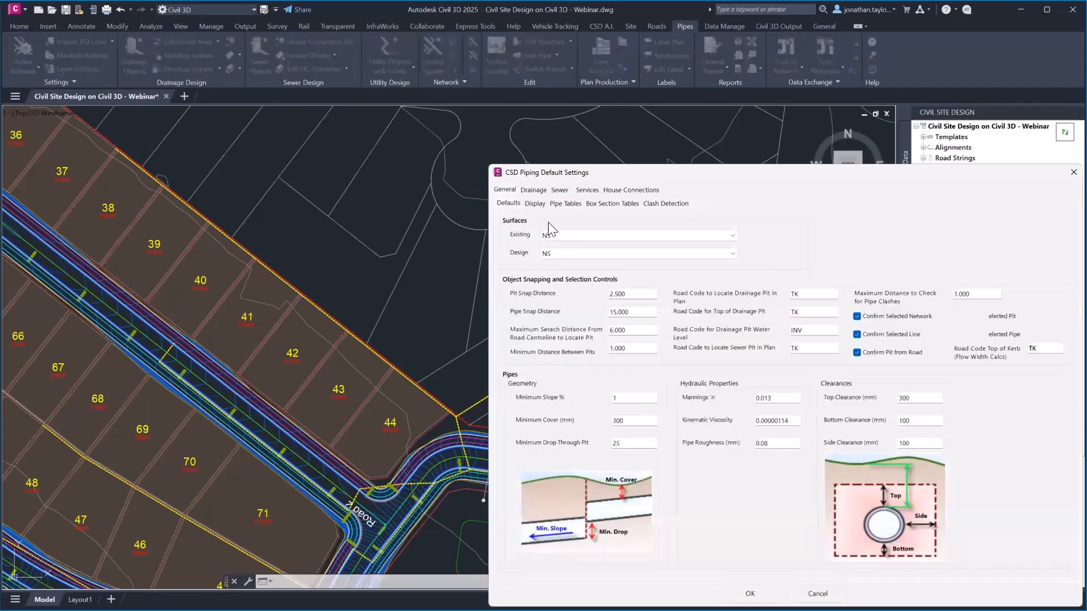
drag(601, 175, 323, 85)
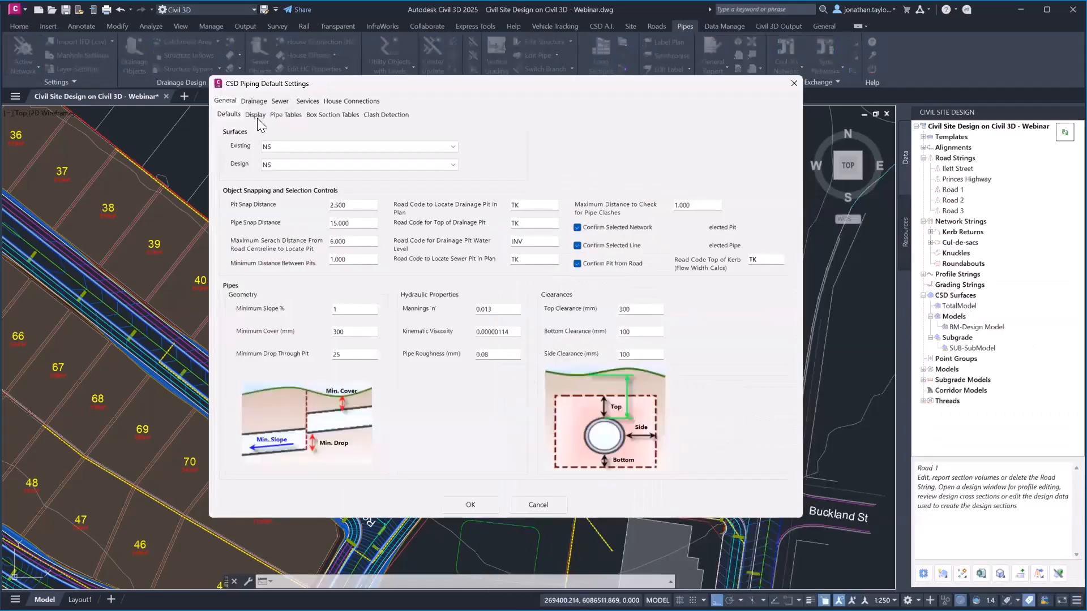
click(286, 116)
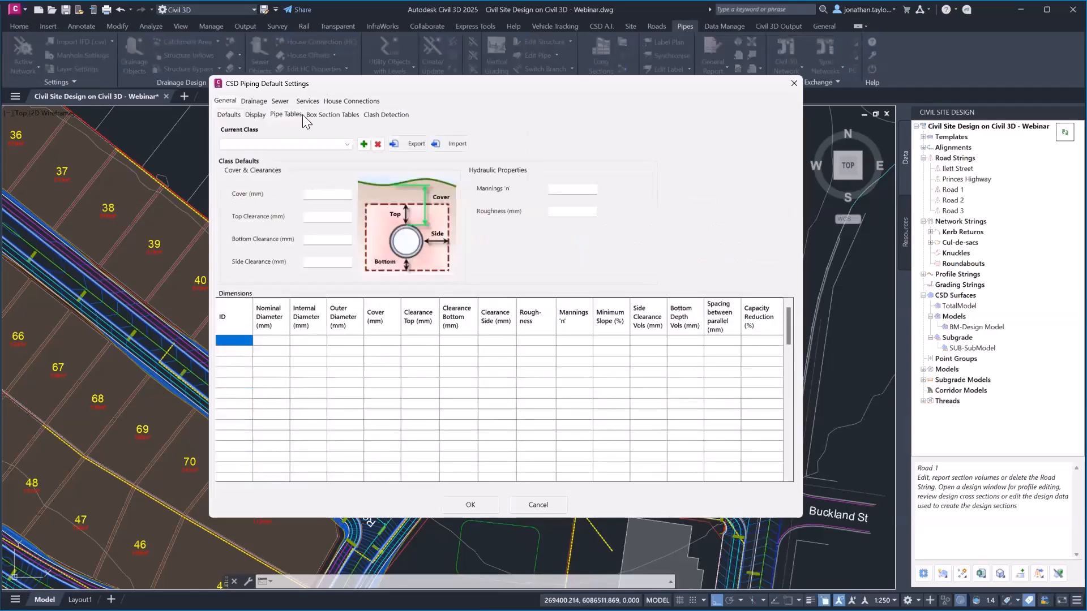
click(332, 114)
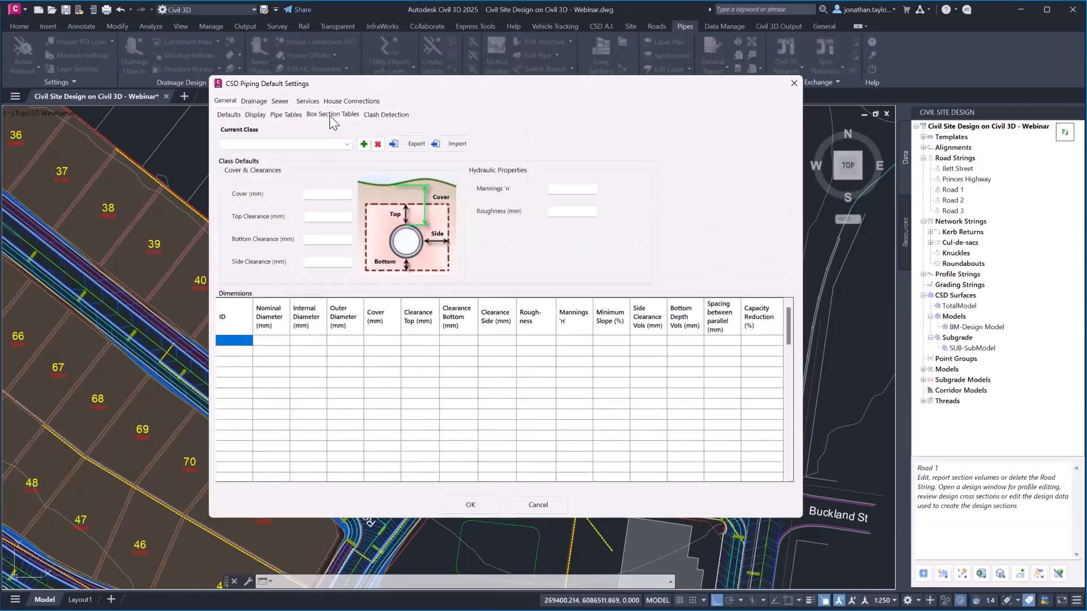
click(256, 101)
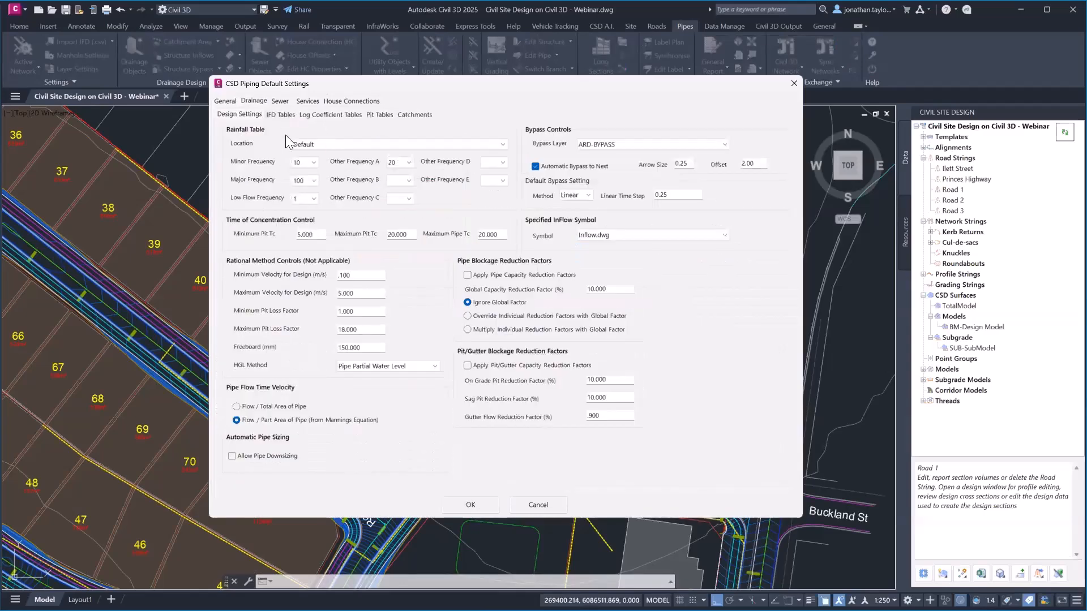
click(367, 114)
click(335, 138)
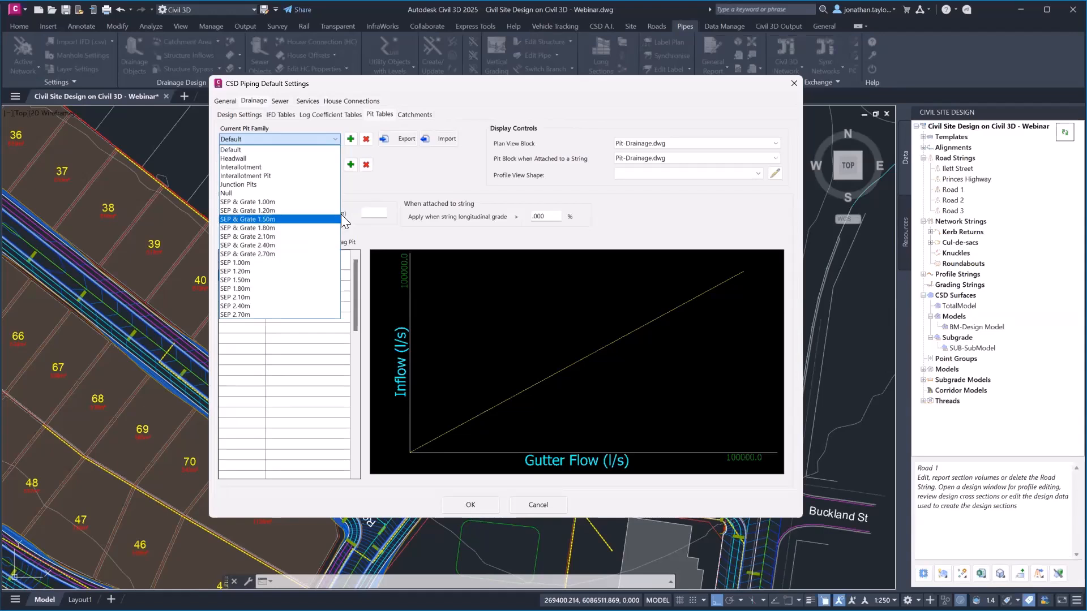
click(419, 169)
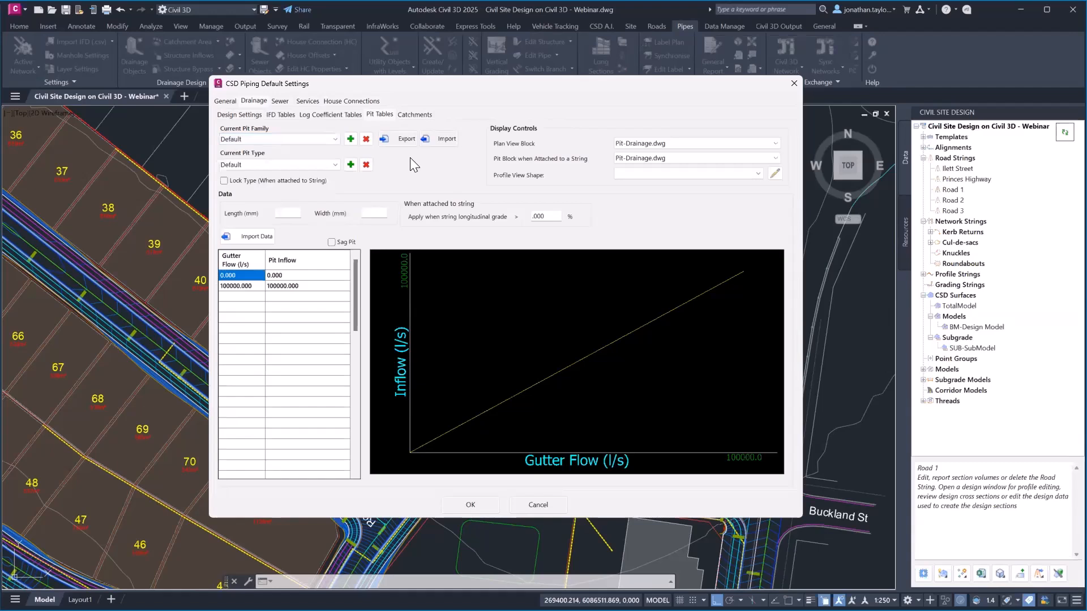
Review the sewer design tables and service pipe settings, then close the piping default settings
click(279, 102)
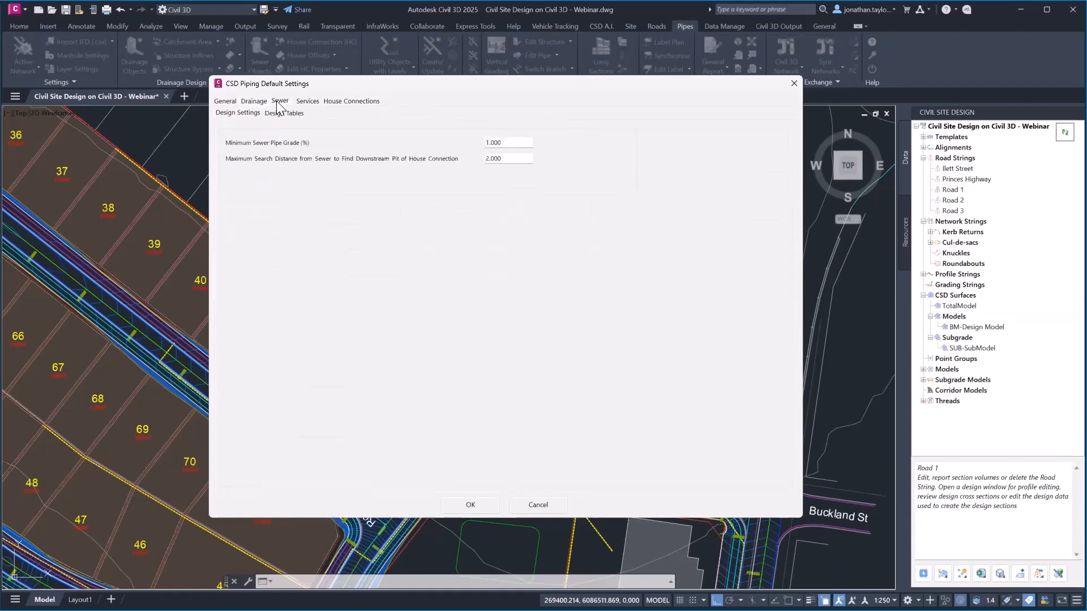
click(282, 114)
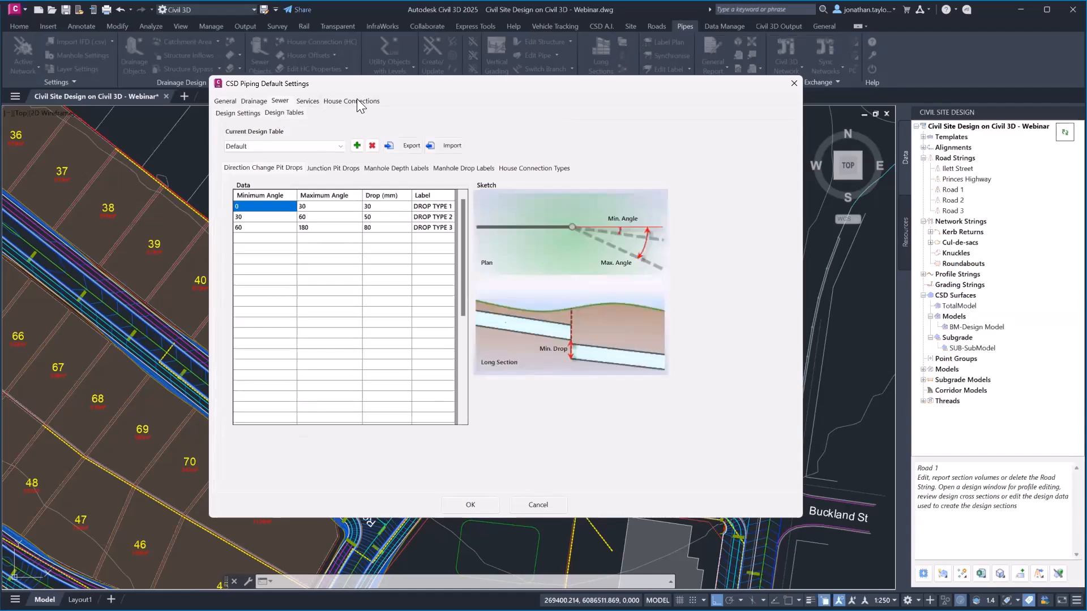
click(305, 101)
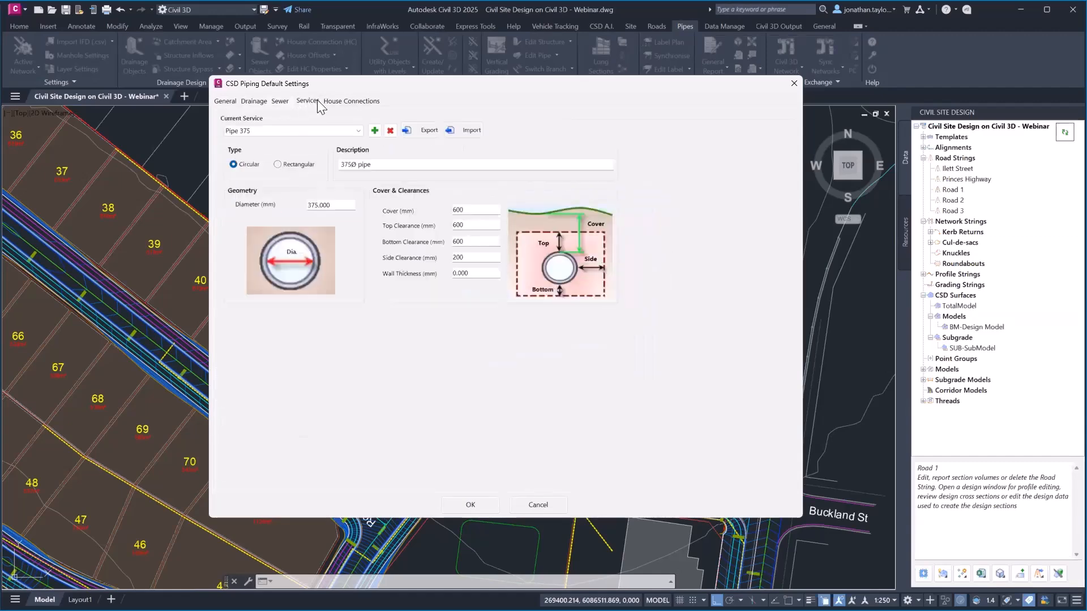
drag(341, 85, 474, 95)
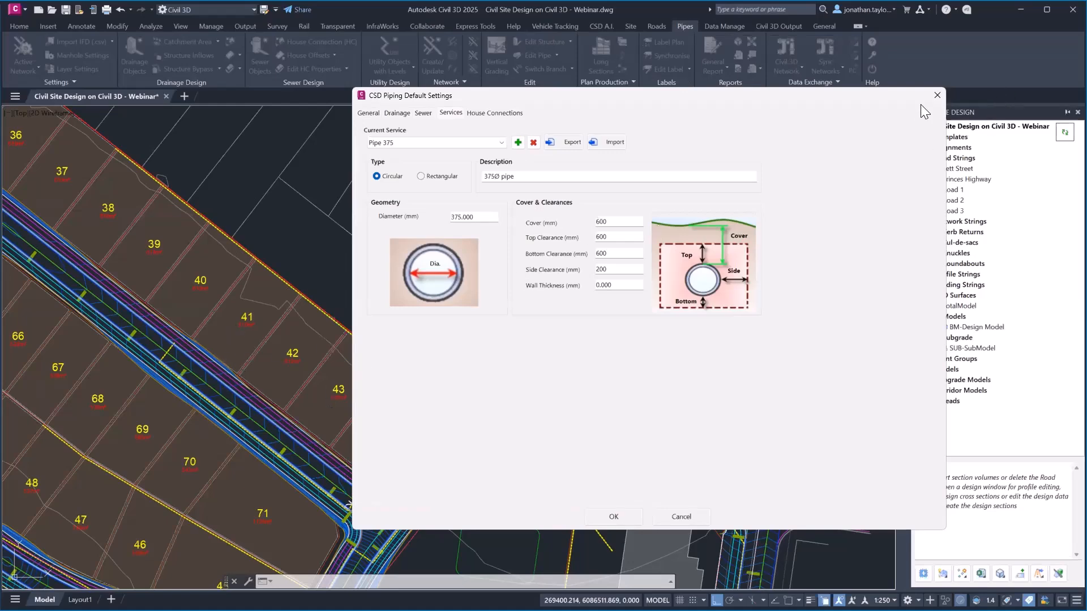
click(937, 95)
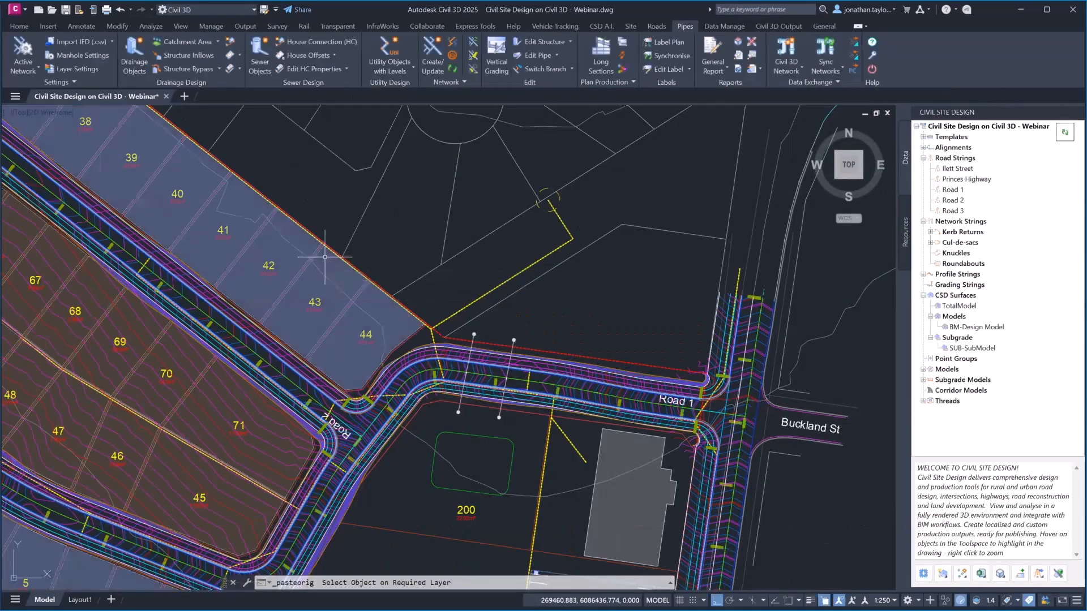
Start Drainage Objects and set the source layer by picking a yellow drainage line
click(135, 65)
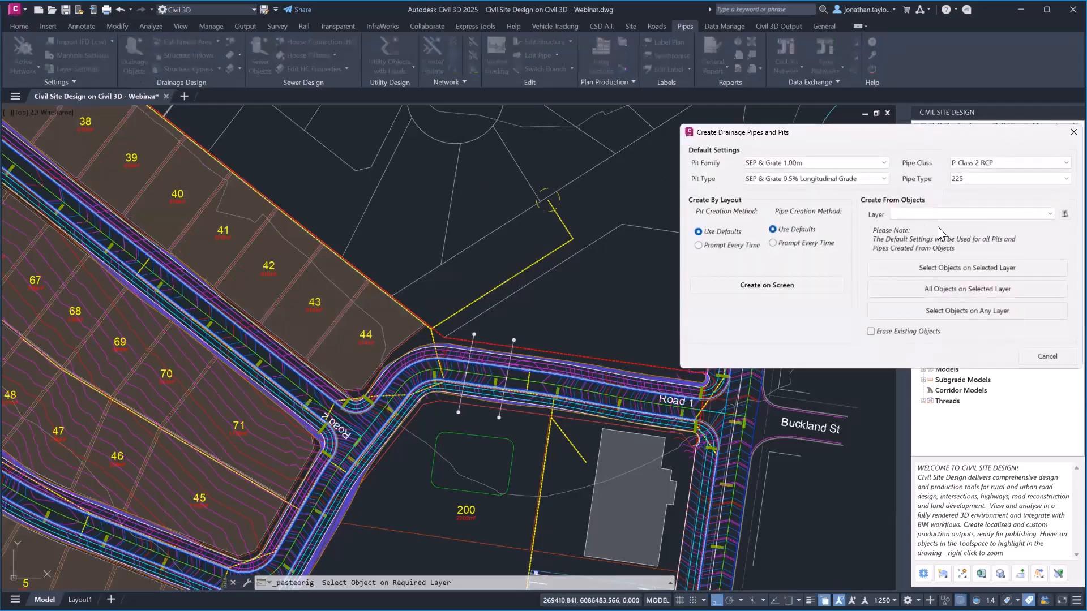
click(1064, 214)
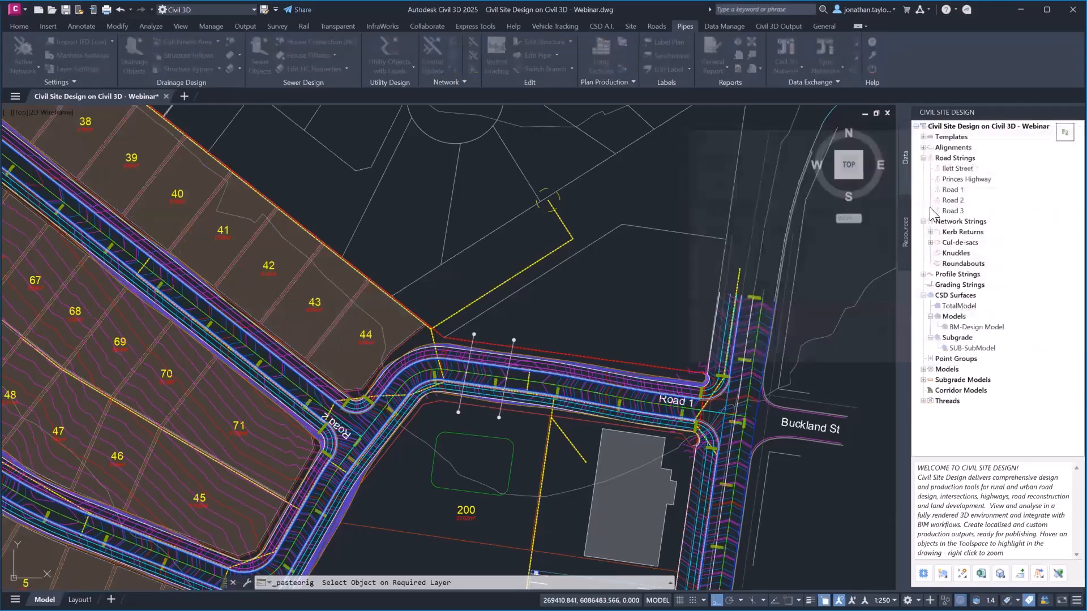
click(547, 255)
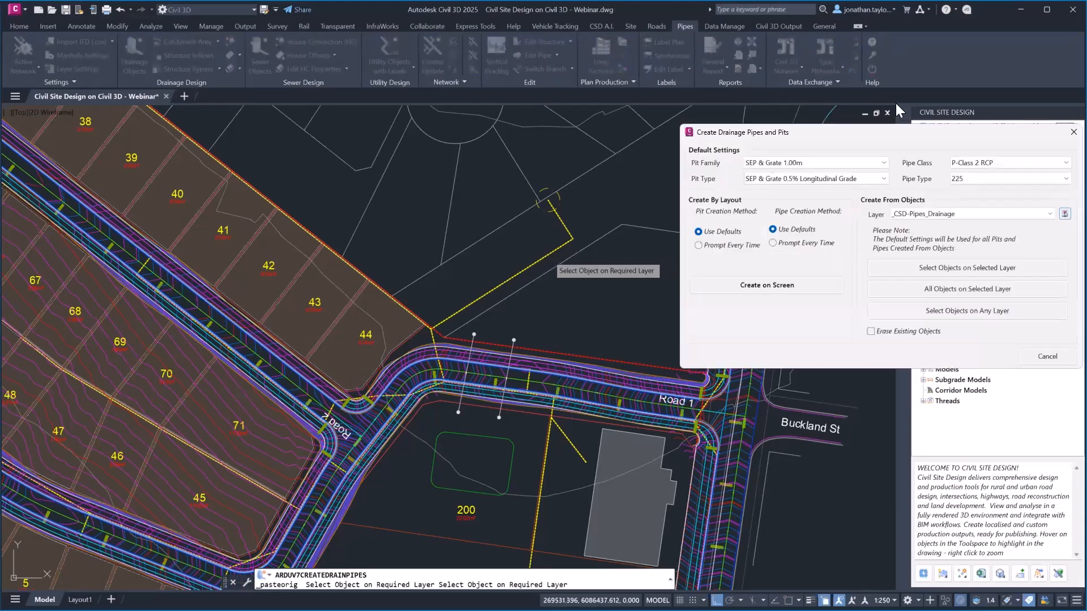
drag(878, 136, 837, 105)
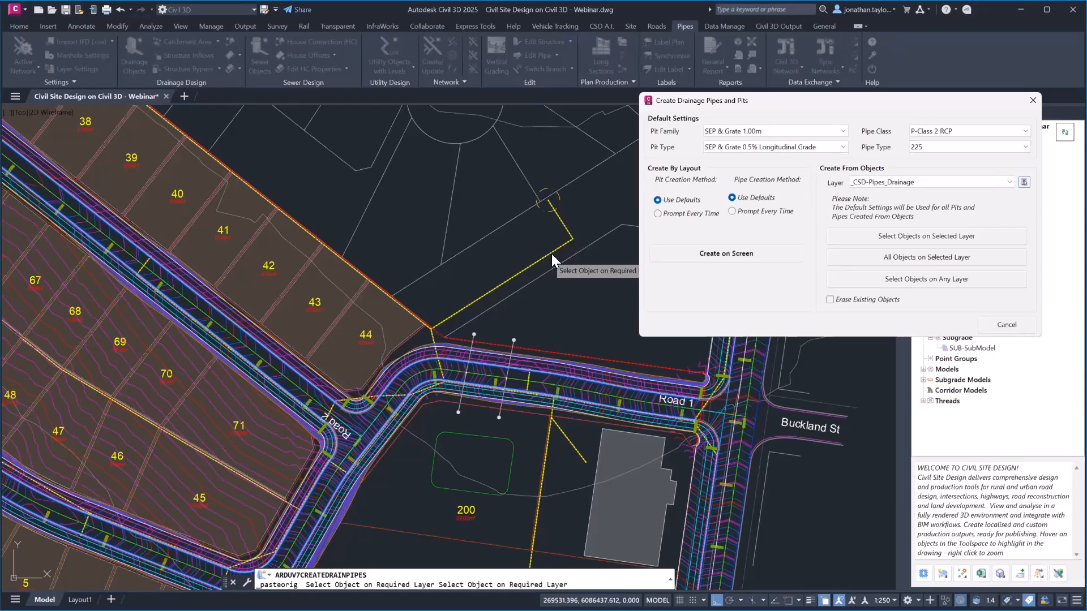
Convert all 43 objects on that layer into pipes and pits, confirming both prompts
click(922, 260)
click(561, 330)
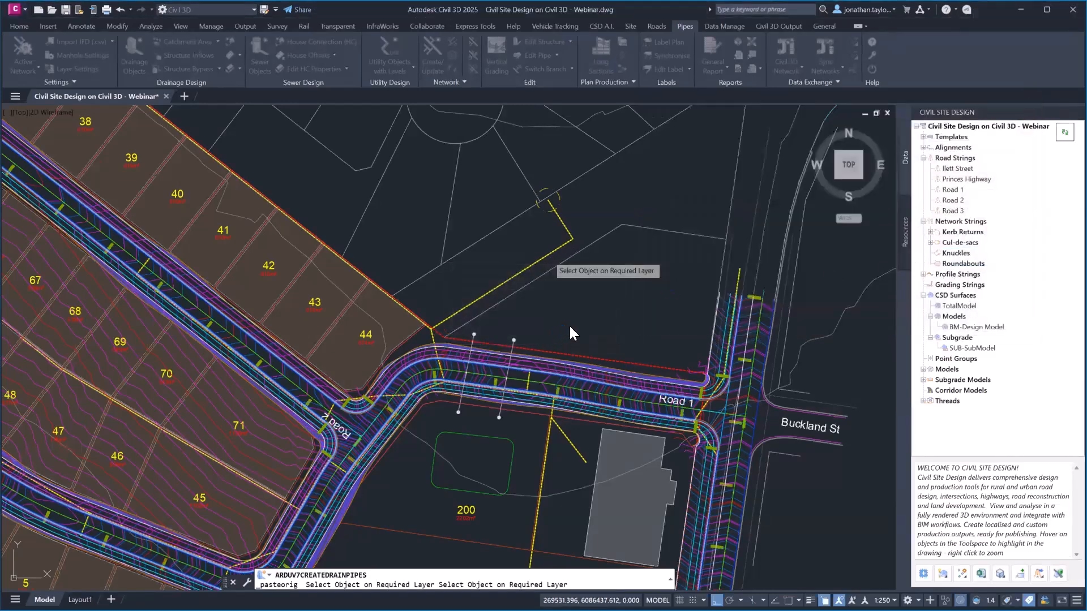
click(561, 331)
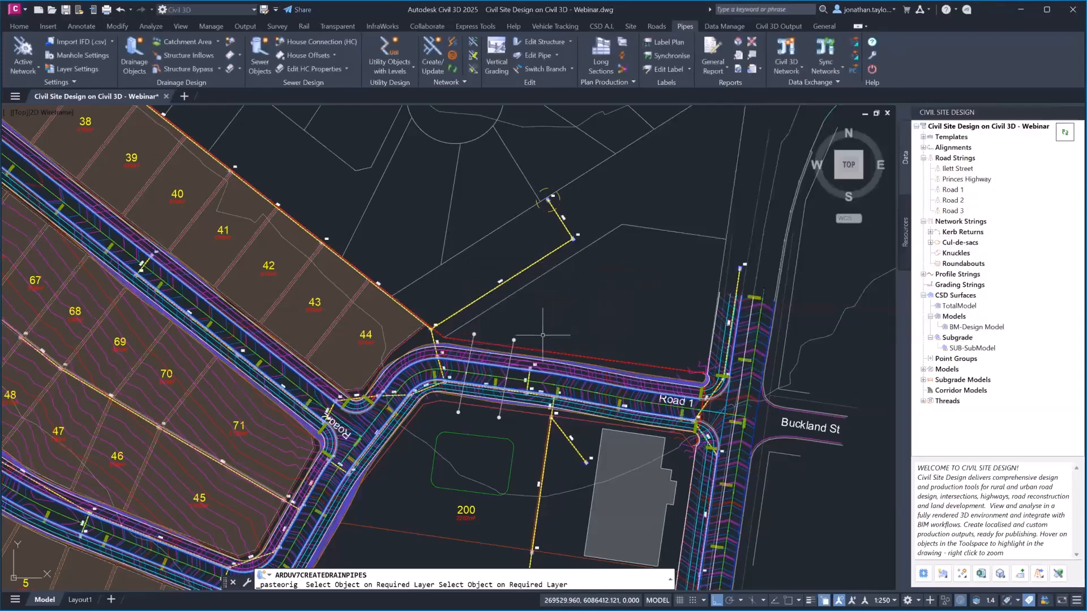
mouse_move(546, 314)
middle_down()
mouse_move(556, 227)
mouse_move(587, 259)
middle_up()
scroll(555, 227, down, 2)
scroll(553, 178, up, 4)
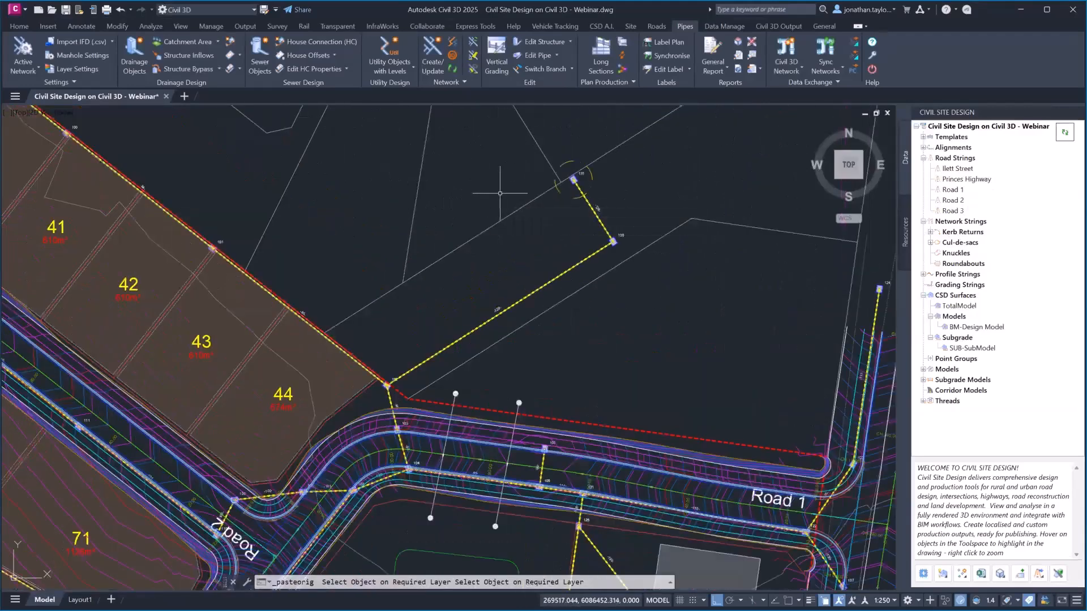
scroll(558, 221, up, 2)
scroll(660, 241, down, 3)
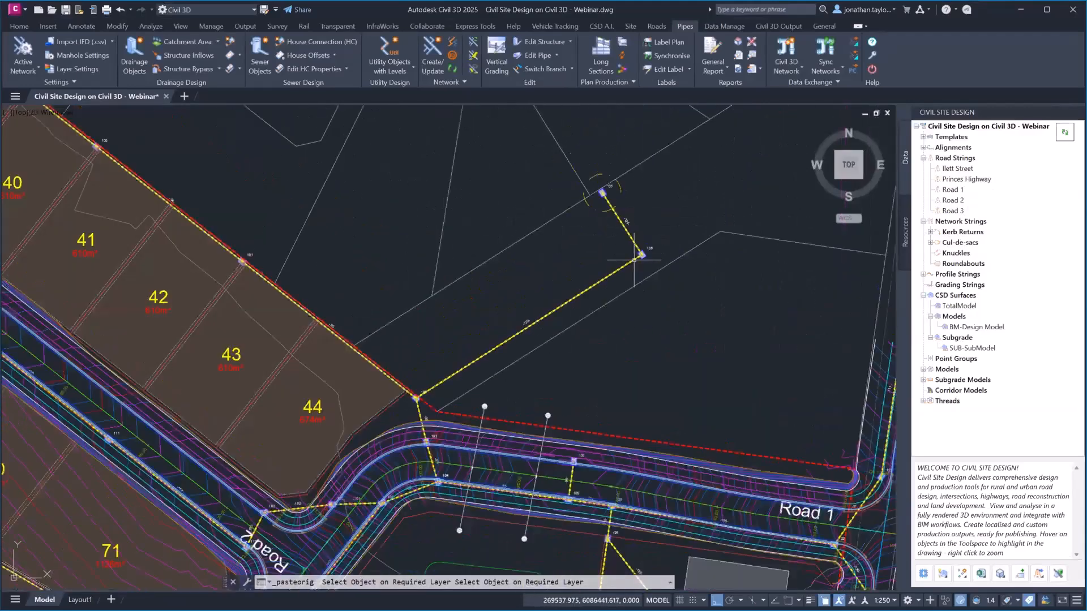
scroll(563, 243, down, 2)
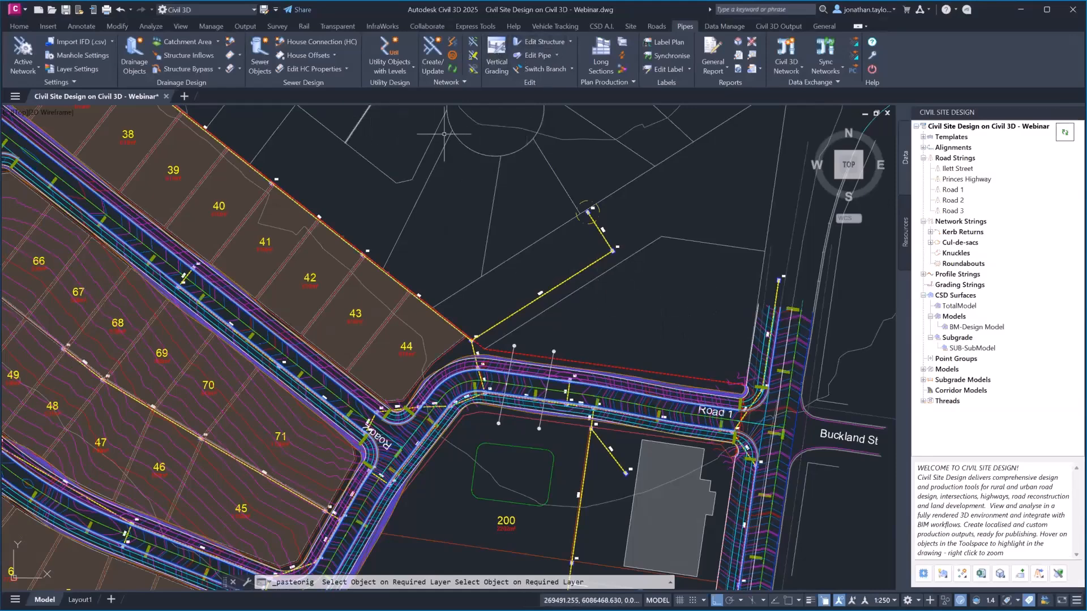
Create the network 'NEtwork' from the northern end pit, keeping Top of Pipe downstream water level
click(428, 59)
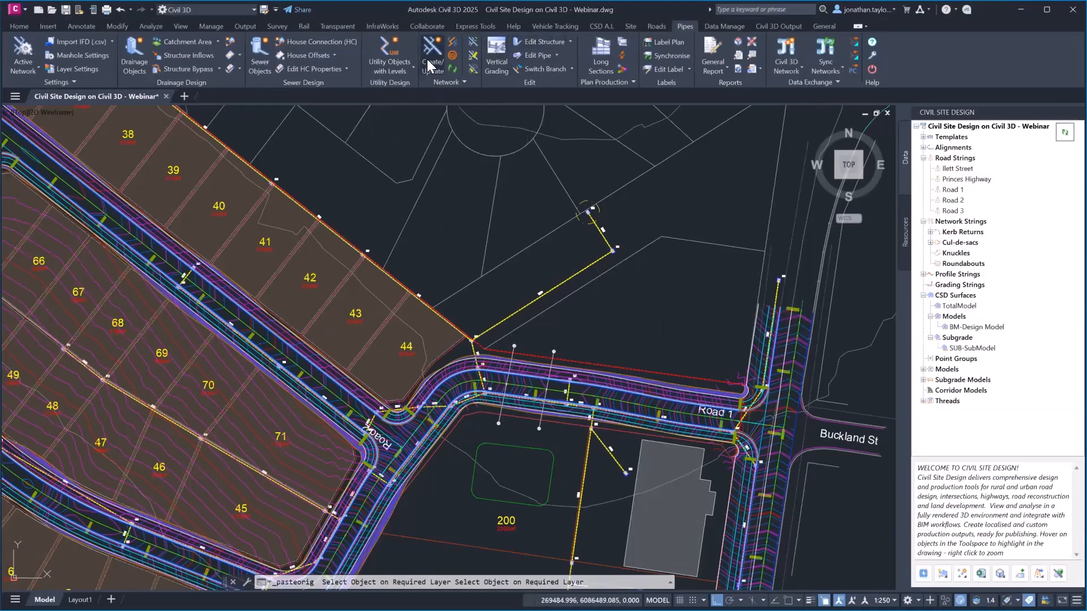
click(588, 212)
text(NEt)
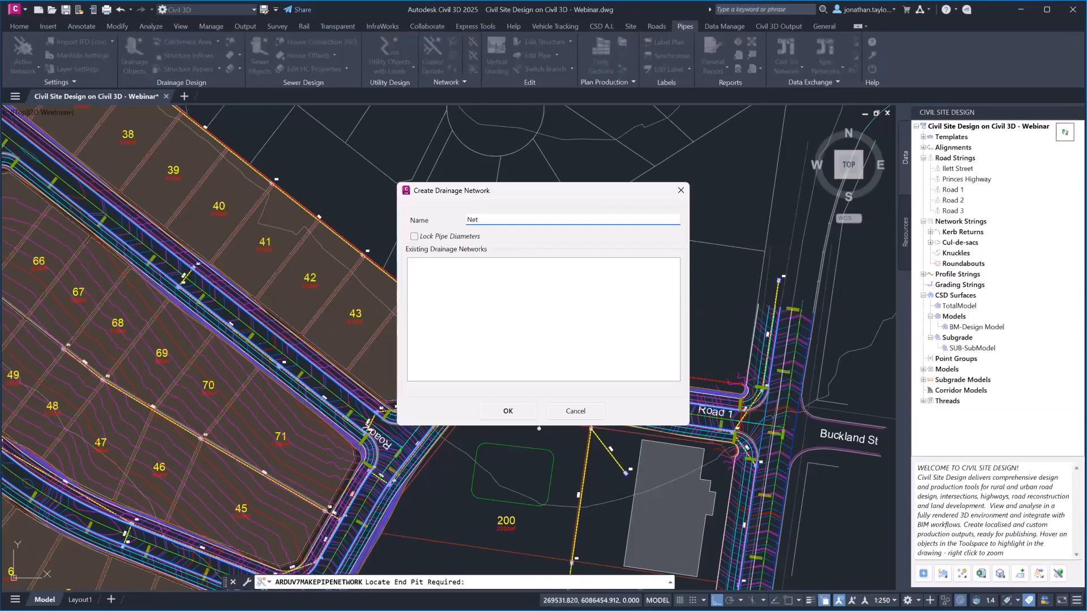
text(work)
click(519, 415)
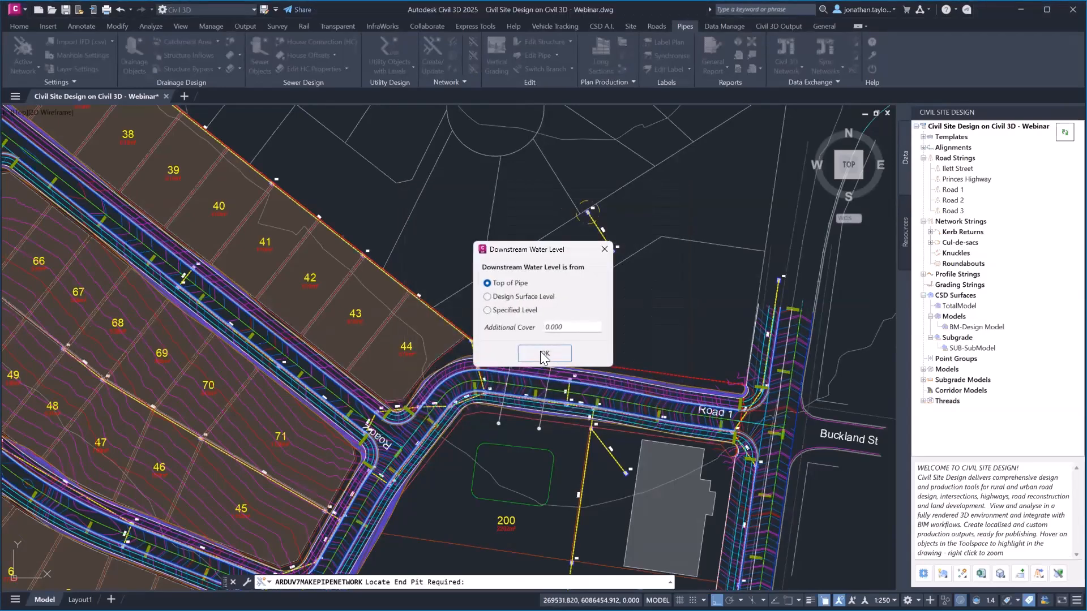
click(545, 355)
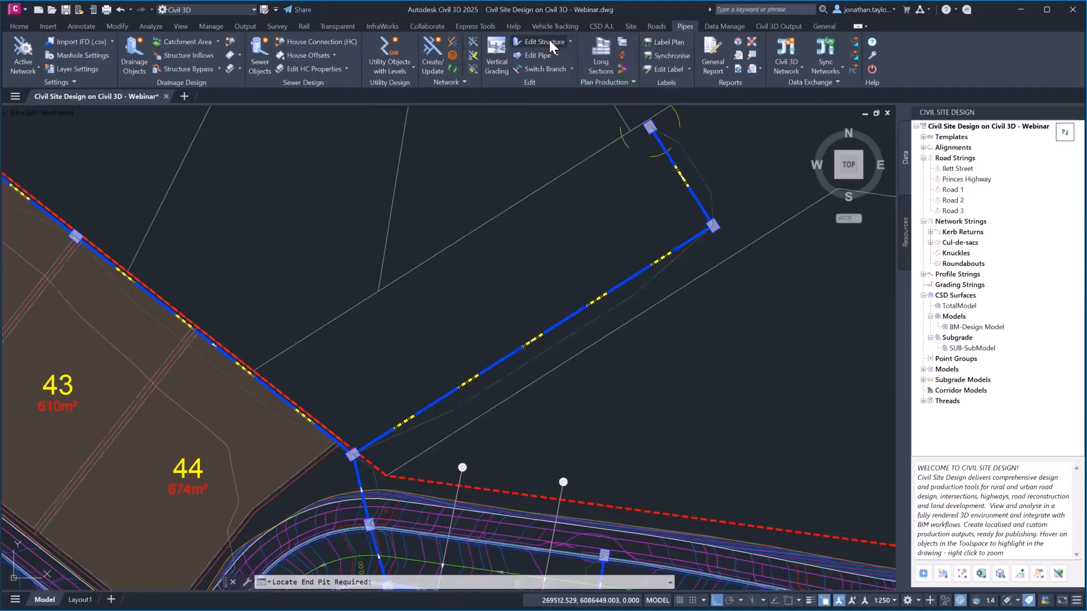
Relocate the bend pit to X 269542.451, Y 6086440.747 and end the edit
click(713, 226)
click(520, 322)
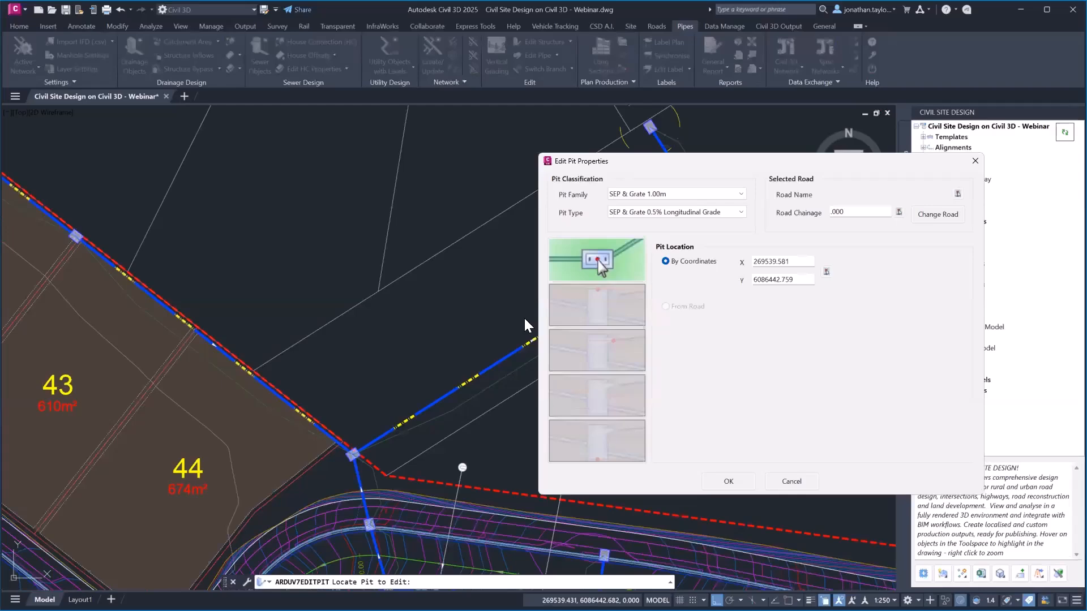
click(827, 271)
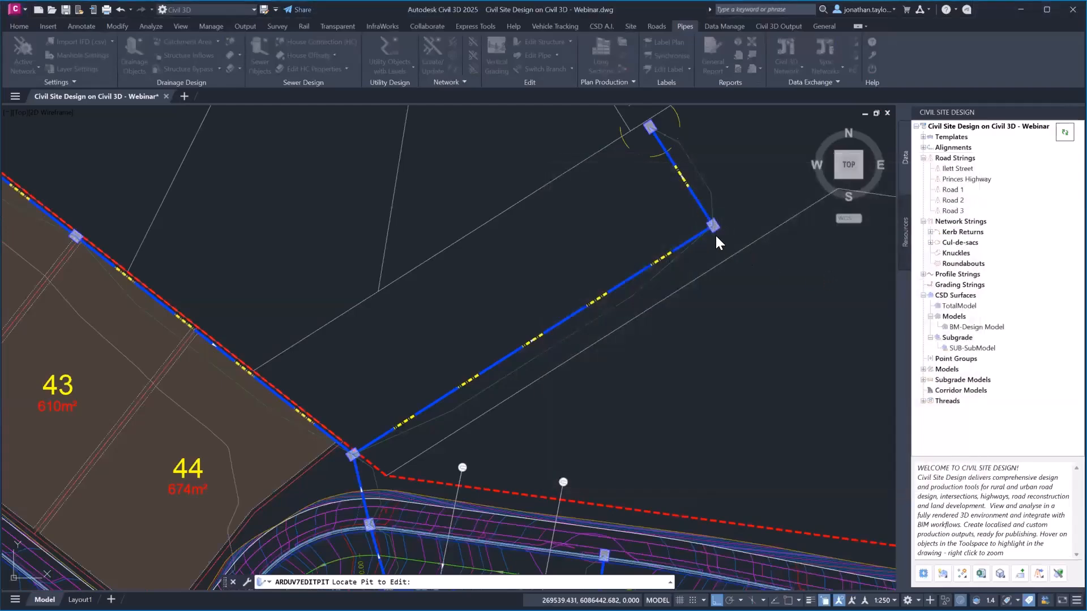
click(743, 243)
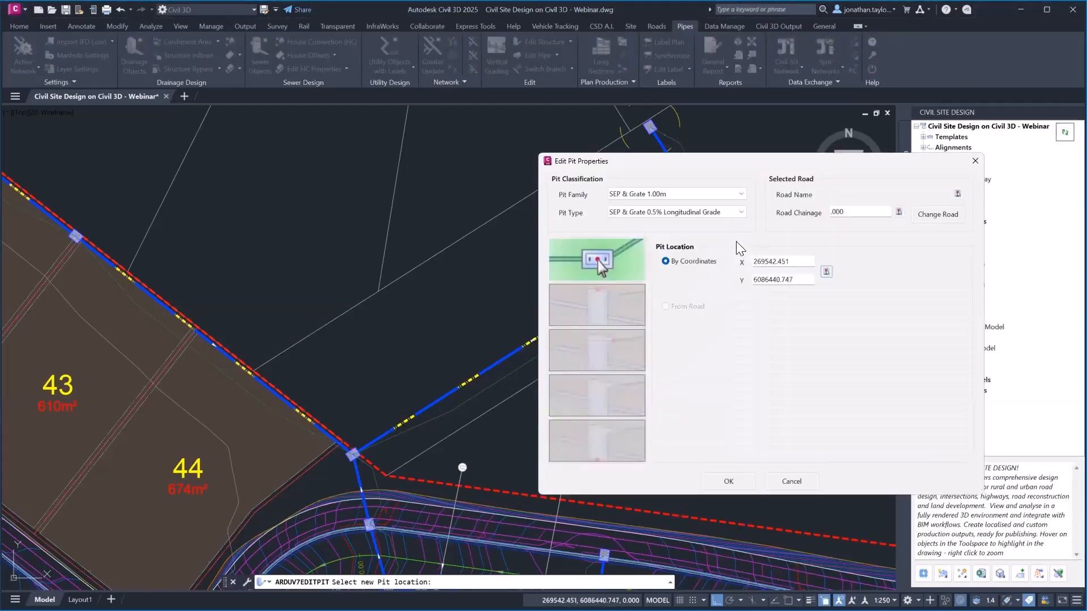
click(728, 481)
middle_drag(704, 232, 604, 250)
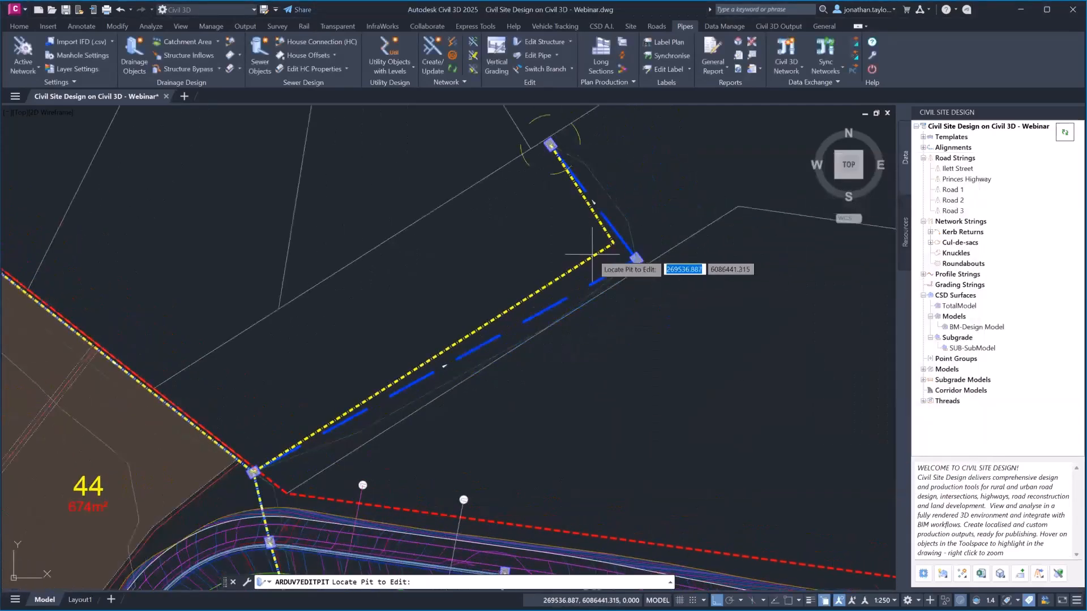
key(Escape)
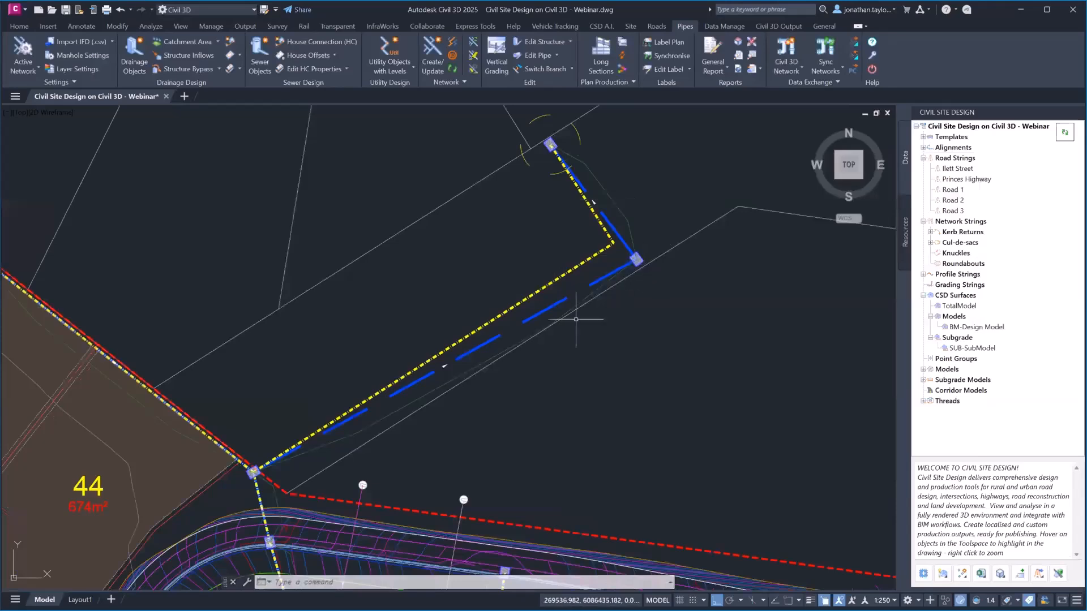
scroll(565, 231, down, 2)
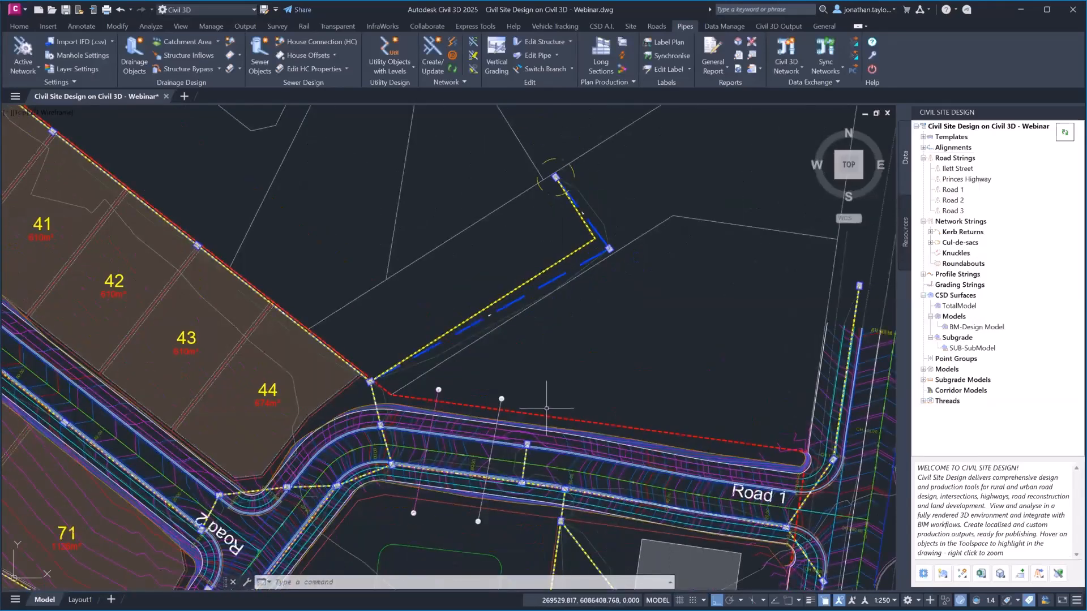
middle_drag(546, 408, 633, 228)
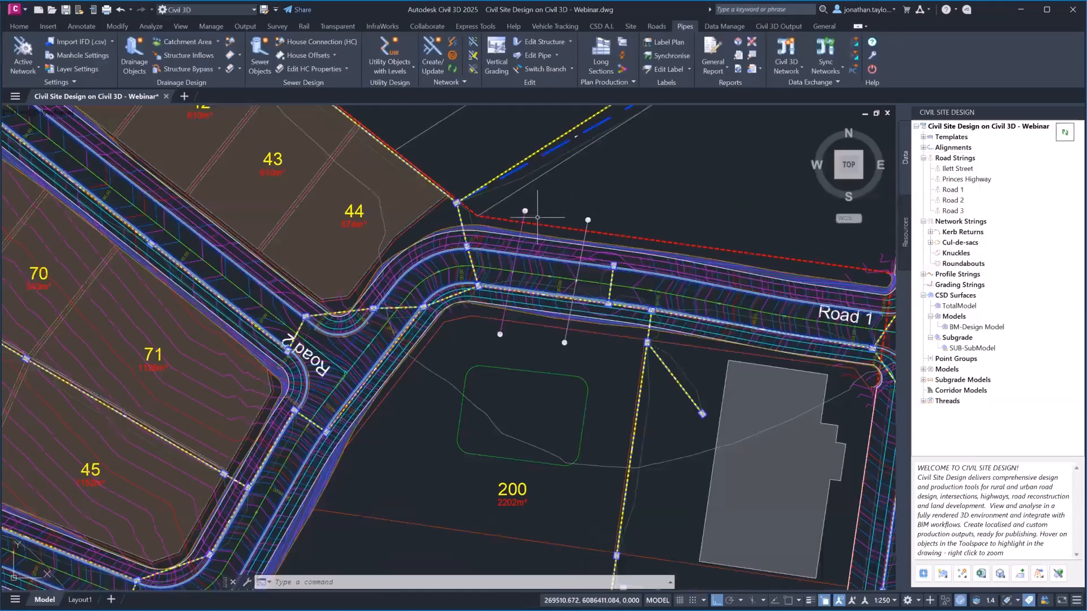
middle_drag(566, 165, 516, 254)
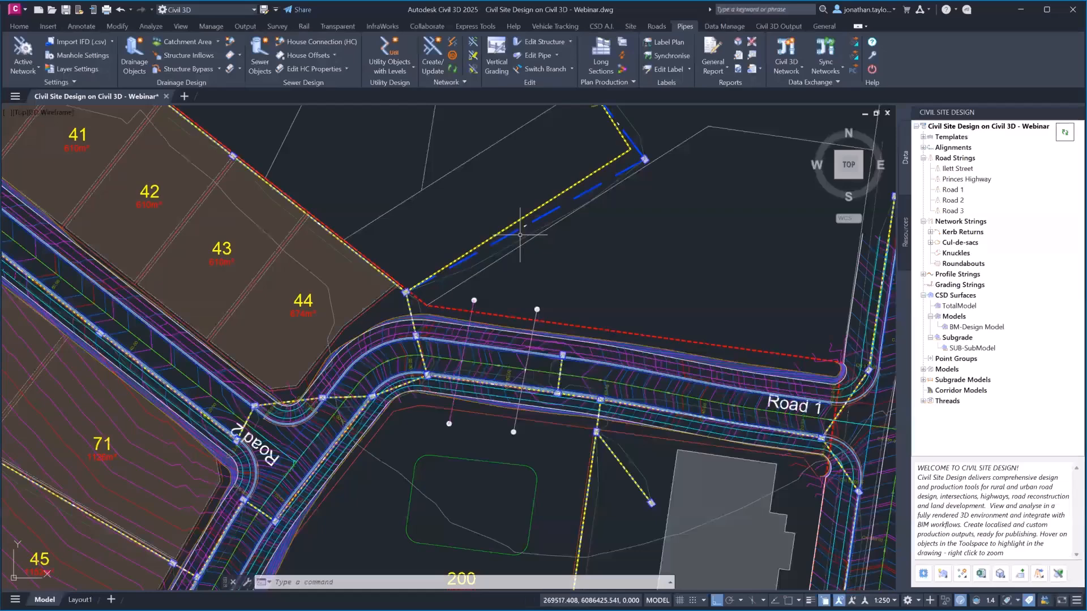
Open DRAINS Catchments on pit 141, then cancel its details unchanged and escape the prompt
click(217, 44)
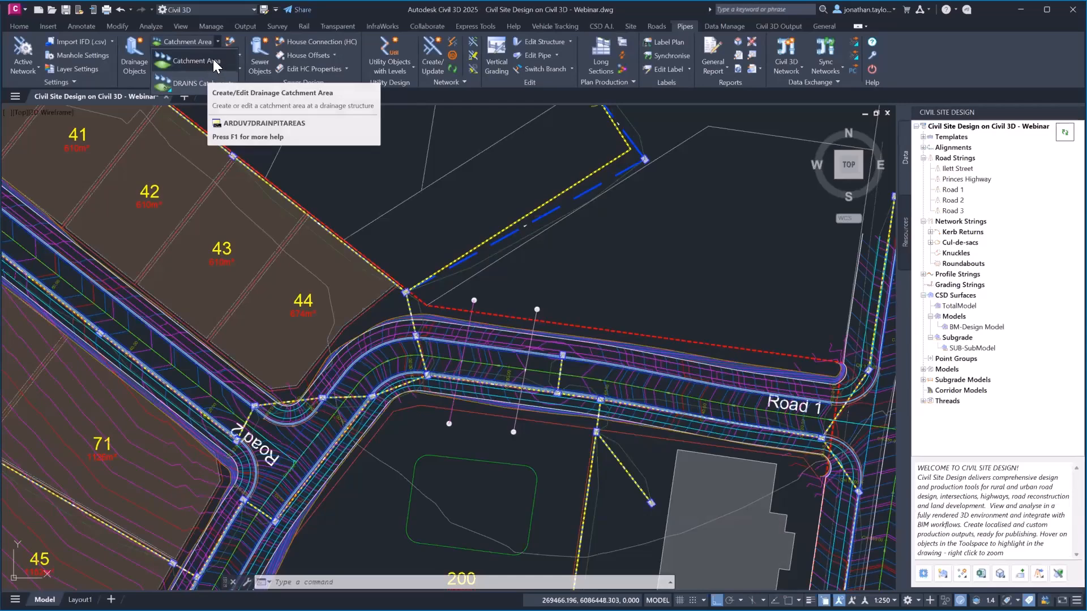
click(188, 83)
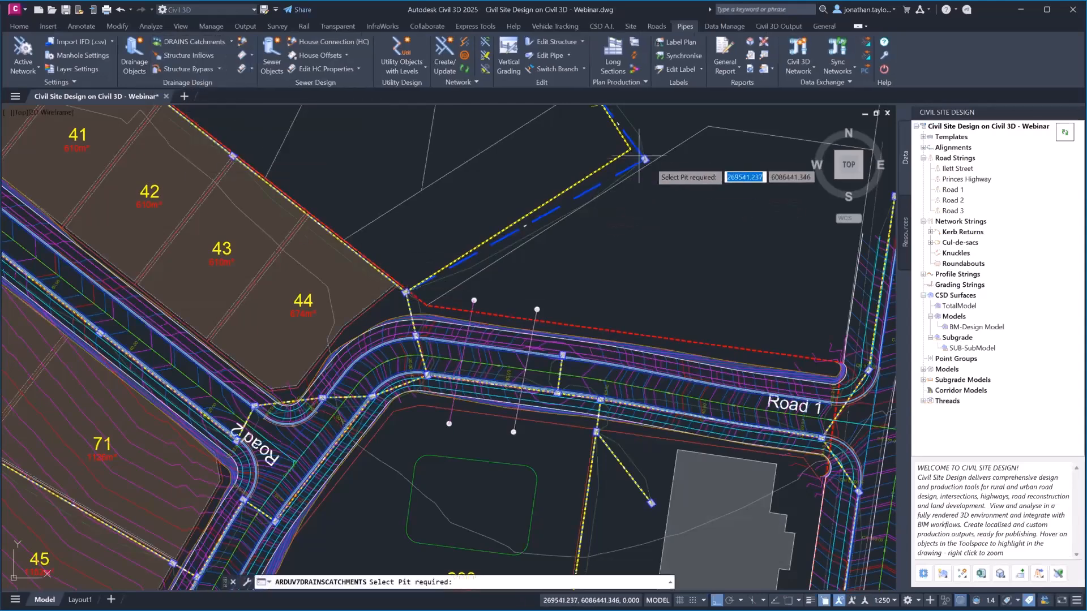
middle_drag(605, 488, 527, 330)
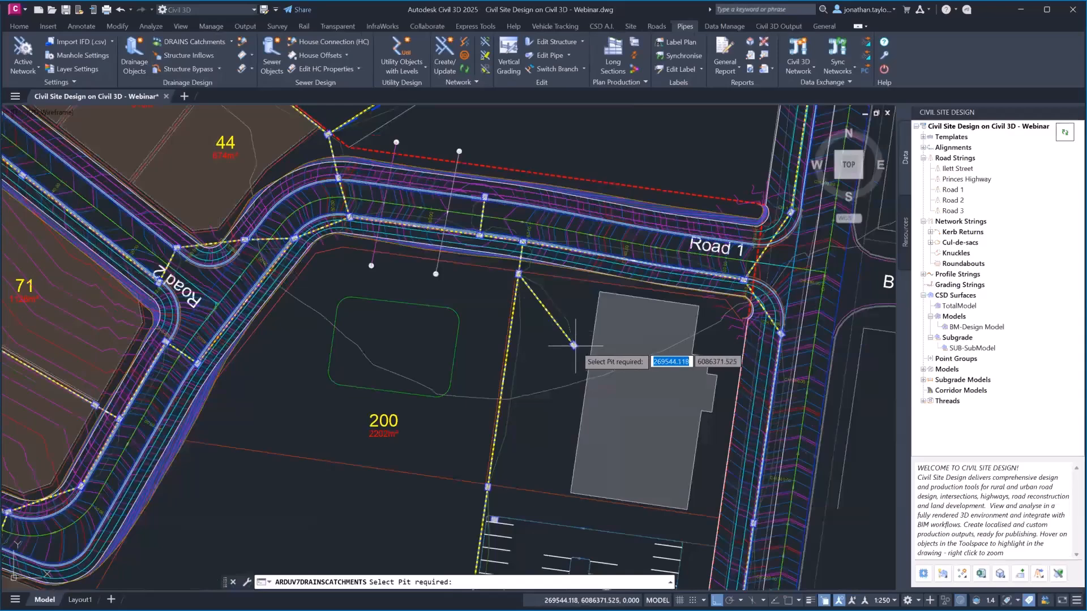
scroll(491, 479, down, 2)
middle_drag(492, 480, 485, 326)
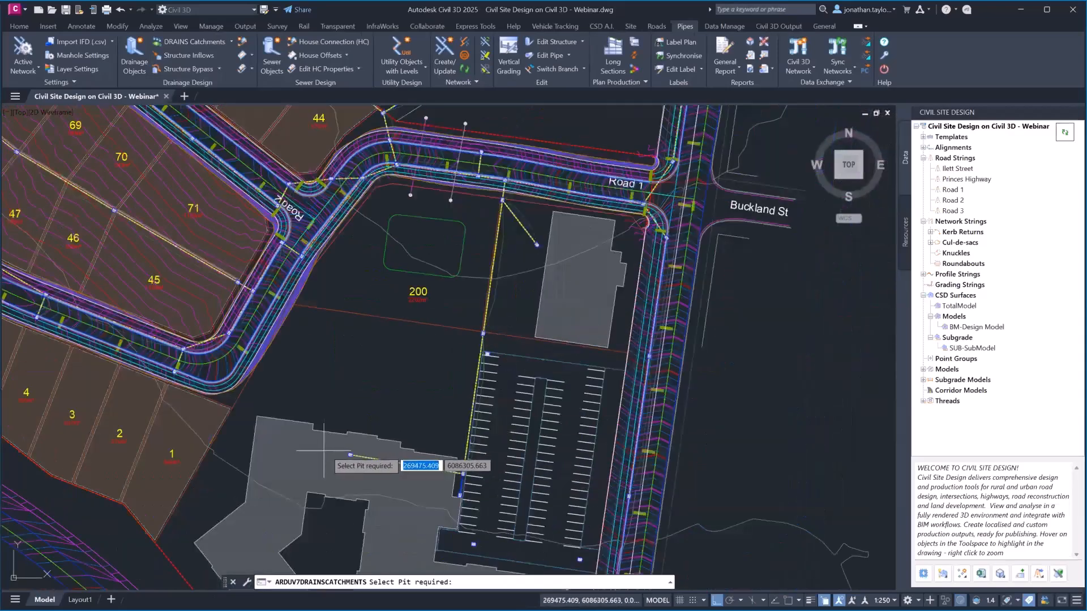
click(350, 455)
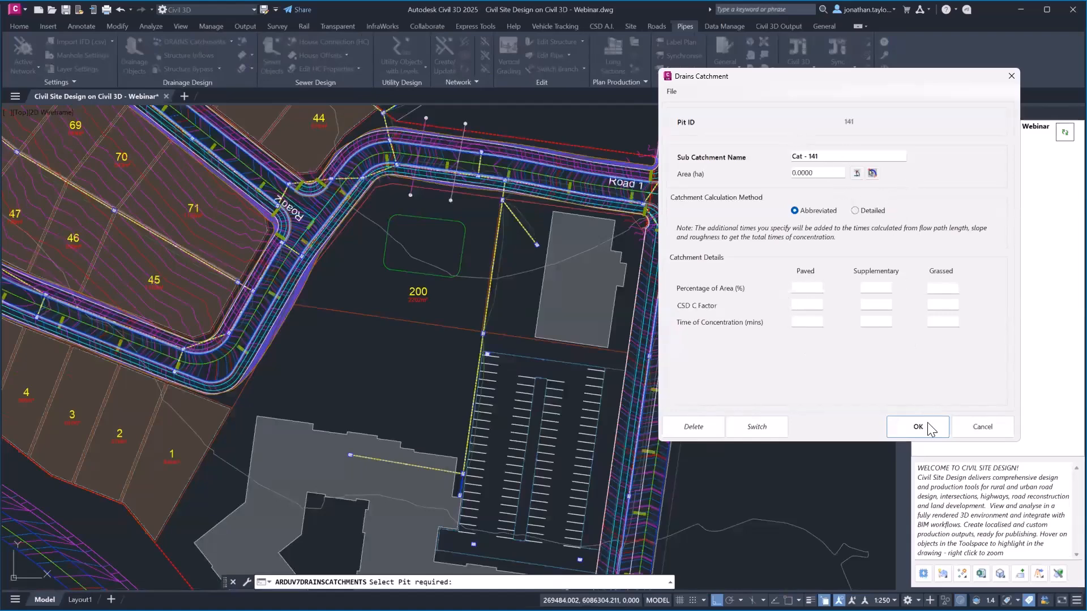
click(982, 428)
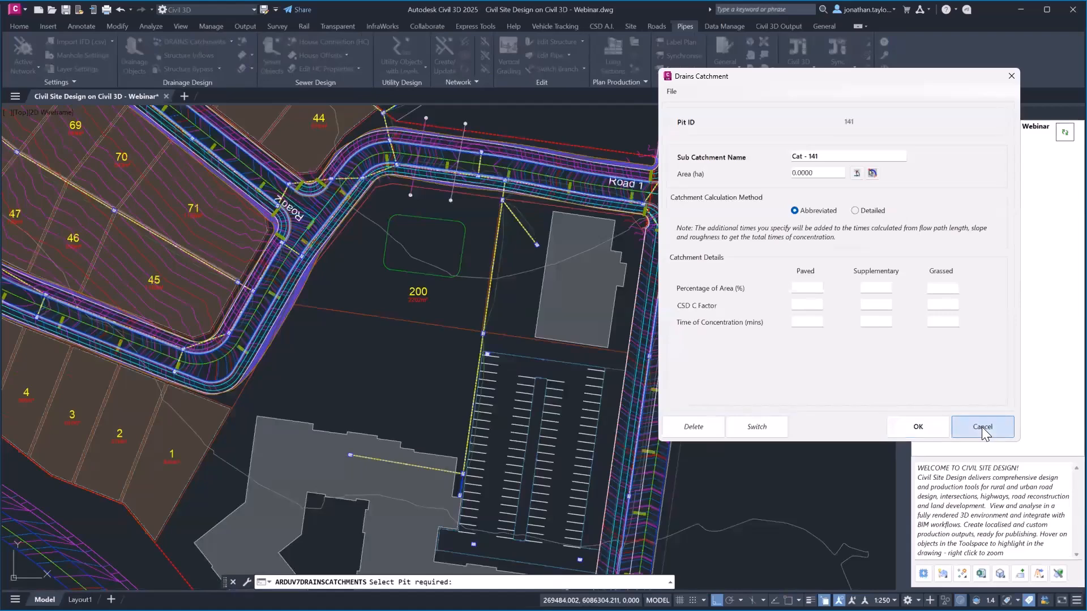
middle_drag(516, 211, 530, 306)
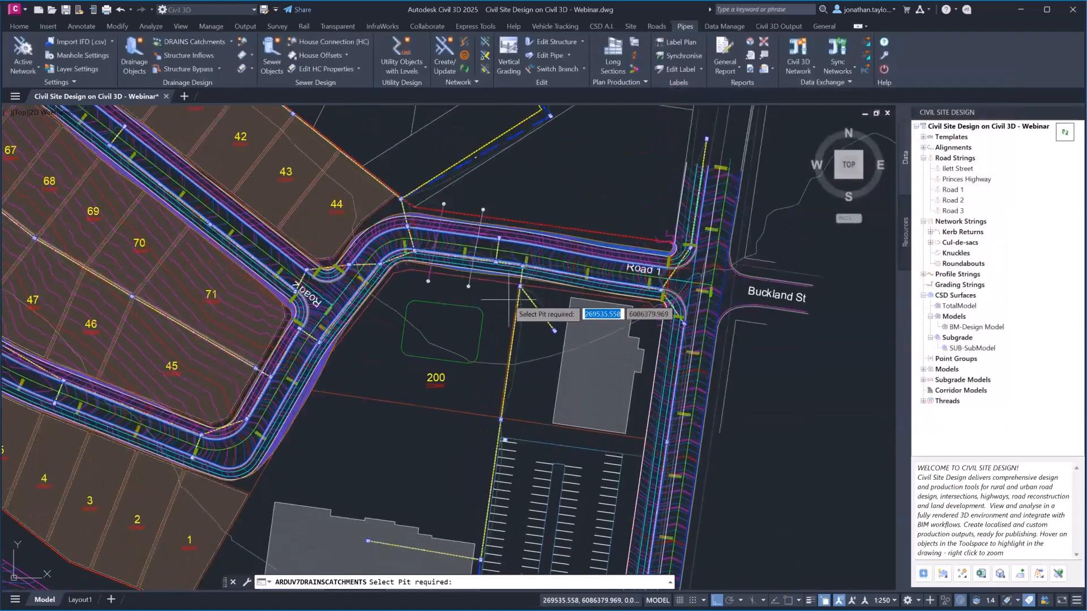
key(Escape)
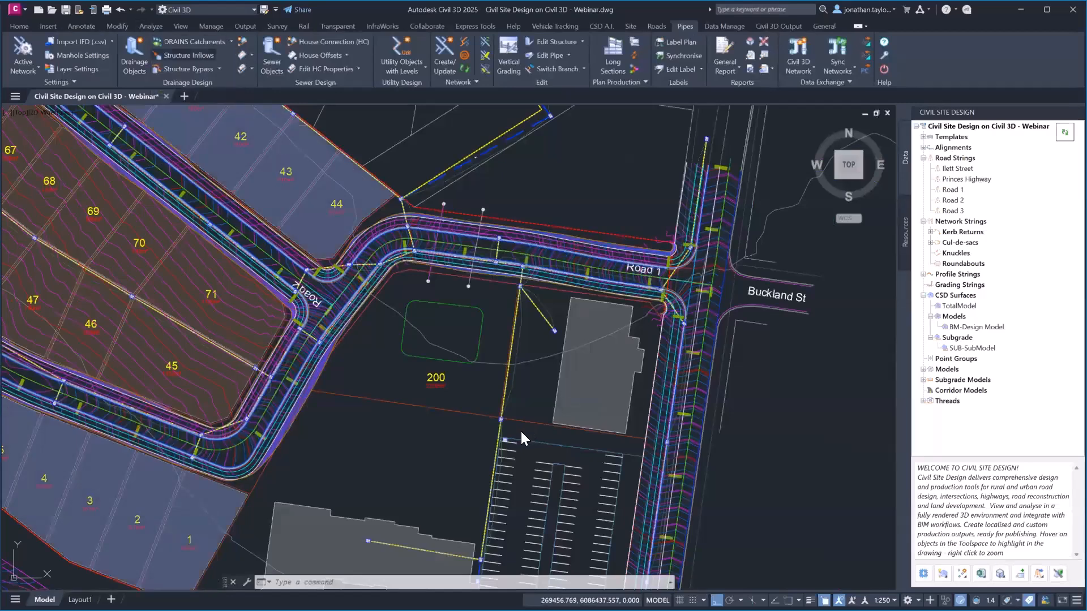
Add catchment CAT-1 to the pit beside the building: 1 ha, C factor 0.6, Tc 5 min
click(368, 541)
click(511, 361)
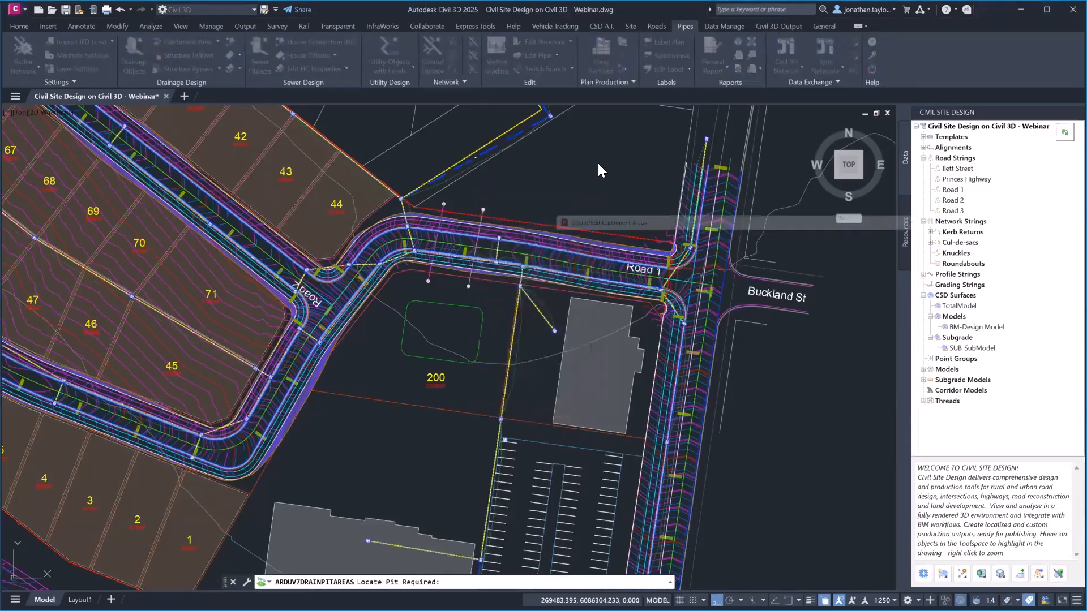
text(CAT-1)
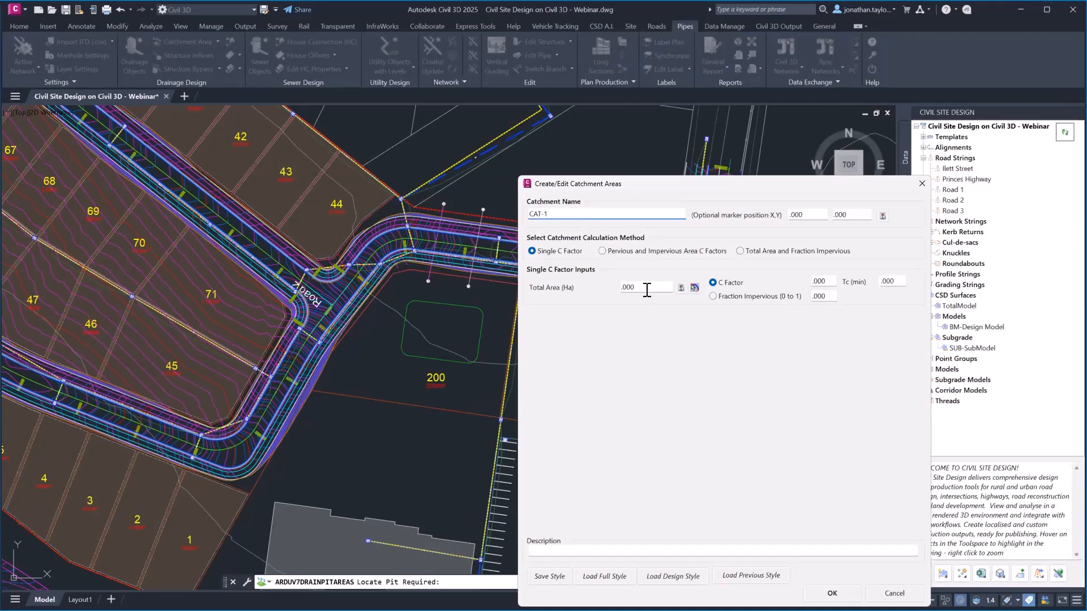
click(647, 287)
text(1)
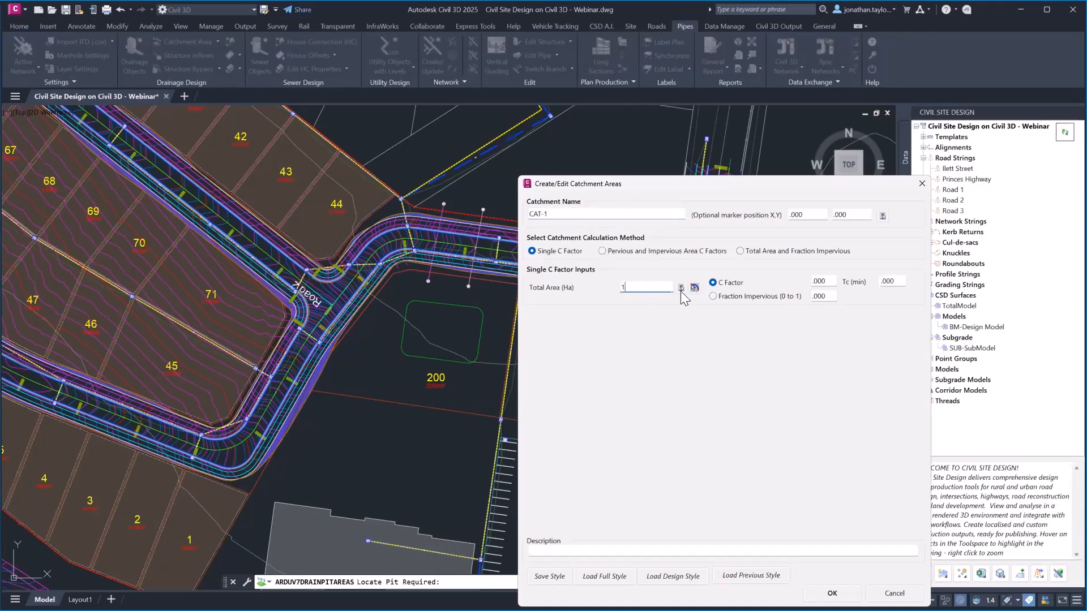
click(814, 283)
text(.6)
key(Tab)
text(5)
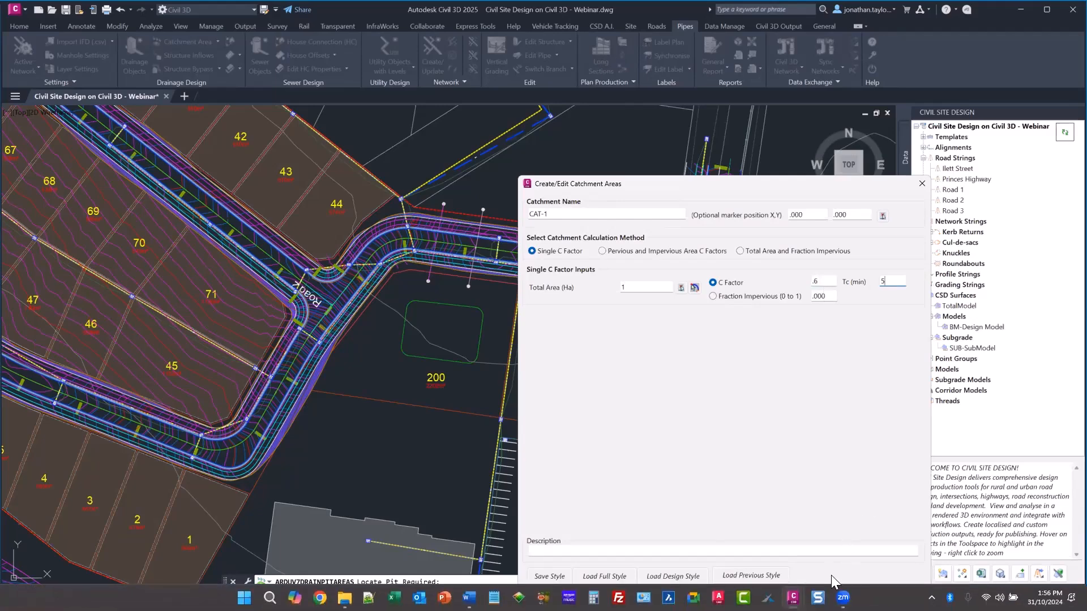
click(832, 592)
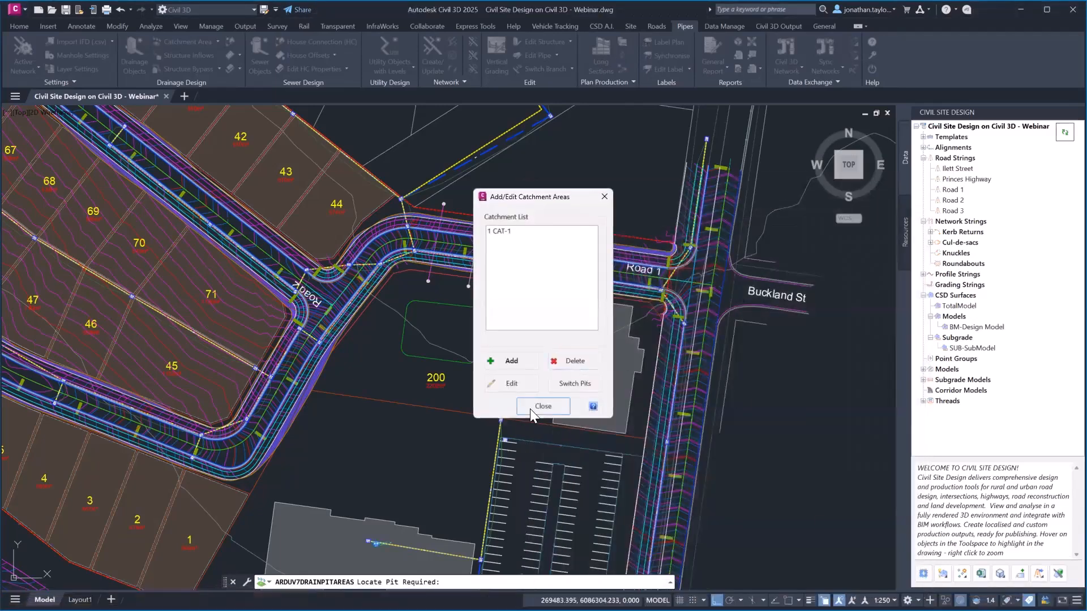
click(531, 406)
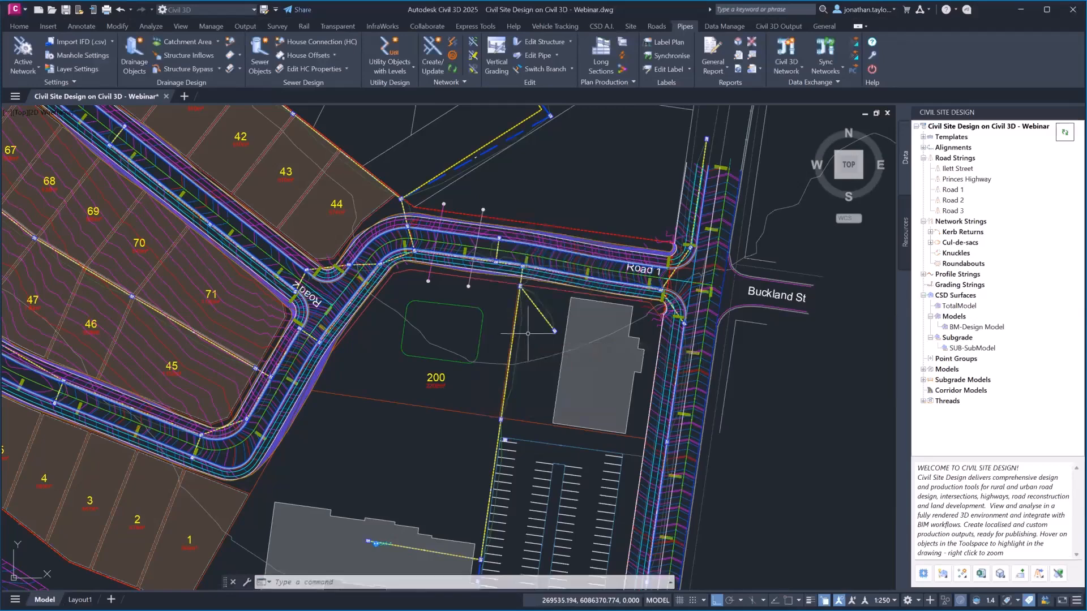
middle_drag(527, 333, 531, 258)
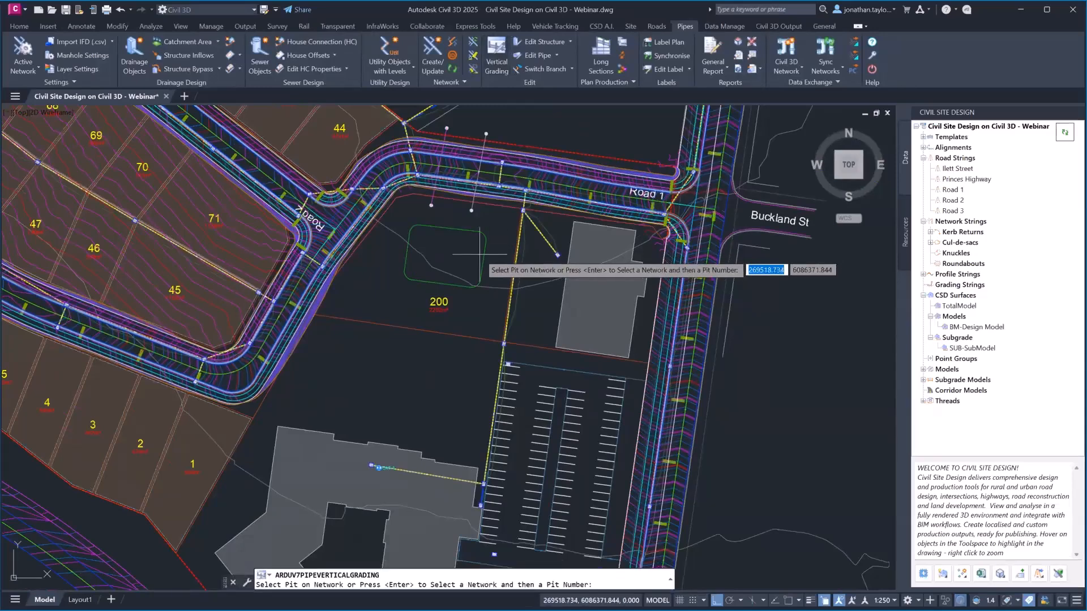
Vertically grade the pipe run from the building pit to Road 1, closing the profile window
click(377, 468)
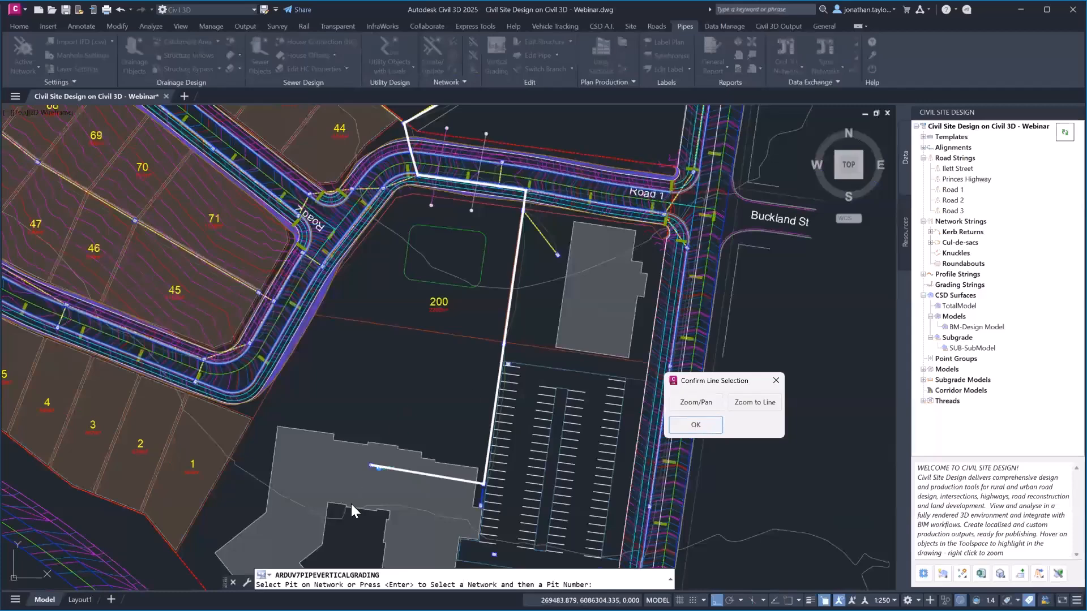
click(715, 429)
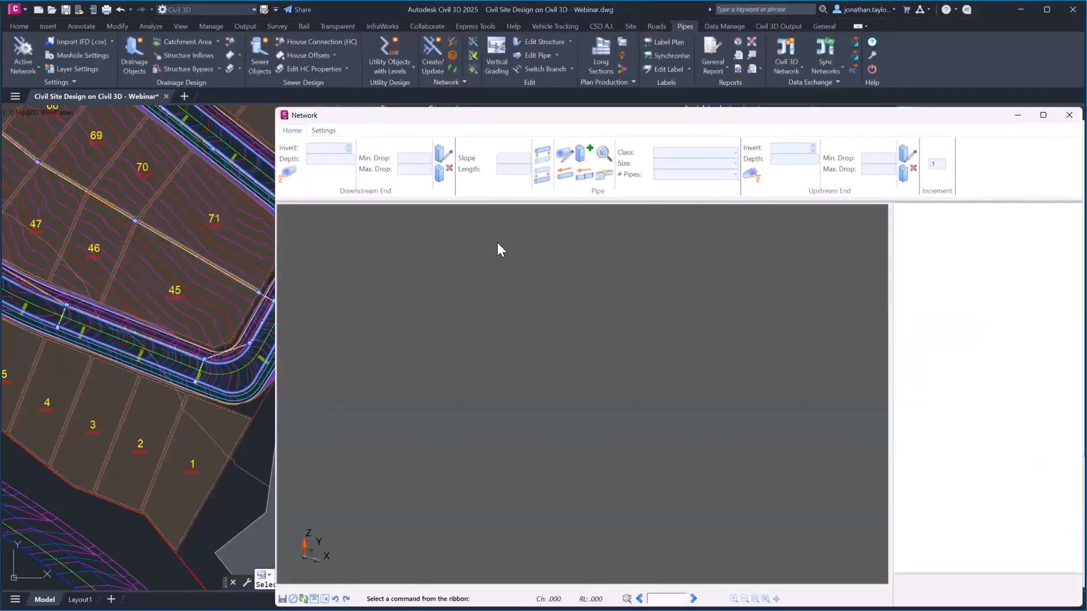
click(1067, 115)
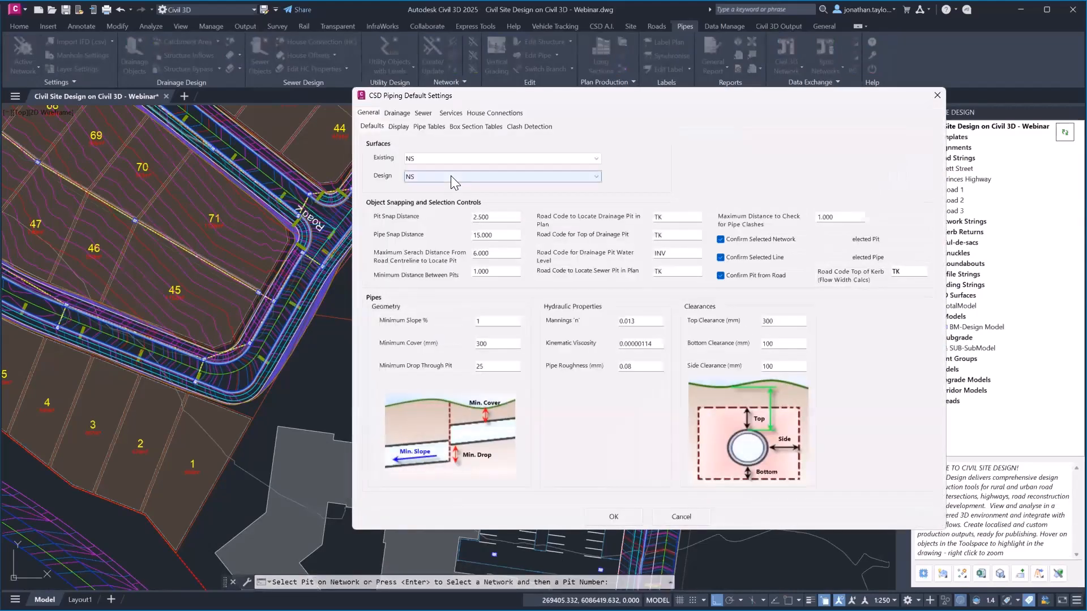
Switch the piping design surface from NS to BM-Design Model
click(450, 176)
click(436, 188)
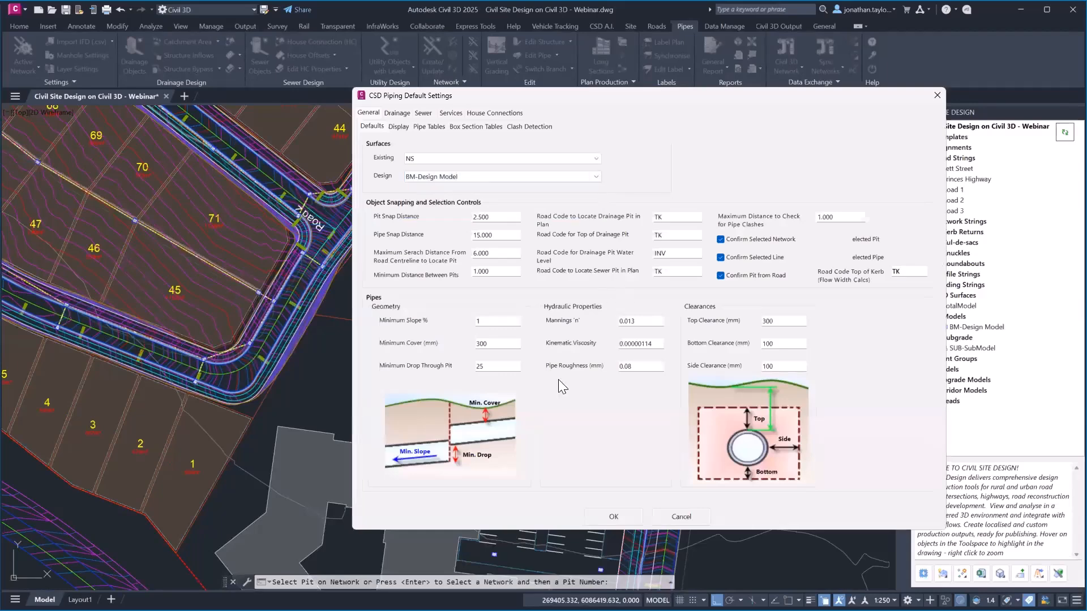
click(613, 517)
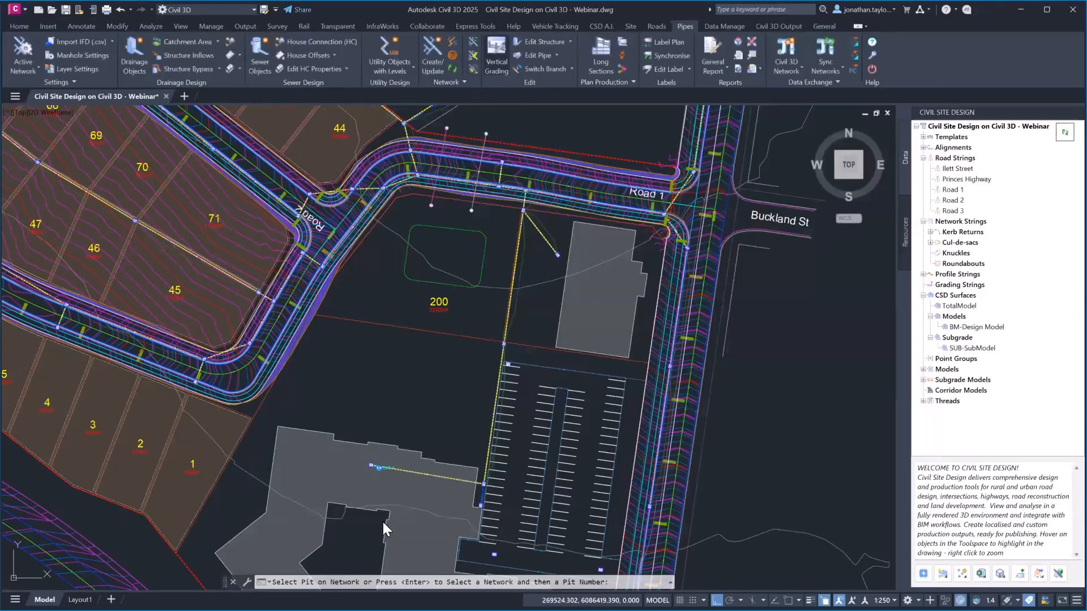
Open the network profile for the building's pipe run and bring the upslope pipes into view
click(372, 467)
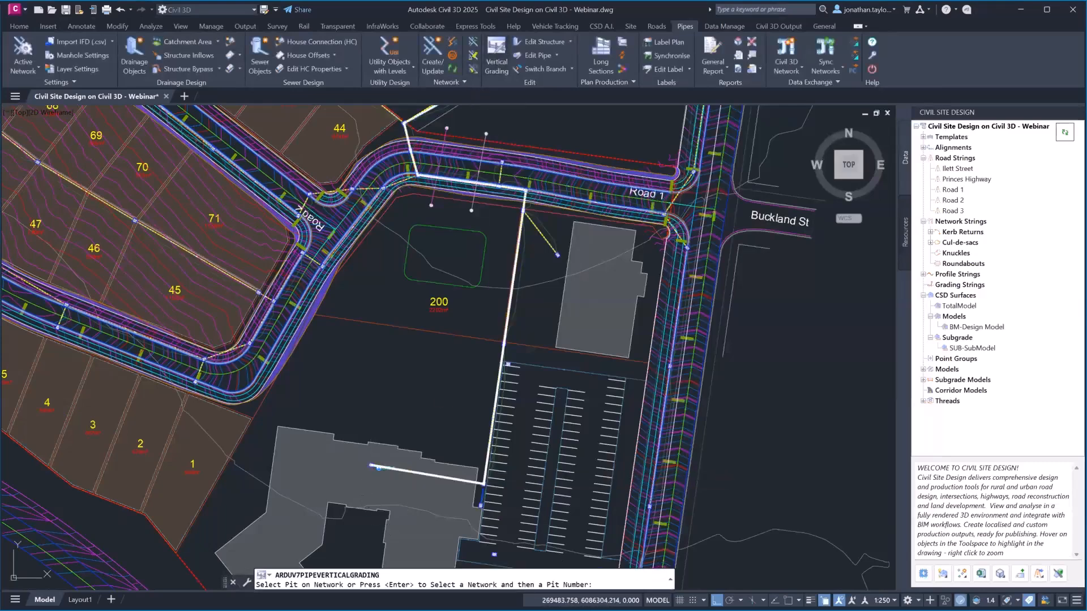
click(698, 423)
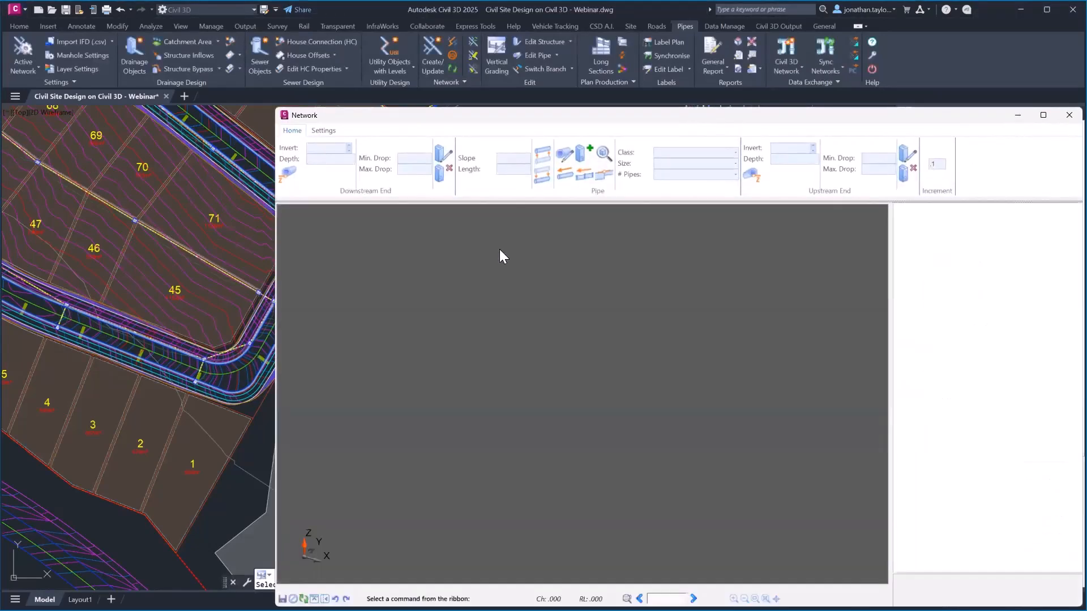
scroll(504, 479, up, 5)
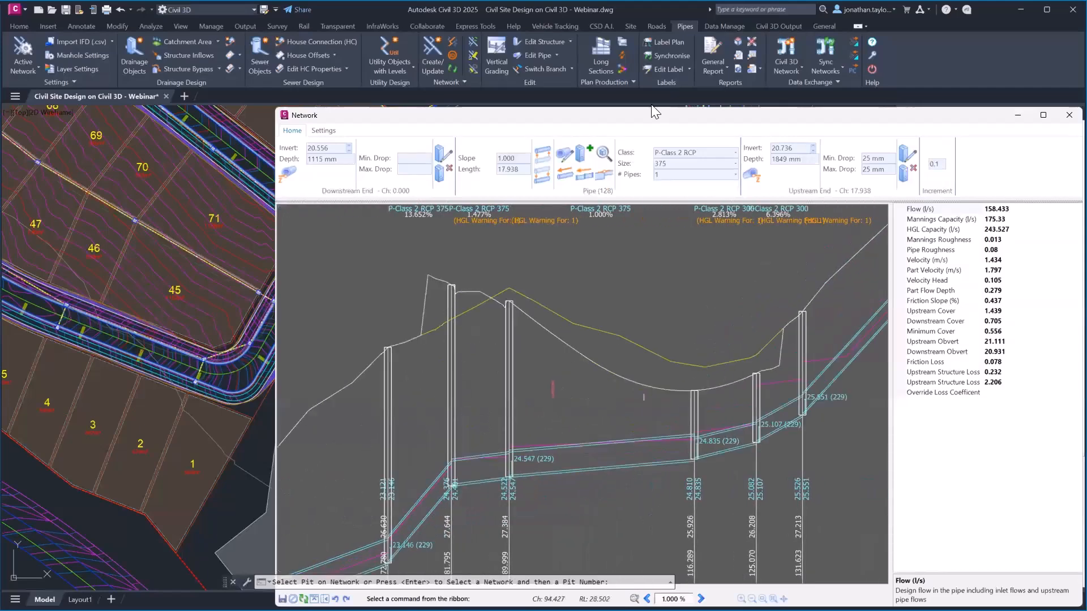
drag(637, 123, 548, 73)
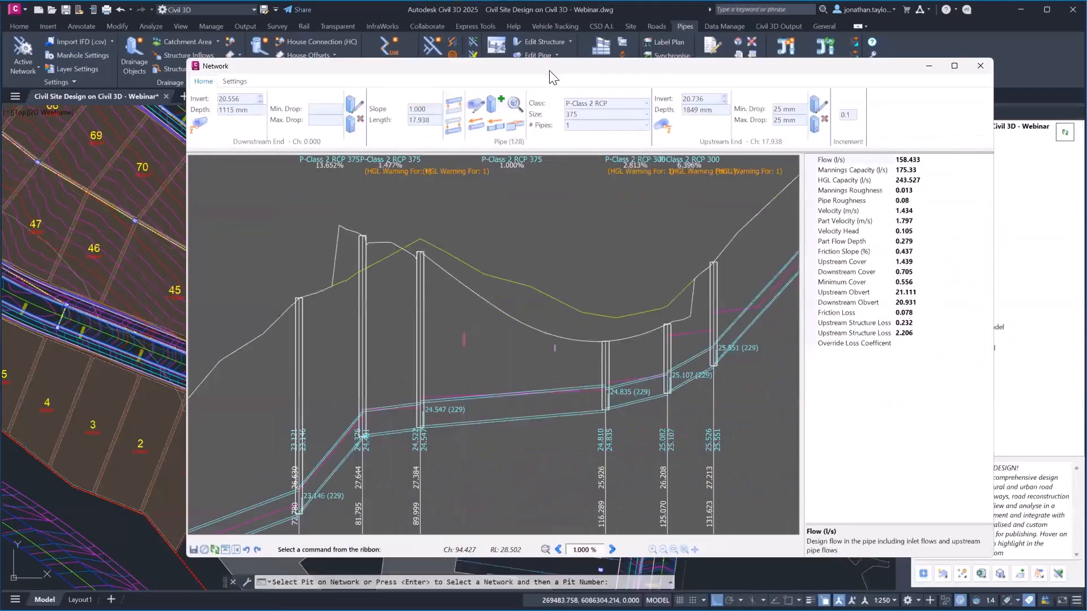
scroll(546, 356, down, 2)
middle_drag(710, 241, 623, 286)
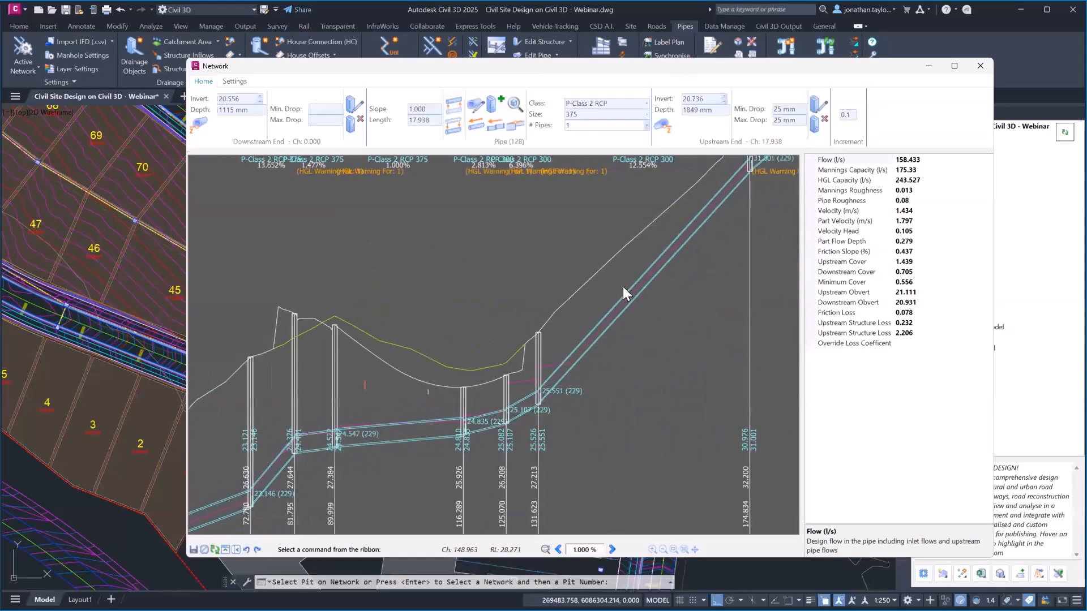
Upsize steep upslope pipe 119 from 300 to 375
click(663, 258)
click(663, 258)
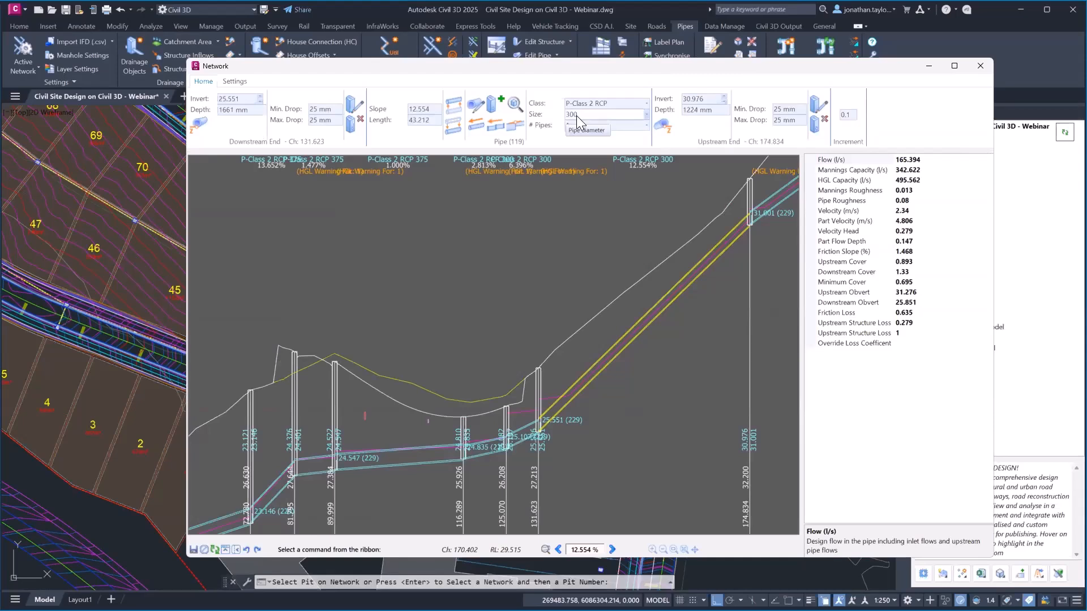
click(647, 114)
click(583, 150)
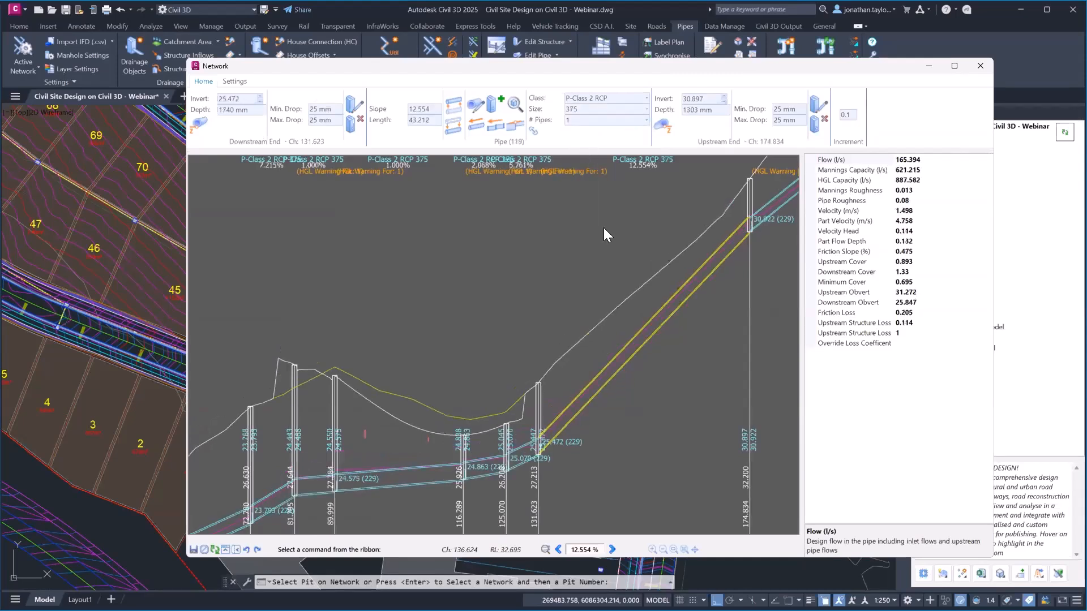
Check the slope and flow of neighbouring pipes 118 and 98, then close the network profile
click(519, 457)
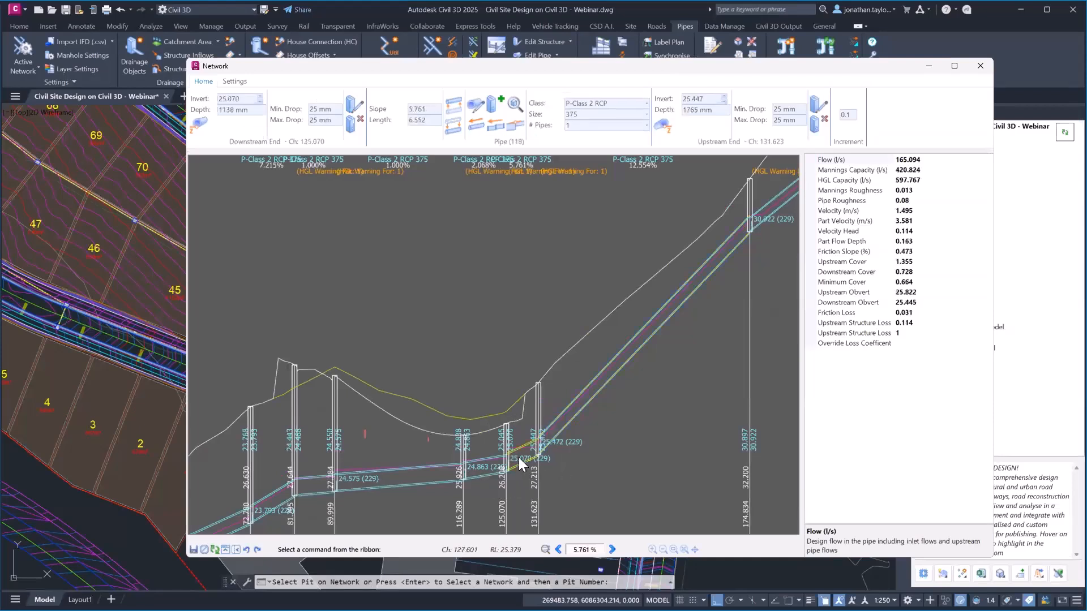
click(518, 457)
click(429, 473)
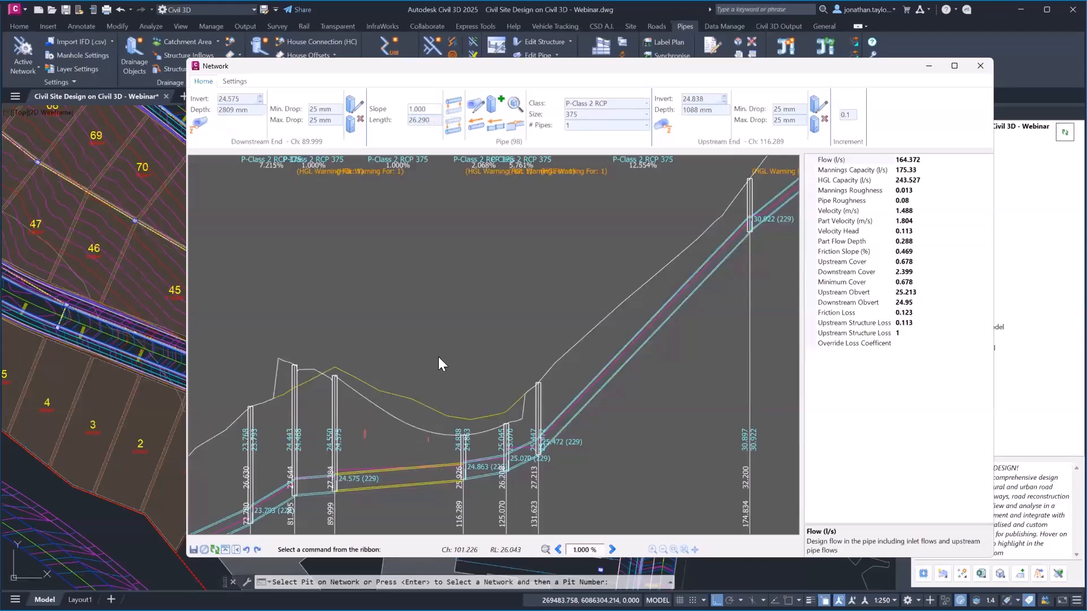
middle_drag(440, 356, 565, 297)
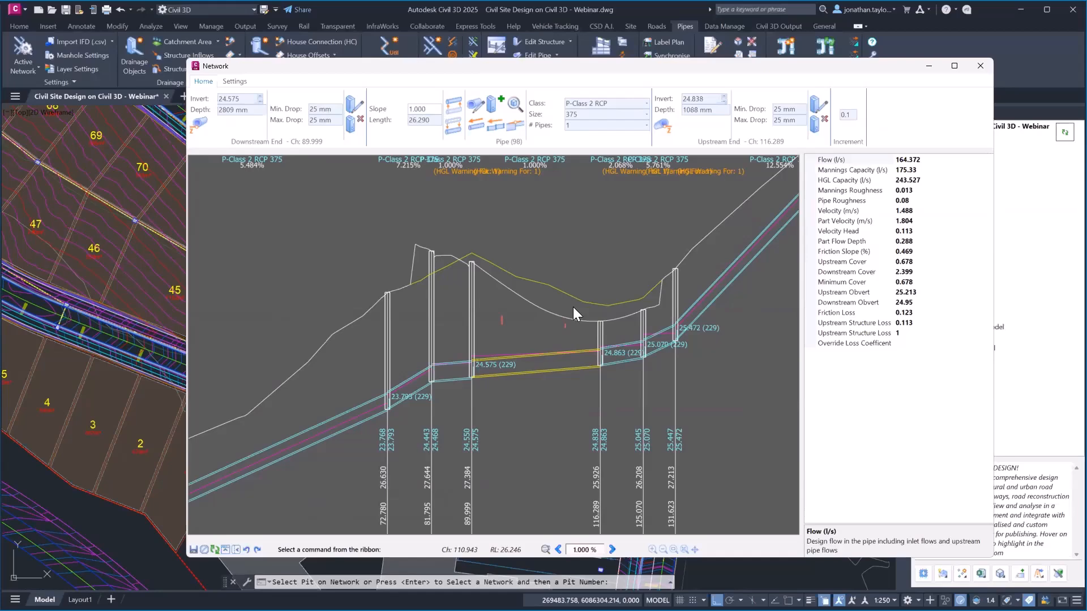
click(980, 66)
middle_drag(591, 234, 518, 225)
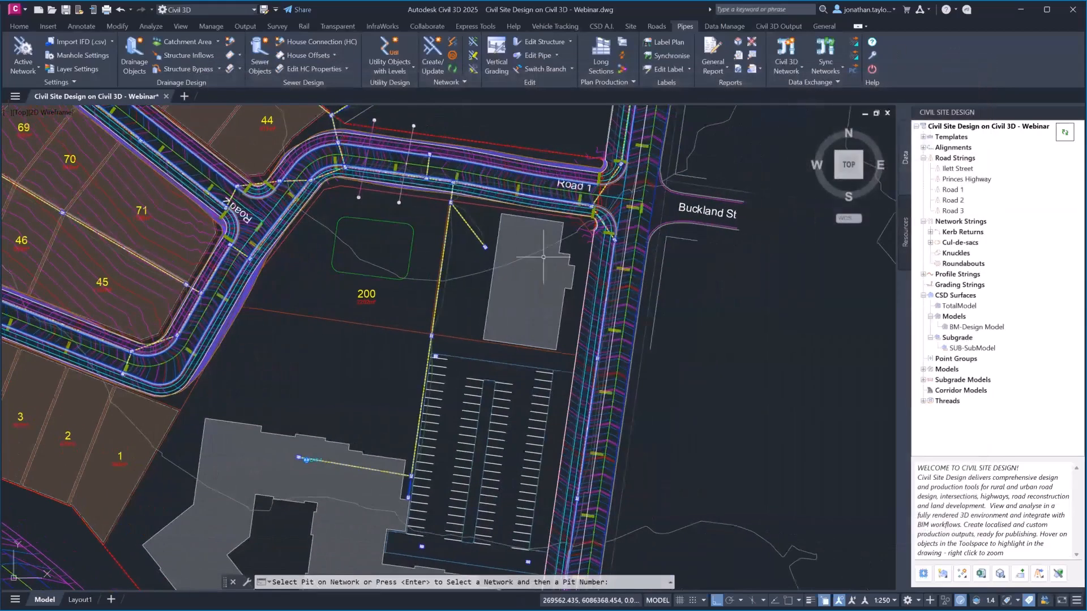
Open the 3D Model Viewer and turn on pipe network display
click(1058, 574)
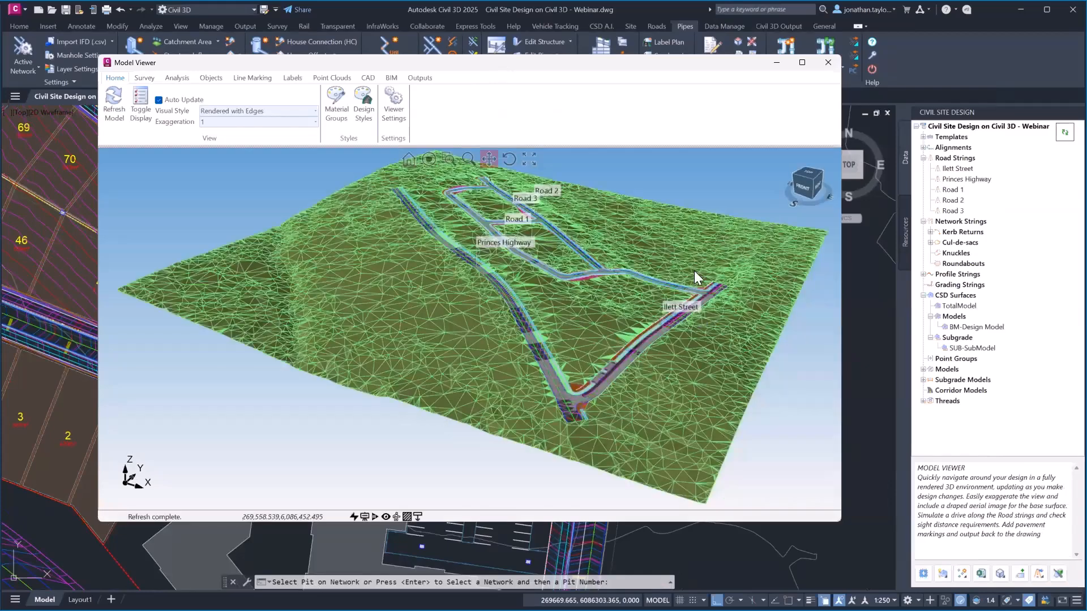
scroll(693, 271, up, 5)
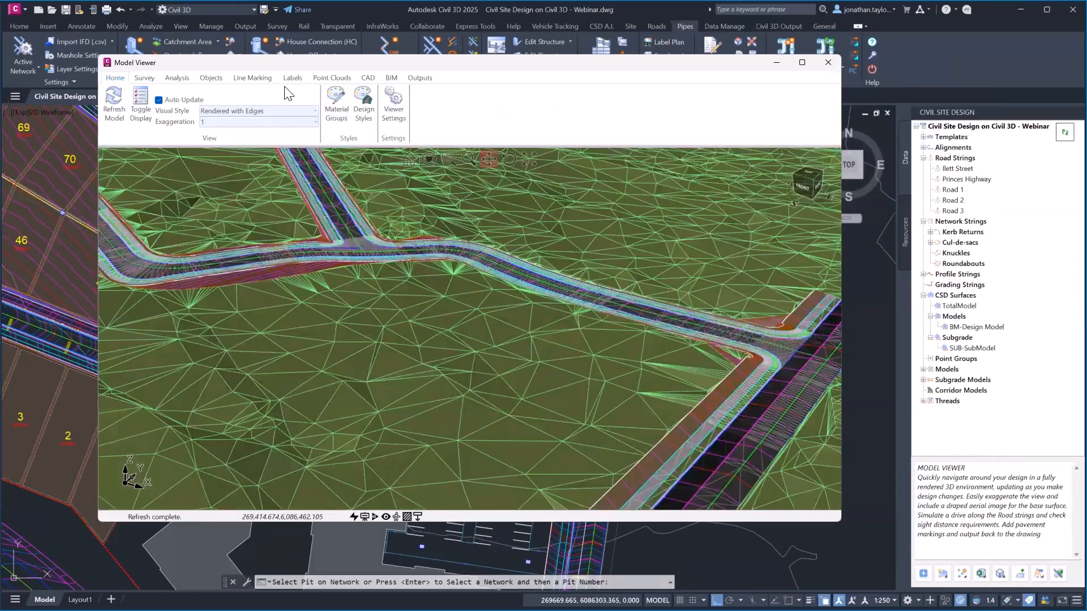
click(211, 77)
click(402, 106)
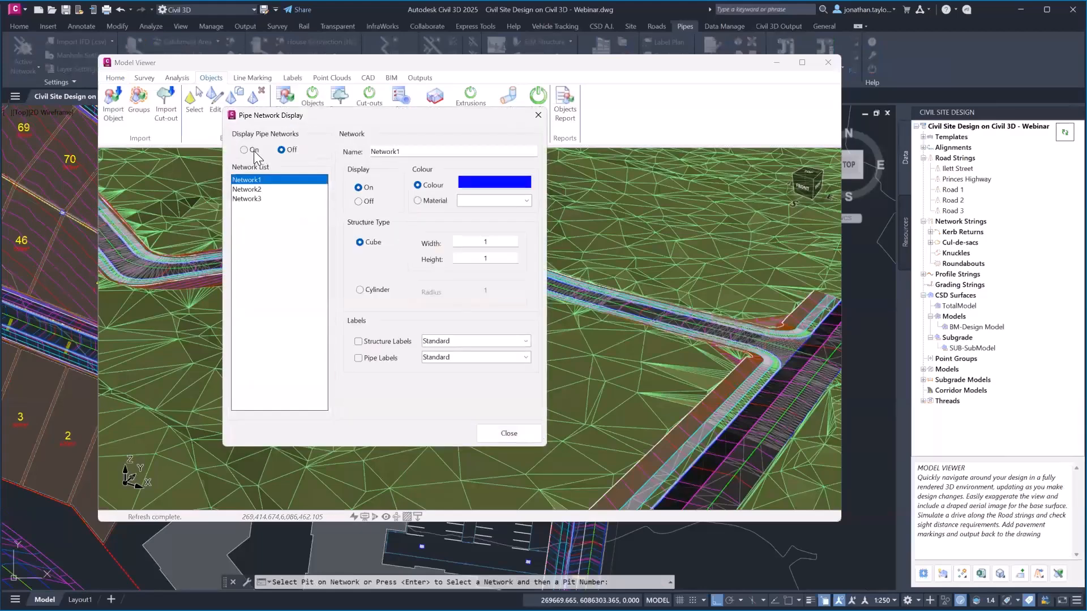
click(243, 149)
Colour Network1 red and Network2 yellow, keep Network3 blue, and close the settings
click(248, 189)
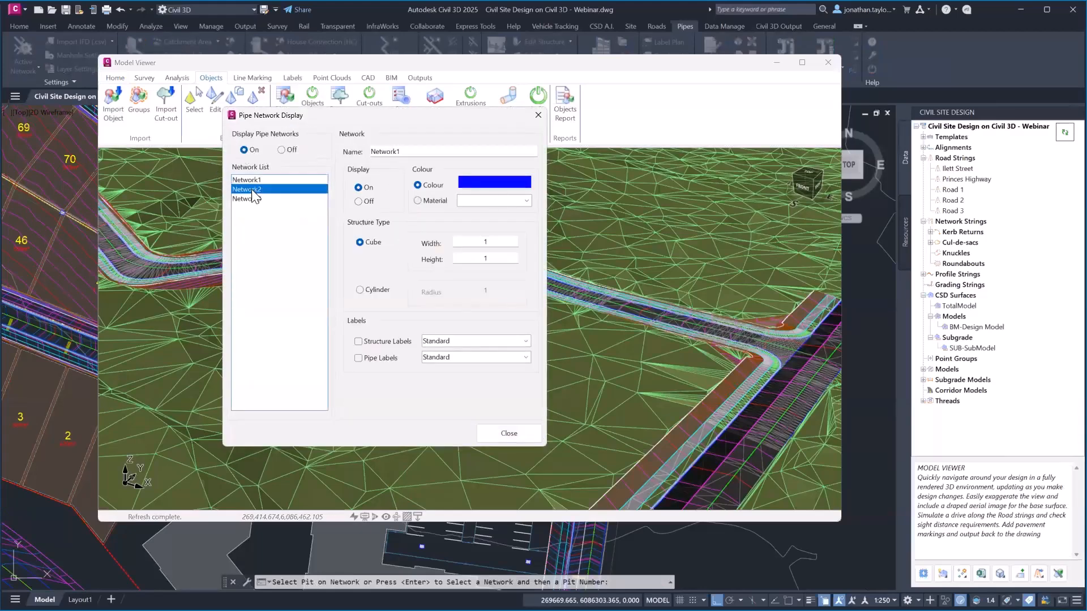
click(275, 180)
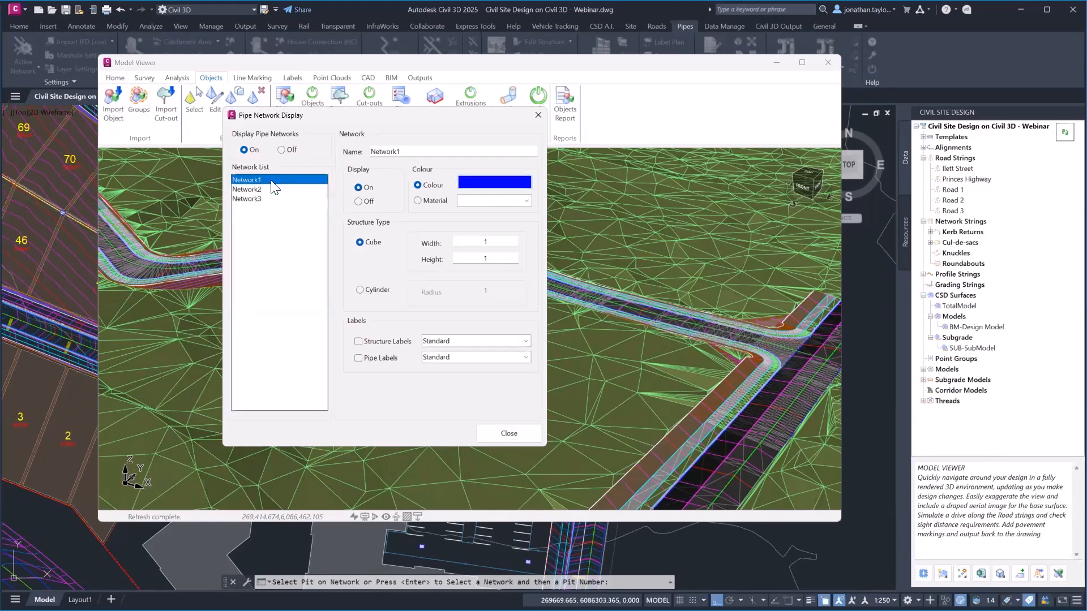
click(499, 182)
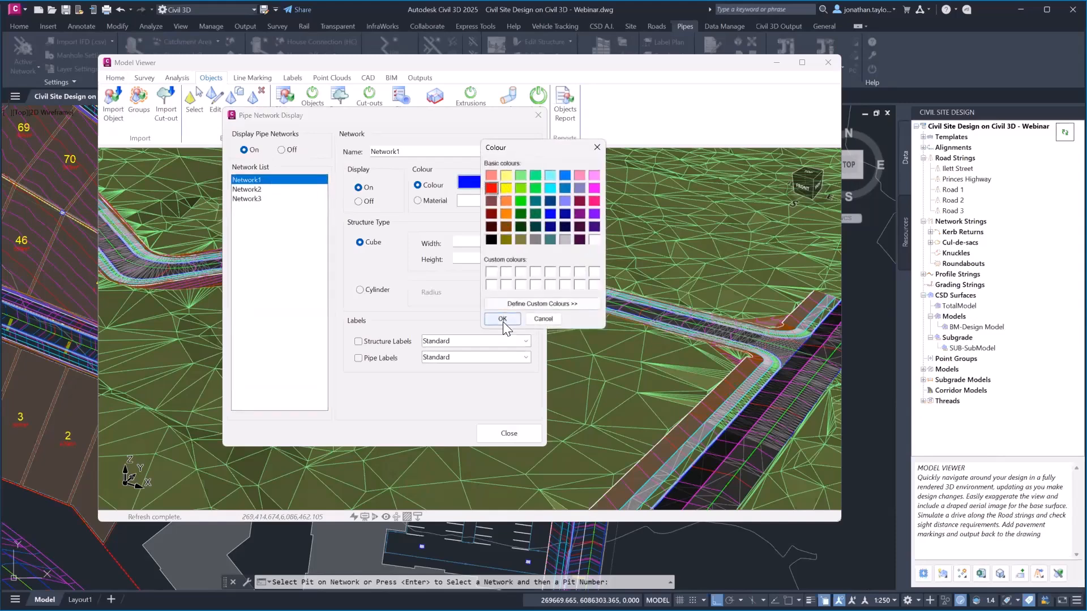
click(503, 318)
click(248, 189)
click(485, 183)
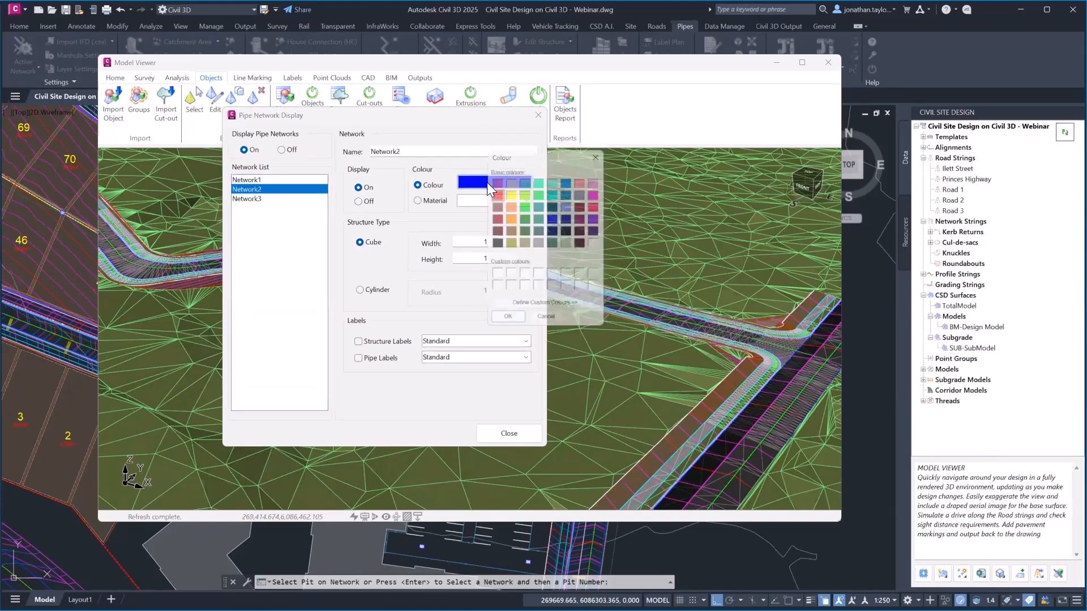
click(502, 319)
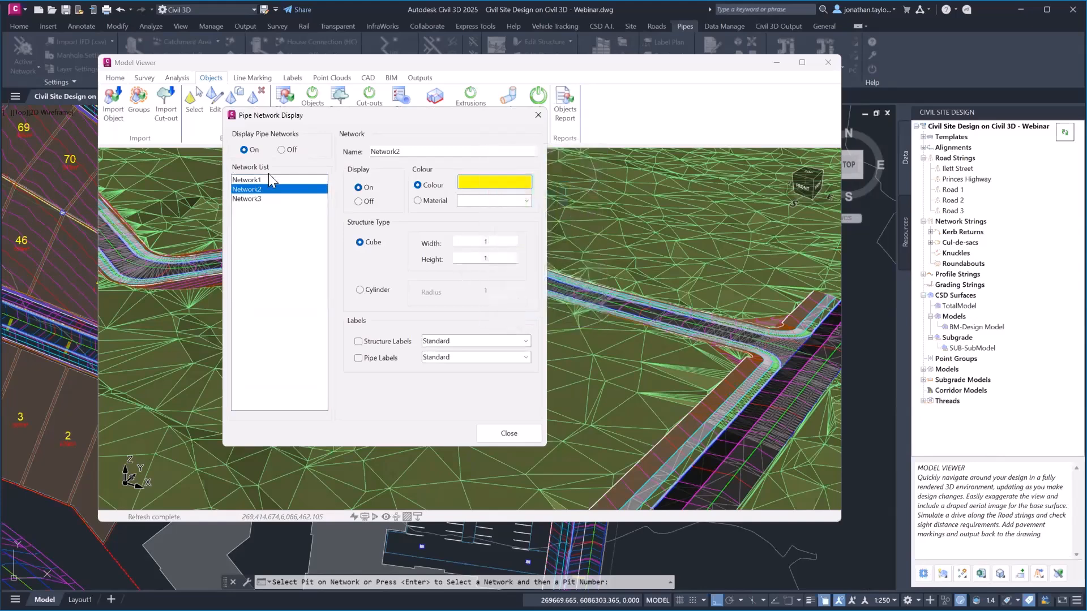
click(286, 199)
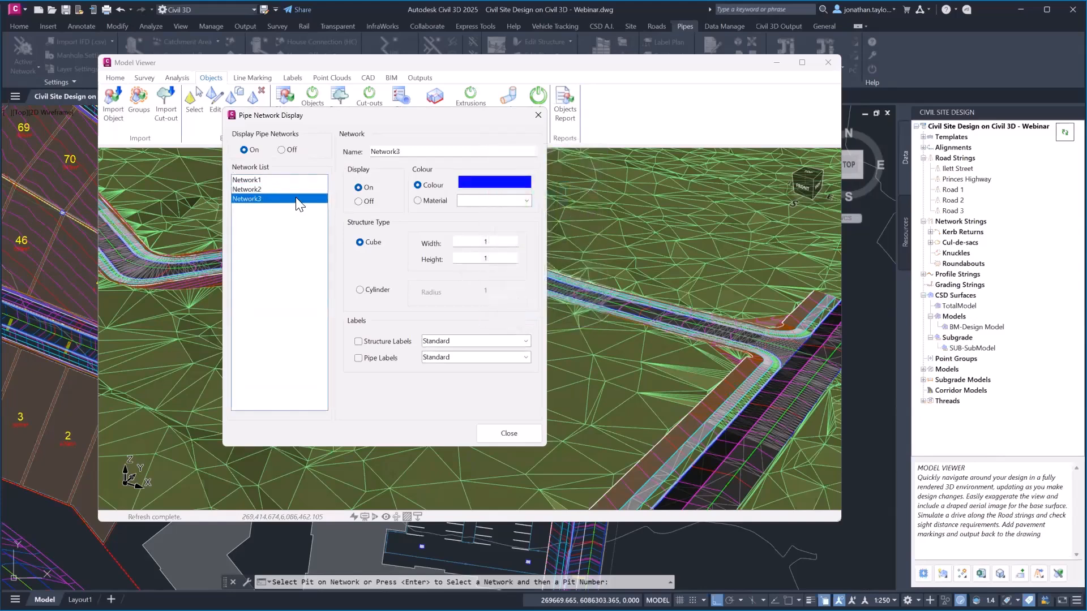
click(508, 434)
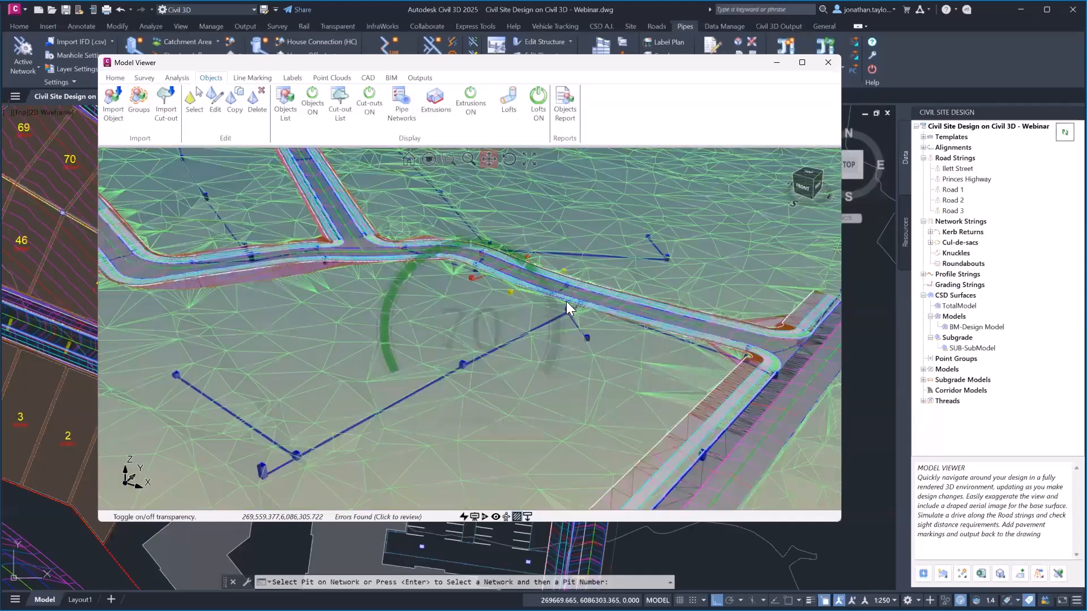
Orbit and zoom beneath the road surface around the coloured pipes, then close the Model Viewer
scroll(569, 302, up, 10)
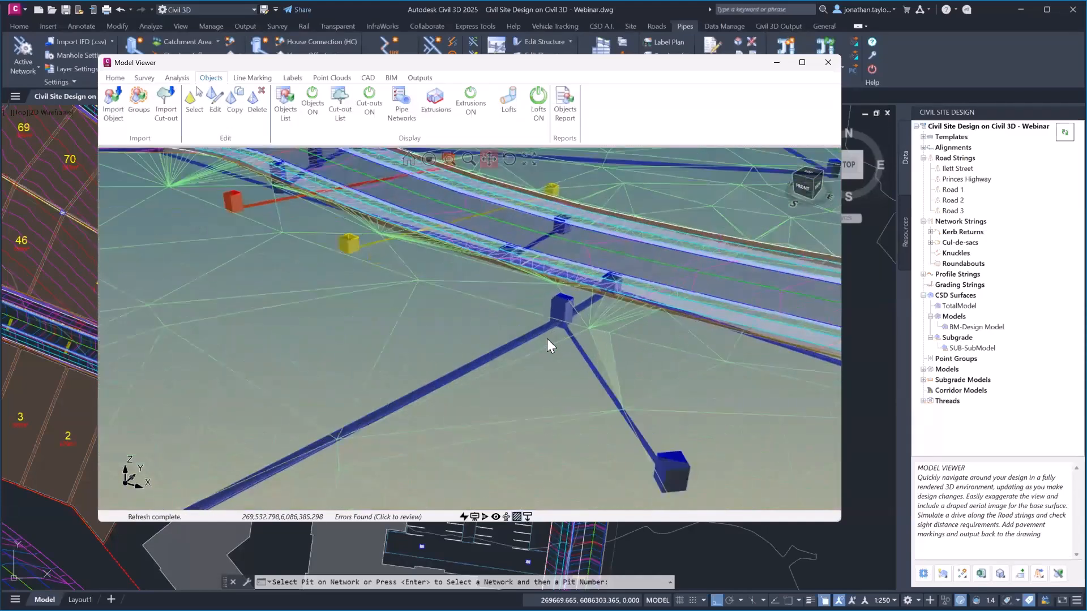
middle_drag(547, 339, 551, 322)
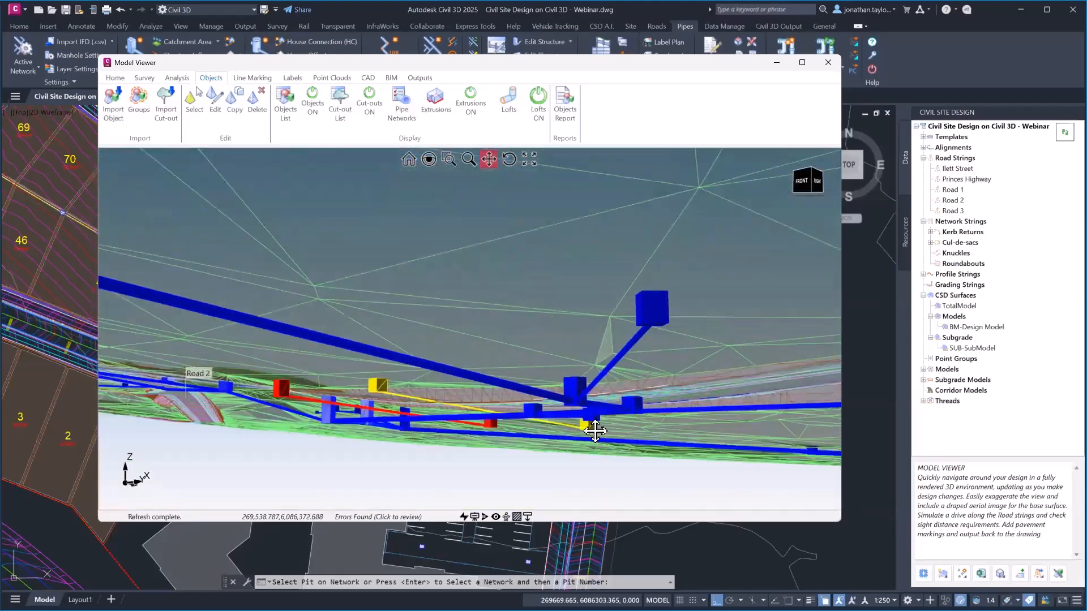
drag(544, 431, 683, 364)
middle_drag(683, 365, 418, 338)
scroll(469, 374, up, 5)
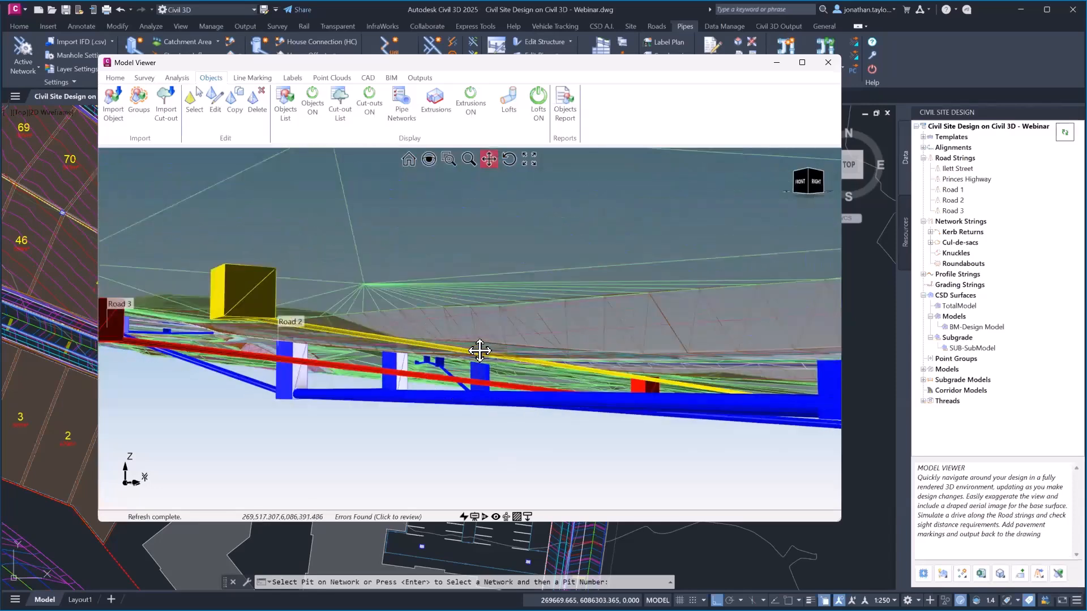
middle_drag(492, 334, 589, 323)
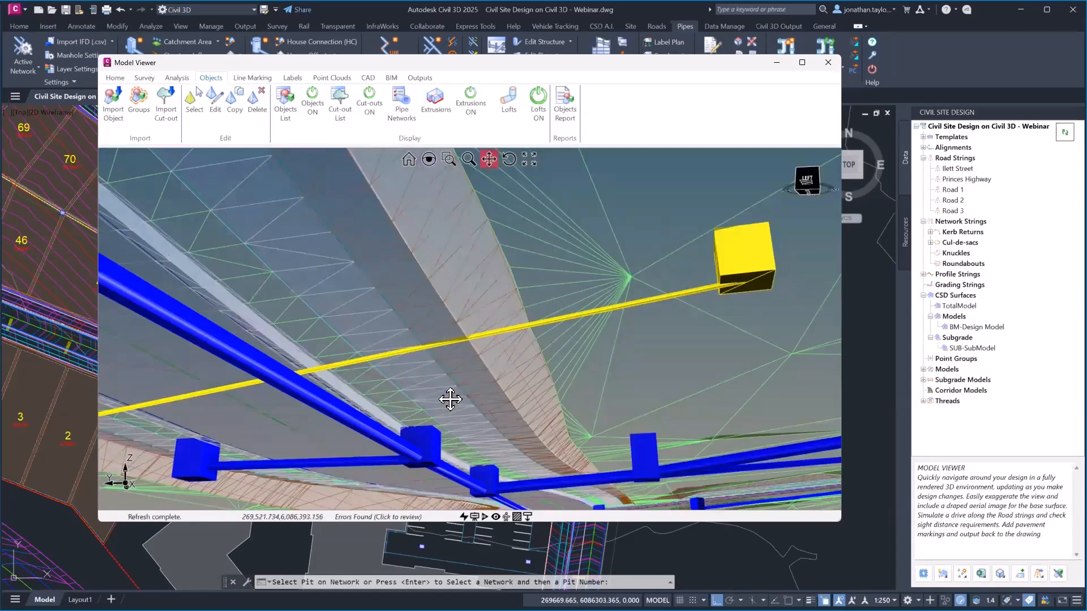
mouse_move(449, 396)
middle_down()
mouse_move(423, 355)
mouse_move(509, 372)
mouse_move(520, 387)
middle_up()
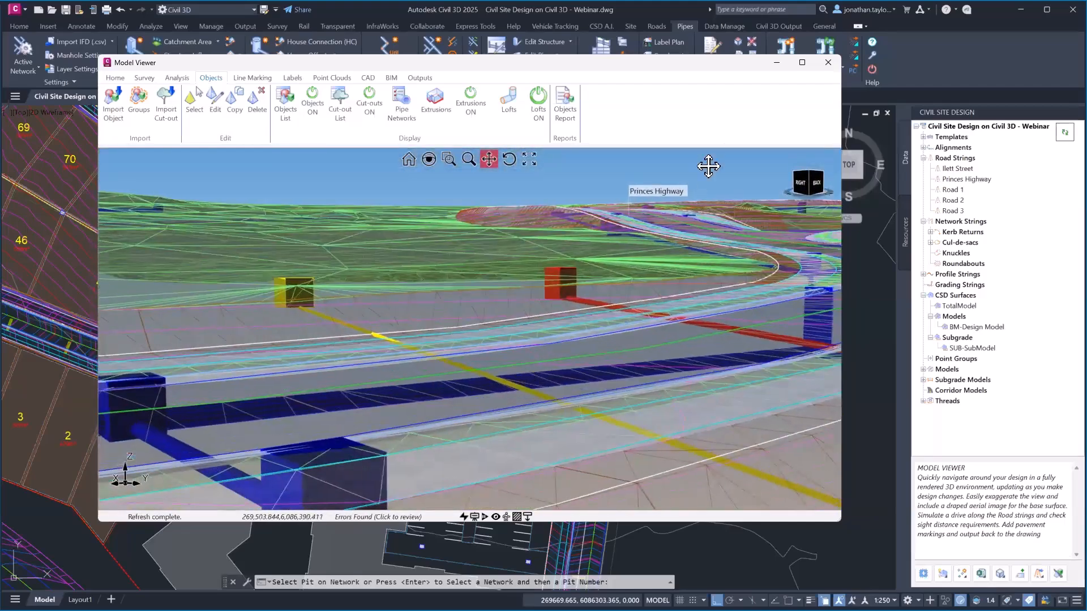
click(829, 62)
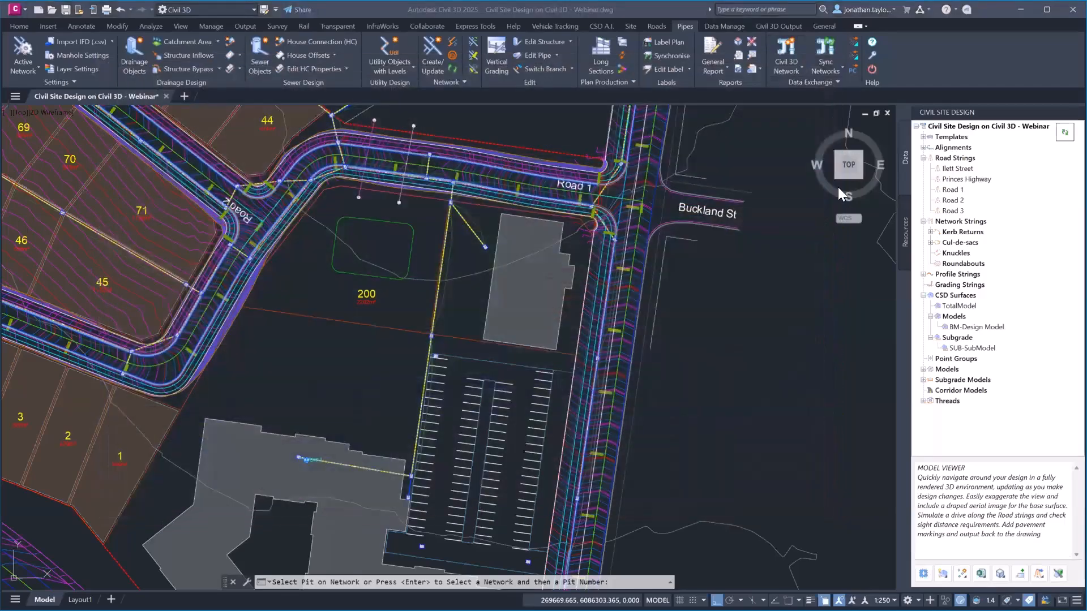
Plot a drainage long section from a picked pit and pipe, accepting line numbering and auto-sequenced branches
click(602, 50)
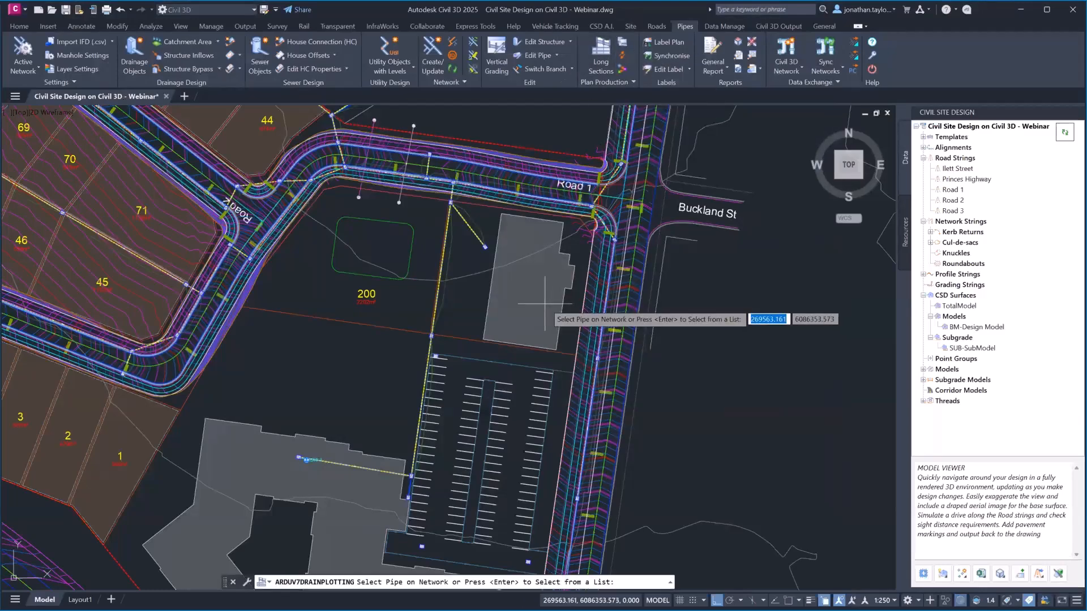
click(298, 458)
click(299, 457)
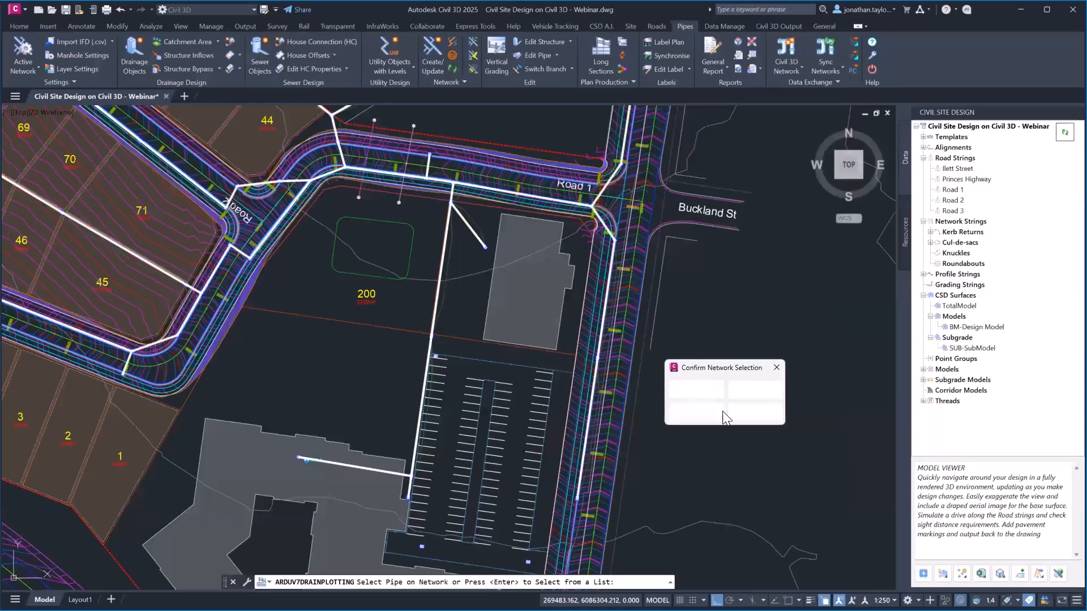
click(687, 415)
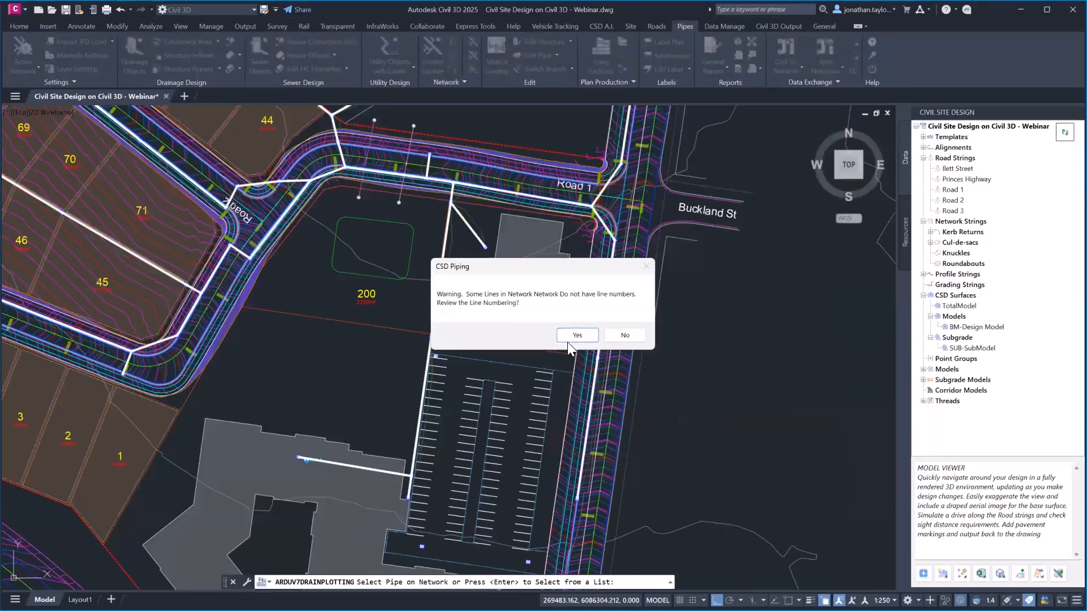
click(577, 337)
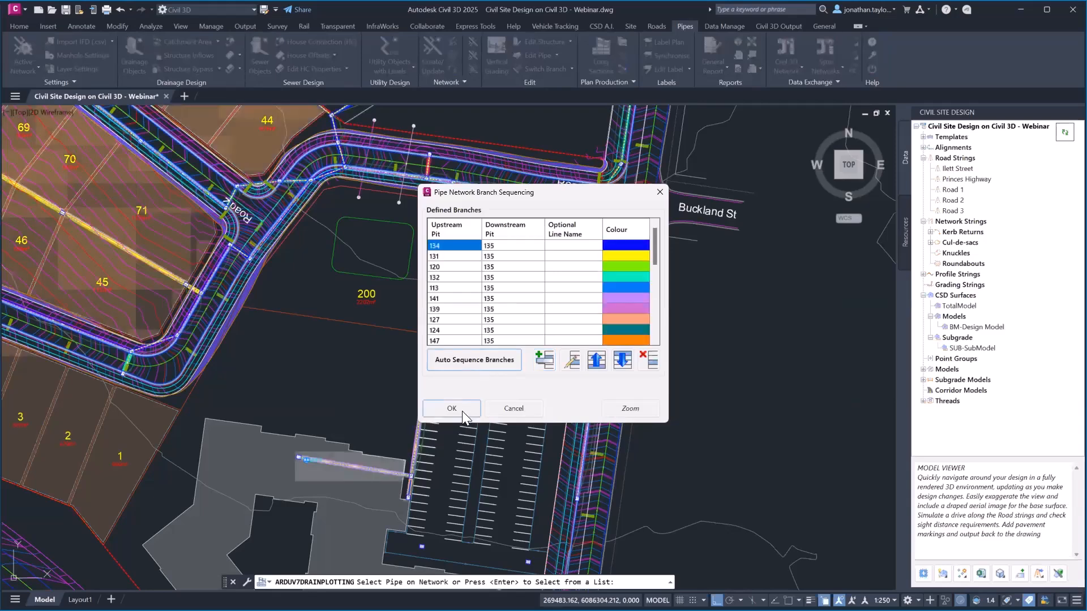
click(462, 411)
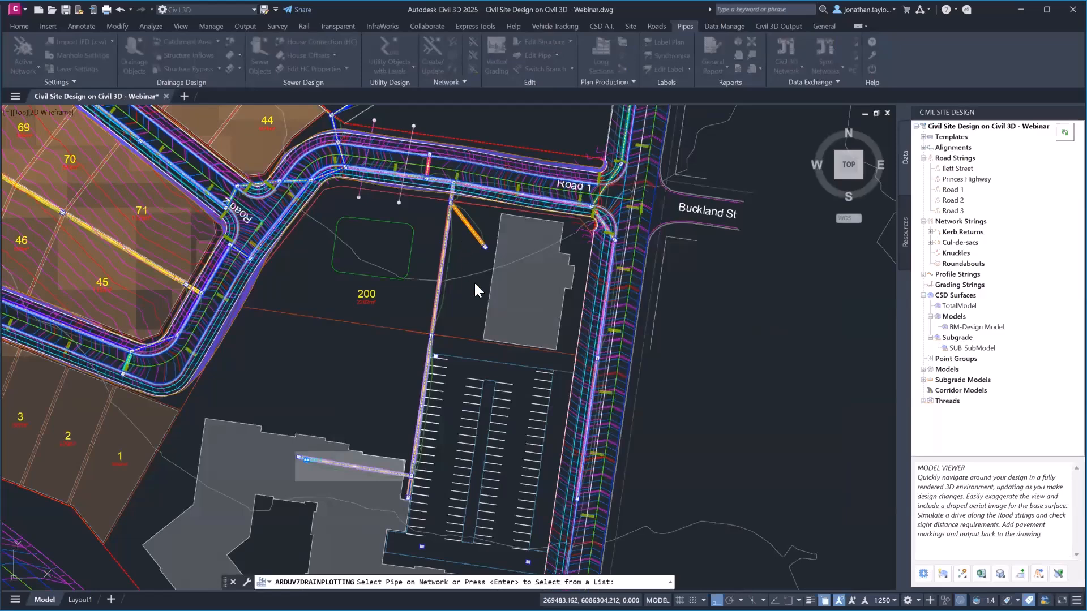
click(443, 259)
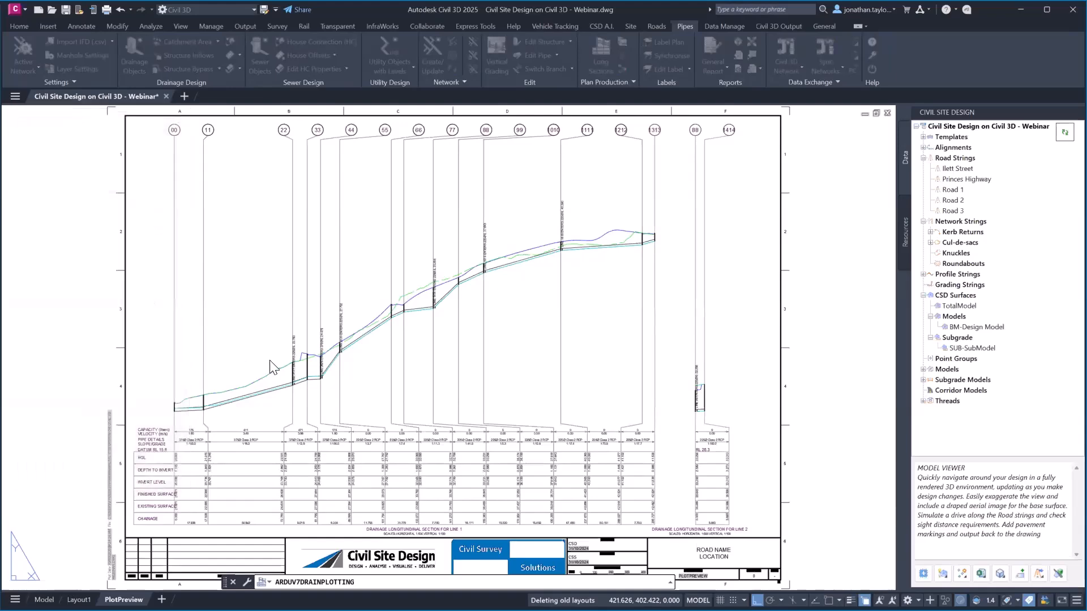
Zoom and pan over the Lines 1 and 2 long-section sheet, then cancel Pipe Long Section Plotting
scroll(201, 437, up, 4)
scroll(451, 398, down, 2)
middle_drag(595, 361, 529, 313)
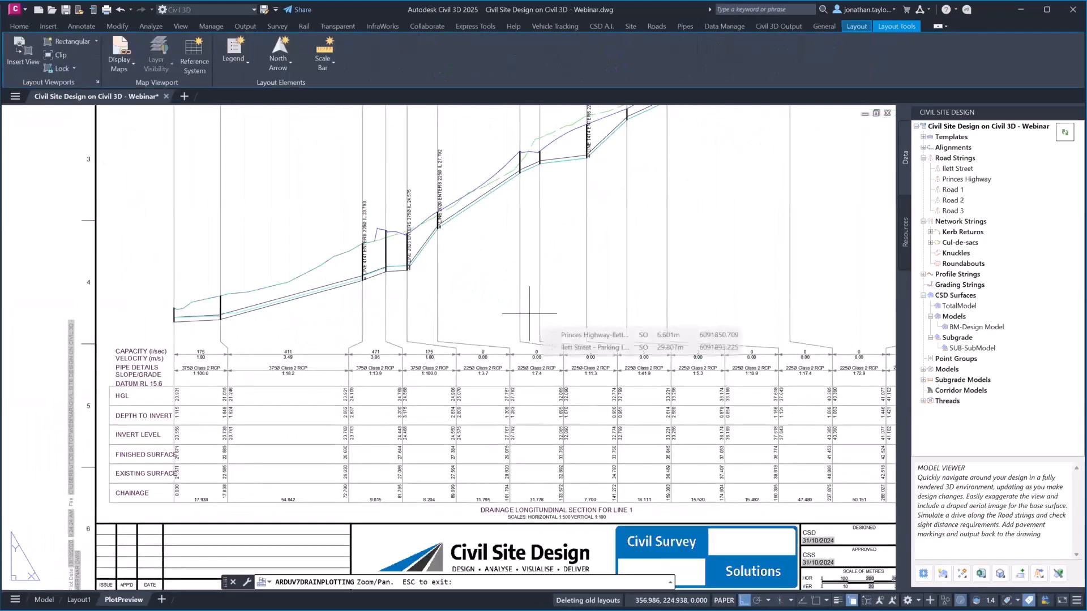
scroll(537, 323, down, 3)
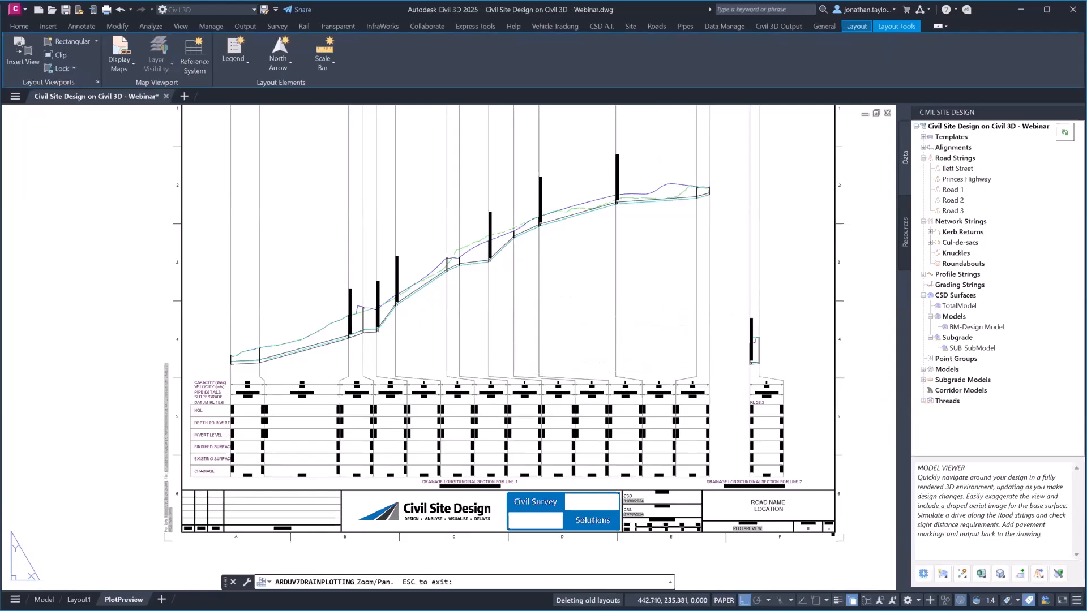
key(Escape)
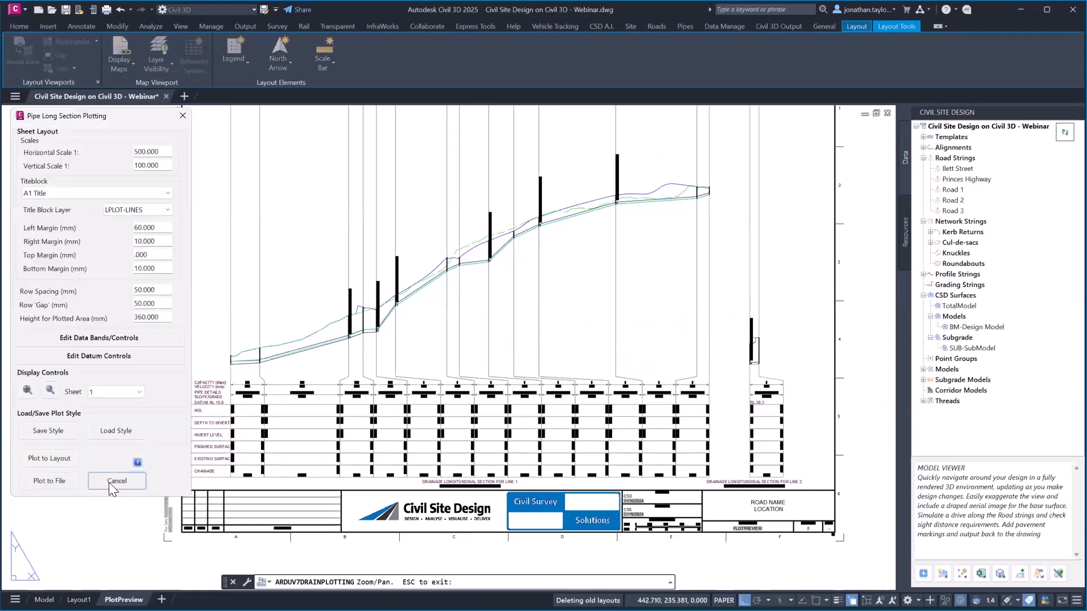
click(117, 481)
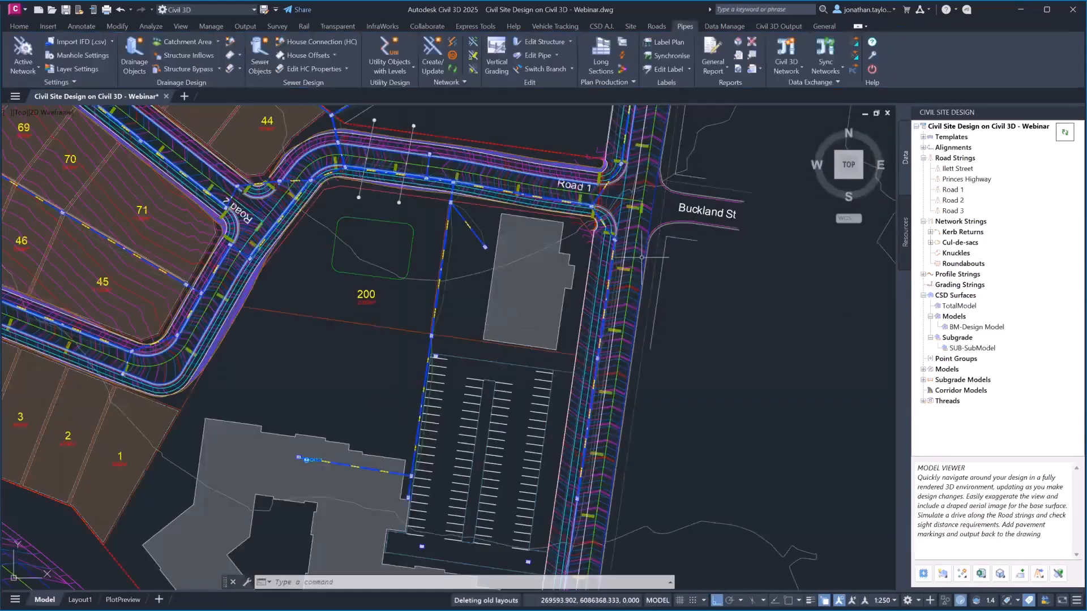
Create a Civil 3D pipe network using Autodesk Civil 3D (Metric) NCS.dwt with NS design and existing surfaces
click(788, 70)
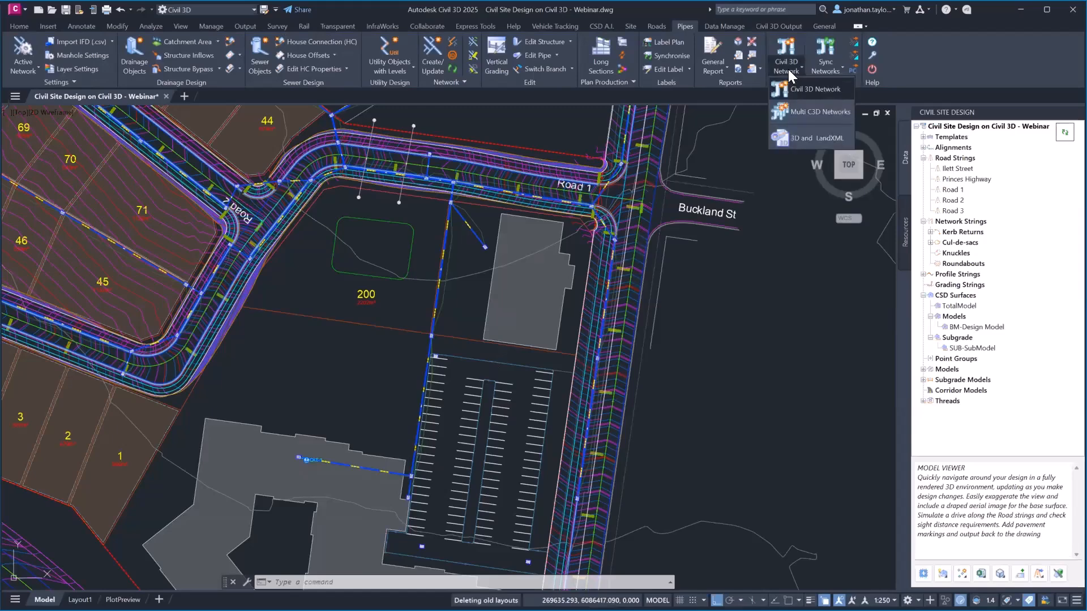
click(809, 89)
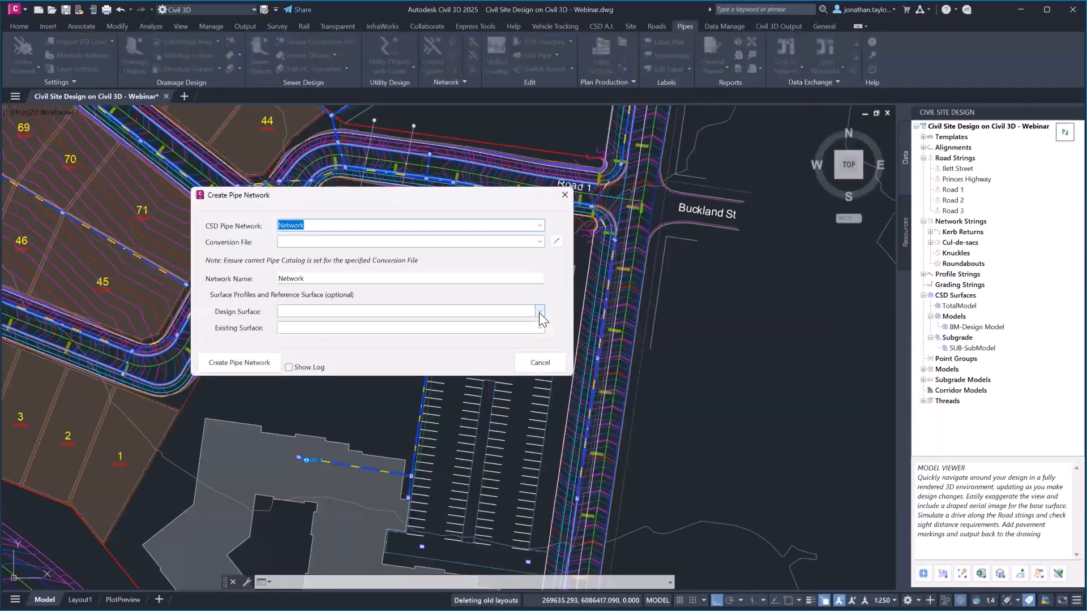
click(541, 242)
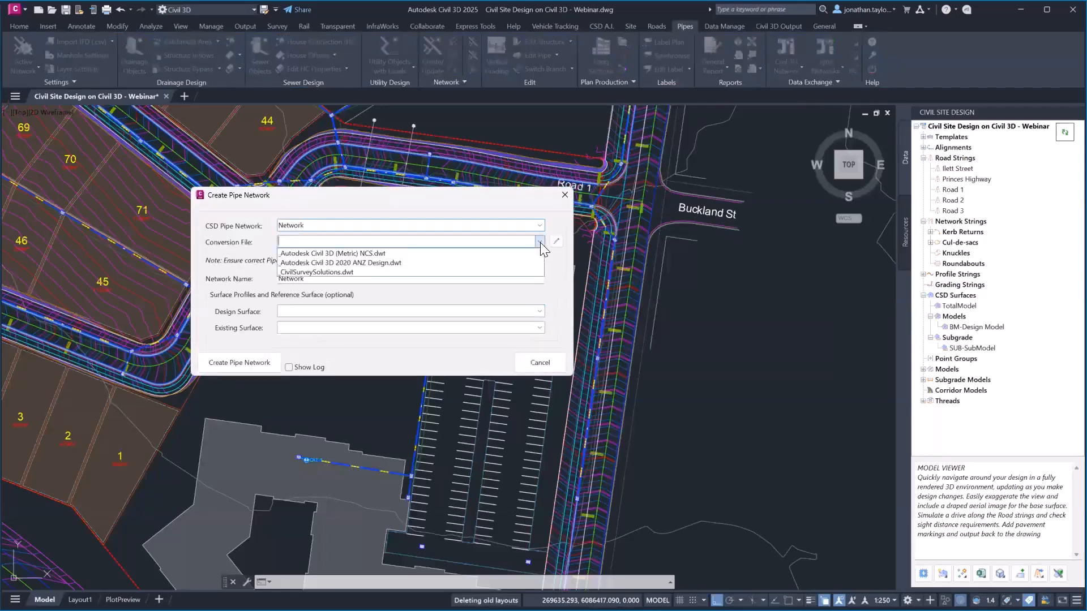
click(355, 253)
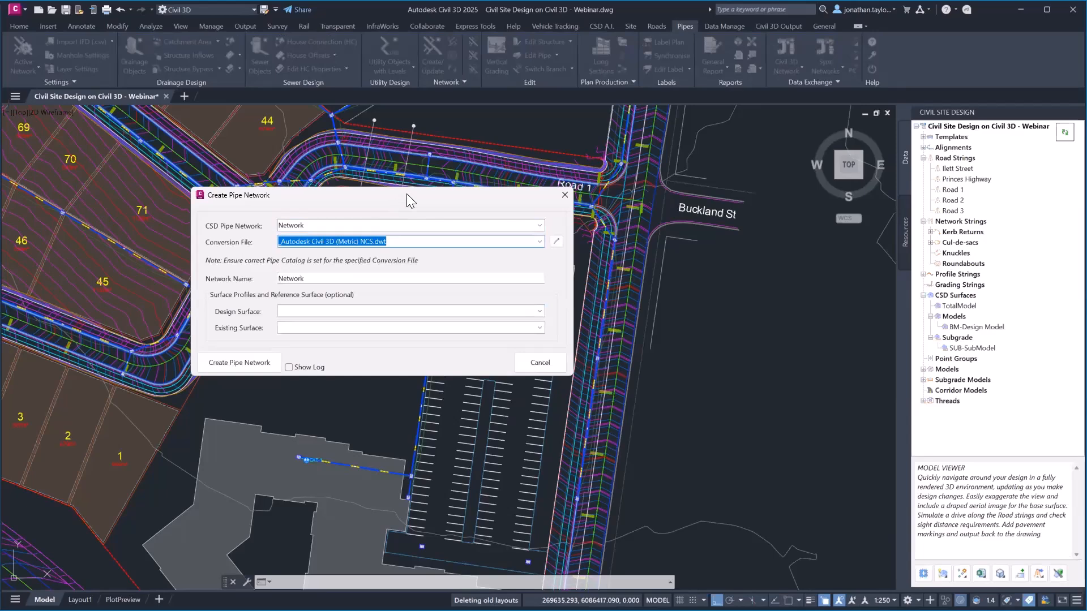
drag(406, 193, 476, 198)
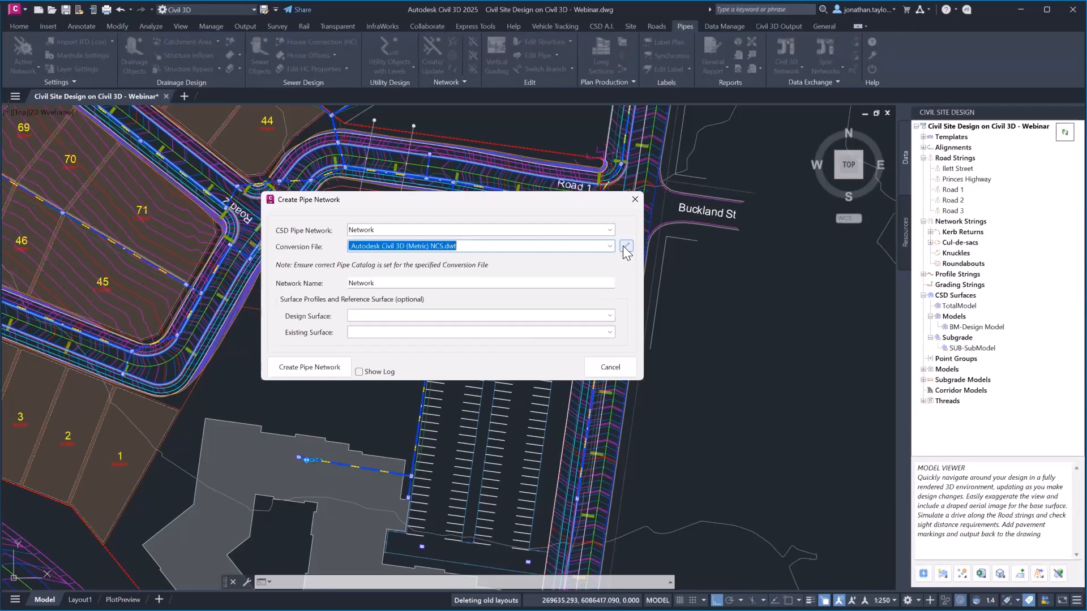
click(609, 316)
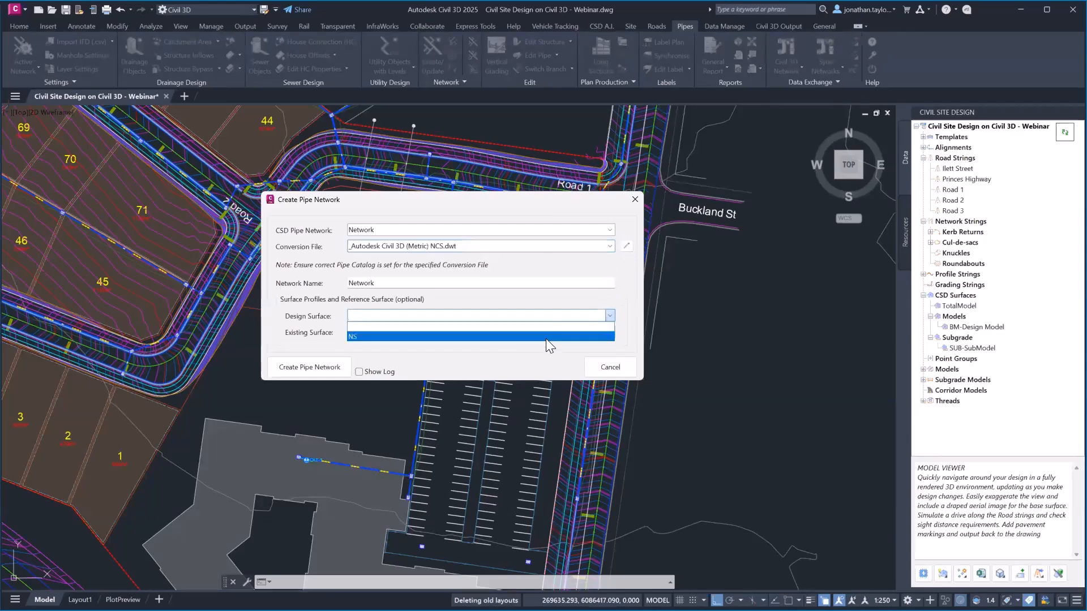
click(569, 336)
click(609, 333)
click(587, 351)
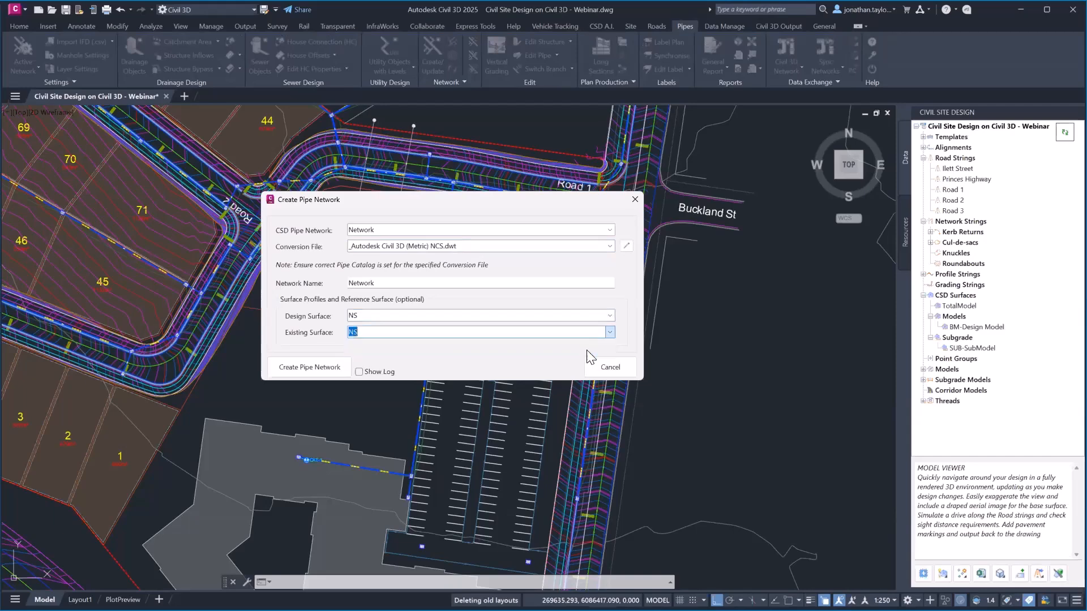
click(320, 366)
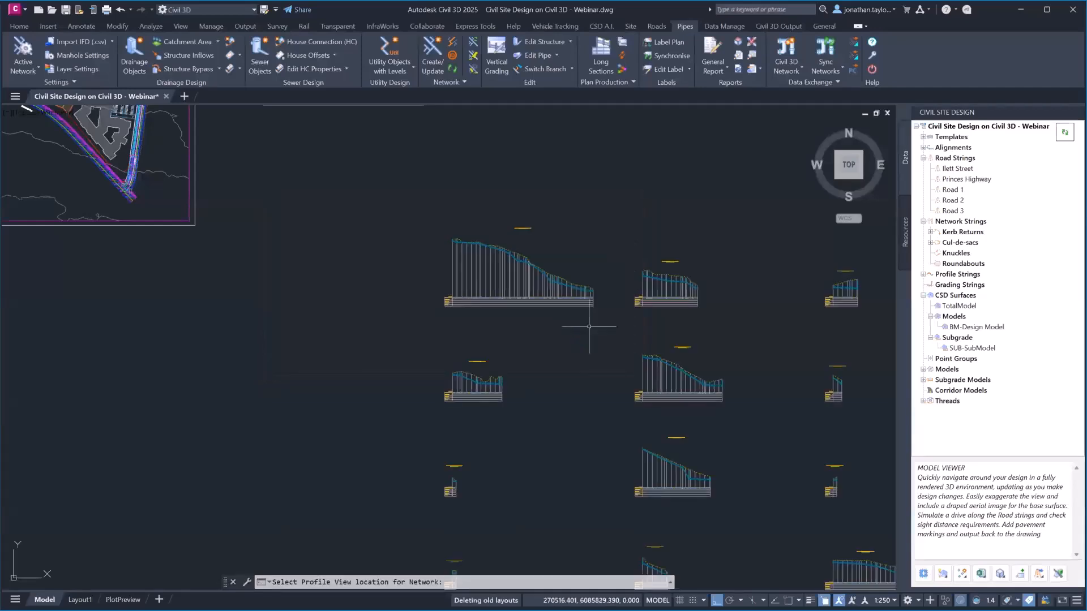
Zoom and pan from the profile view across to the site plan, closing in on the lot 44 pipe junction
scroll(580, 291, up, 2)
scroll(501, 260, up, 4)
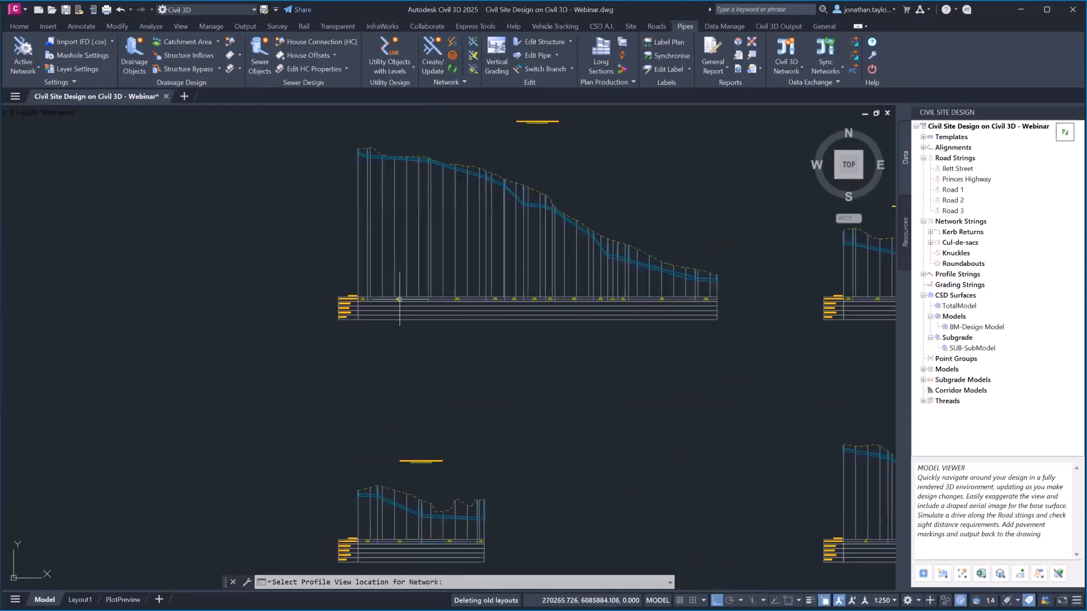
scroll(396, 297, up, 2)
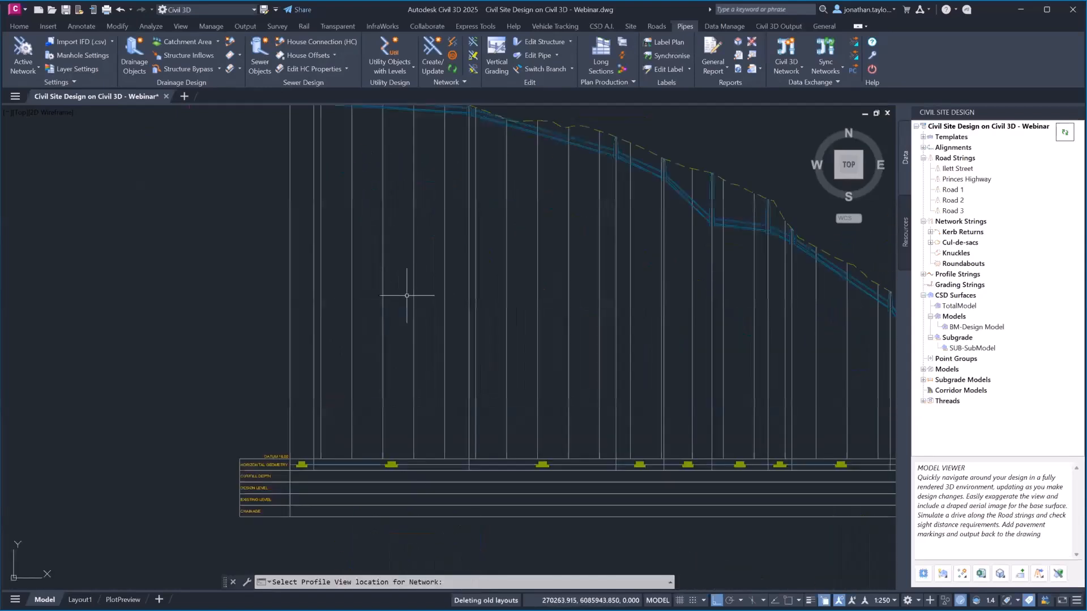
scroll(309, 489, down, 2)
middle_drag(493, 367, 480, 369)
scroll(663, 356, up, 5)
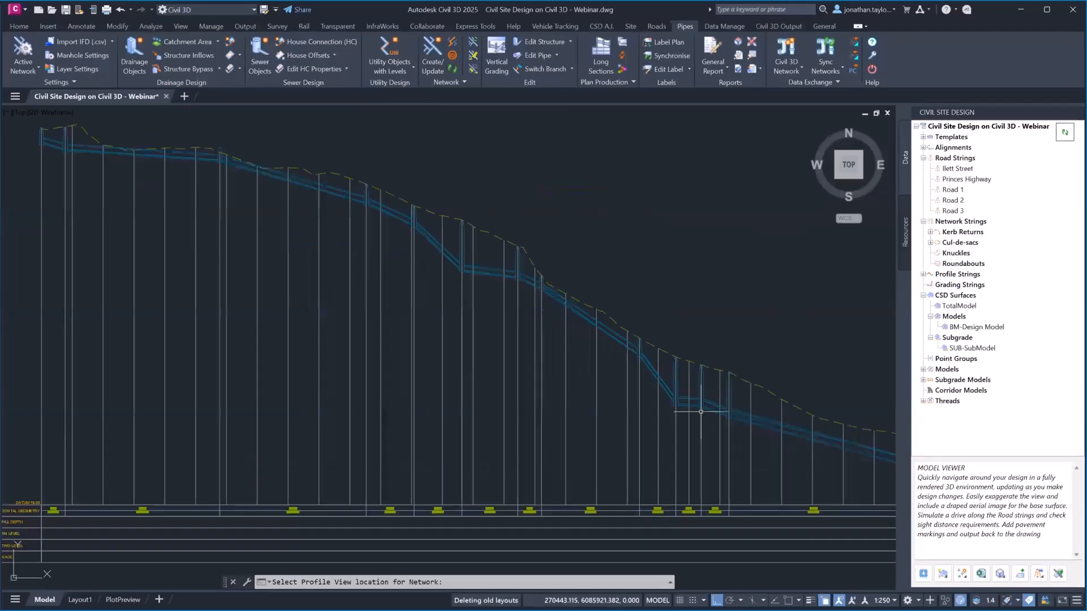
scroll(684, 393, down, 8)
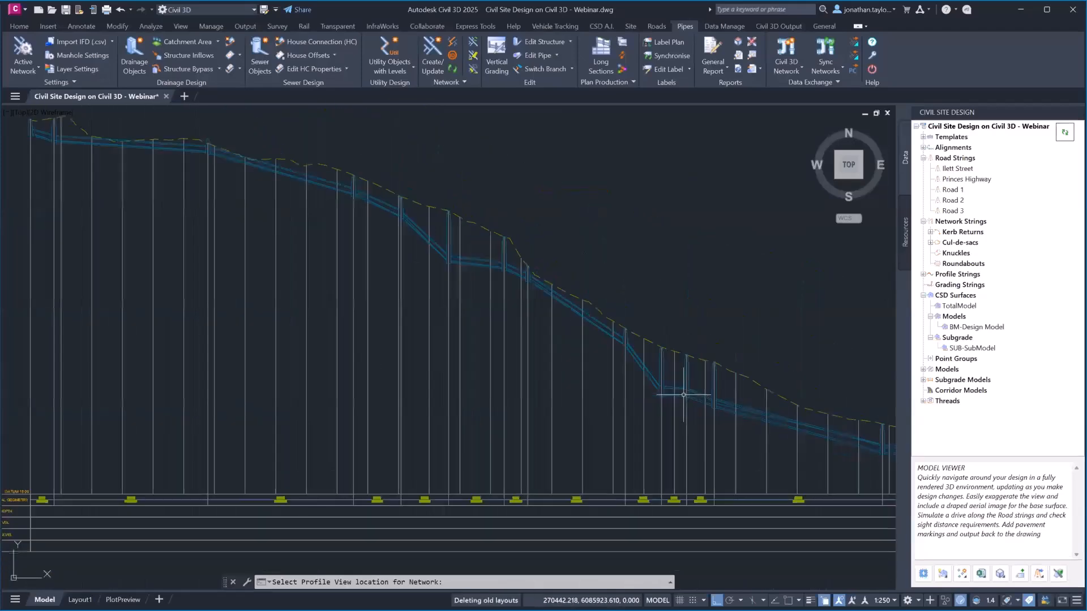
middle_drag(410, 269, 812, 480)
middle_drag(443, 266, 828, 505)
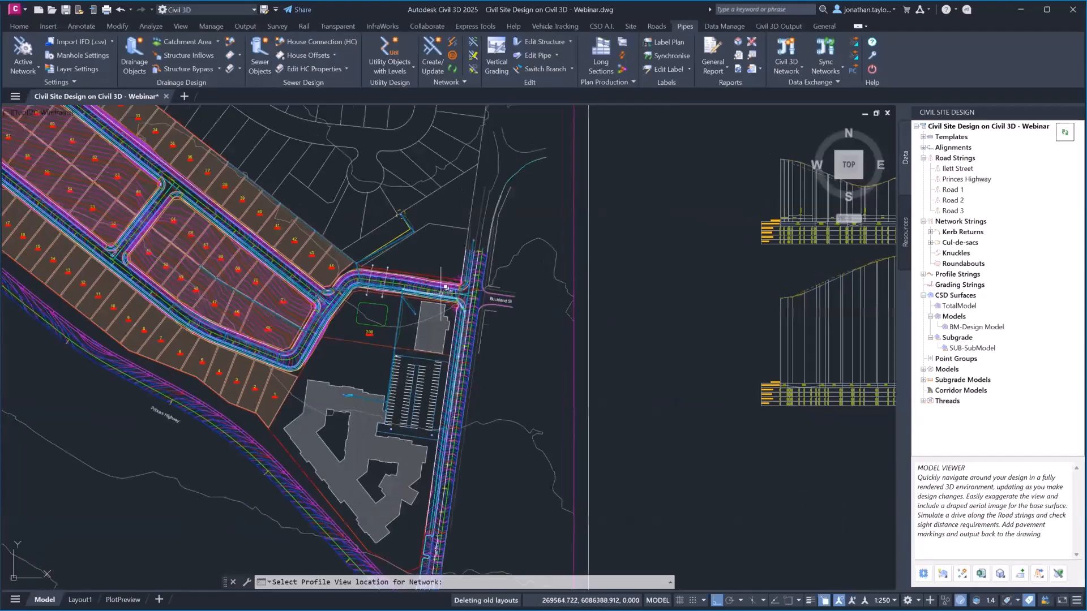
scroll(396, 306, up, 8)
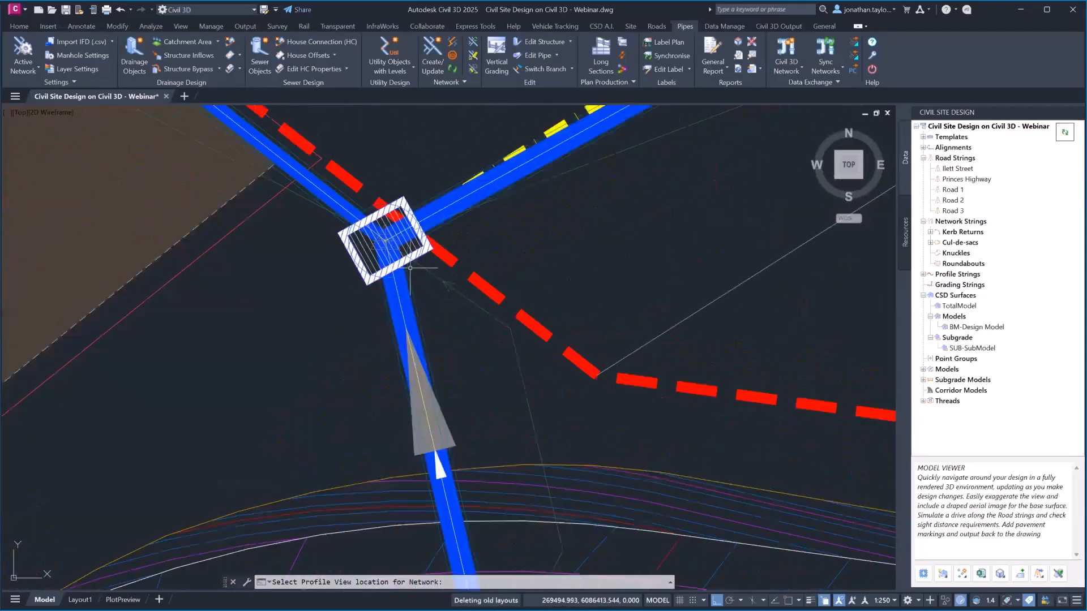
click(412, 270)
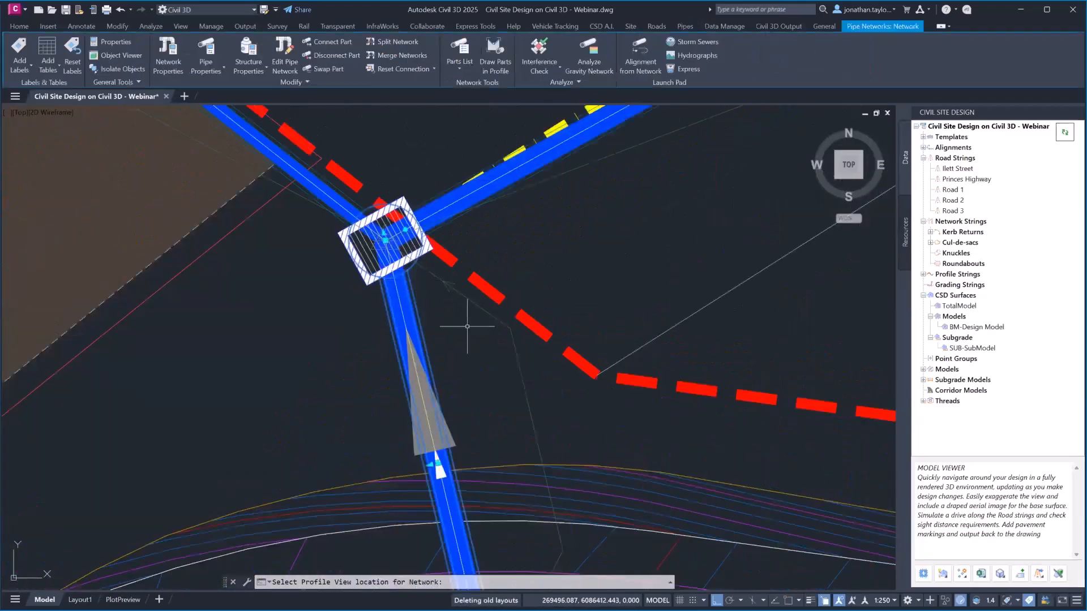
scroll(470, 300, down, 3)
right_click(476, 294)
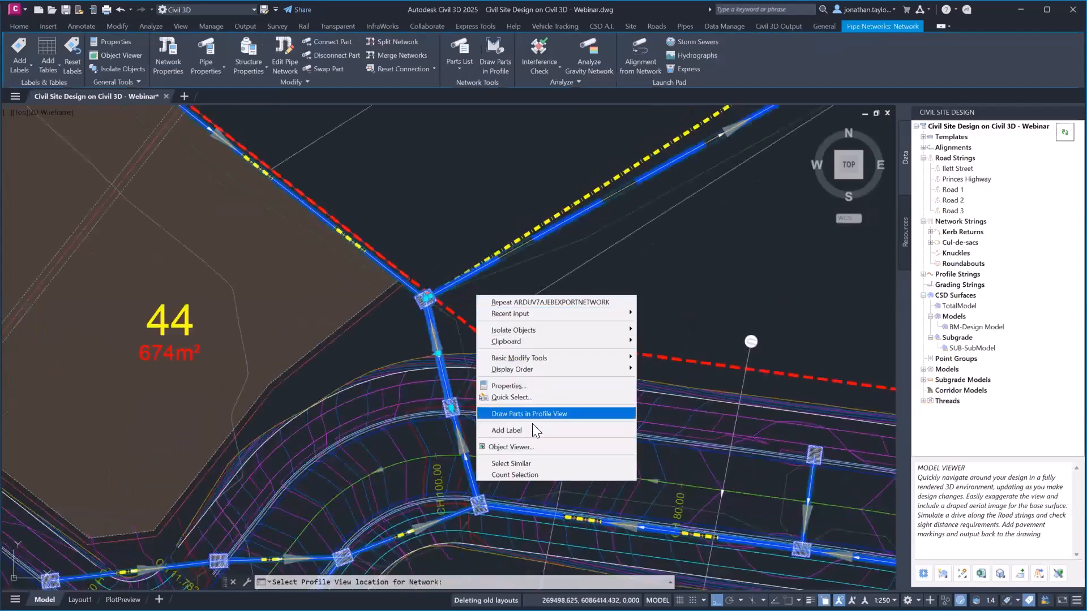
click(525, 448)
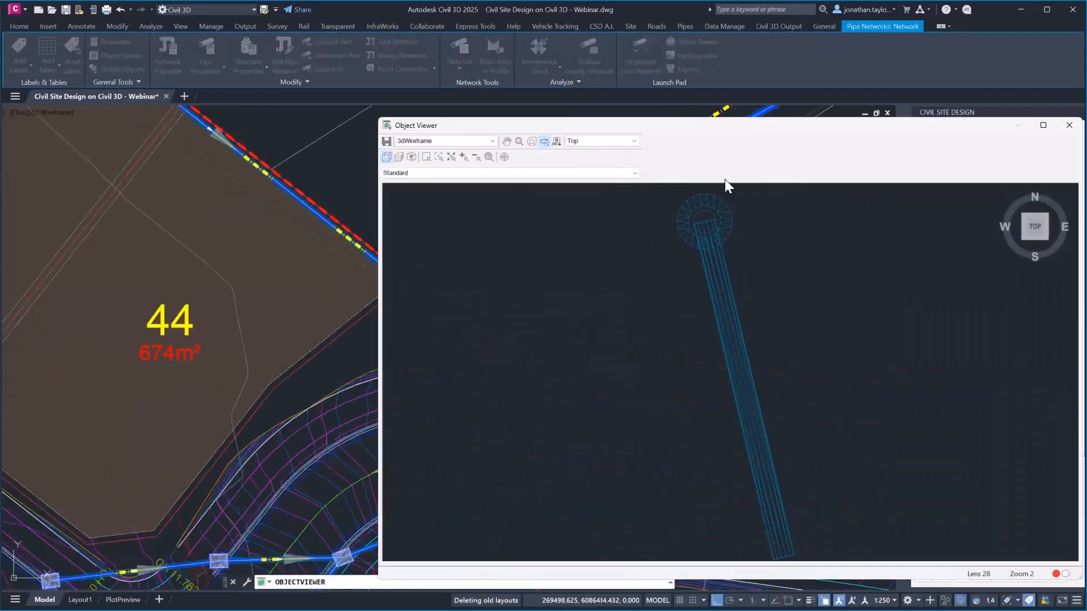
drag(748, 124, 626, 80)
click(947, 80)
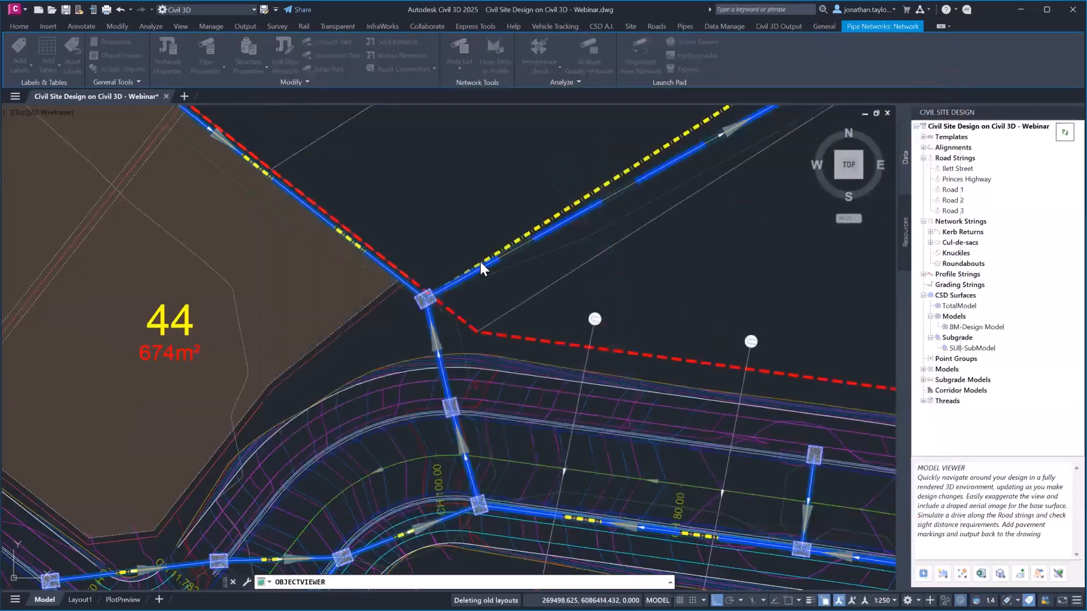
click(512, 253)
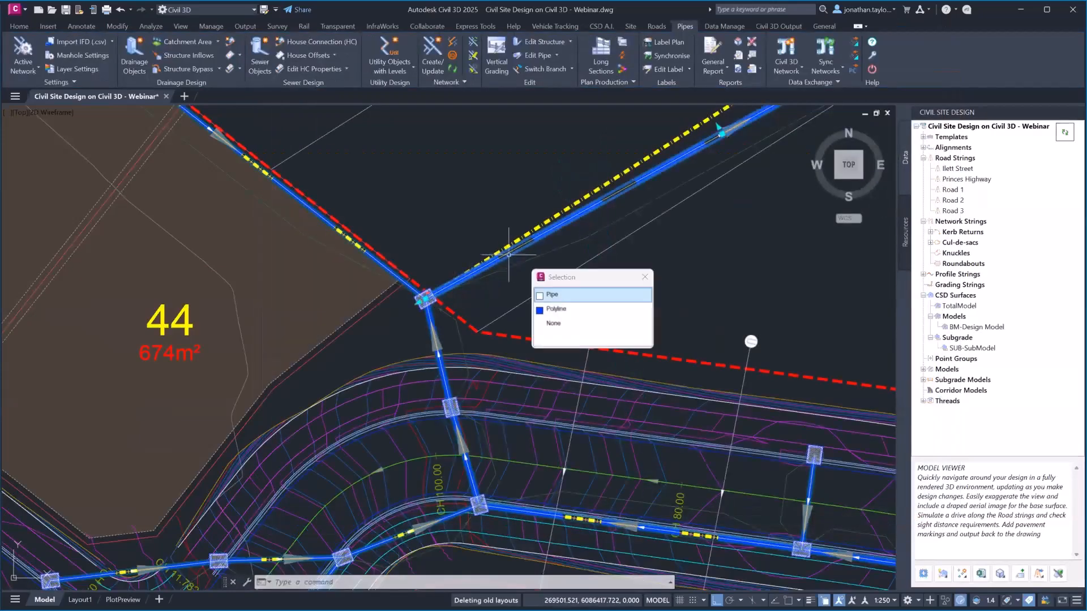
click(562, 296)
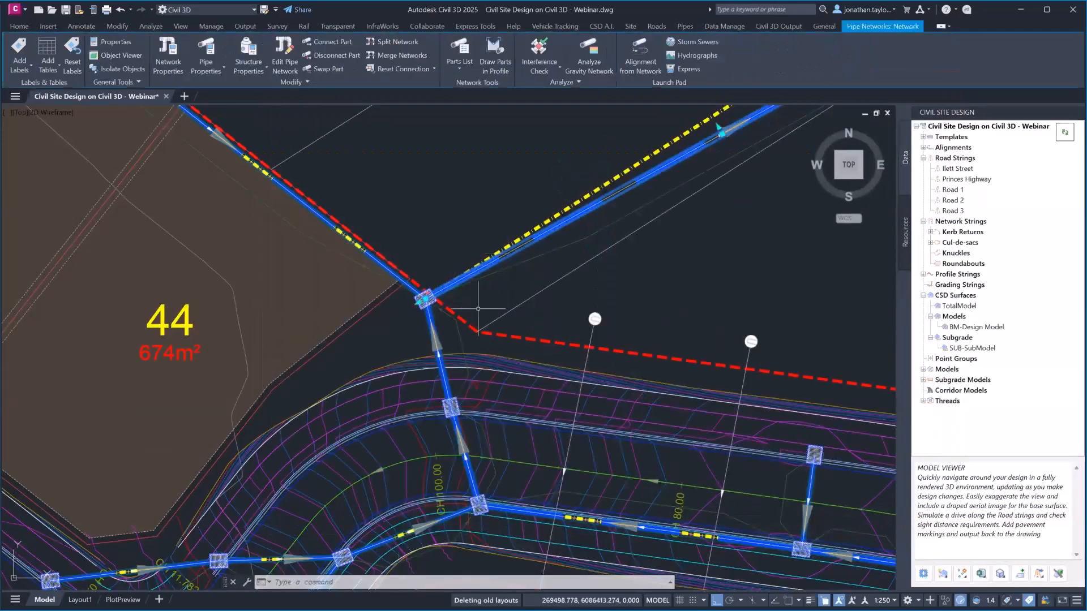
scroll(419, 307, up, 10)
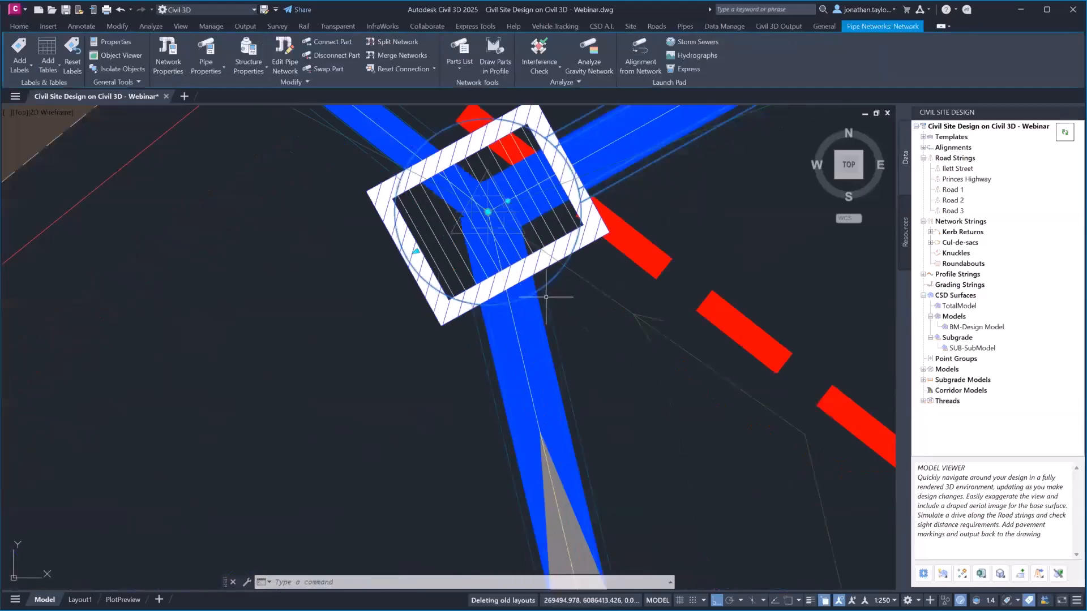
scroll(547, 282, down, 6)
right_click(606, 295)
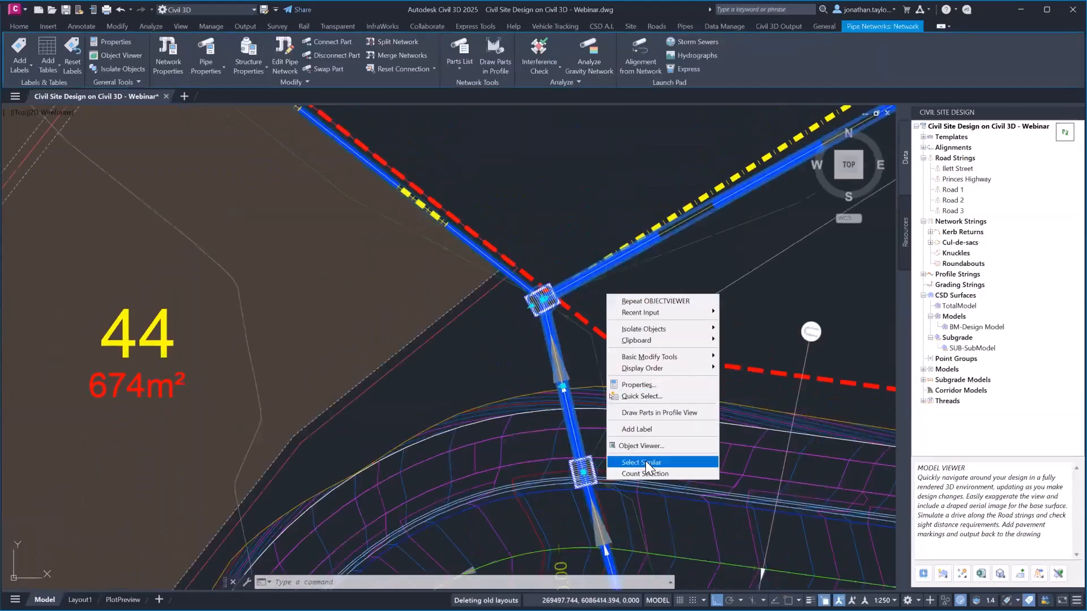
click(641, 462)
right_click(501, 328)
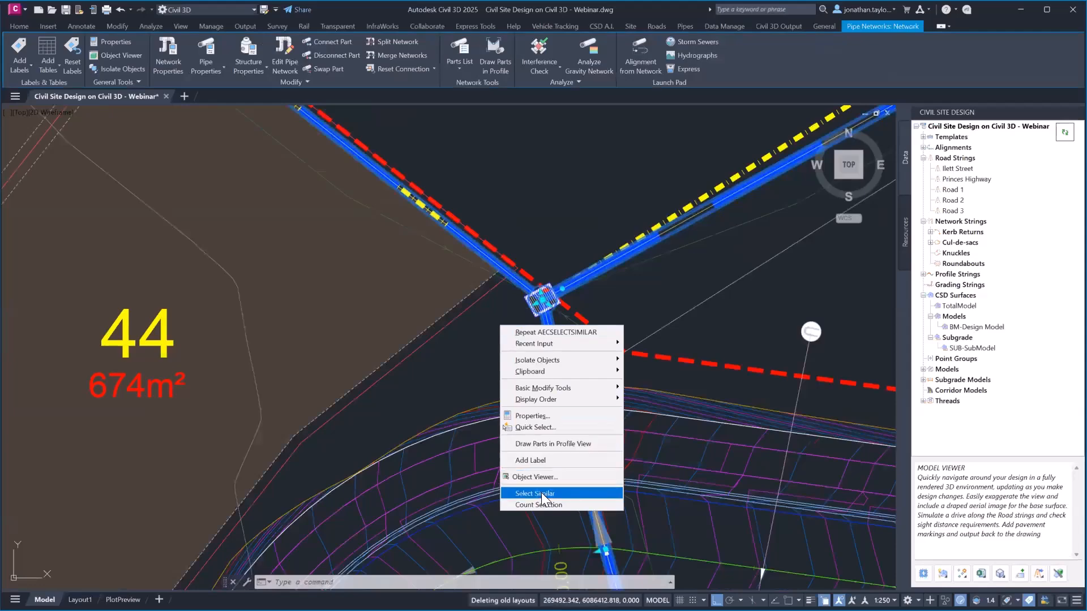
click(535, 476)
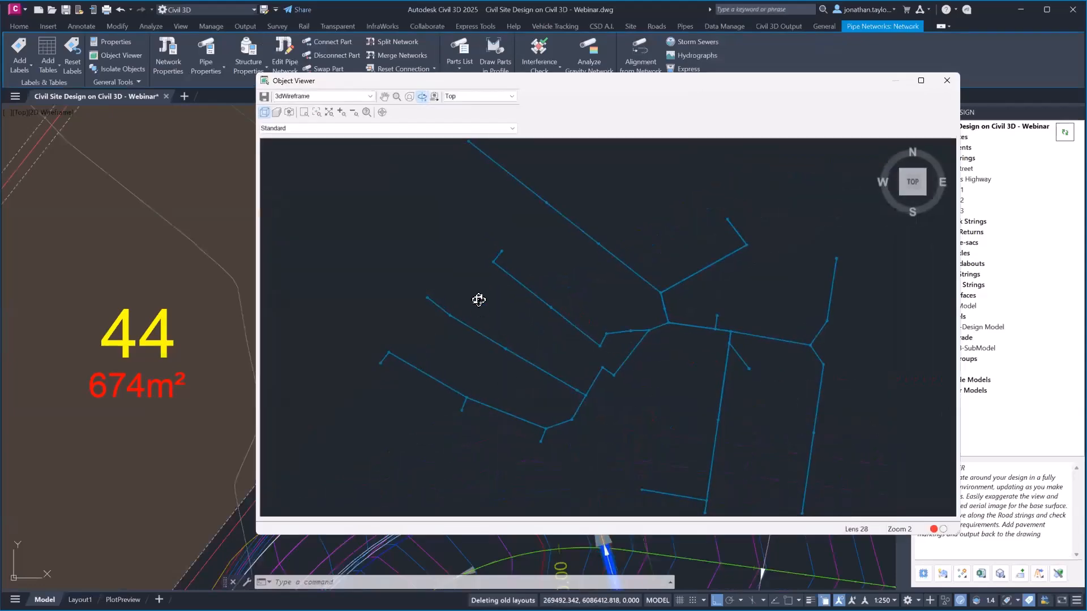
drag(480, 298, 745, 373)
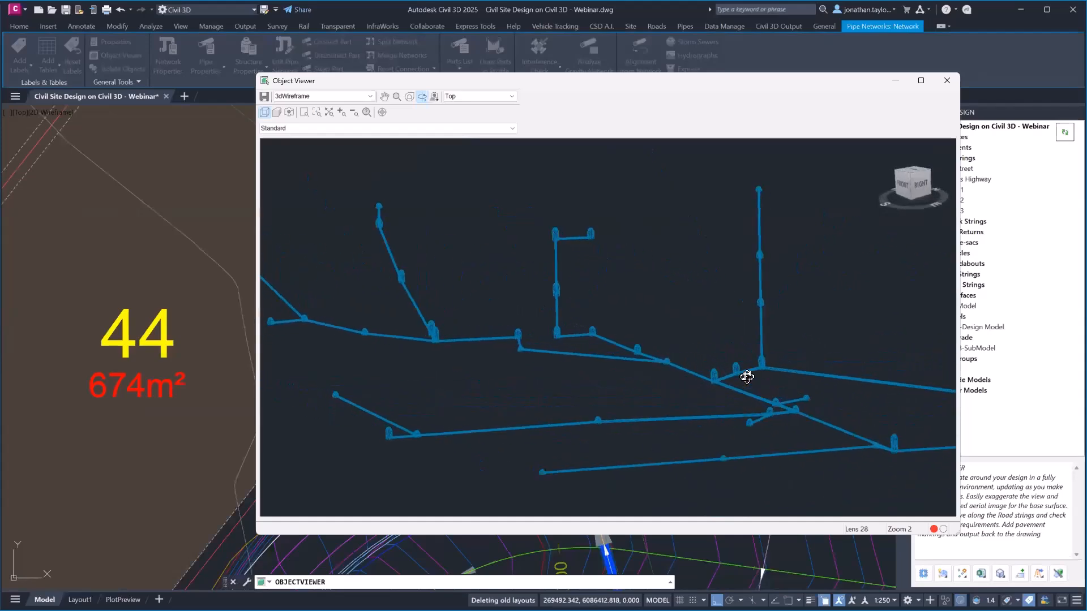
click(952, 78)
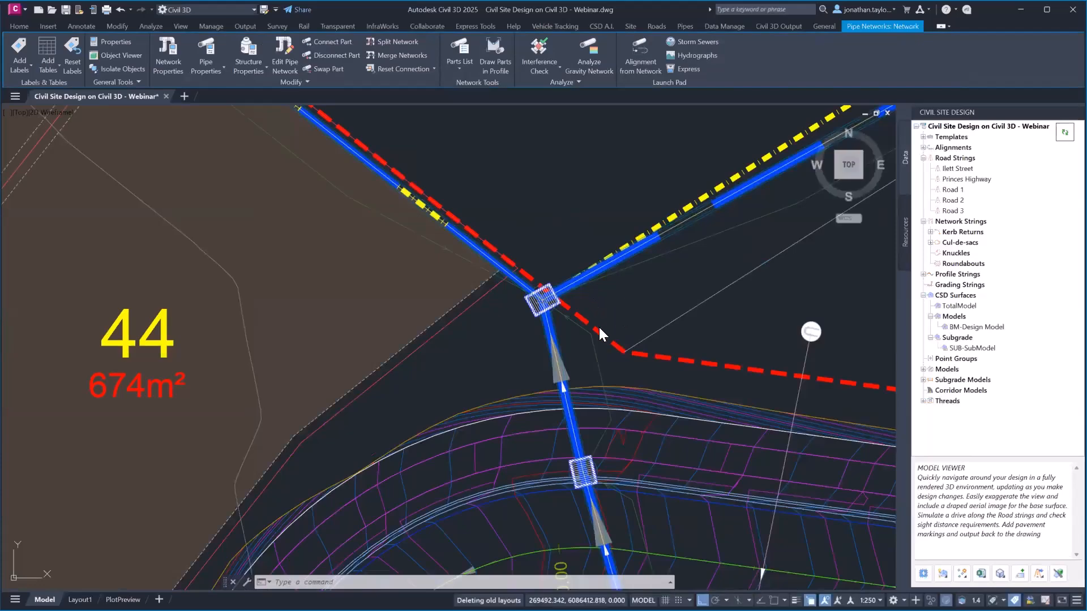
scroll(600, 334, down, 2)
key(Escape)
scroll(600, 317, down, 2)
middle_drag(617, 319, 504, 278)
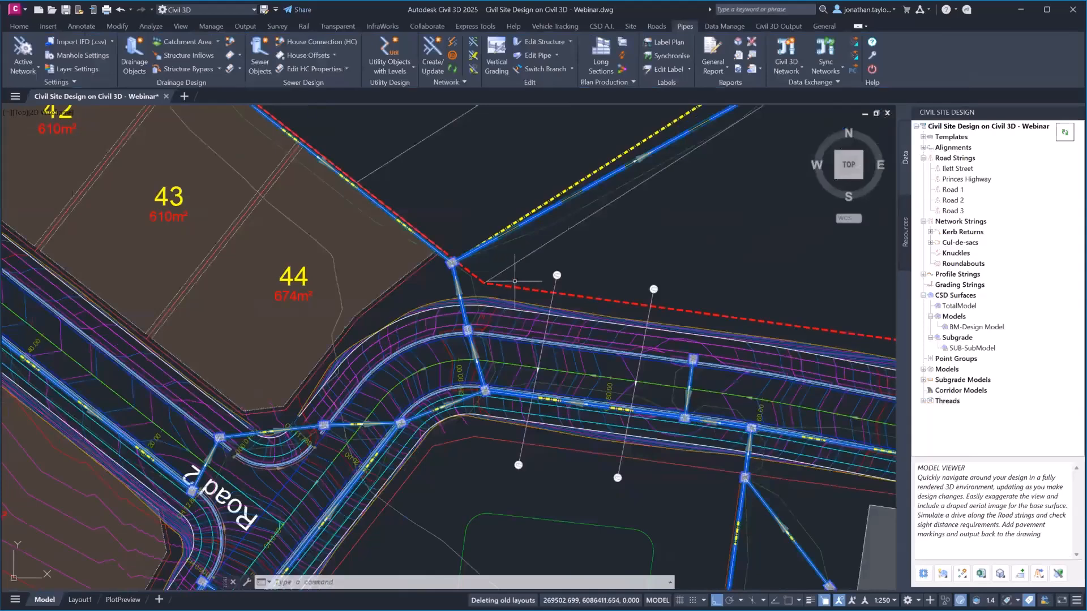
Zoom out and shift the plan left to show the blue pipes along Road 1, Road 2 and lot 200
scroll(514, 284, down, 2)
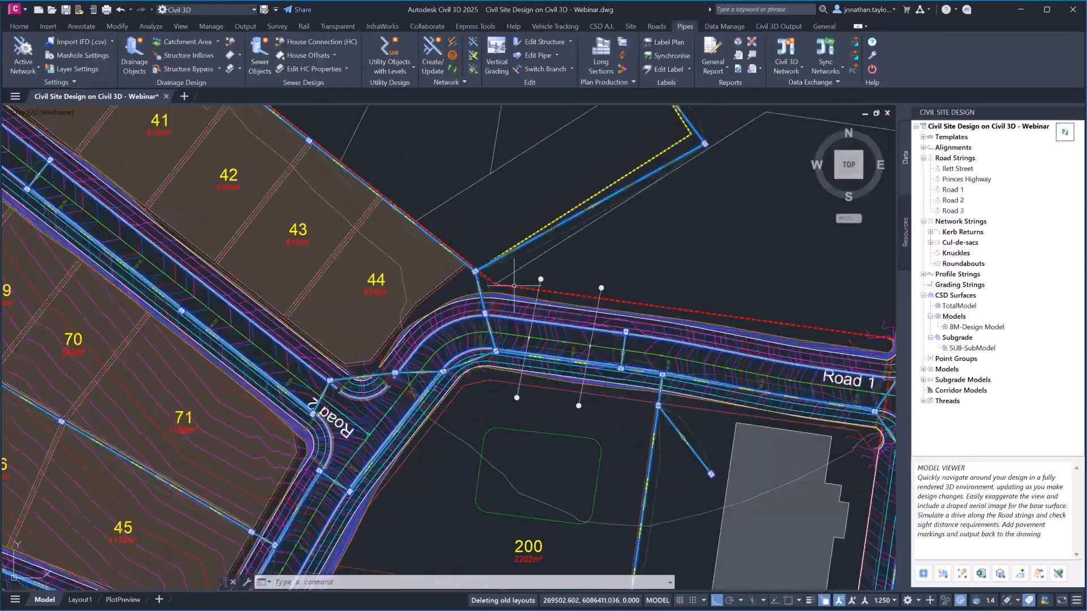
middle_drag(663, 285, 536, 276)
mouse_move(536, 275)
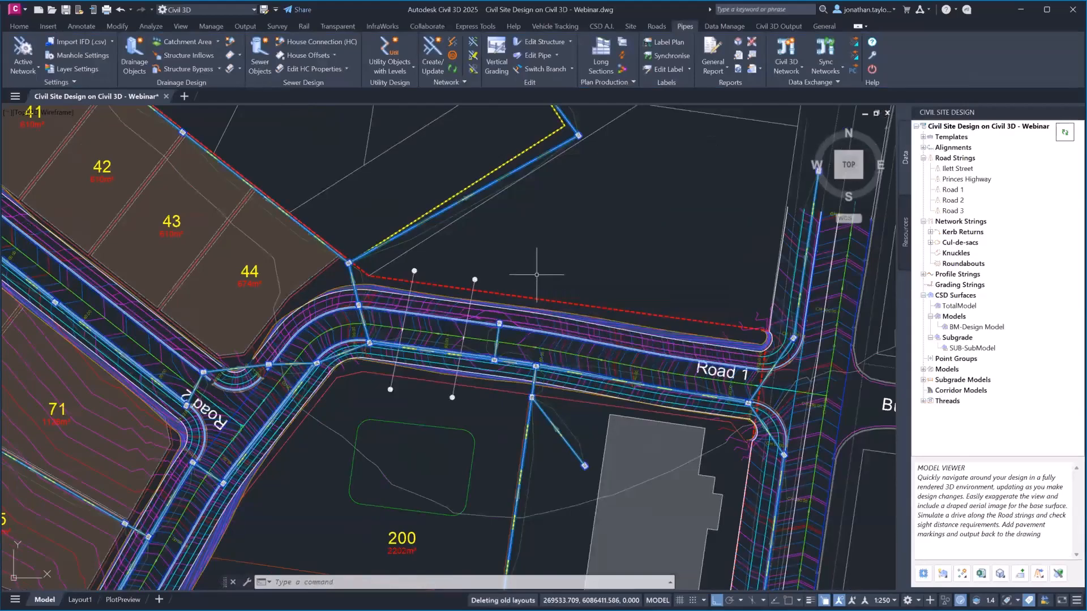
right_click(949, 297)
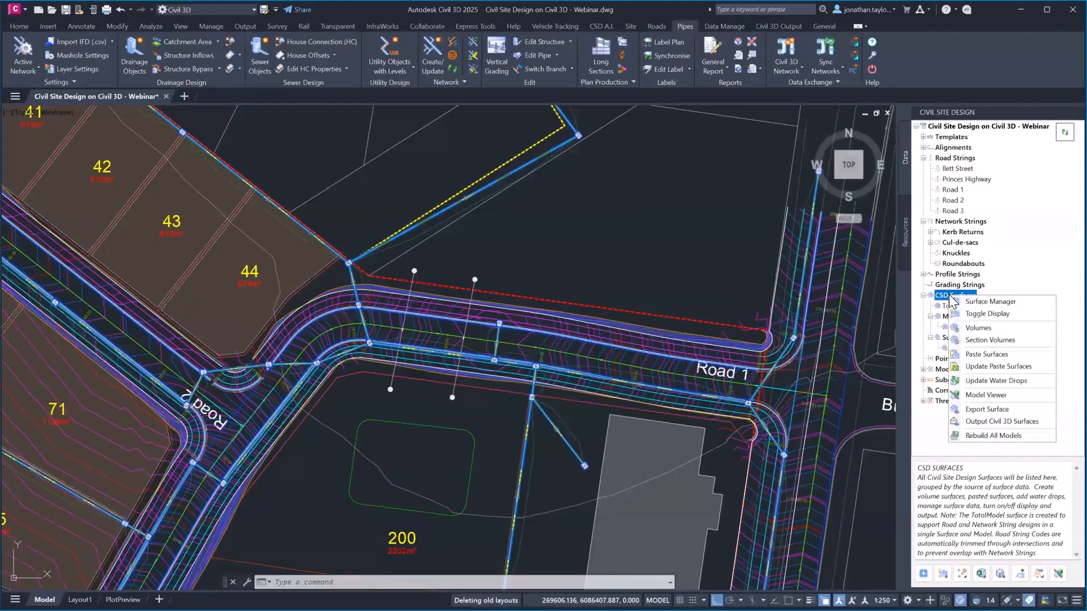
click(1008, 409)
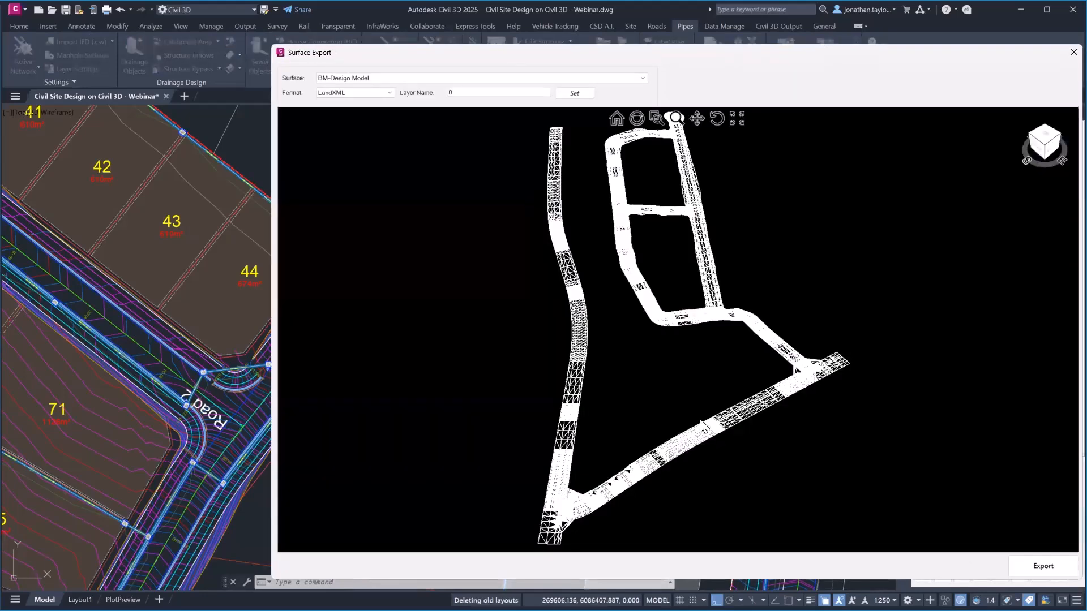
mouse_move(701, 420)
middle_down()
mouse_move(702, 399)
mouse_move(690, 425)
middle_up()
scroll(691, 425, up, 4)
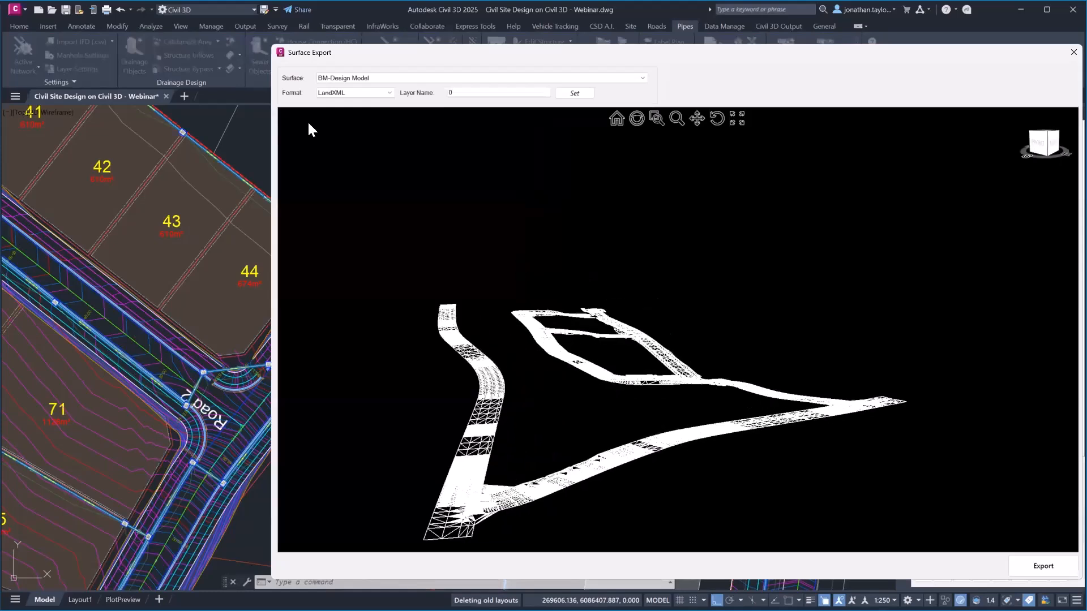
click(372, 92)
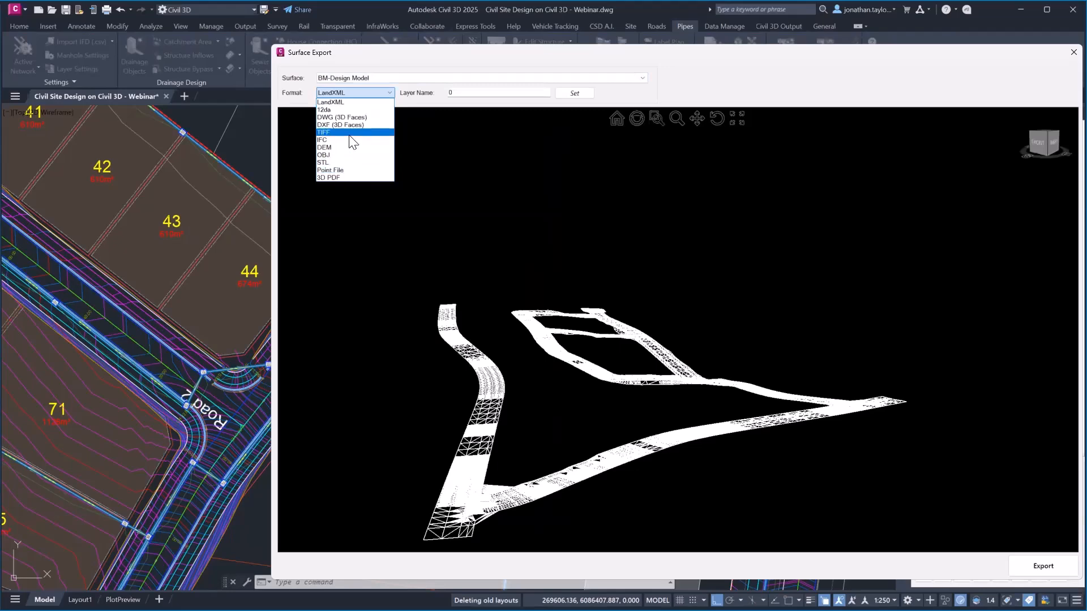
click(722, 75)
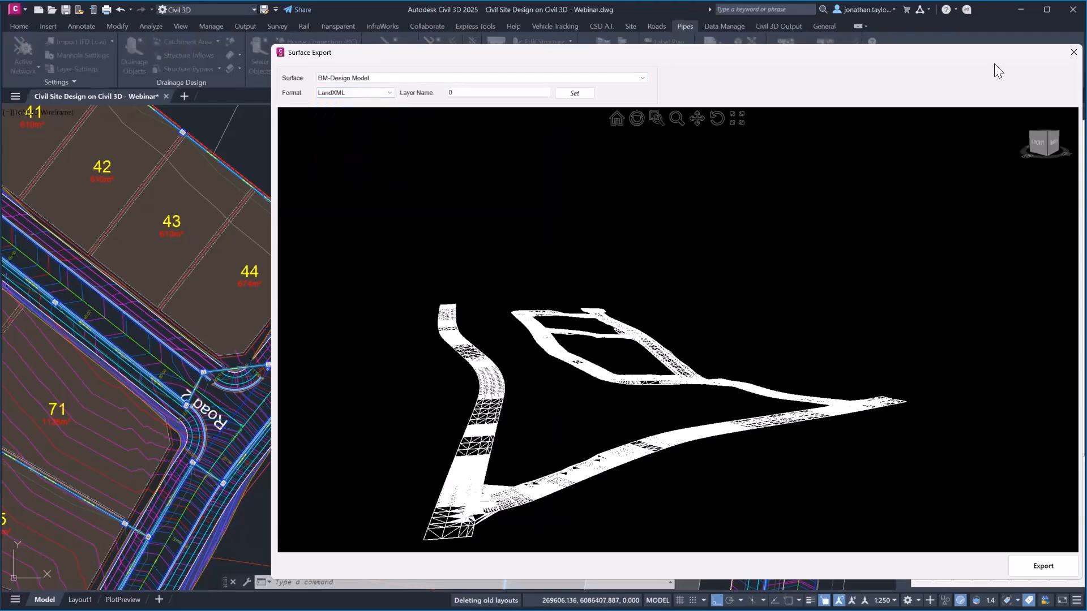
click(1064, 54)
Output BM-Design Model as a Civil 3D surface with outer and hide boundaries, then select its Tin Surface
right_click(948, 296)
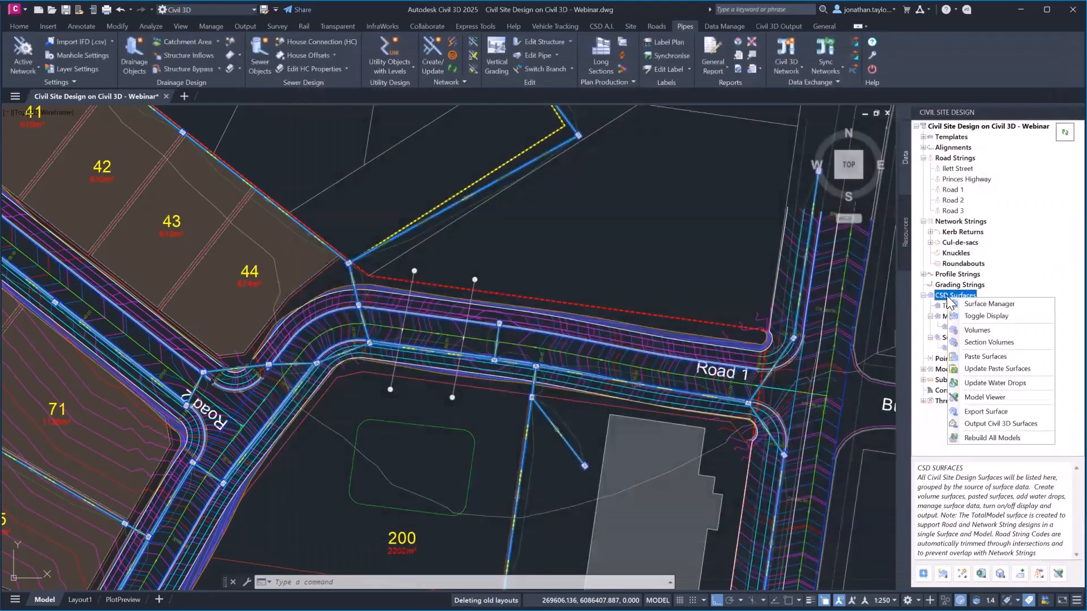
click(989, 424)
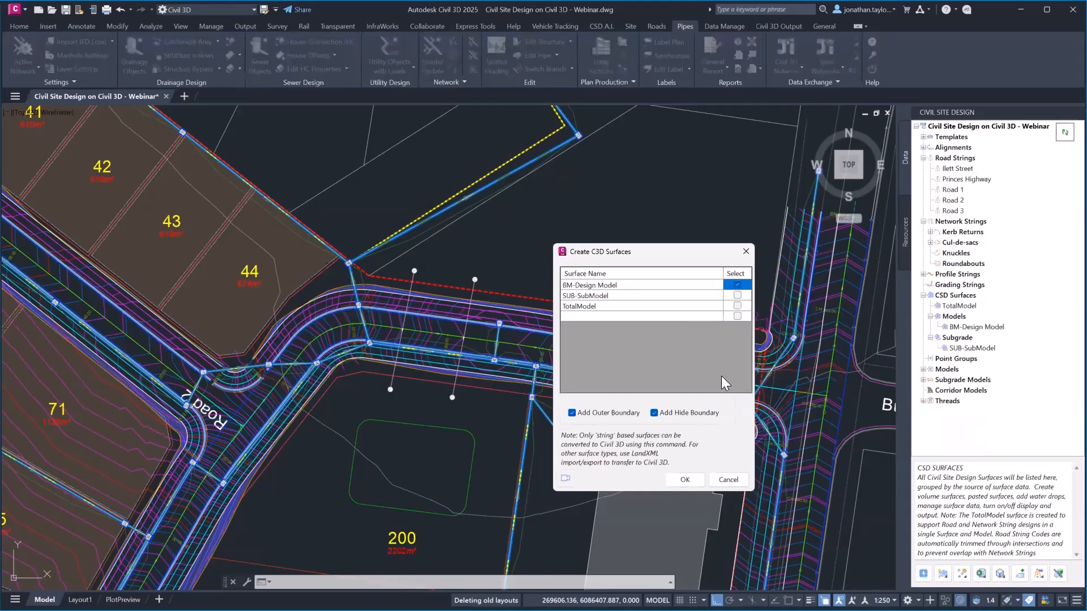
click(684, 480)
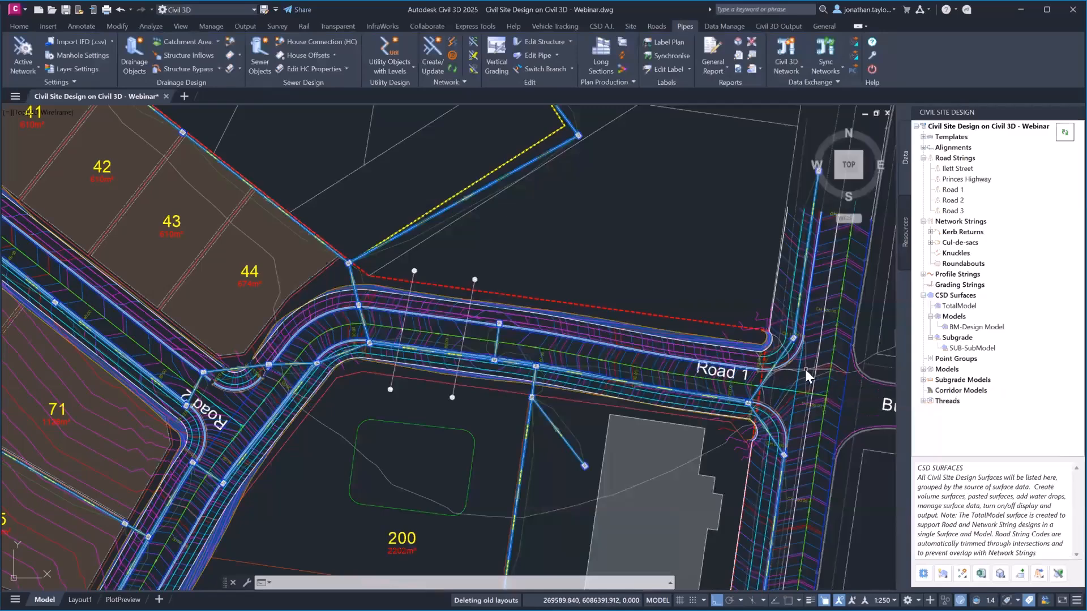
click(805, 369)
click(843, 412)
right_click(640, 244)
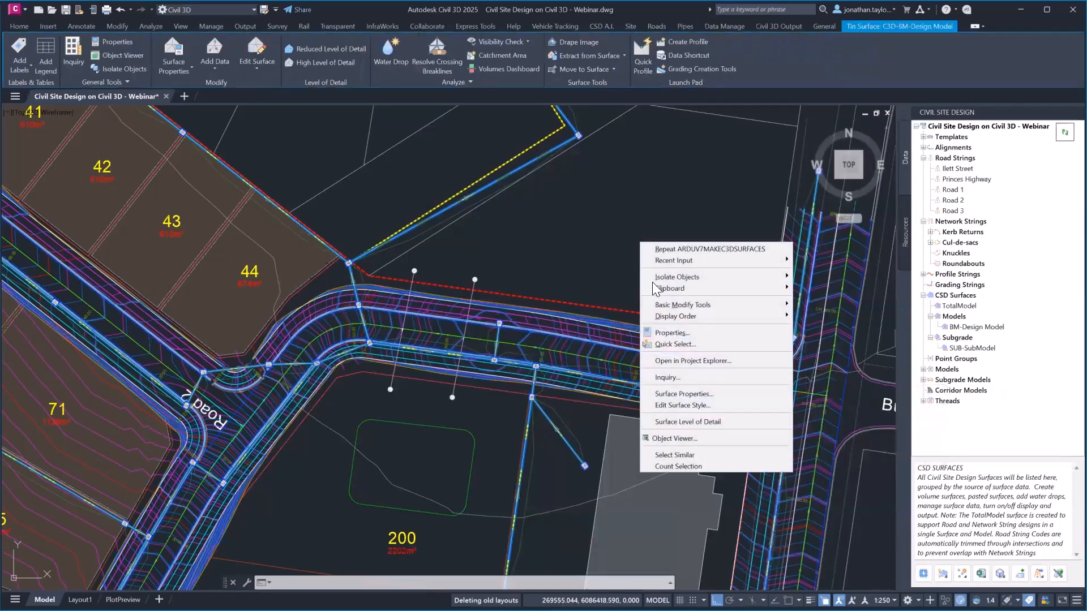
click(673, 439)
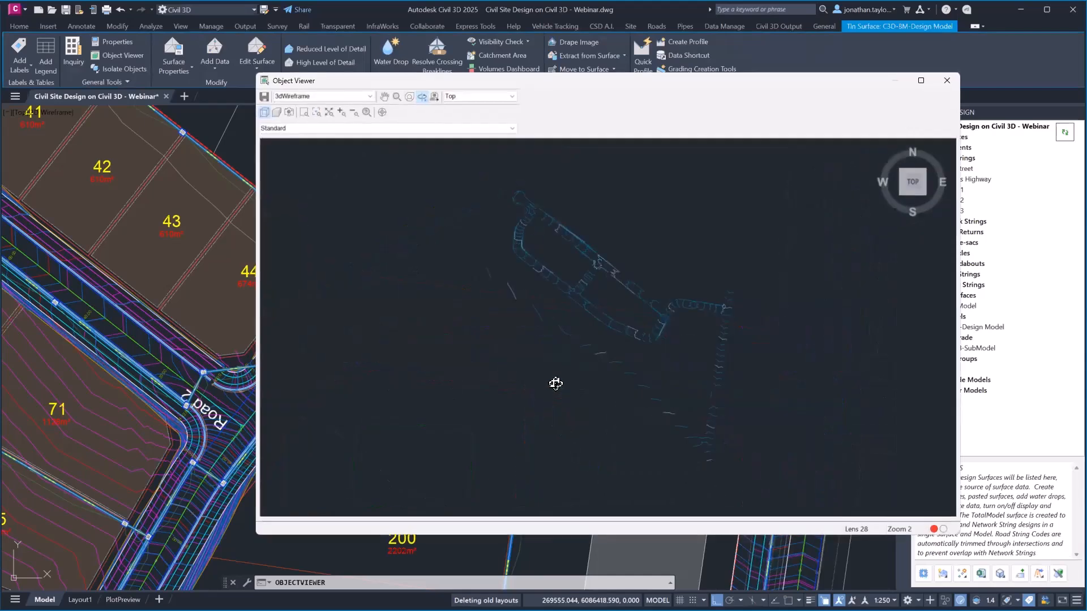
drag(578, 307, 757, 347)
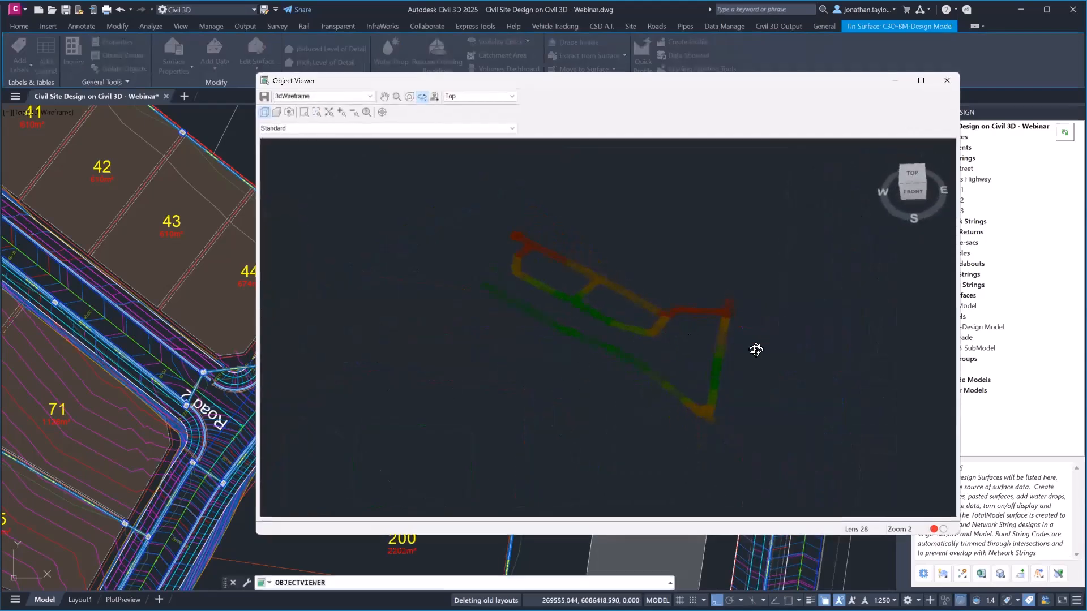
scroll(747, 344, up, 5)
scroll(755, 342, up, 5)
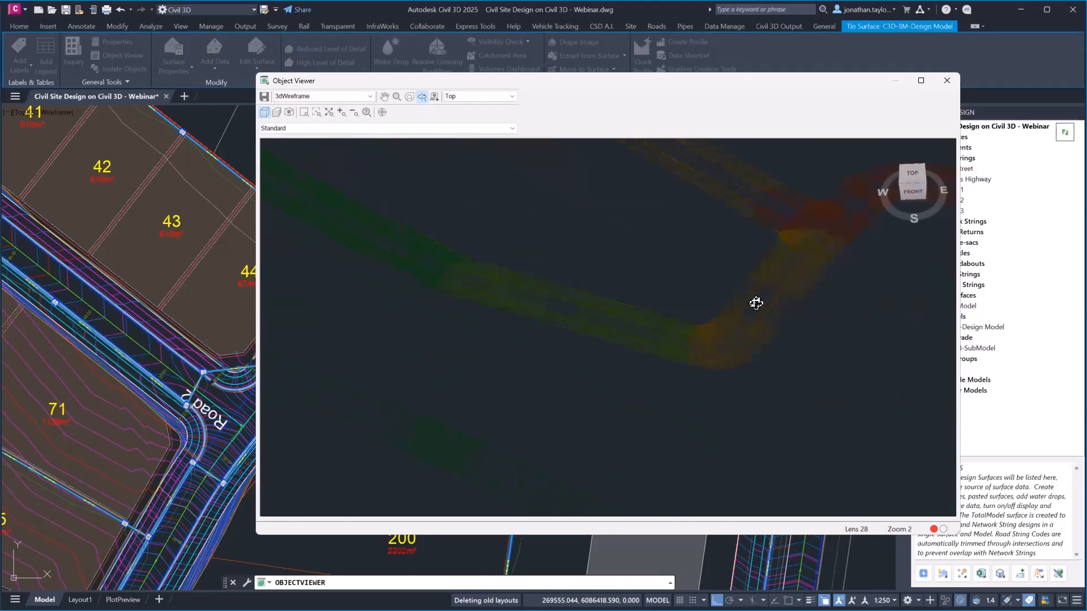
click(947, 81)
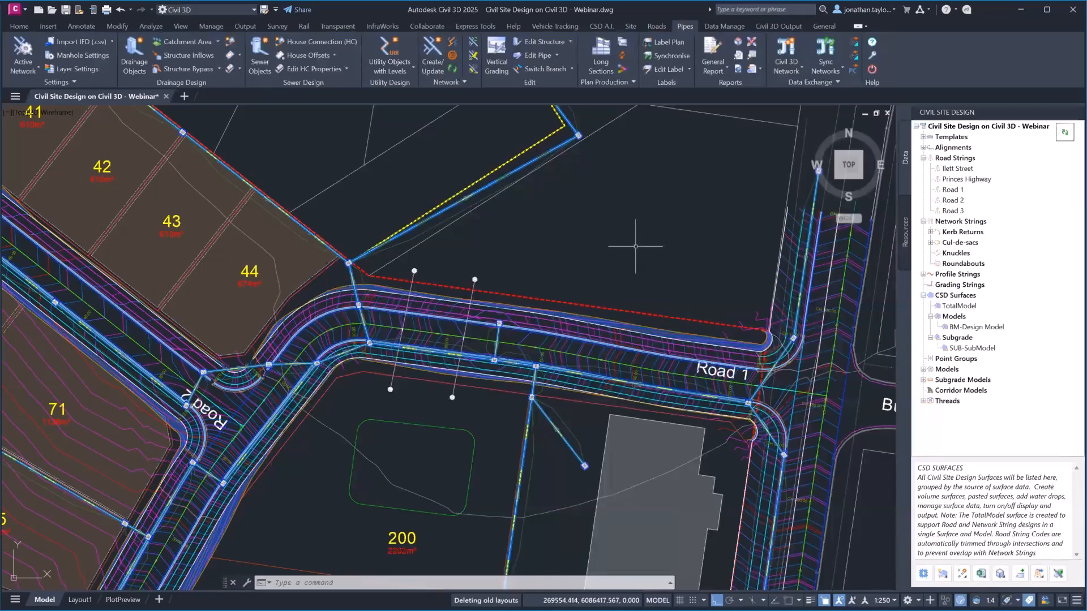
right_click(945, 369)
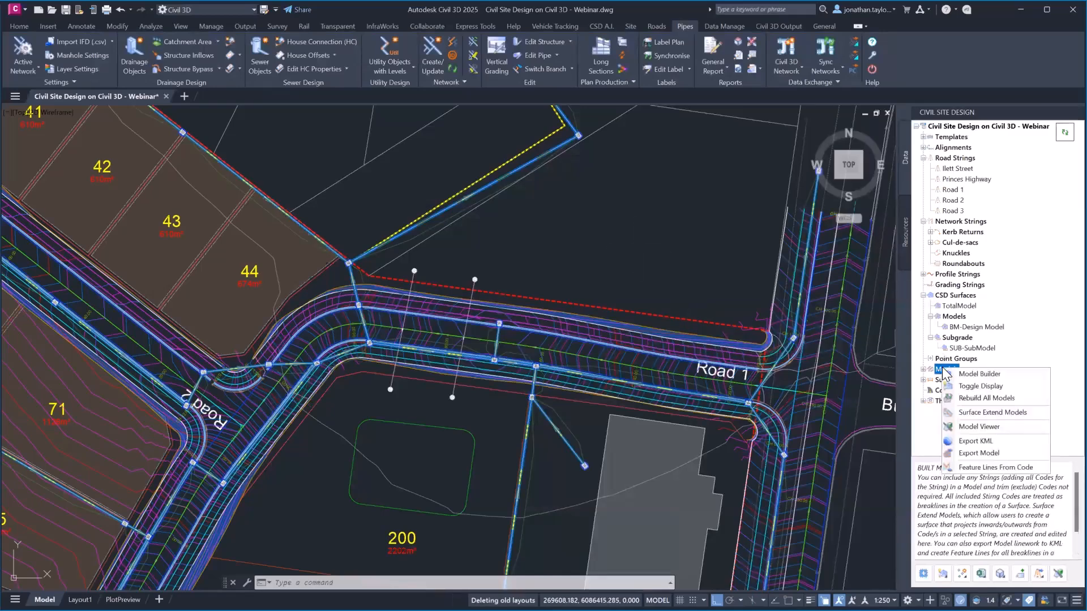
click(974, 453)
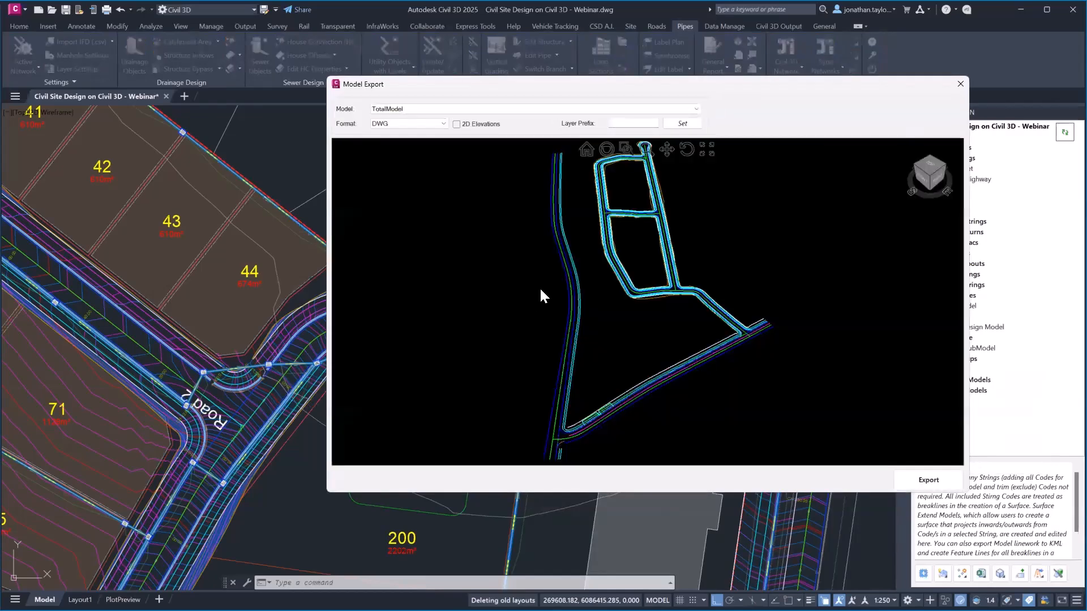
scroll(729, 338, up, 6)
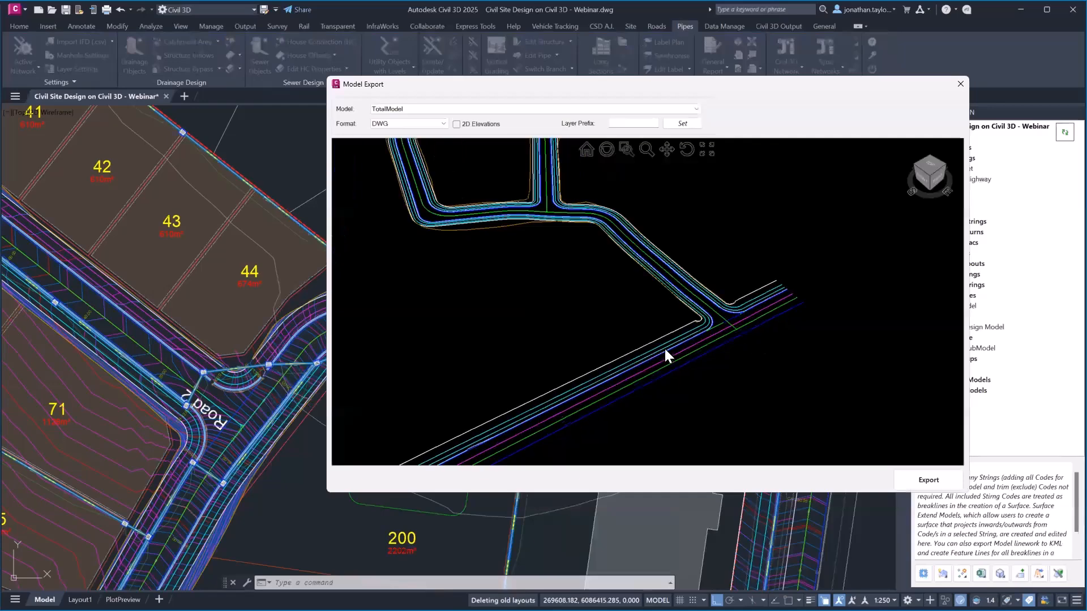
scroll(639, 334, down, 3)
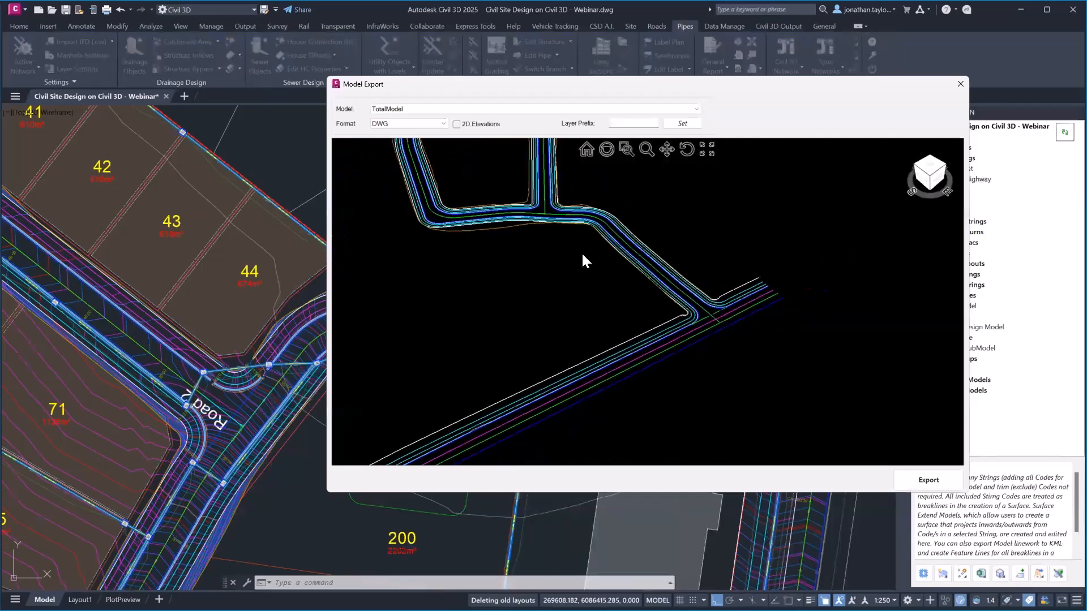
middle_drag(581, 253, 548, 204)
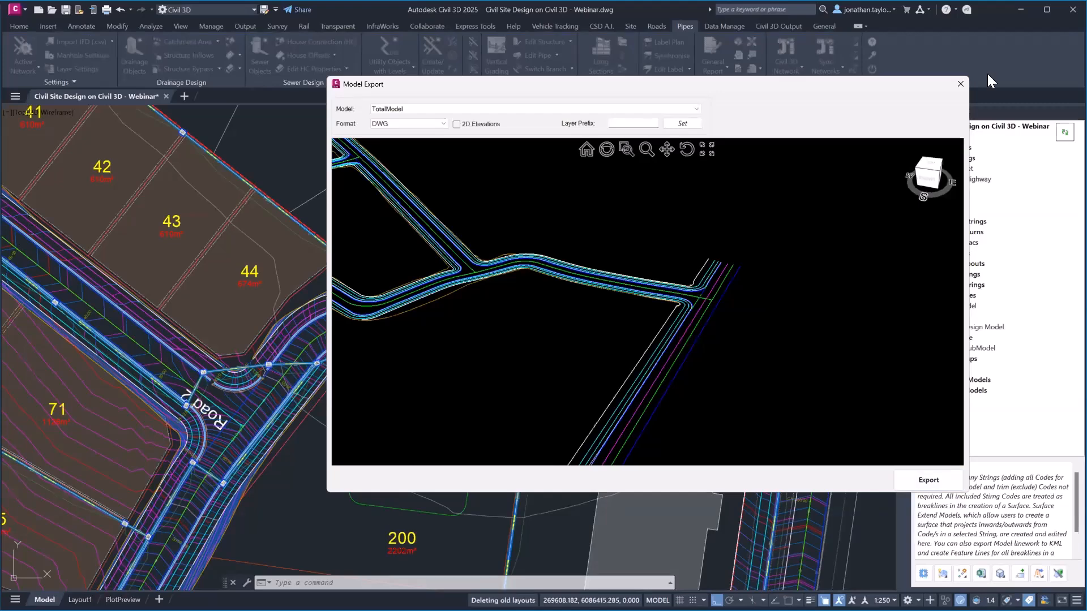
click(961, 88)
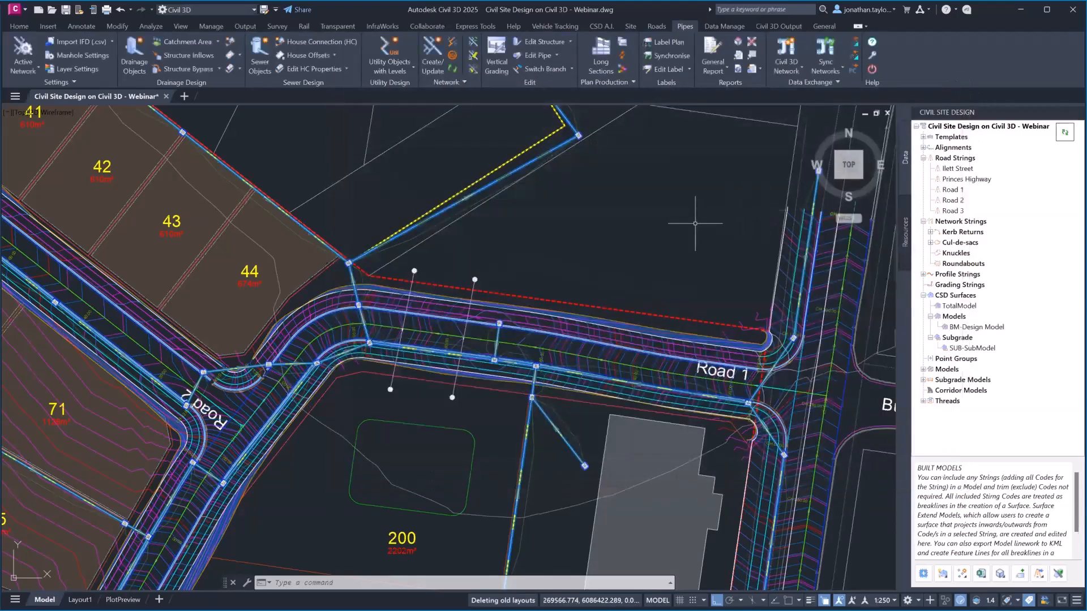
scroll(698, 219, down, 2)
middle_drag(753, 381, 731, 359)
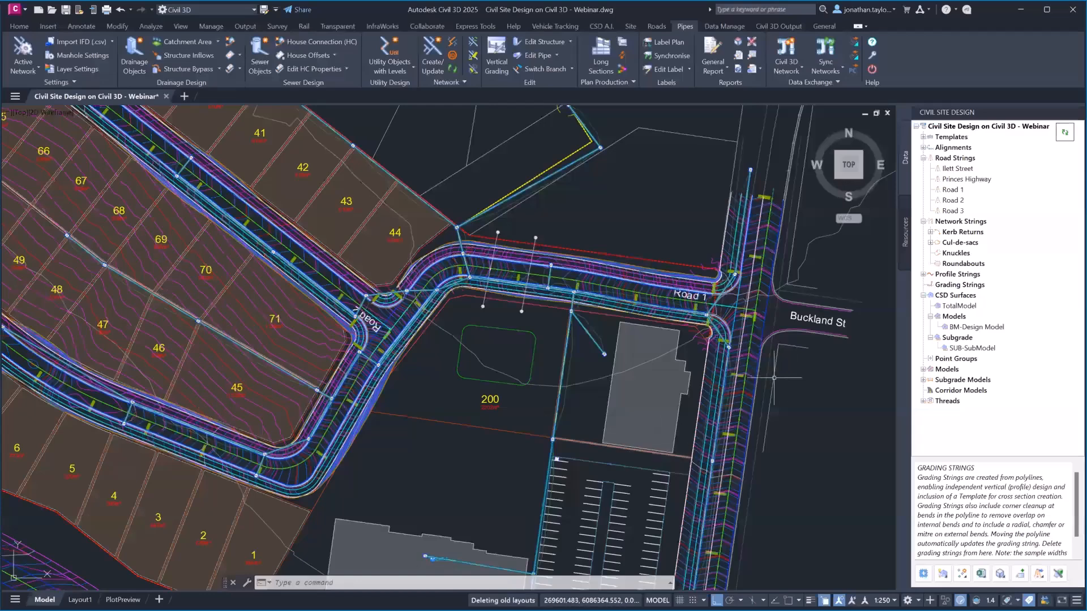
scroll(770, 380, up, 2)
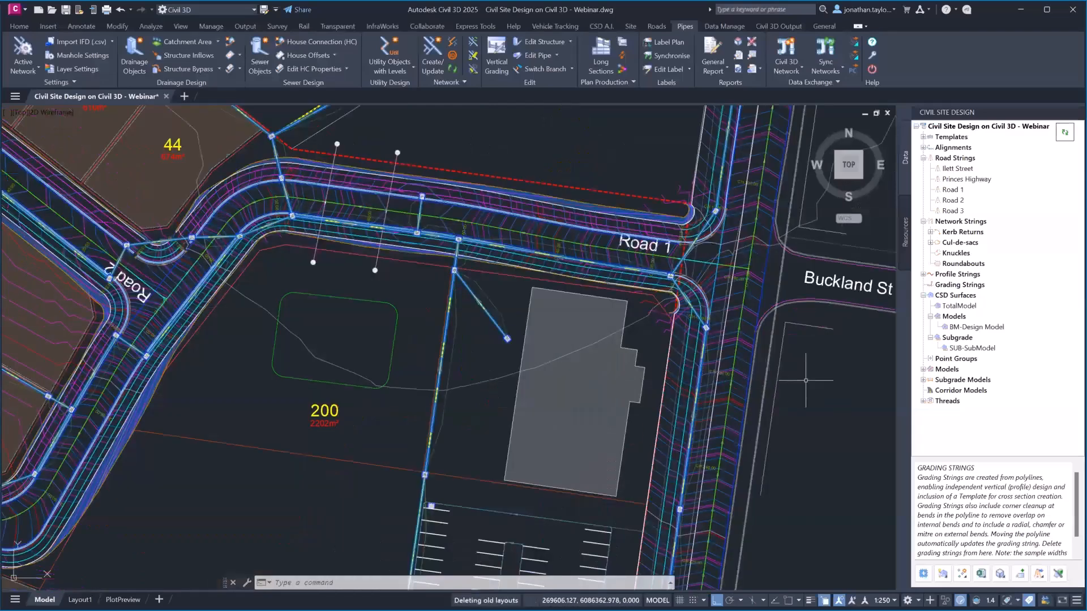
middle_drag(802, 382, 726, 399)
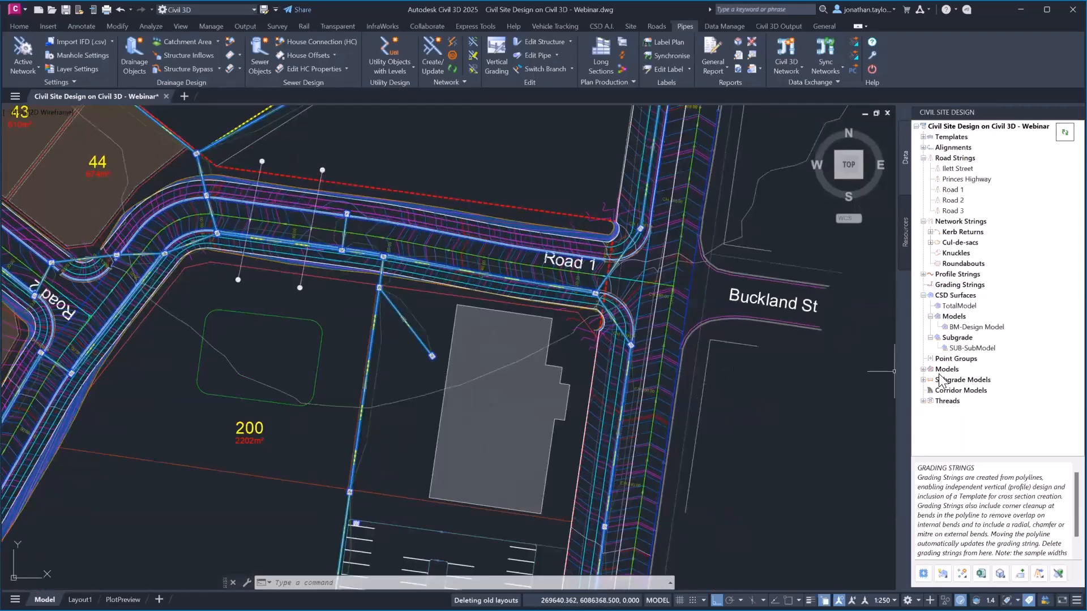
click(956, 380)
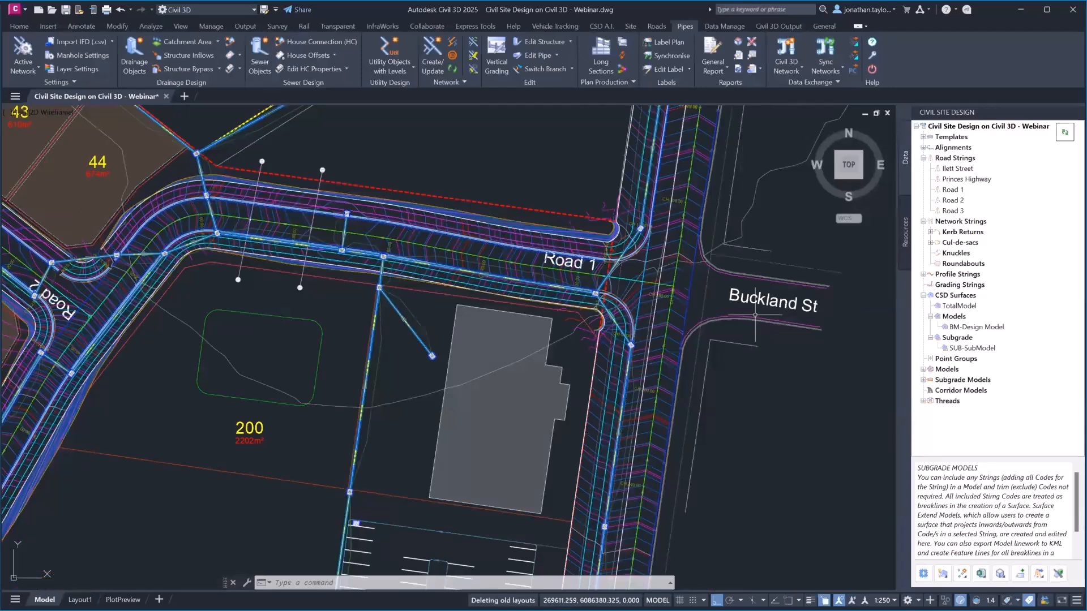
mouse_move(751, 315)
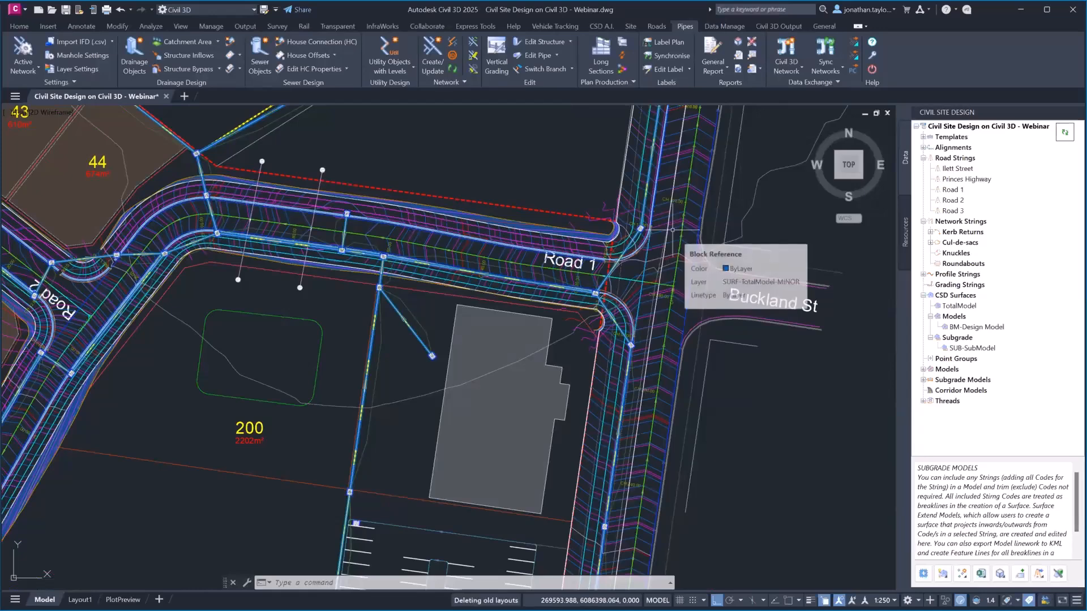
Preview Road 1's long section with a saved .lpl7 plot style, zoom the A1 sheet, then cancel plotting
right_click(953, 191)
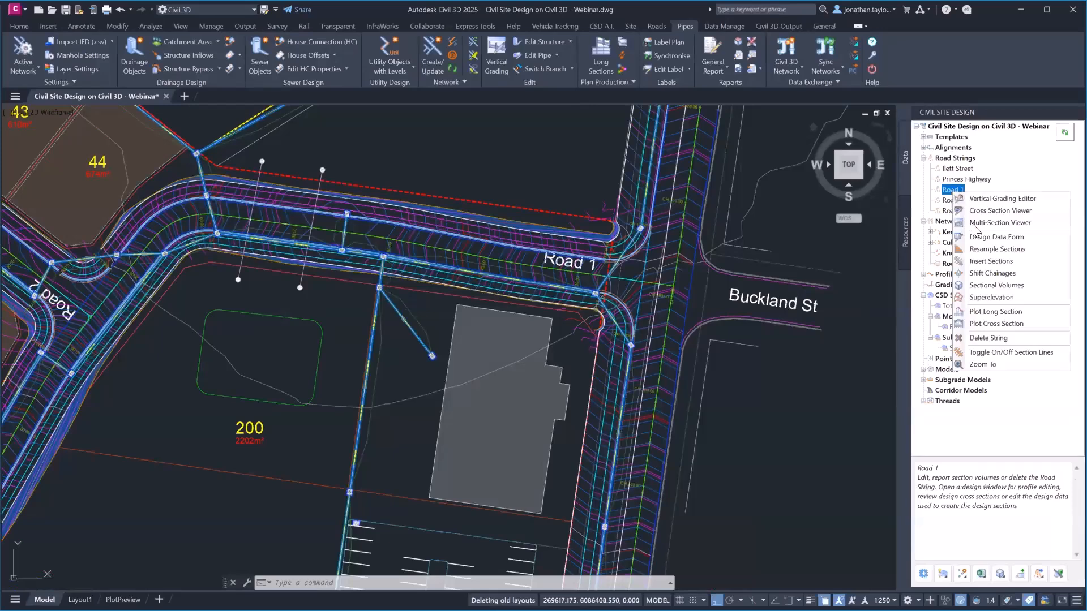
click(990, 315)
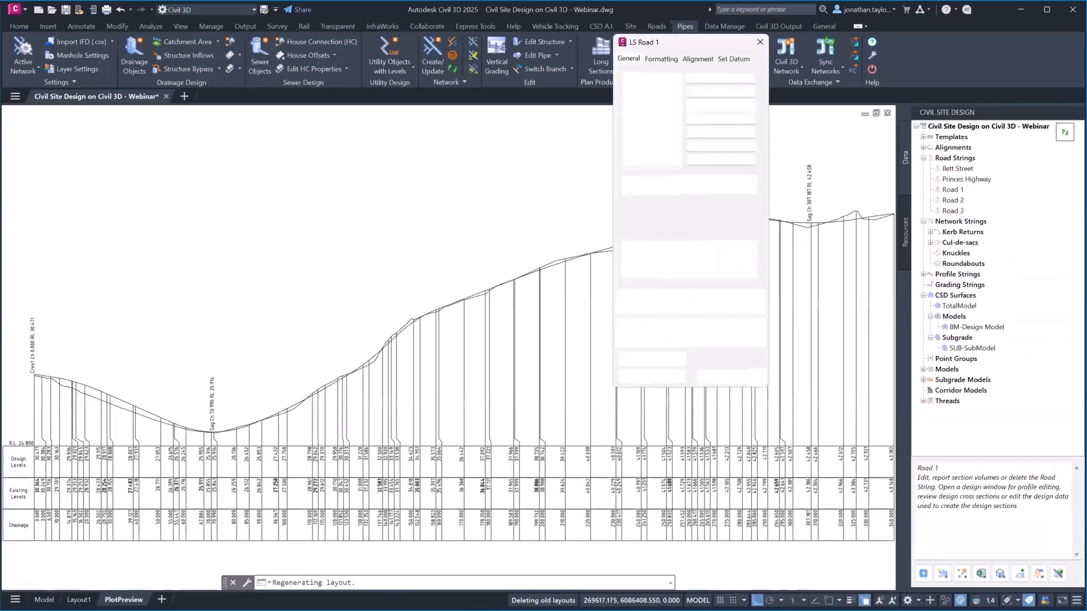
click(715, 336)
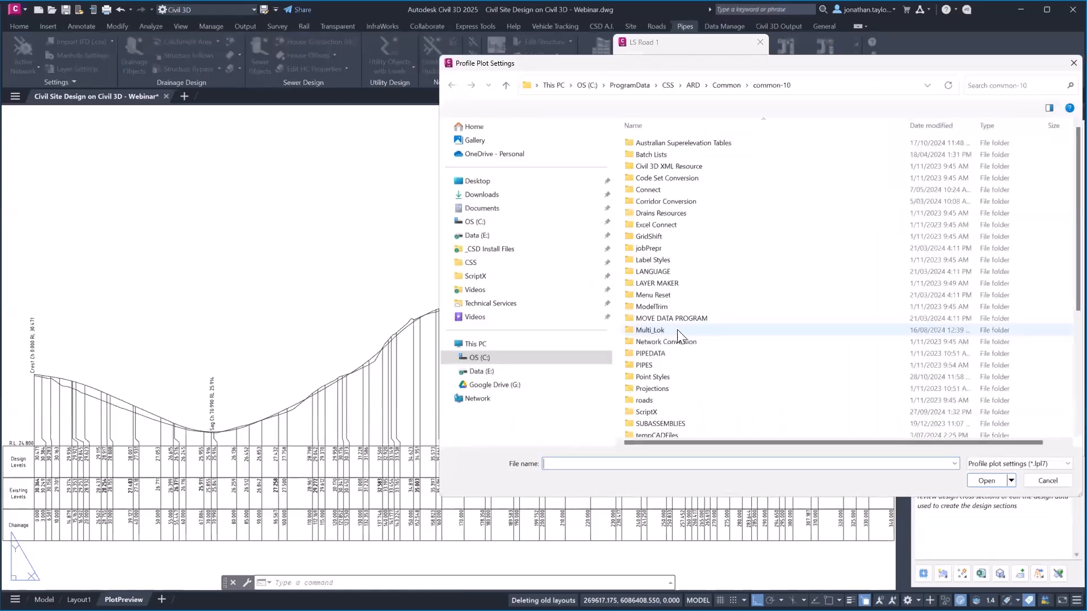
scroll(680, 335, down, 5)
double_click(673, 352)
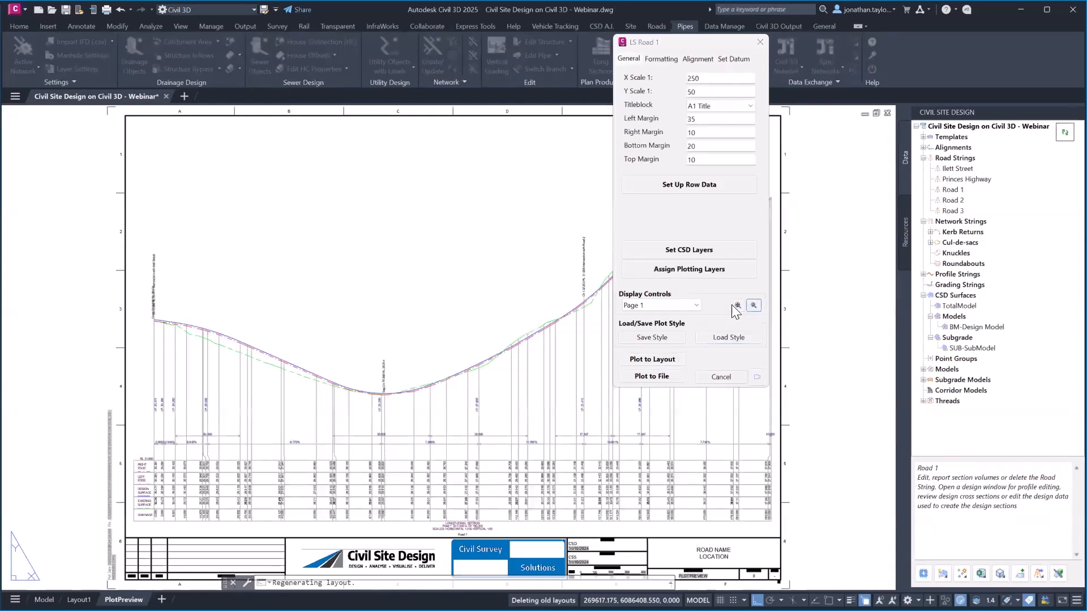
click(753, 305)
scroll(147, 498, up, 2)
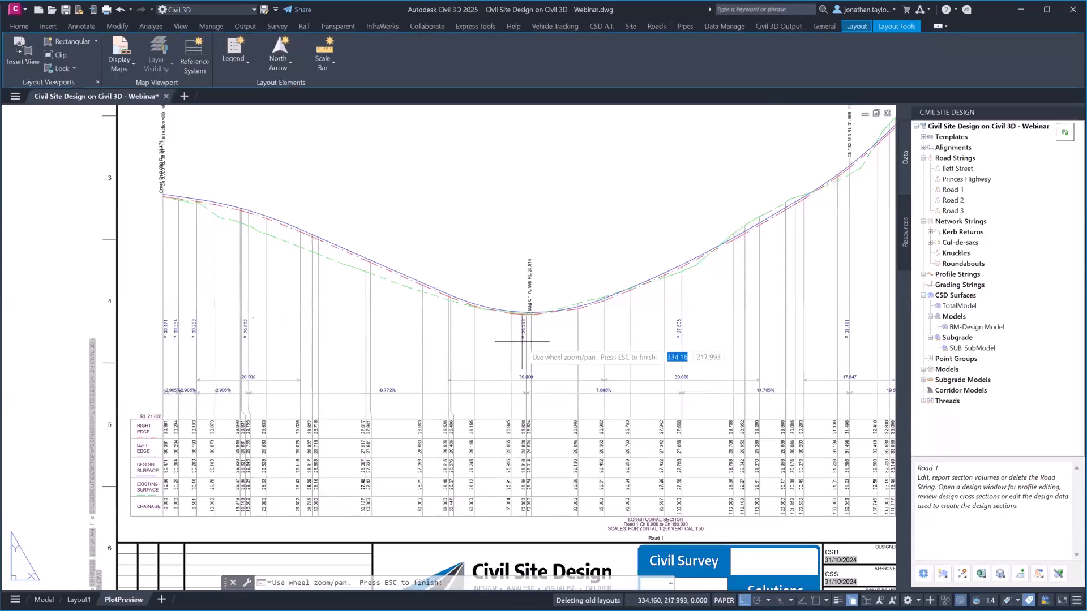
scroll(508, 310, down, 3)
key(Escape)
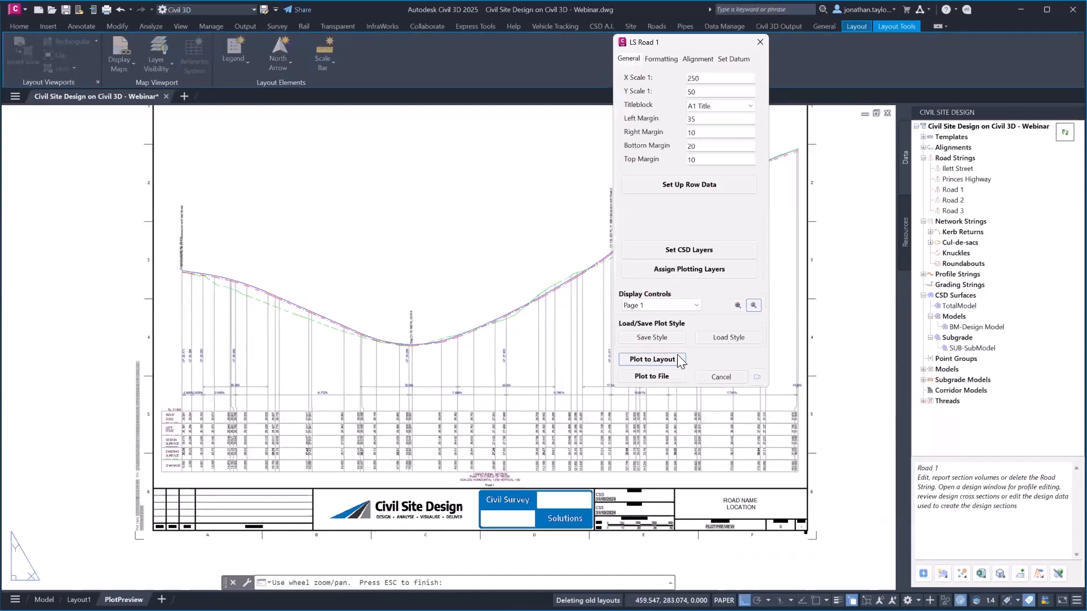
click(721, 377)
right_click(952, 190)
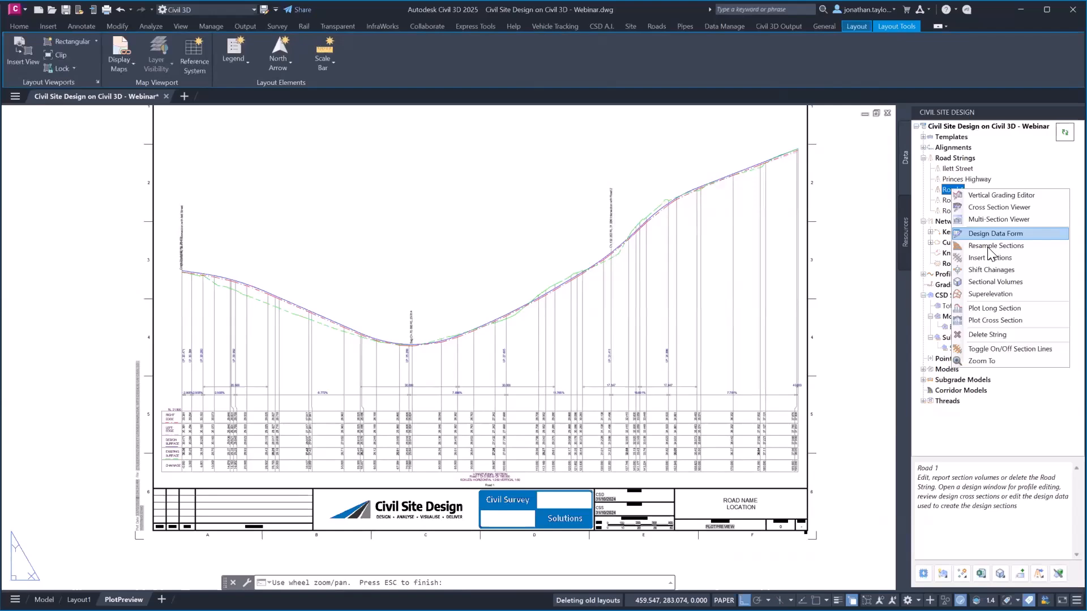
Plot Road 1 cross sections at 10 m spacings to a Plotting Preview layout, then return to model space
click(999, 323)
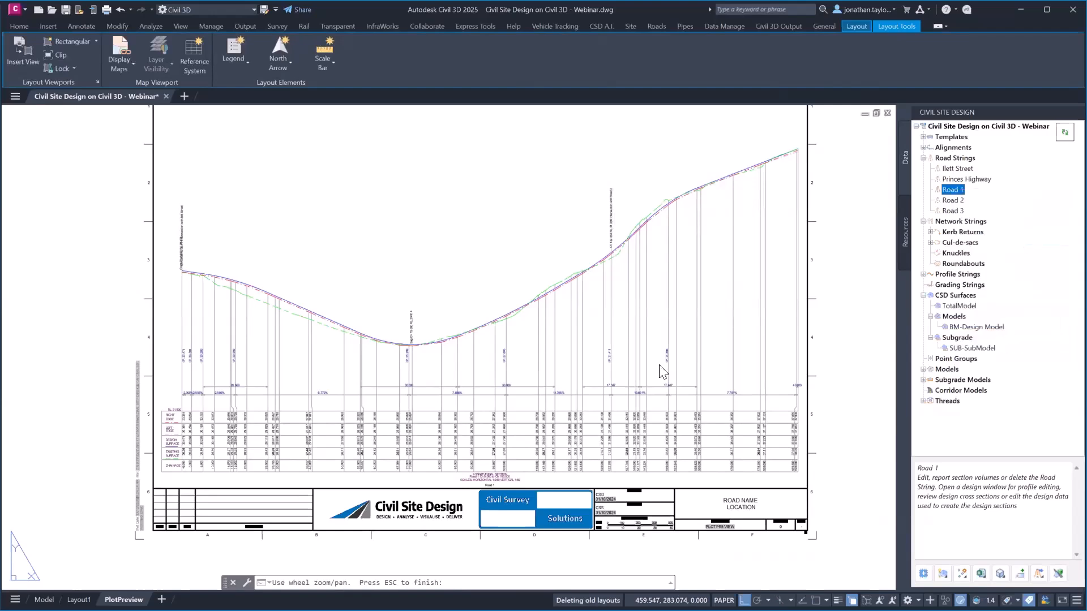
key(Escape)
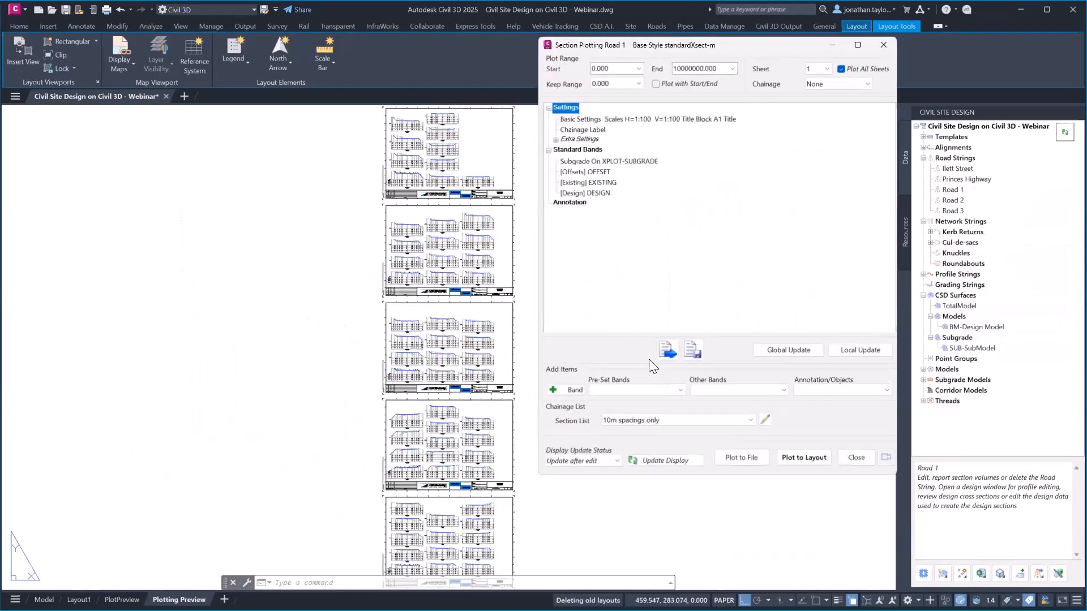
scroll(442, 429, up, 6)
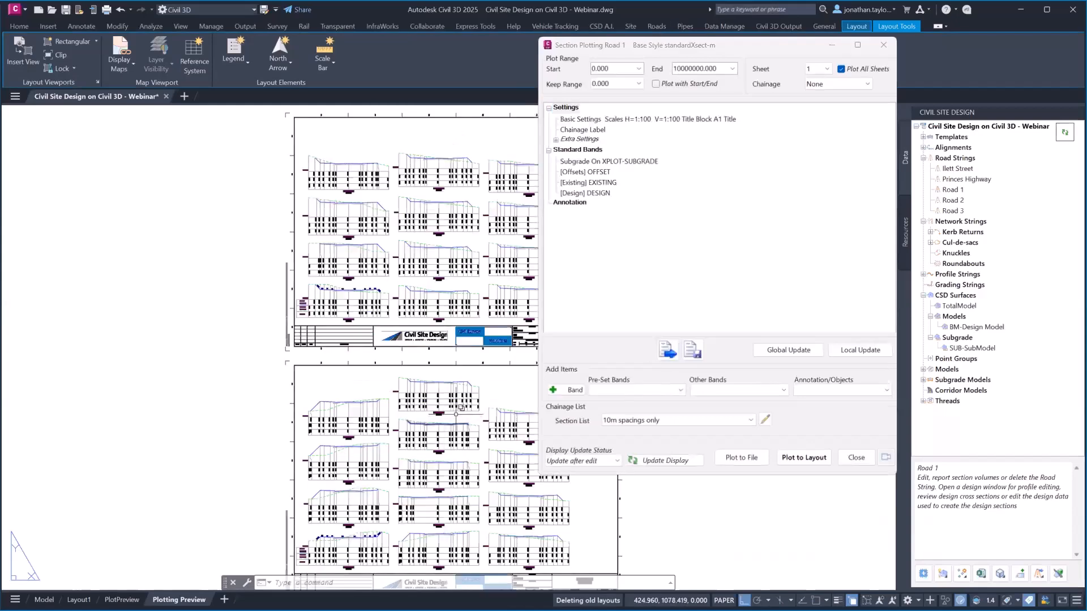
scroll(450, 380, down, 3)
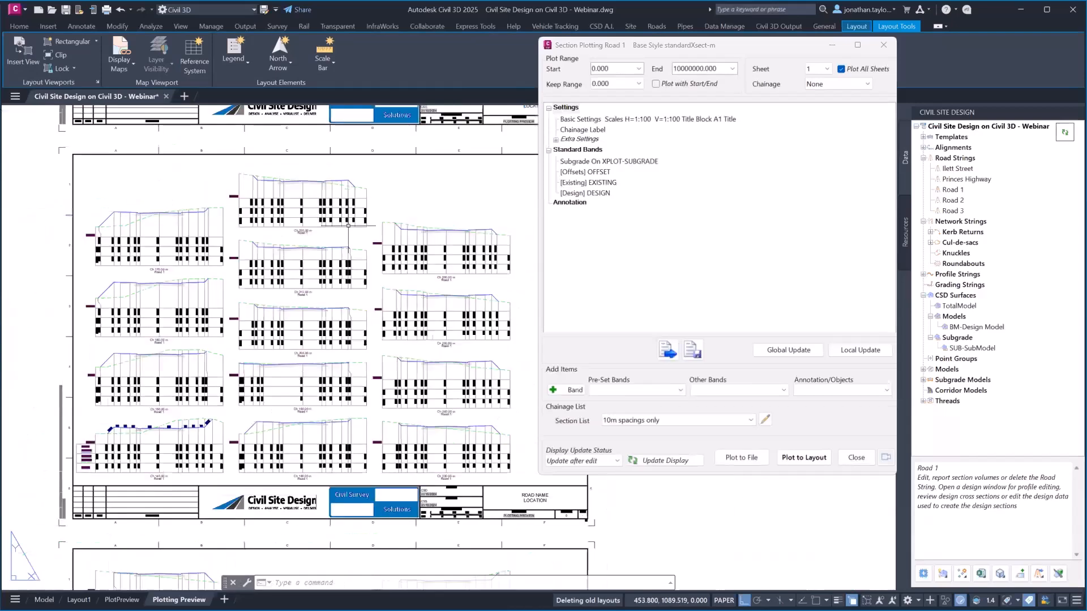
scroll(349, 226, down, 2)
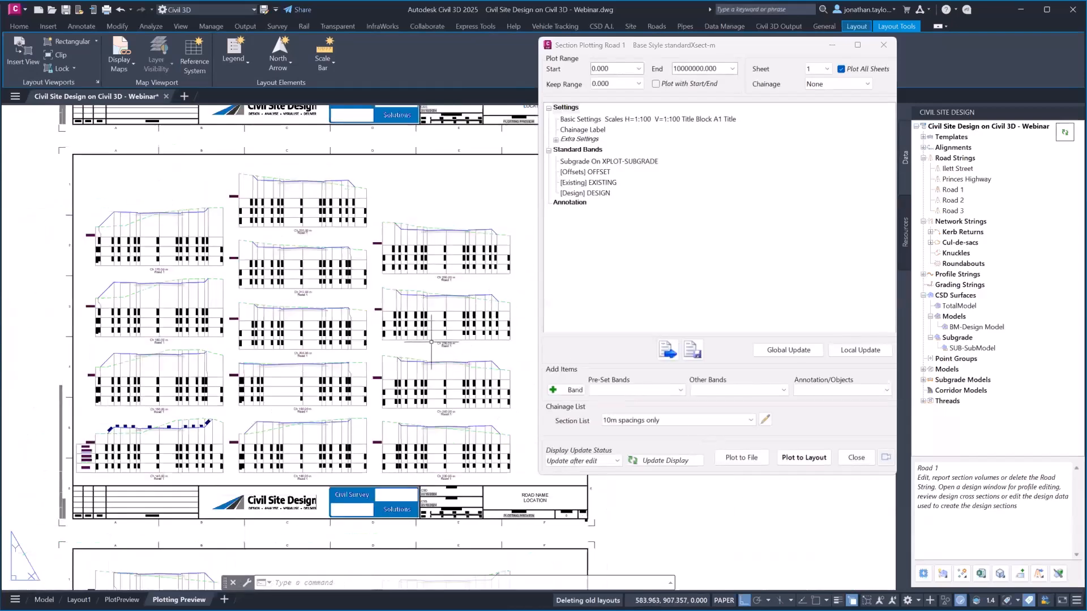
scroll(516, 417, up, 2)
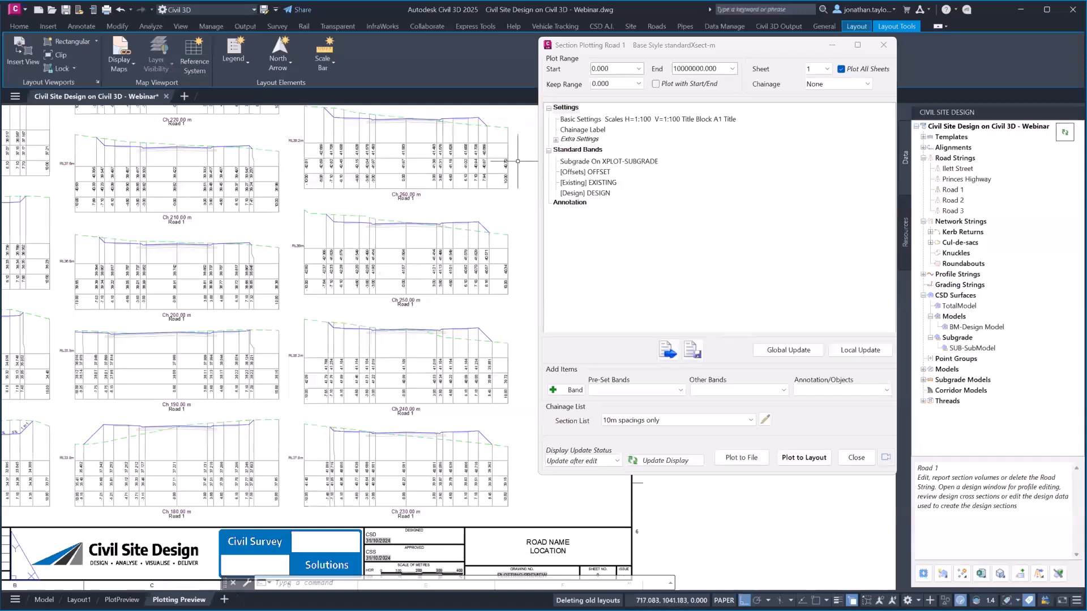
click(884, 45)
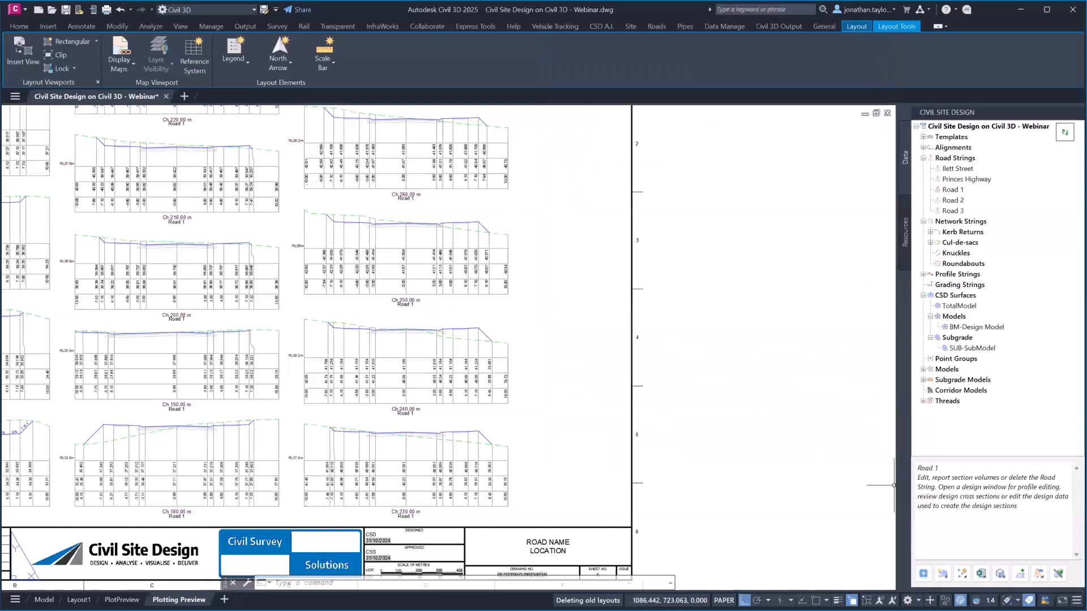
click(1000, 573)
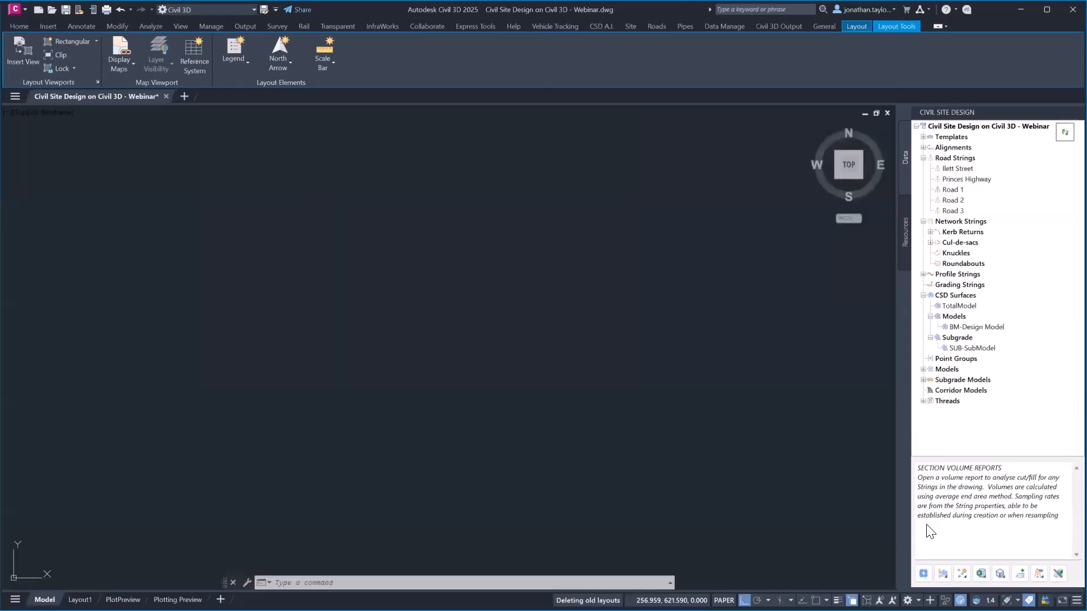
click(1000, 574)
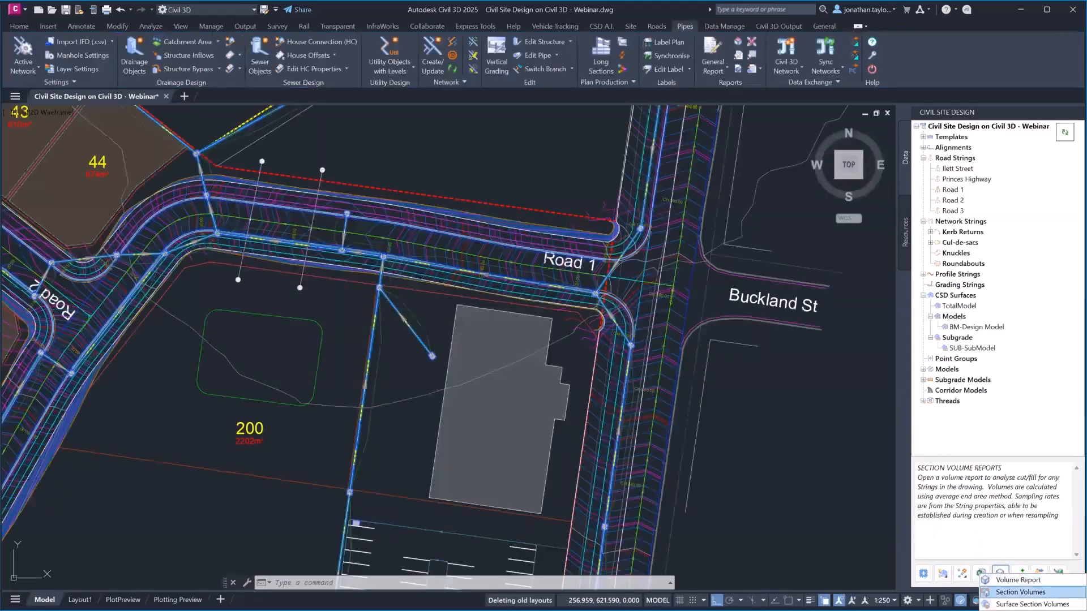
click(1020, 592)
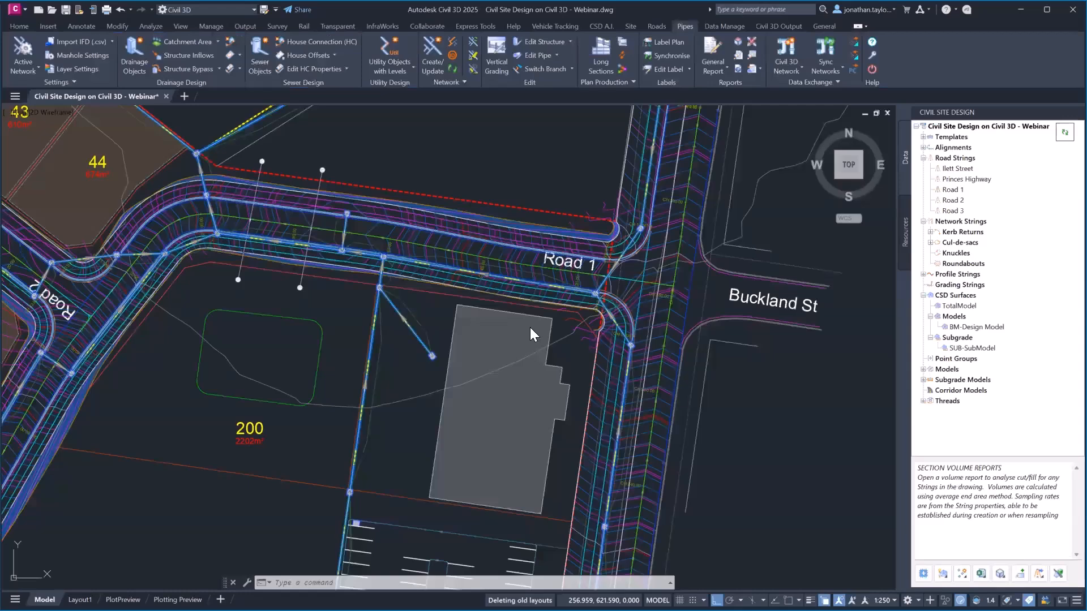
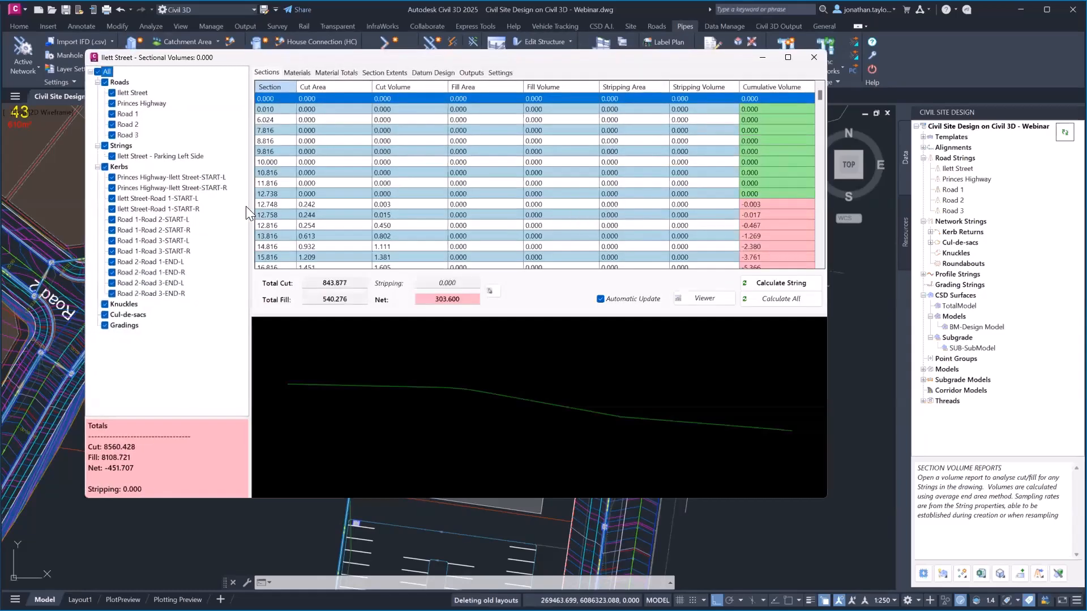
Show Road 1's sectional volumes (cut 3286.745, fill 2054.059) and inspect the 20.000 cross-section's verge and kerb
click(126, 114)
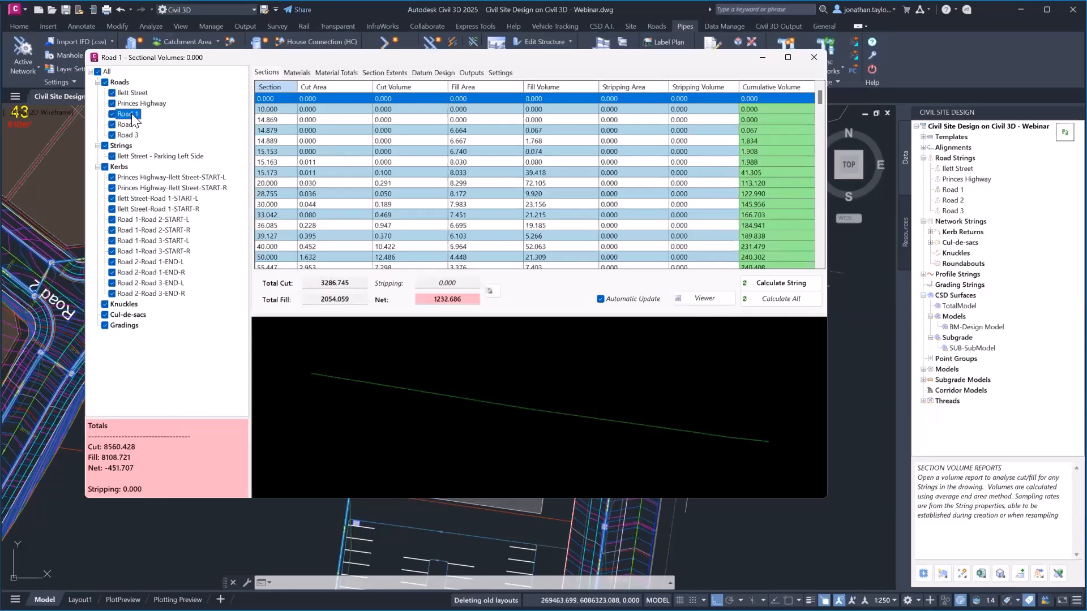
click(324, 183)
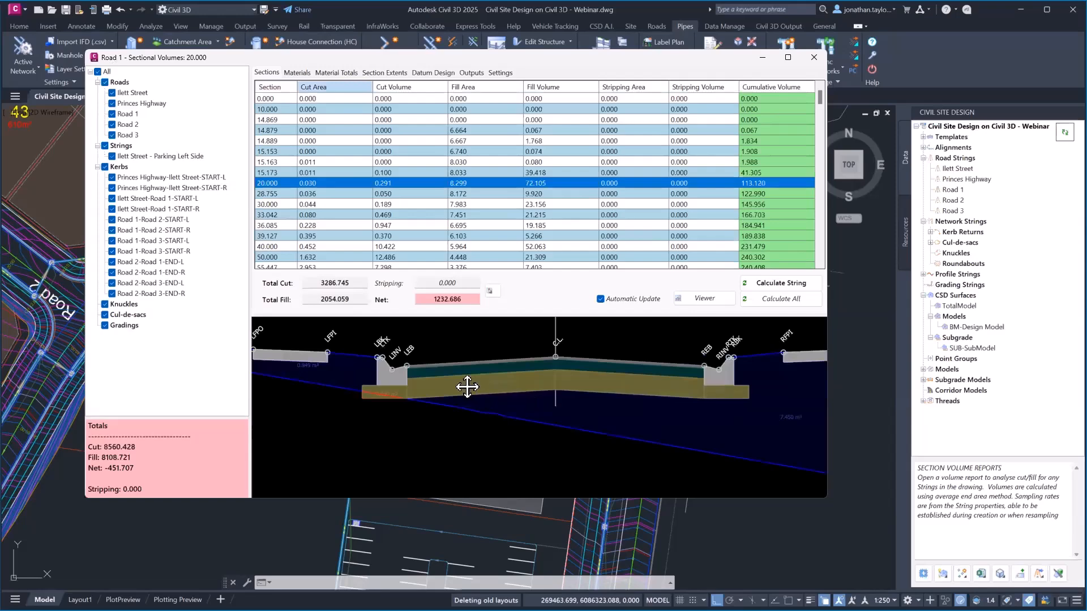
scroll(443, 391, up, 5)
mouse_move(541, 399)
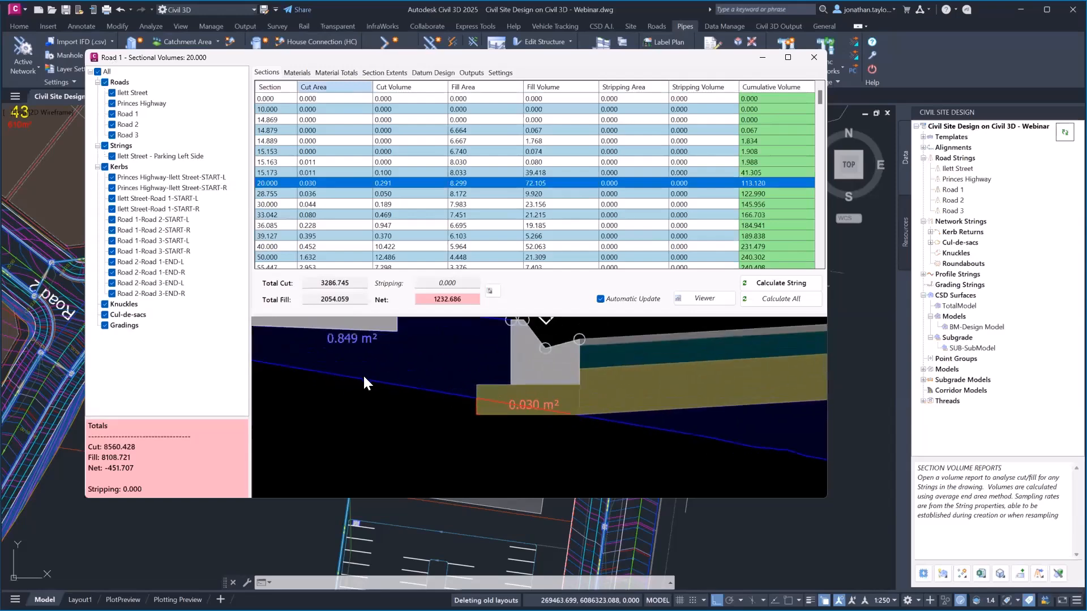
middle_drag(377, 382, 590, 433)
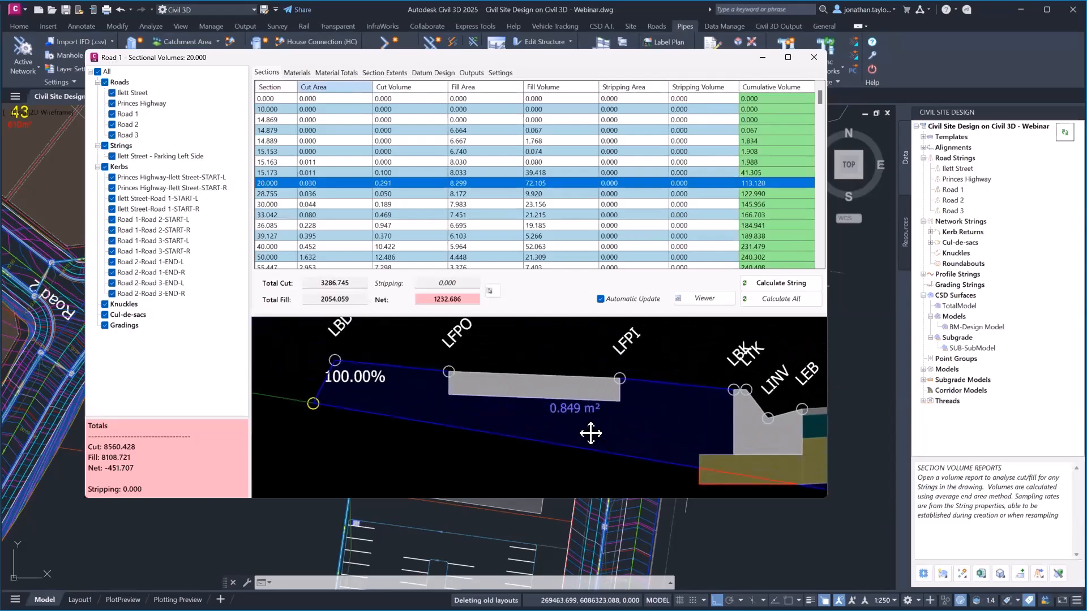
scroll(589, 433, down, 3)
middle_drag(525, 393, 260, 339)
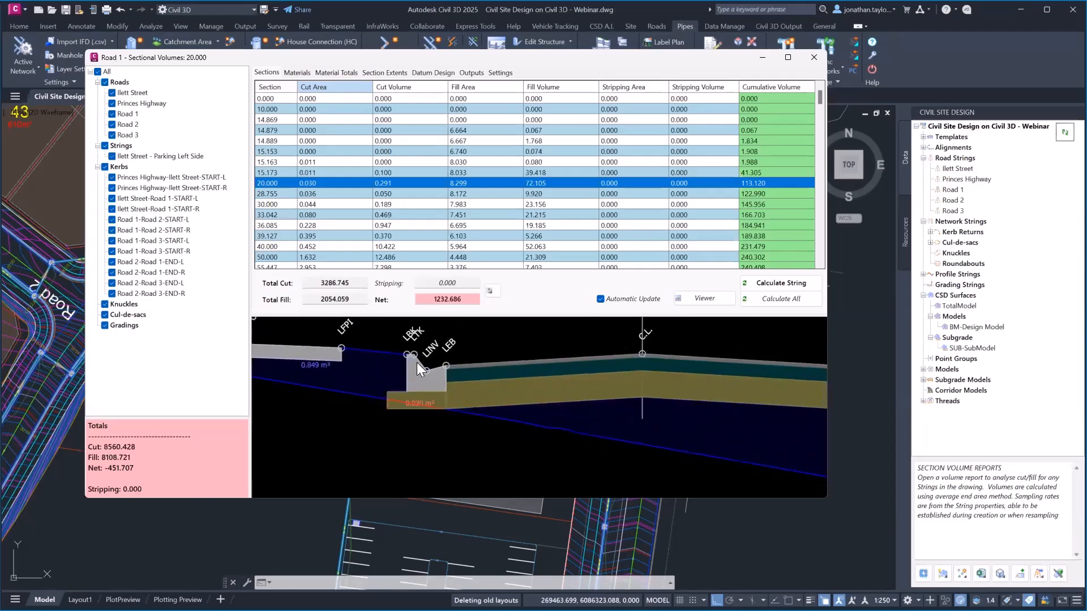
click(499, 75)
click(372, 275)
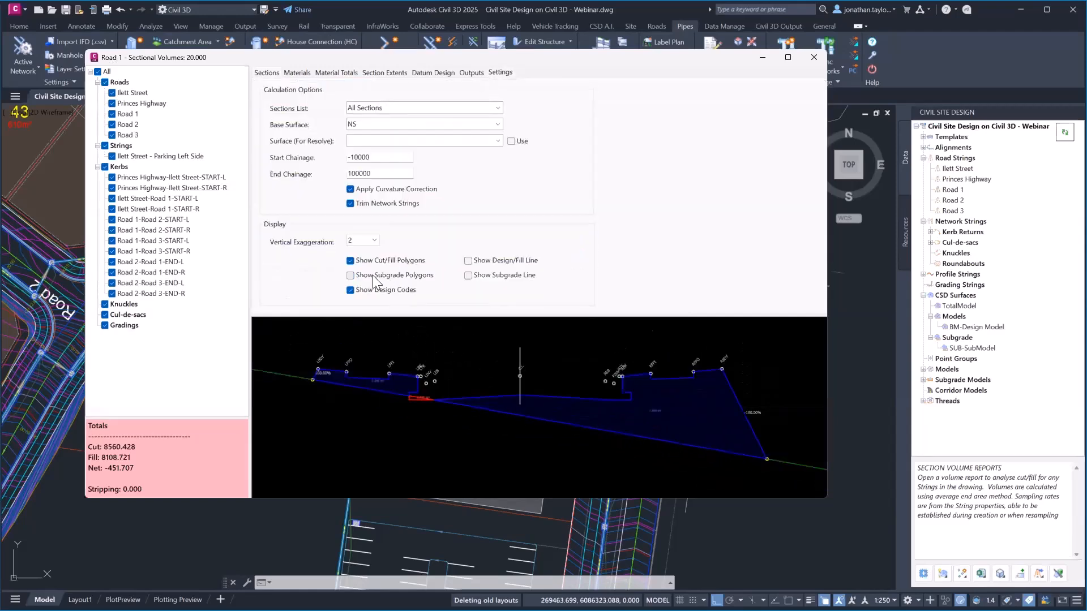
scroll(693, 423, up, 3)
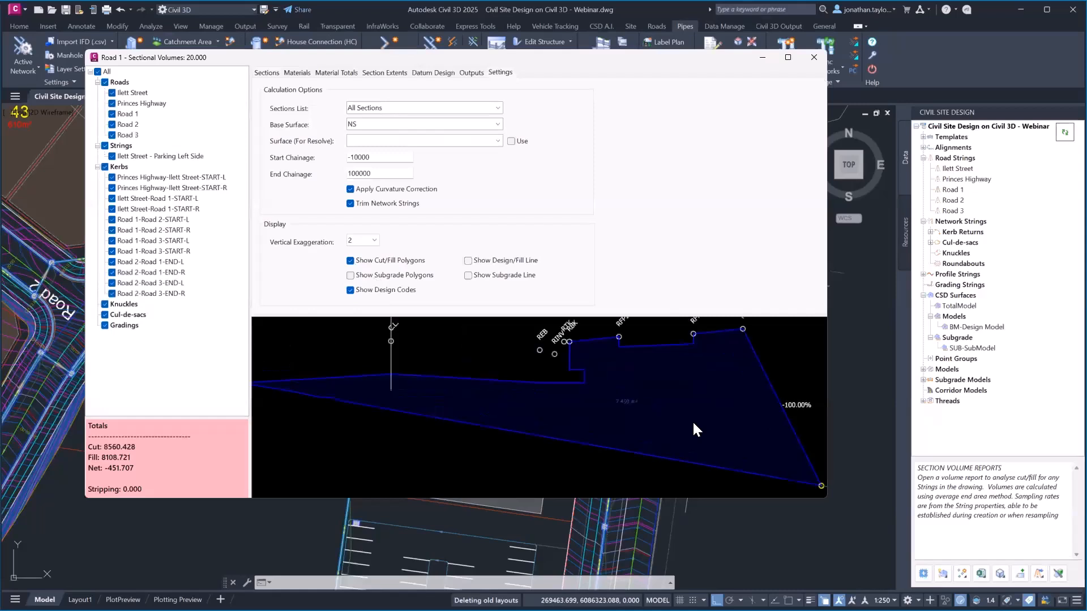
middle_drag(696, 415, 653, 413)
scroll(651, 418, down, 3)
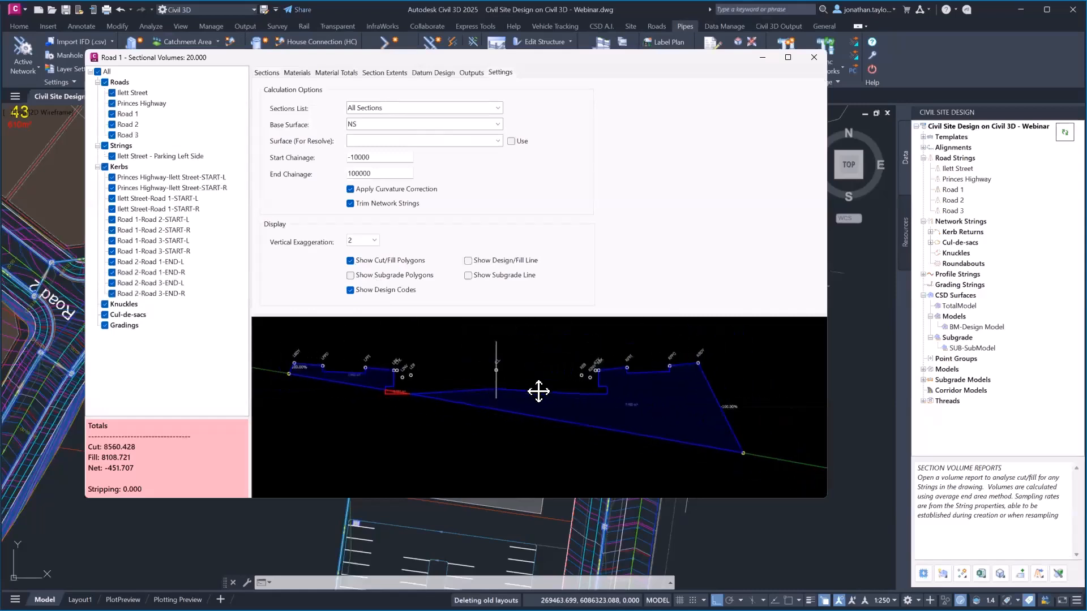
click(395, 276)
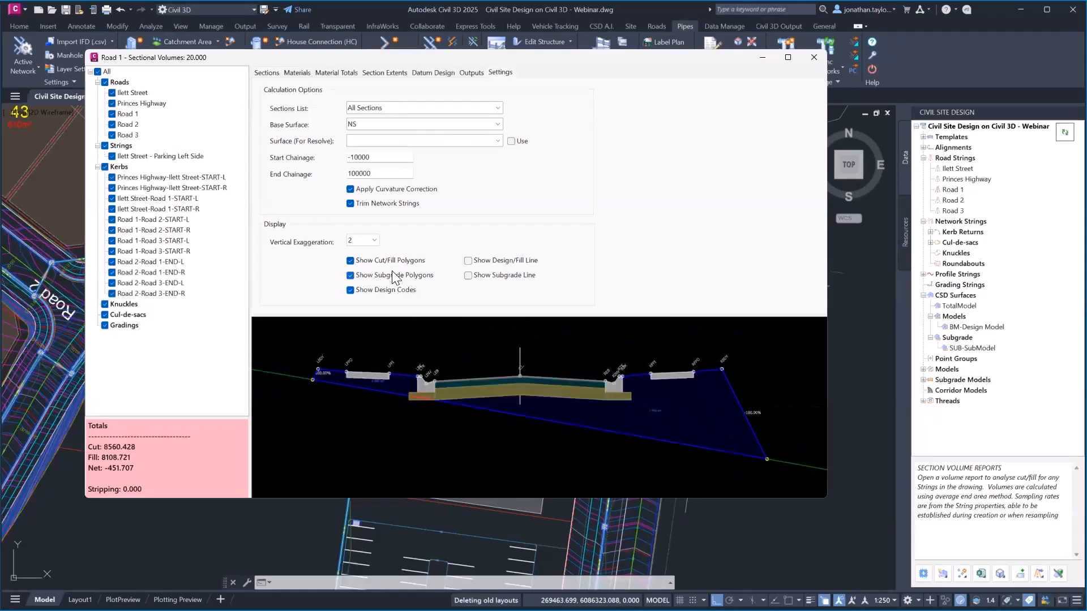
scroll(670, 411, up, 4)
scroll(597, 401, down, 1)
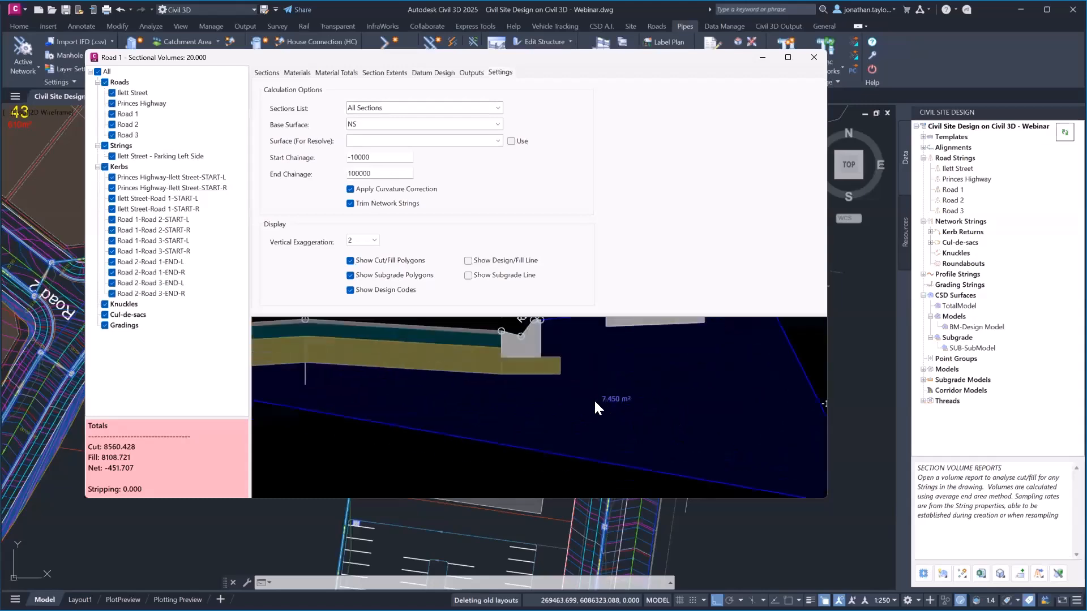
scroll(593, 398, down, 3)
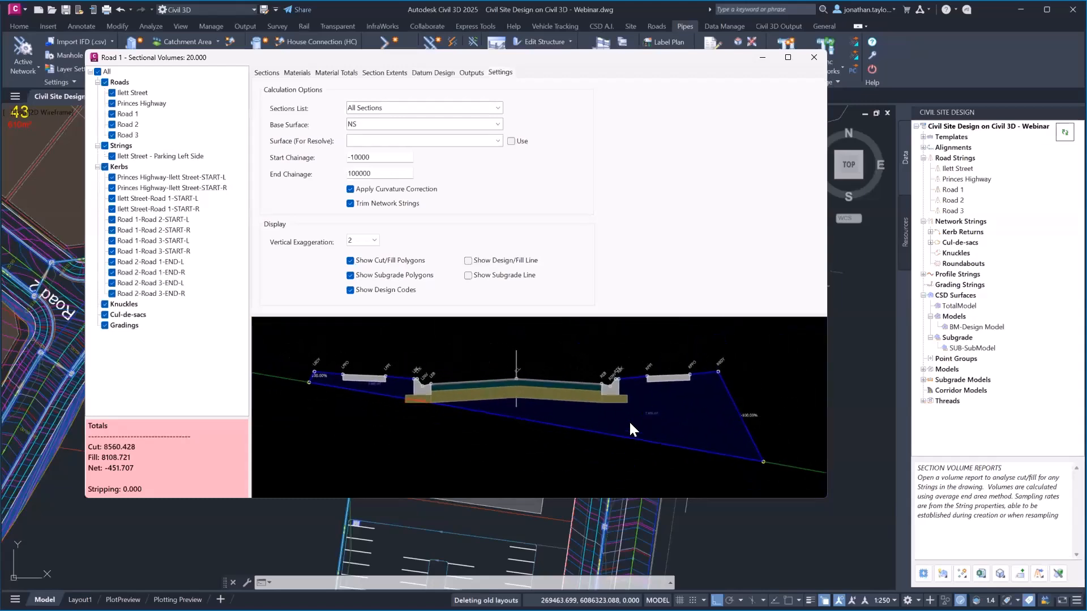
click(262, 74)
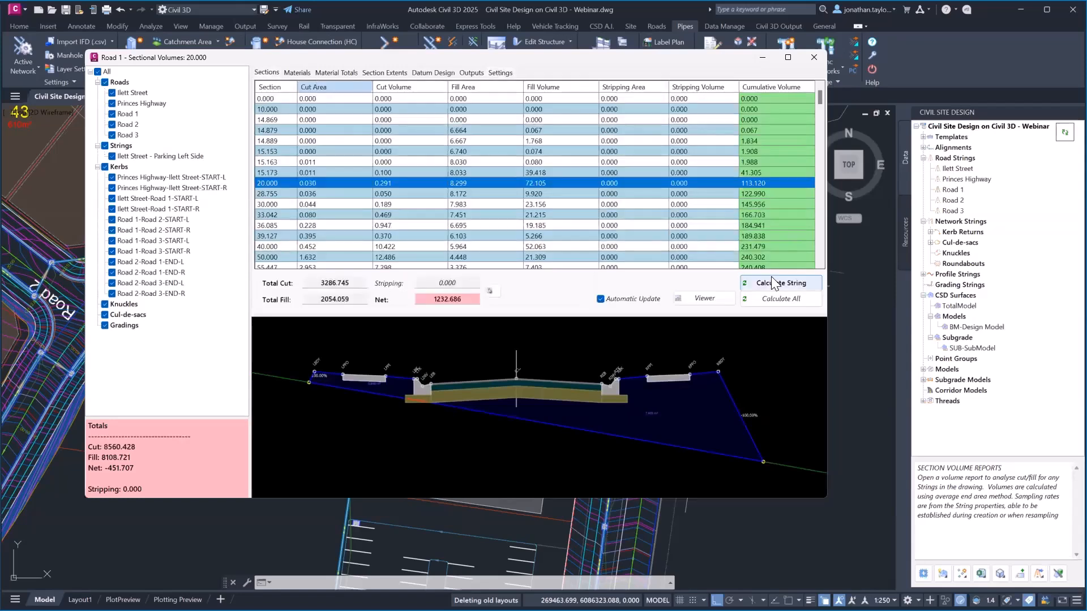
Open the Sectional Volumes - Road 1 viewer and browse to the 277.500 and 280.000 cross-sections
click(708, 299)
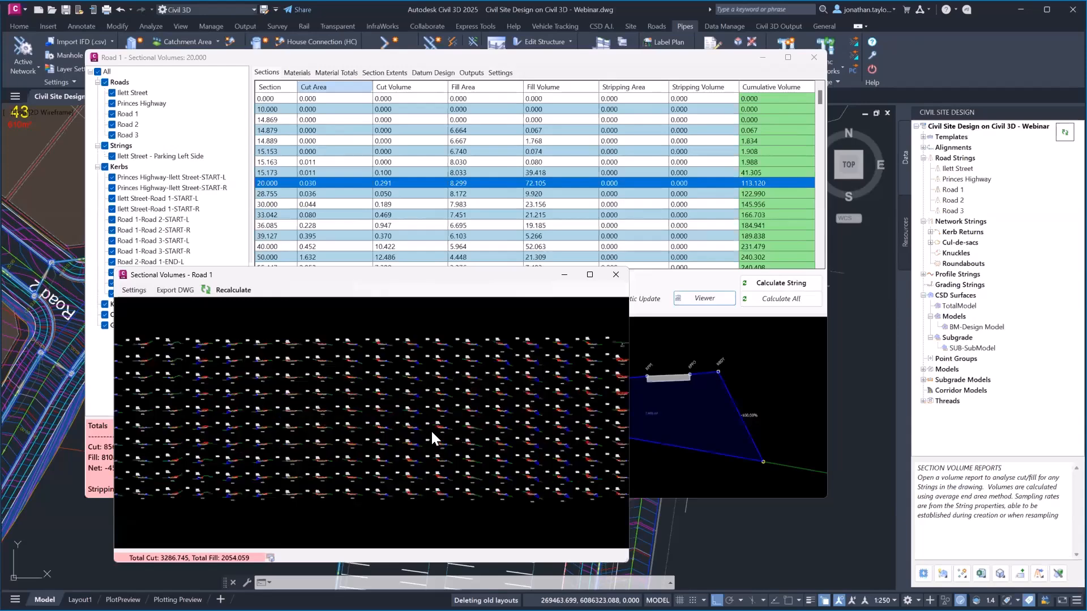
scroll(430, 433, up, 6)
scroll(396, 419, up, 4)
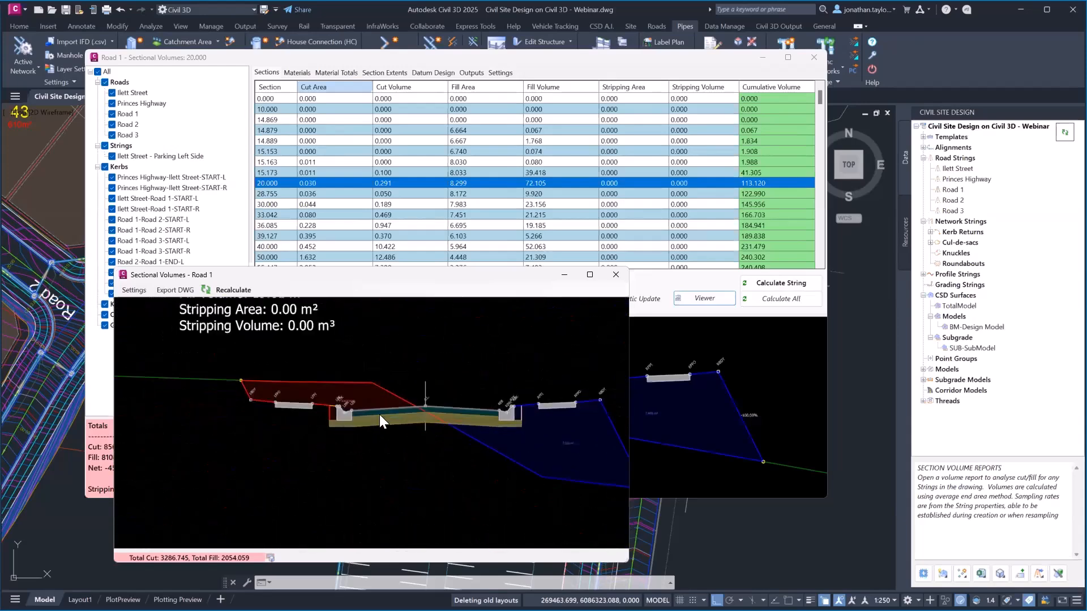
scroll(368, 372, down, 3)
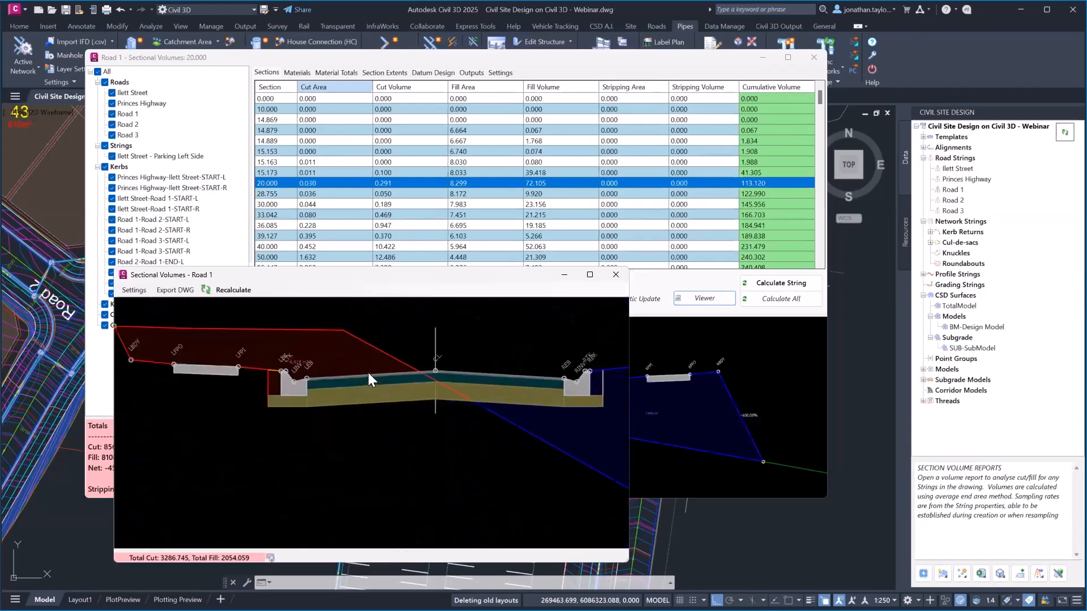
middle_drag(418, 377, 402, 551)
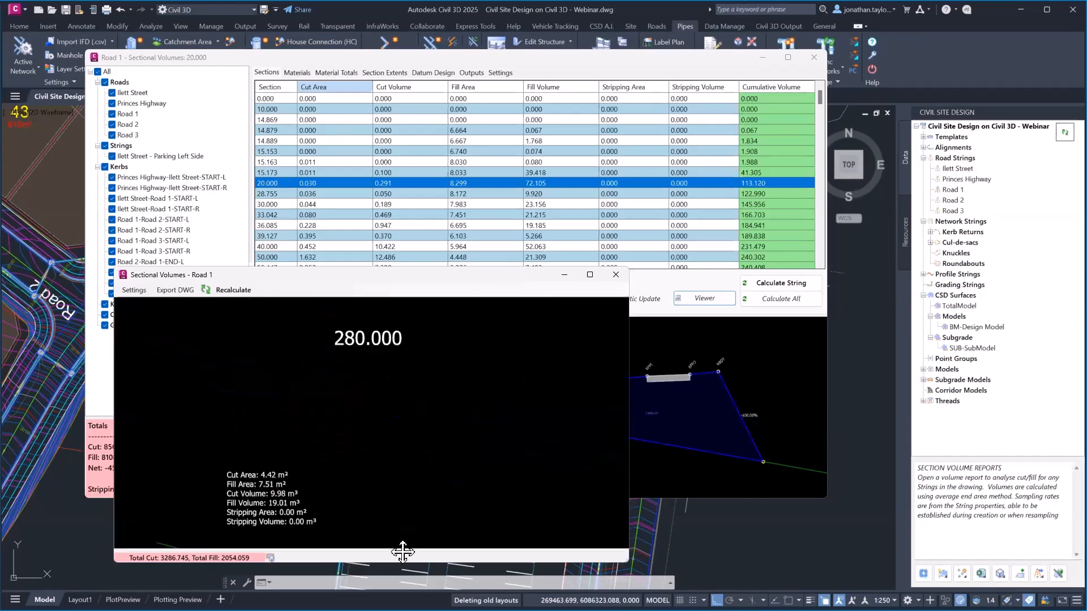
scroll(401, 447, down, 2)
middle_drag(401, 352, 396, 394)
scroll(371, 355, up, 3)
scroll(371, 355, down, 6)
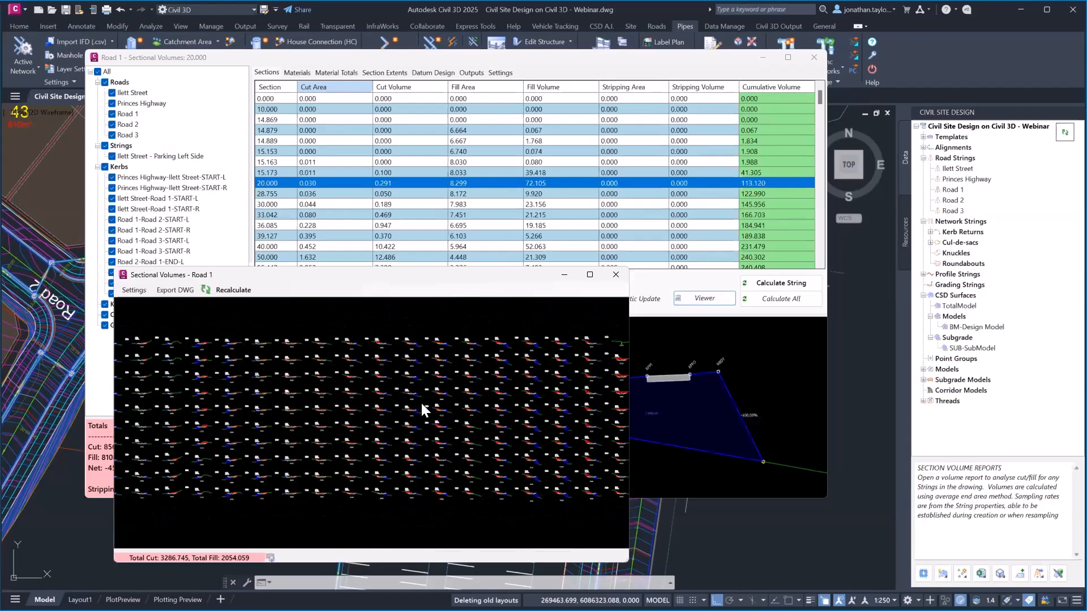
Close both Road 1 volume windows, zoom out to the whole subdivision, and show the Civil 3D Output ribbon
click(616, 274)
click(813, 58)
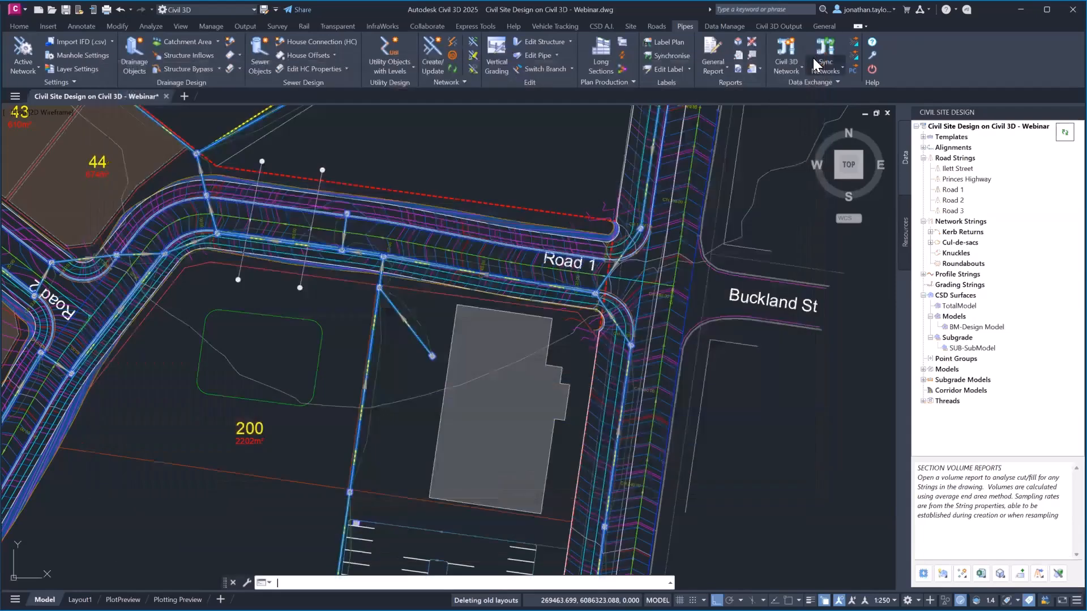
scroll(681, 287, down, 2)
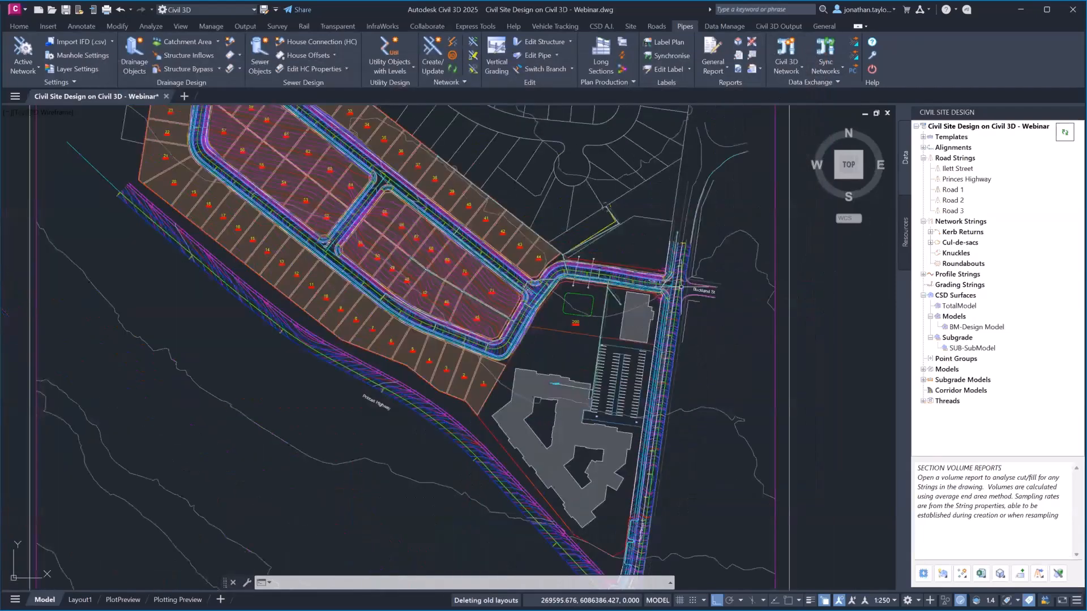
mouse_move(599, 383)
middle_down()
mouse_move(579, 335)
mouse_move(502, 272)
middle_up()
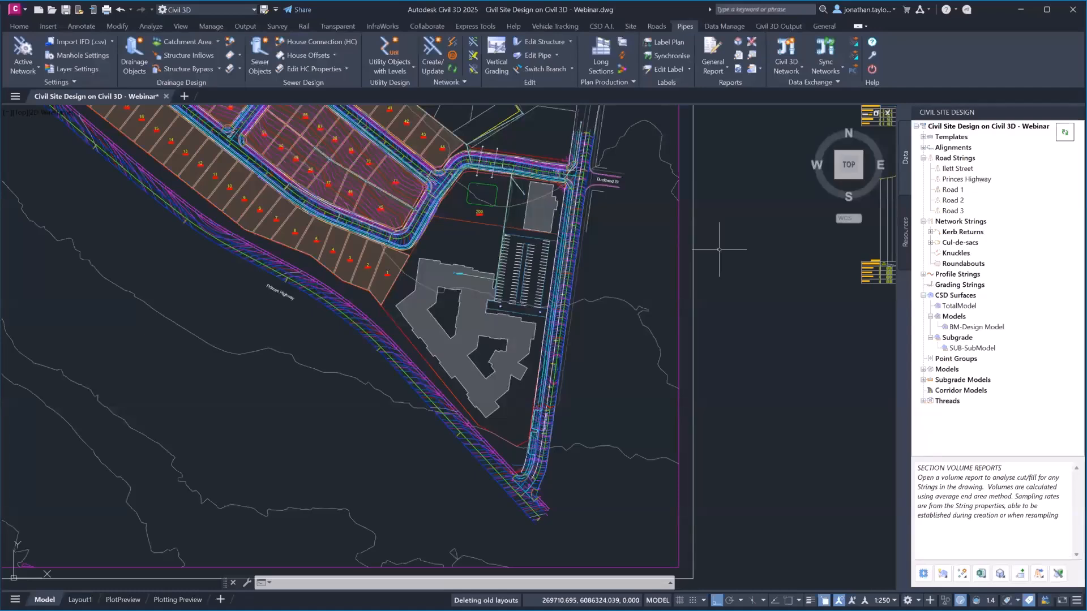
middle_drag(643, 230, 646, 244)
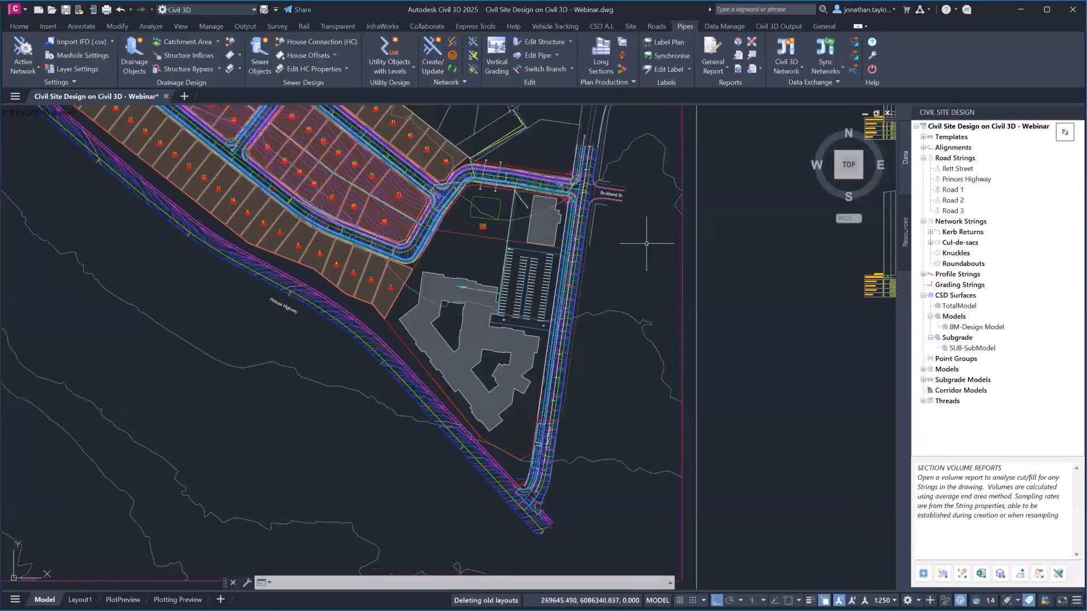
click(771, 26)
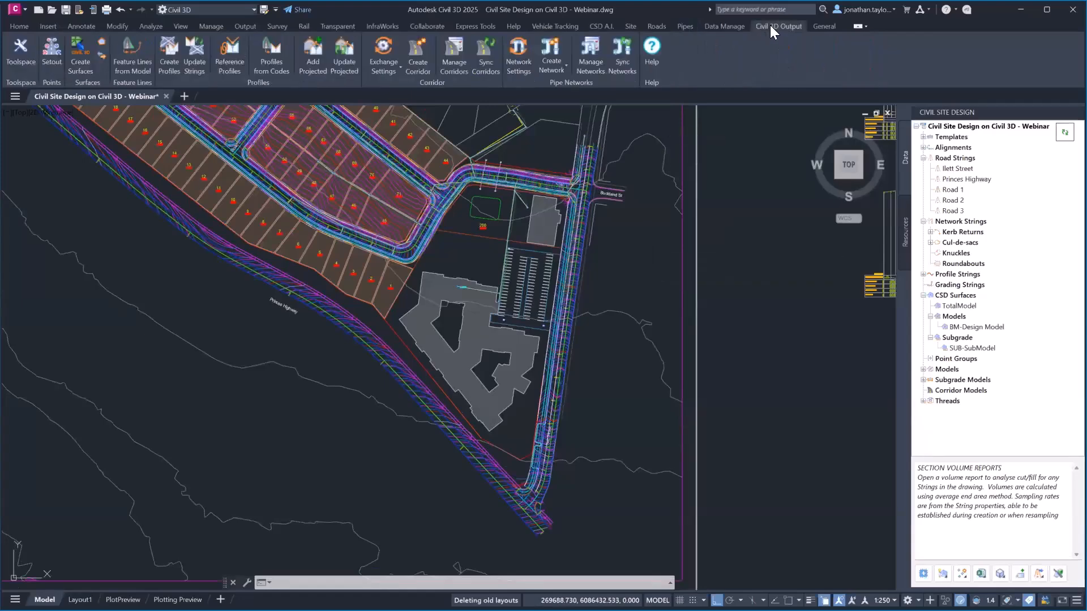
Start a new corridor from Corridor Models and review the default subassembly exchange settings
right_click(958, 392)
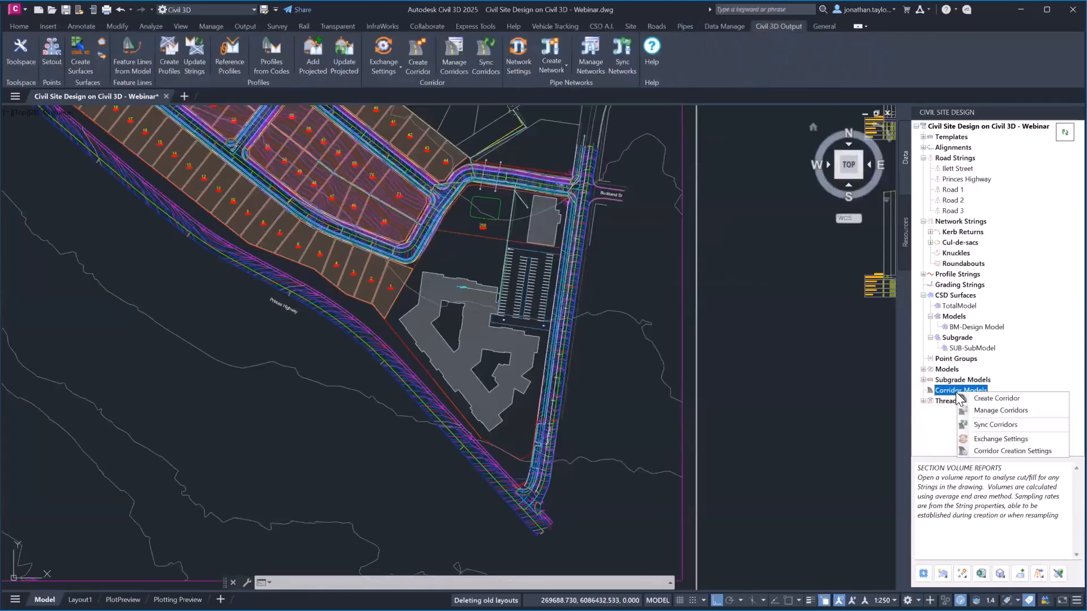
click(988, 398)
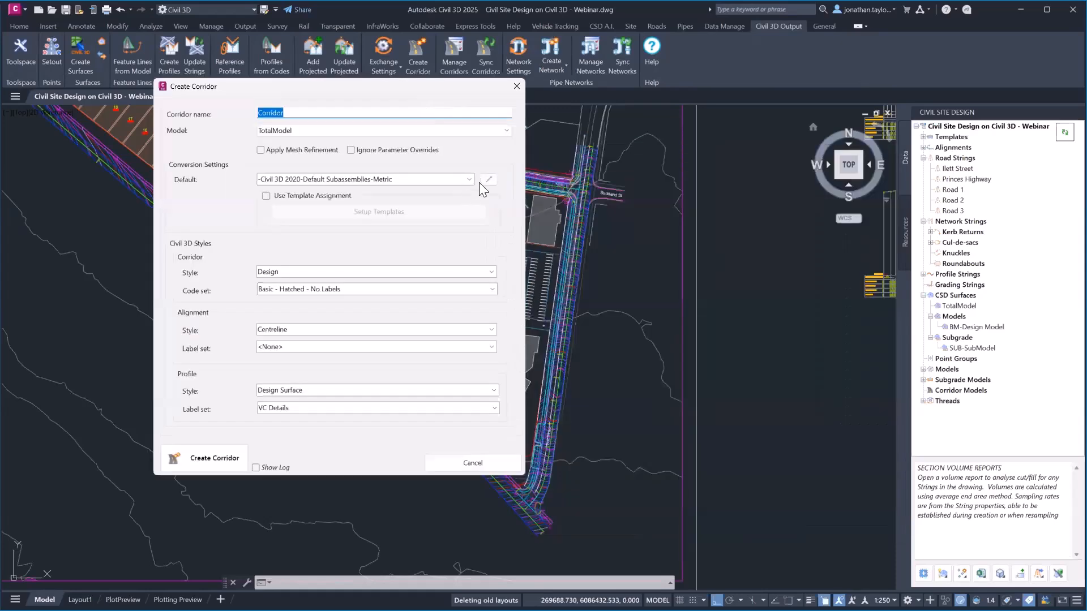
click(486, 180)
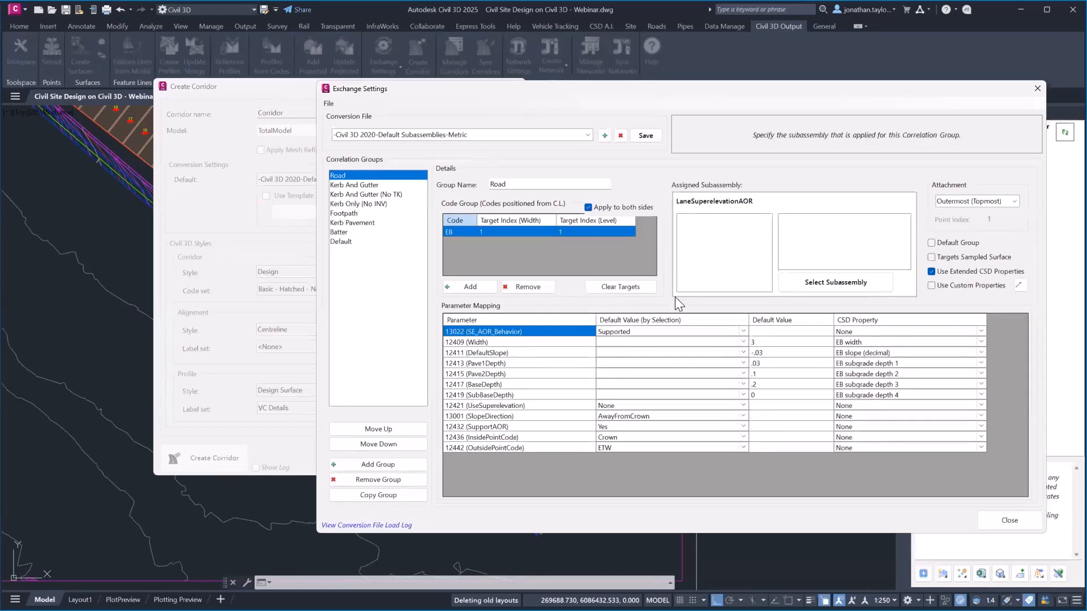
click(1034, 88)
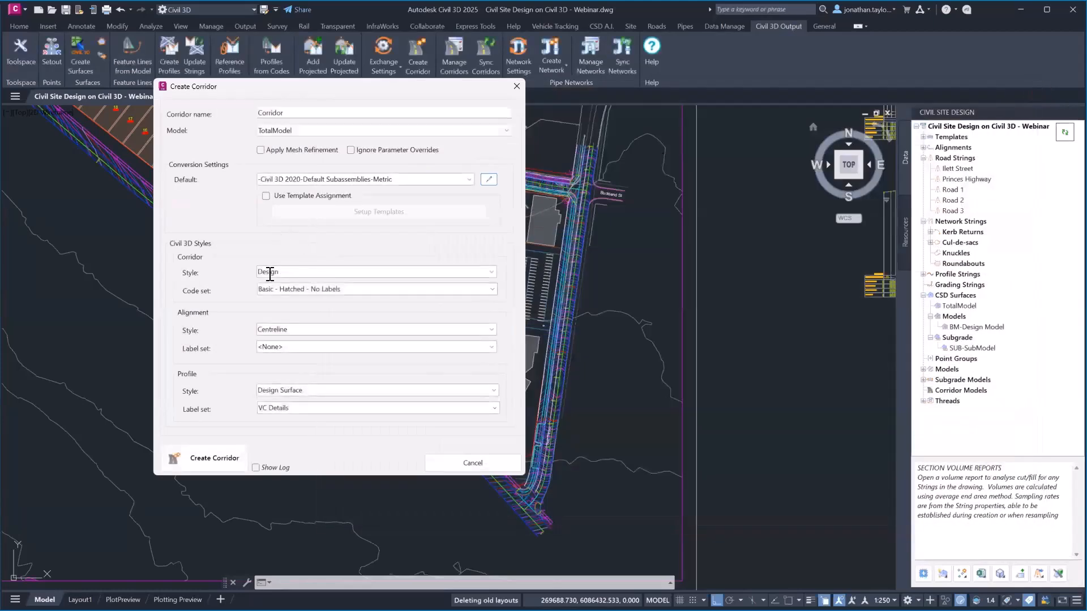
Move the Create Corridor dialog aside, zoom out, and build the corridor named Corridor from the TotalModel
drag(338, 89, 207, 130)
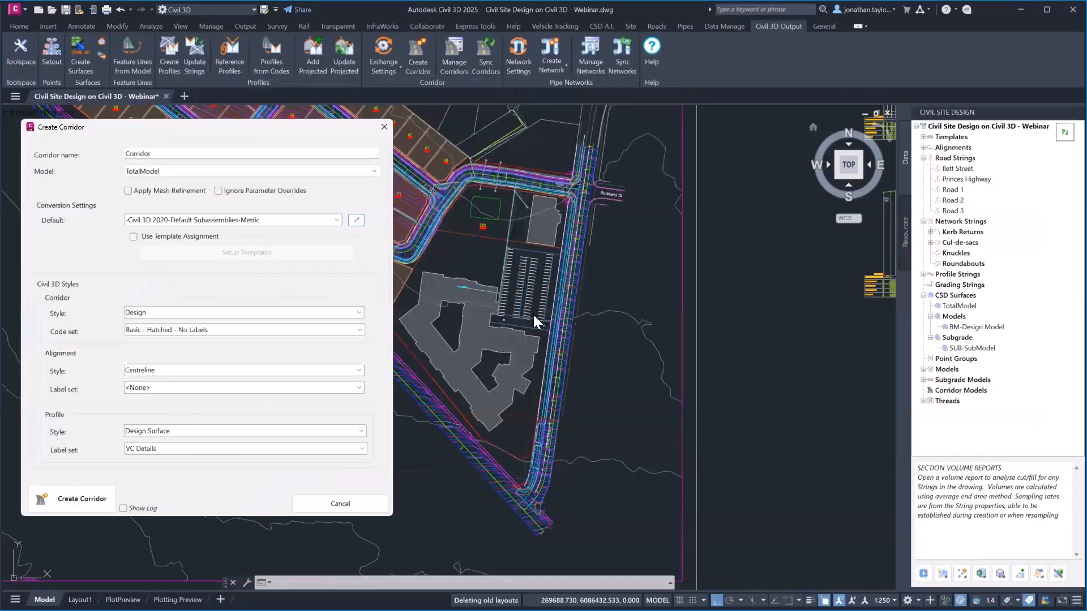
scroll(475, 447, down, 2)
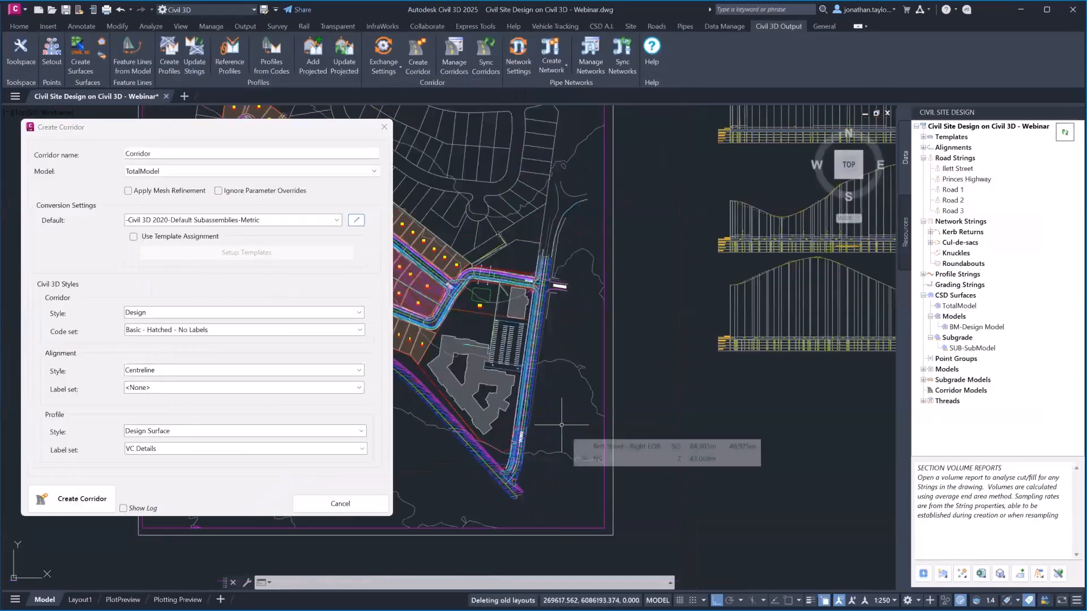
scroll(433, 286, down, 2)
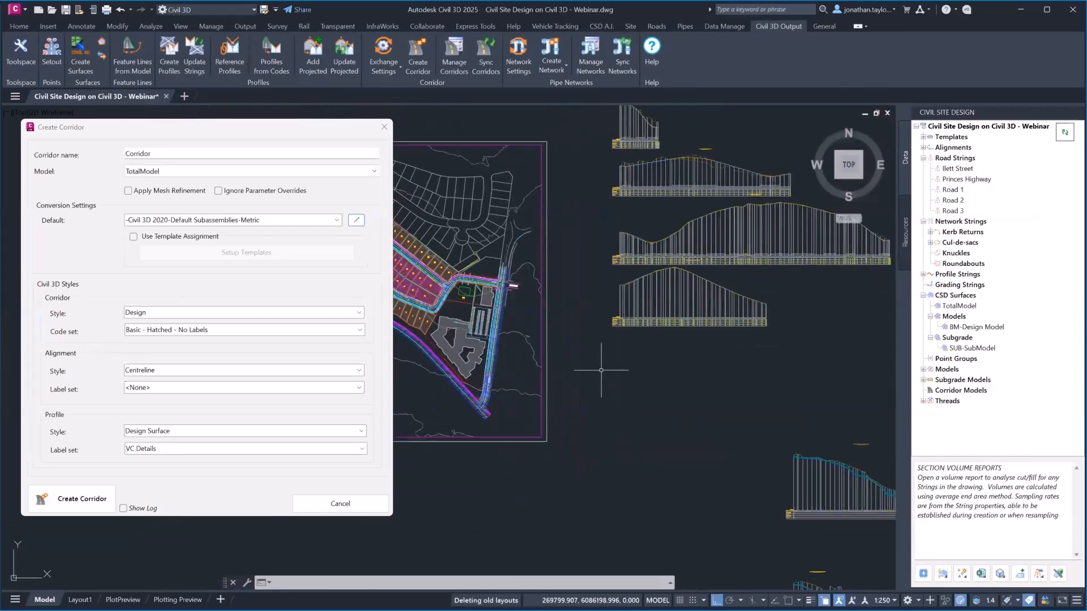
click(93, 498)
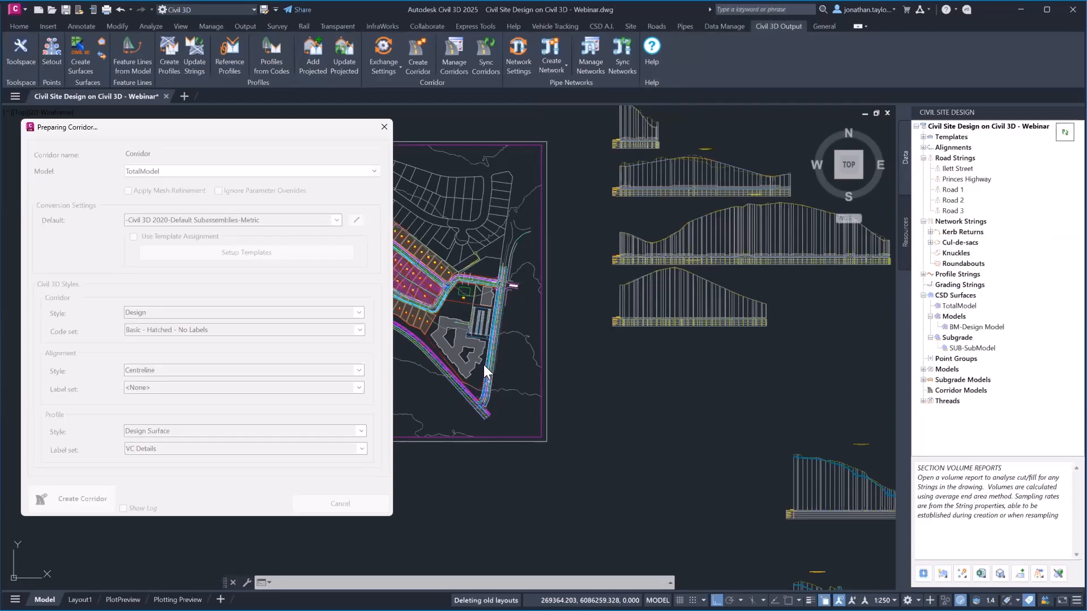
Place the assemblies in an empty area beside the site, then zoom into the Buckland St intersection
scroll(422, 318, down, 3)
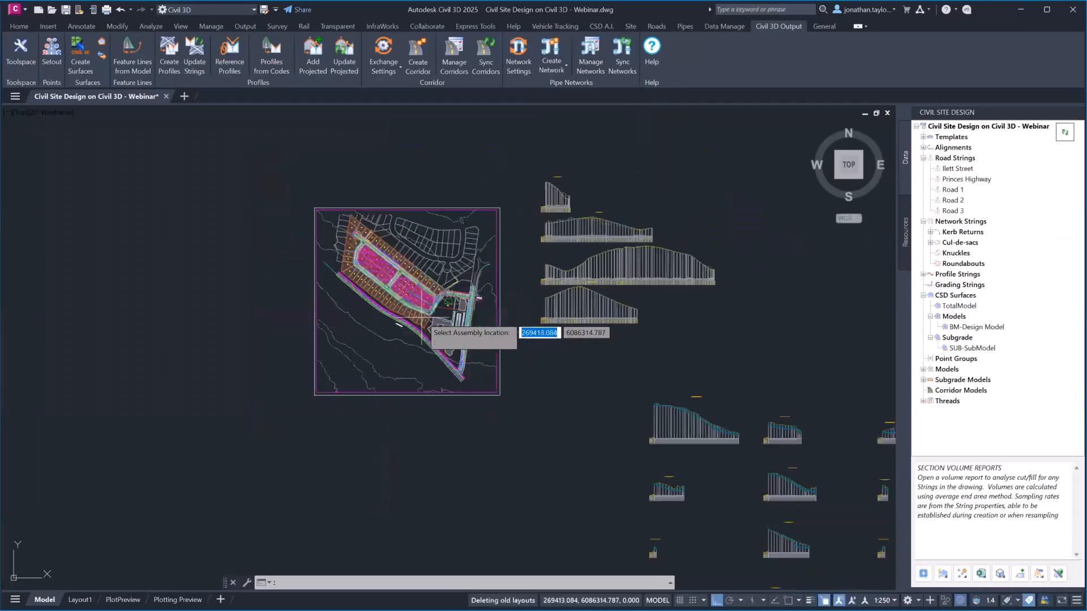
mouse_move(413, 384)
middle_down()
mouse_move(292, 297)
mouse_move(112, 362)
middle_up()
click(501, 209)
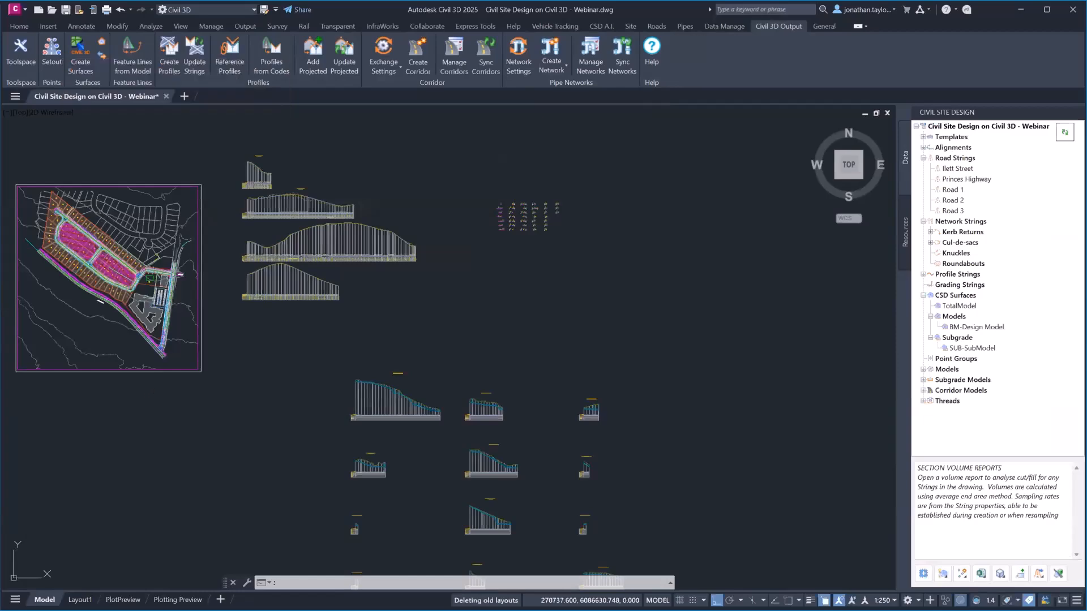
scroll(105, 271, up, 2)
scroll(146, 233, up, 2)
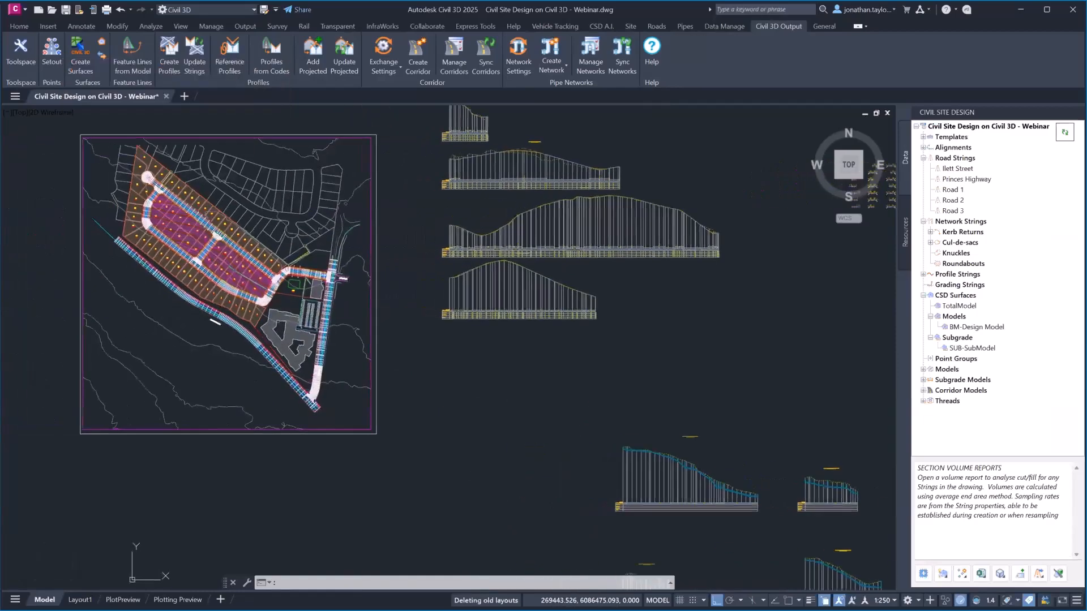
scroll(331, 277, up, 4)
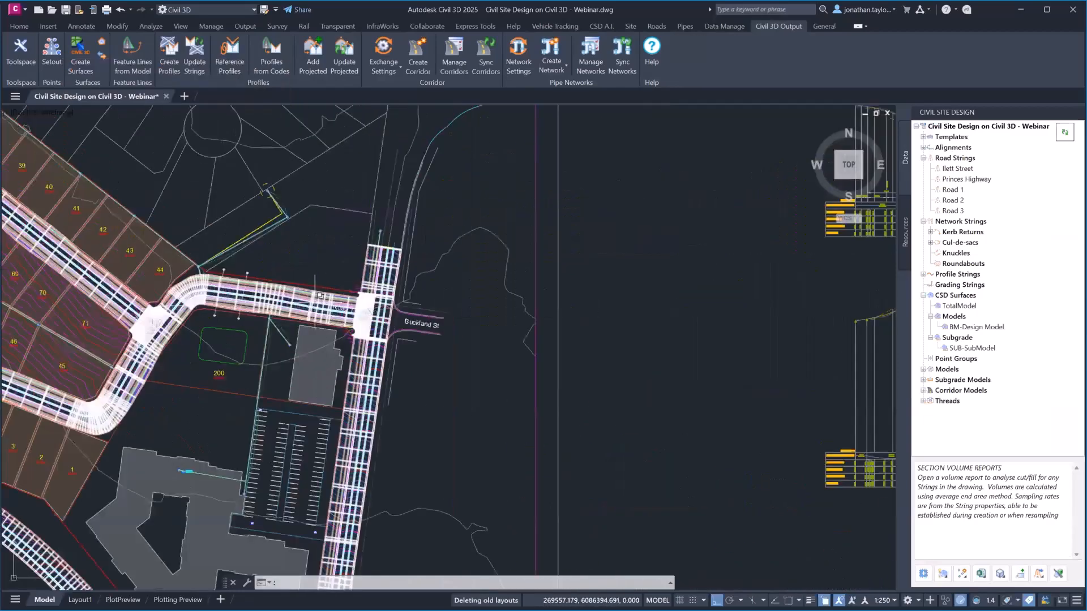
Select the corridor at the Buckland St intersection and sync it with the Civil Site Design model
click(329, 289)
click(363, 339)
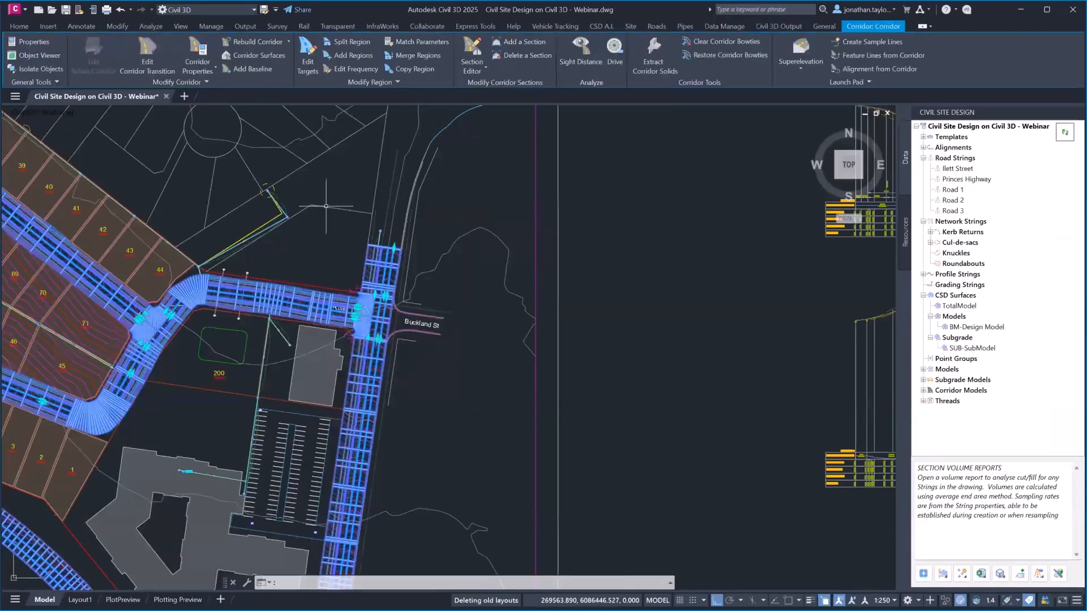
scroll(326, 206, down, 2)
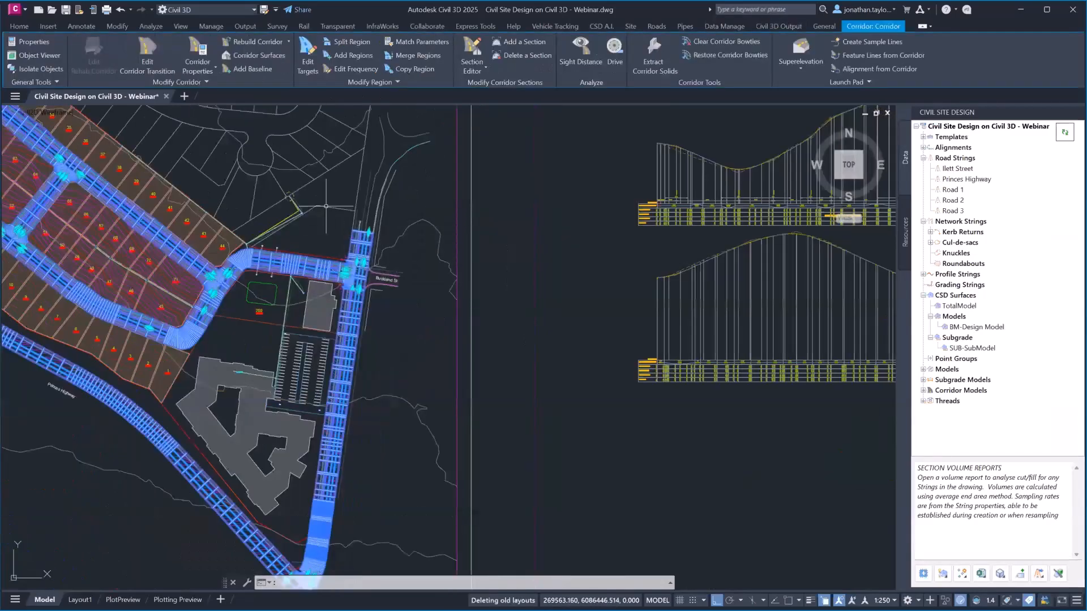
right_click(956, 390)
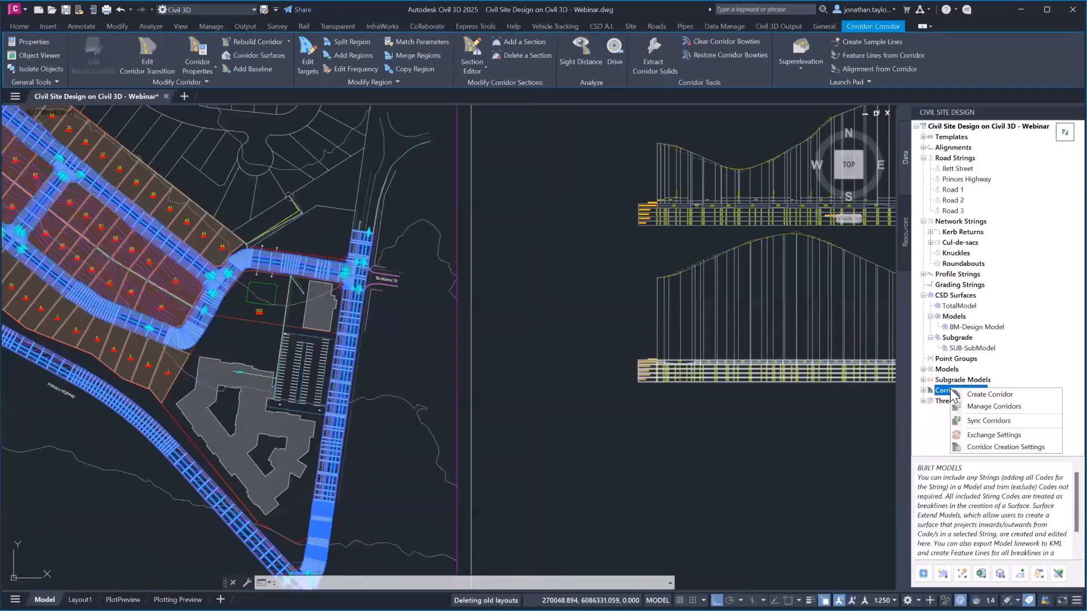
click(999, 429)
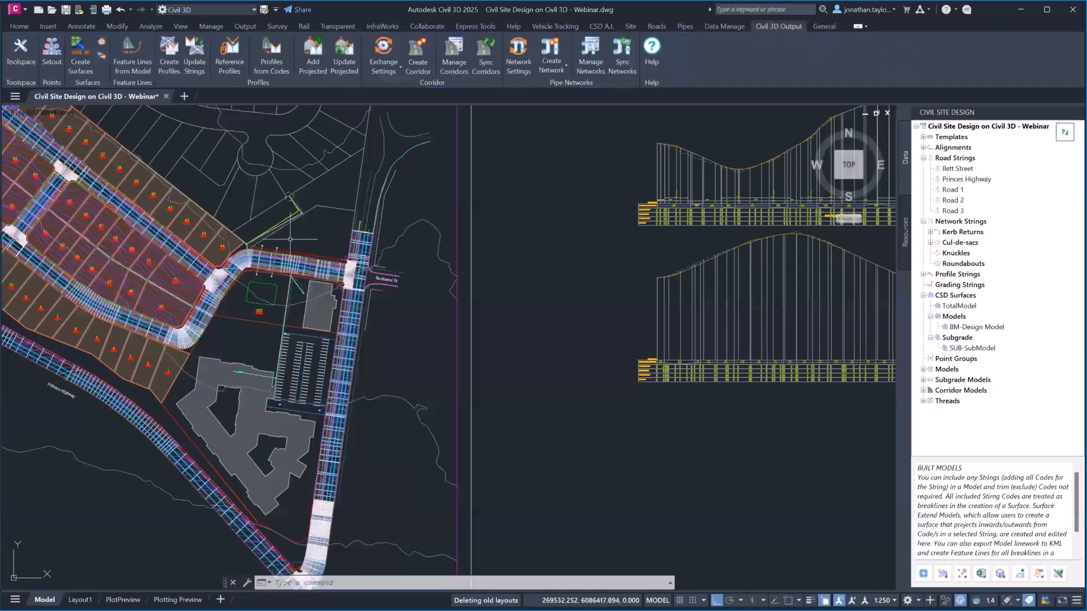
Inspect the road profile views and generated typical cross sections, then return to the site plan's road corner
scroll(290, 239, up, 2)
scroll(304, 272, down, 4)
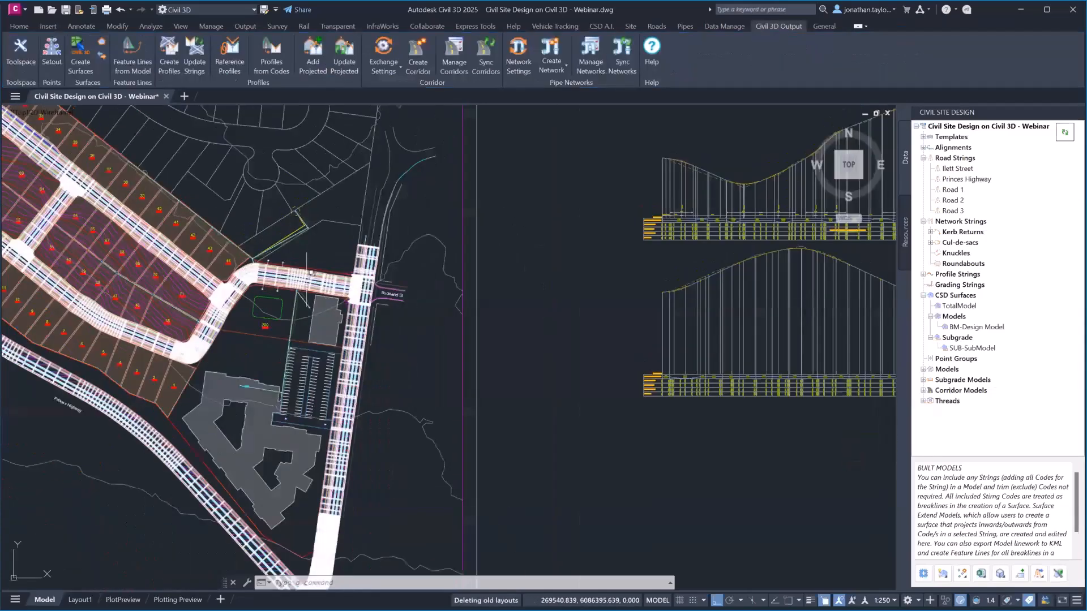
middle_drag(493, 234, 144, 344)
middle_drag(561, 292, 215, 293)
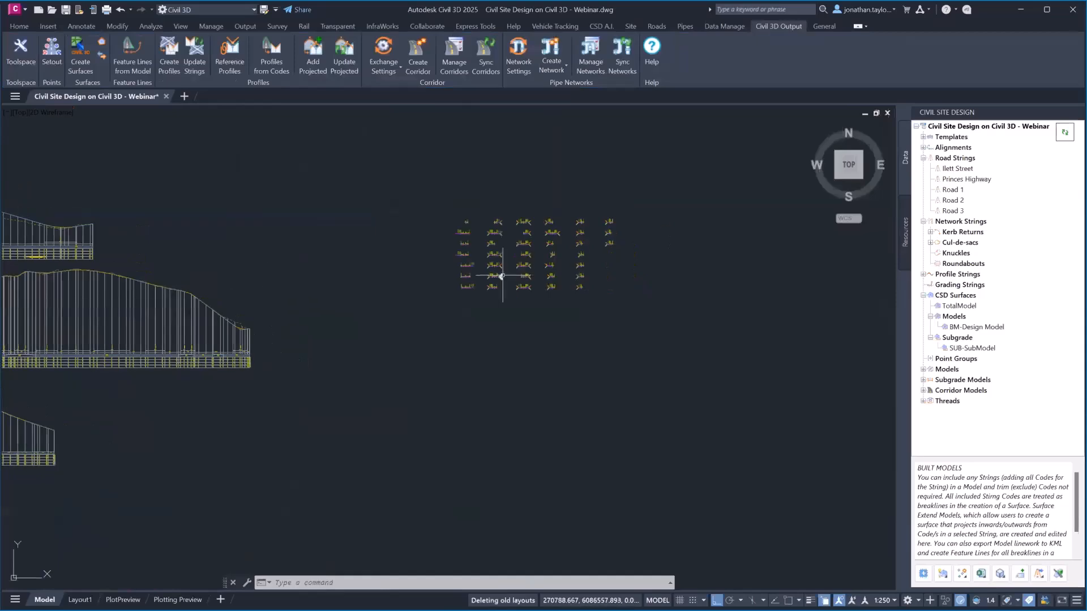
scroll(503, 276, up, 6)
scroll(492, 231, up, 4)
scroll(418, 250, up, 4)
scroll(419, 250, down, 2)
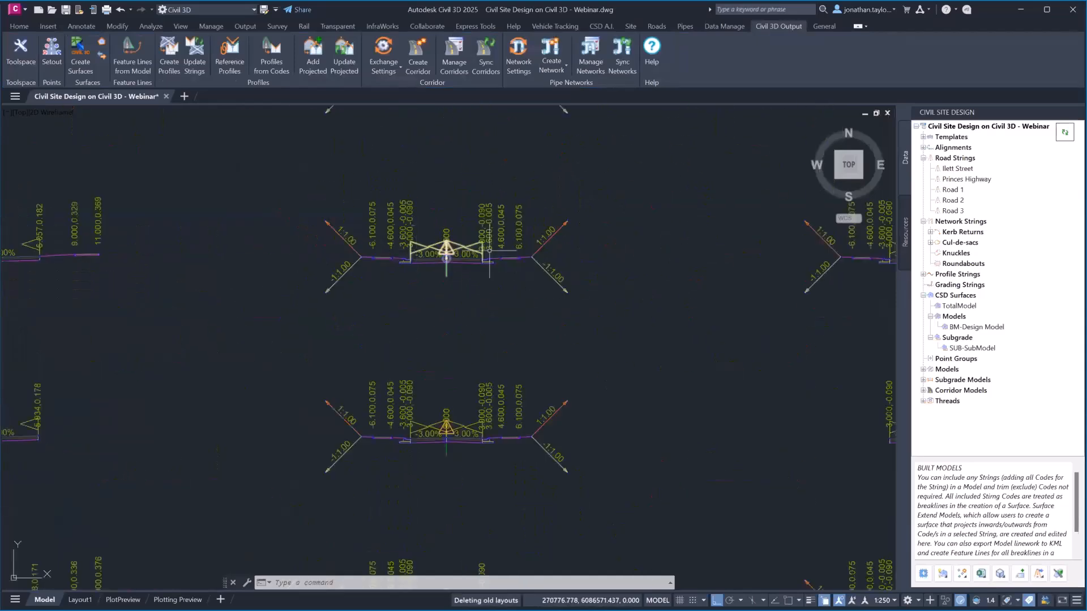
middle_drag(736, 249, 412, 277)
scroll(490, 323, down, 6)
scroll(484, 334, down, 4)
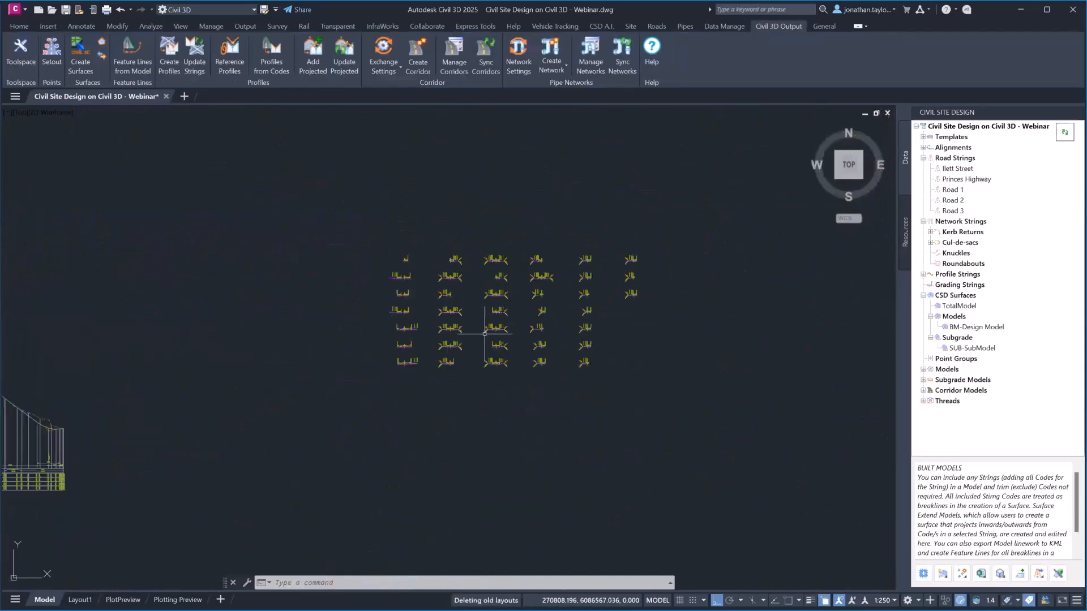
middle_drag(306, 388, 704, 328)
scroll(707, 327, down, 3)
middle_drag(385, 367, 571, 306)
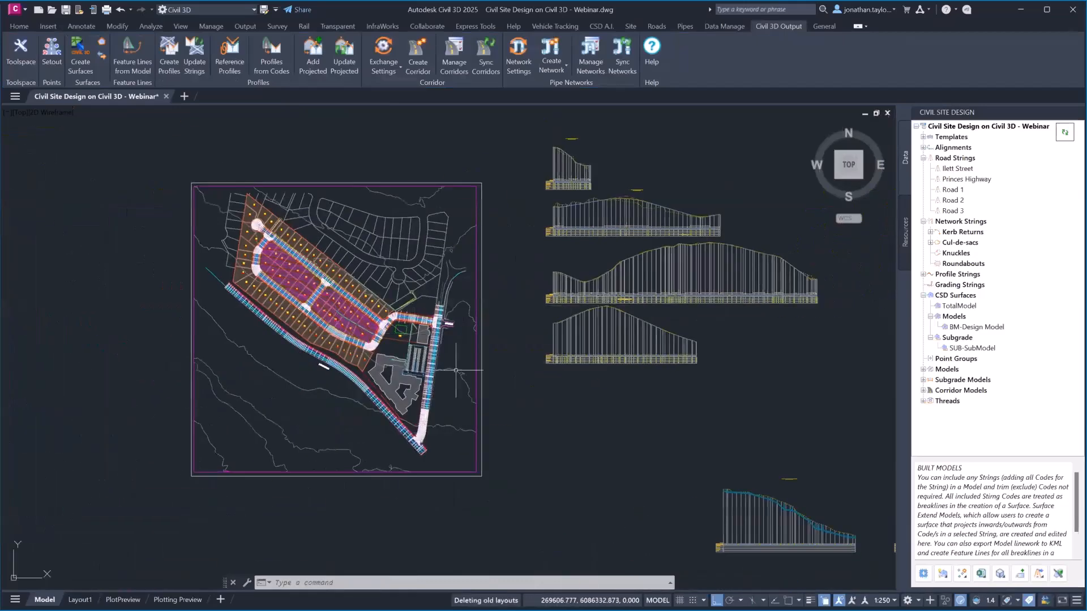
scroll(444, 387, up, 4)
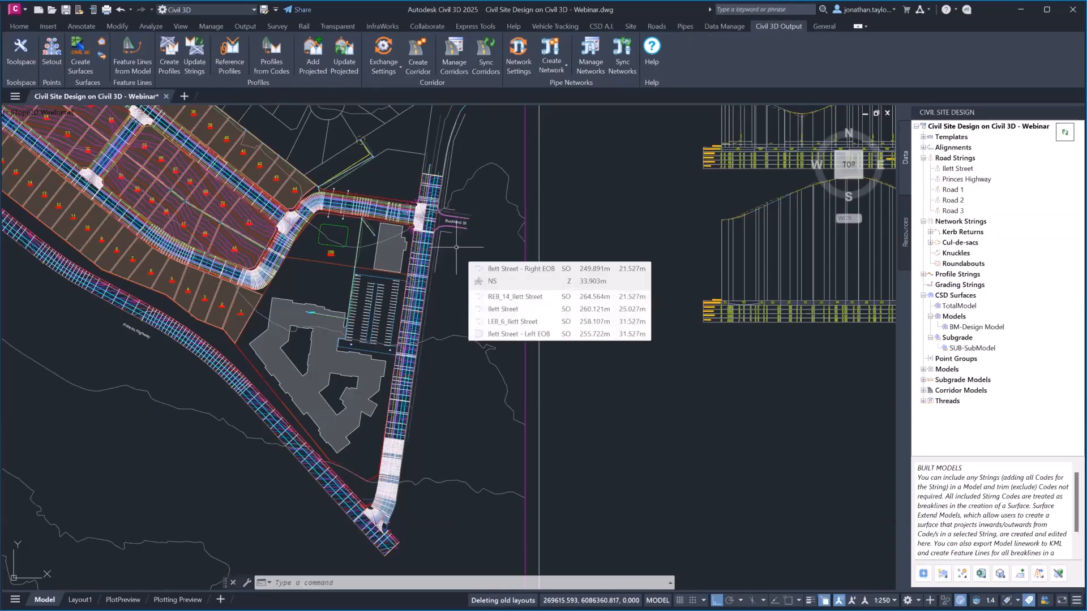
scroll(396, 344, down, 4)
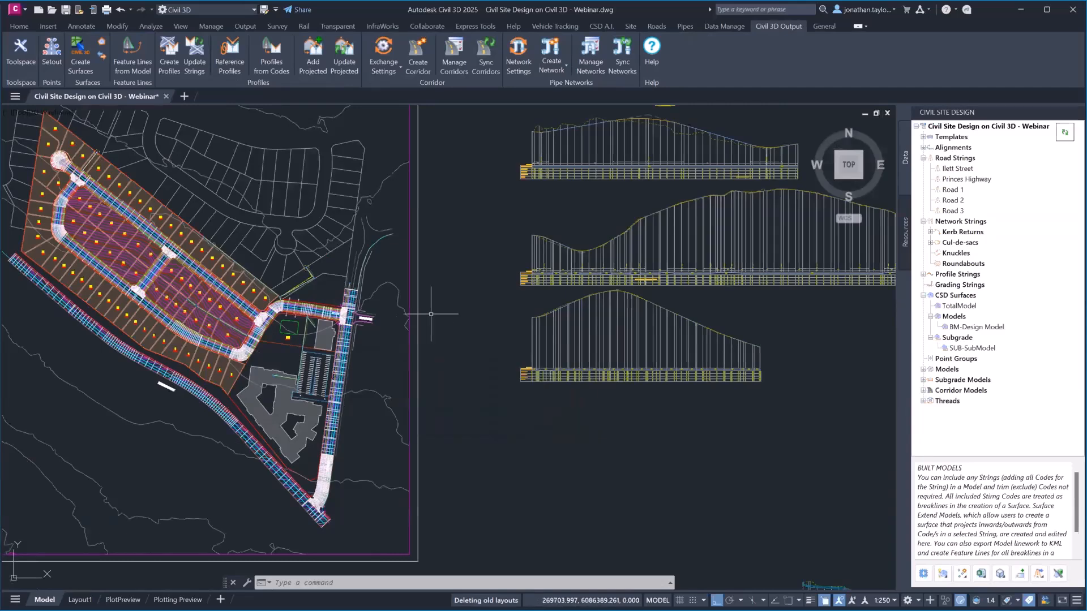
scroll(490, 334, up, 2)
mouse_move(463, 349)
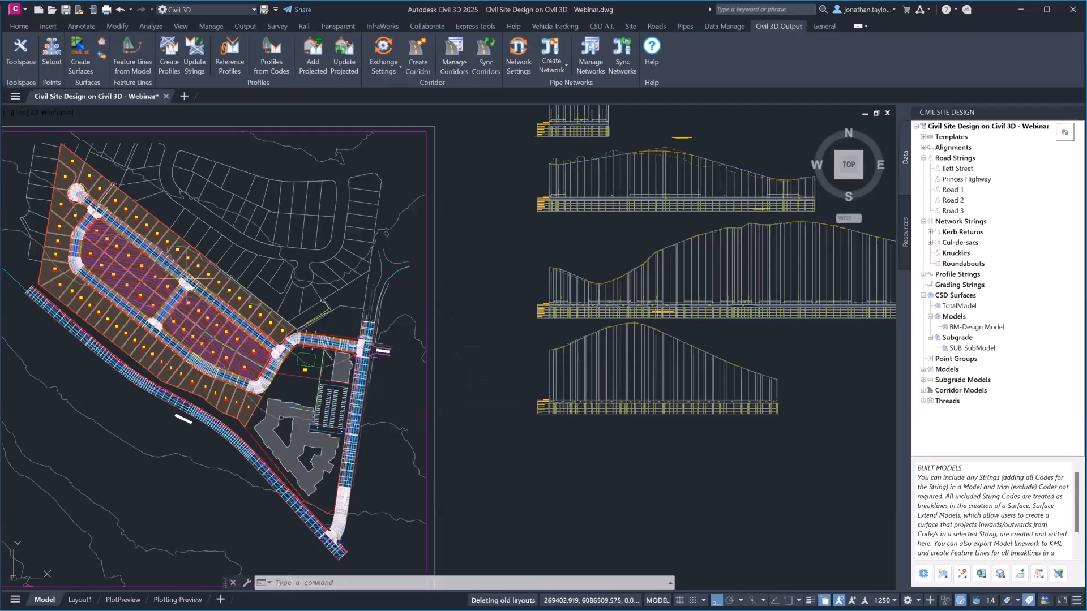
mouse_move(277, 396)
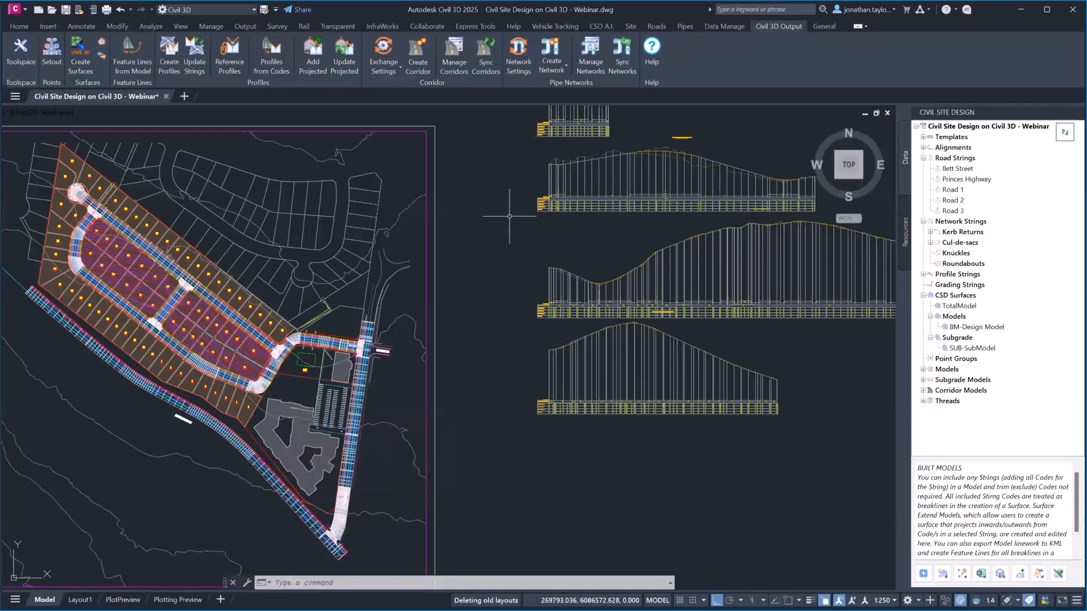
middle_drag(507, 218, 483, 266)
mouse_move(482, 266)
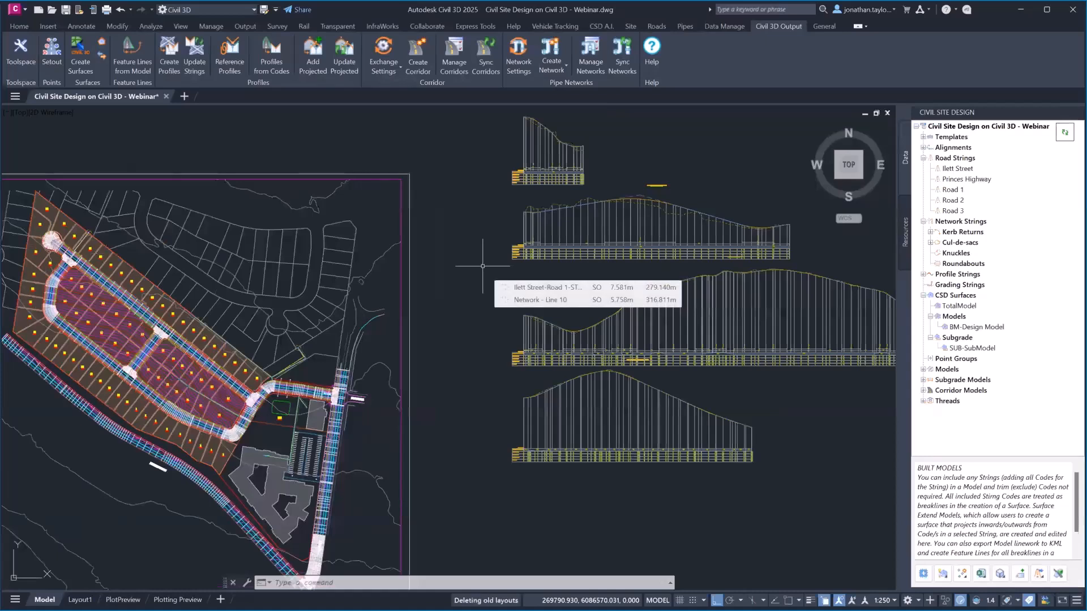